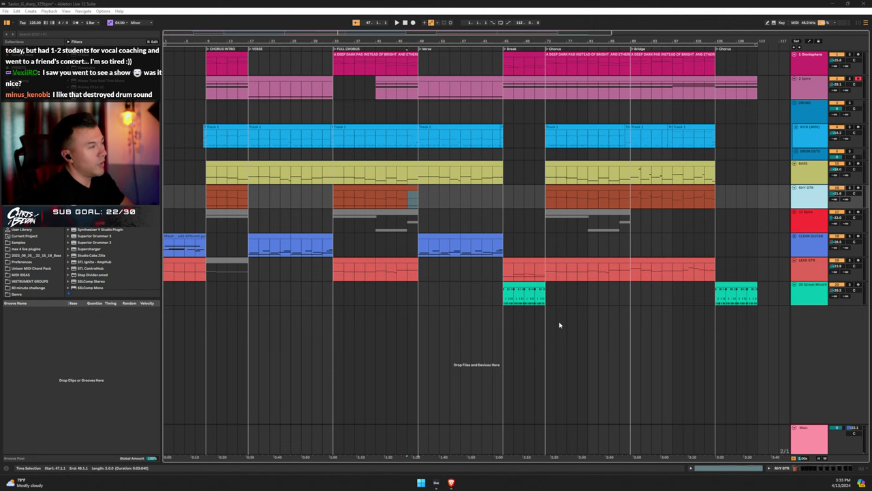
# Show the Main track's device chain and switch off all its effects except Flatline 2
pyautogui.doubleClick(812, 439)
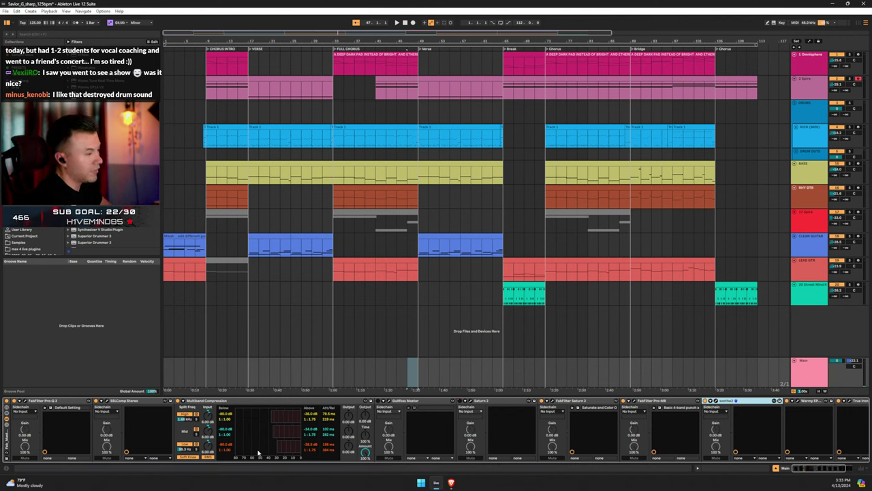
pyautogui.hscroll(3, 393, 426)
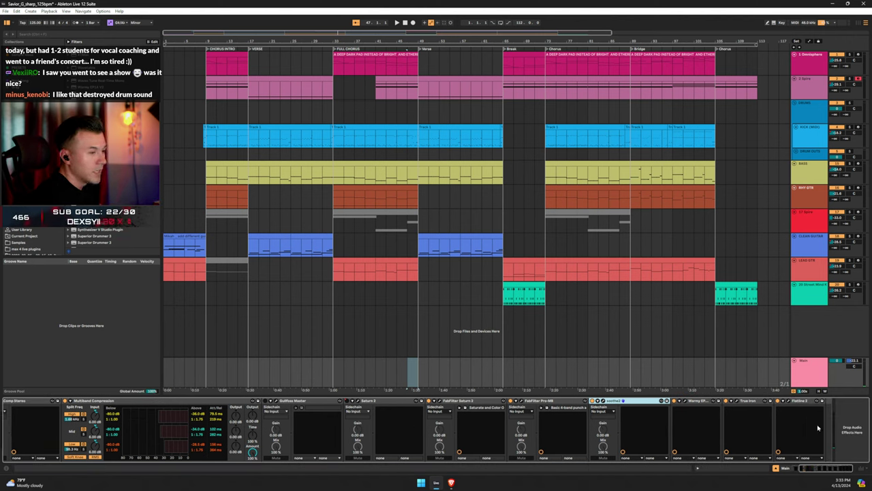
pyautogui.click(800, 401)
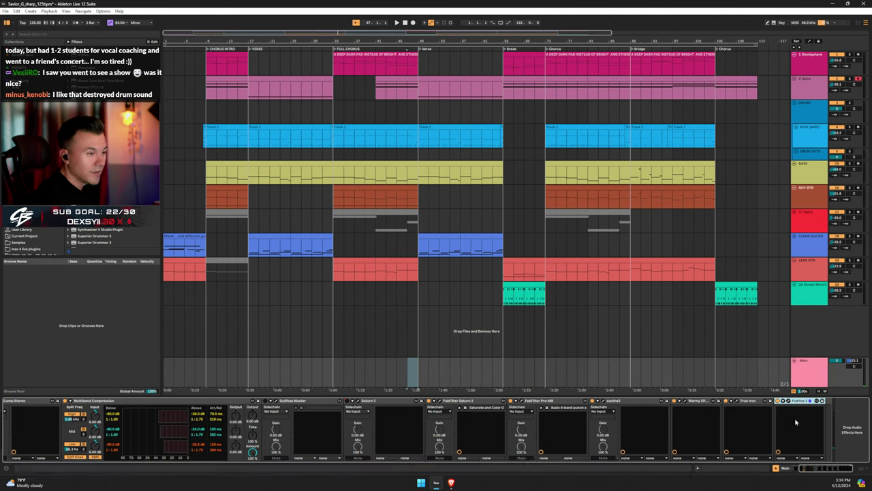
pyautogui.click(750, 401)
pyautogui.hscroll(-3, 74, 414)
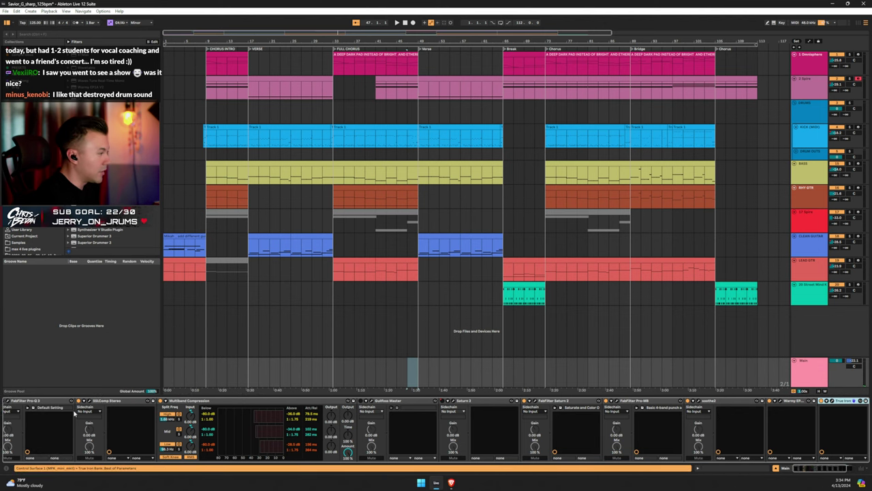
pyautogui.hscroll(-2, 49, 407)
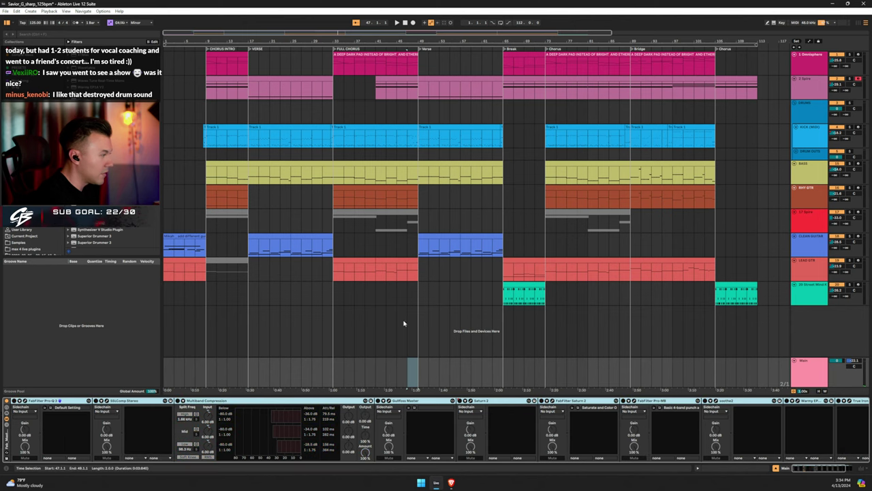
pyautogui.hscroll(5, 469, 338)
pyautogui.hscroll(-2, 470, 338)
pyautogui.scroll(-4, 323, 320)
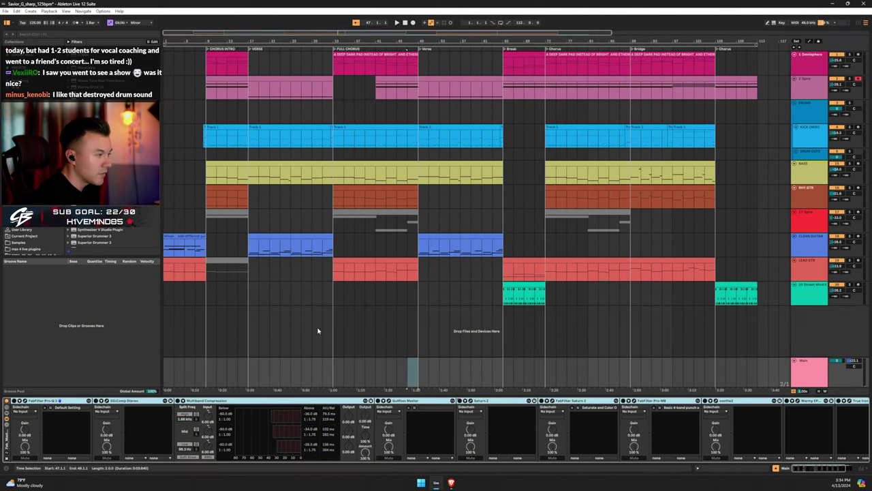
pyautogui.hscroll(3, 406, 433)
# Play the song with the effects bypassed, continuing from the Chorus at bar 73, and show the Main track's devices again
pyautogui.press('space')
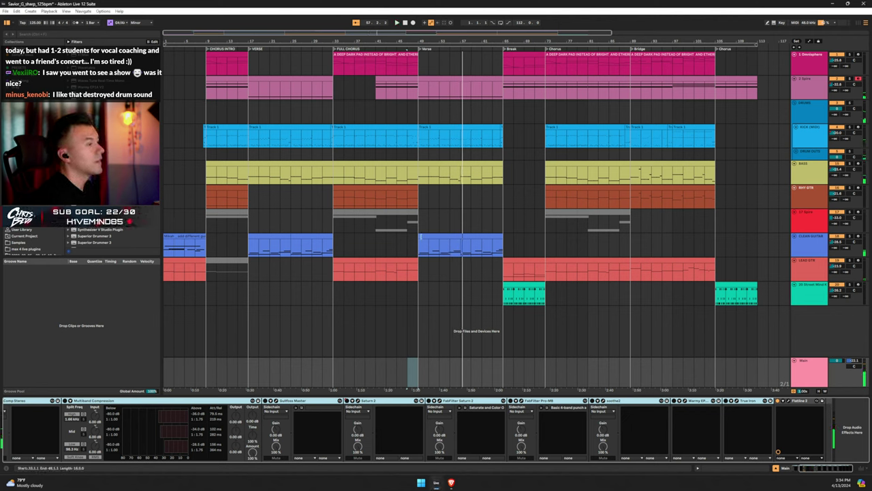
pyautogui.click(546, 272)
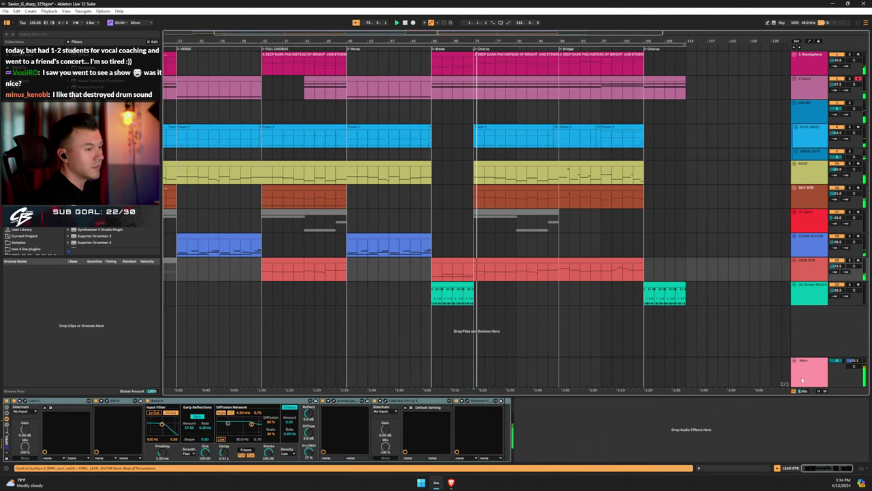
pyautogui.click(802, 379)
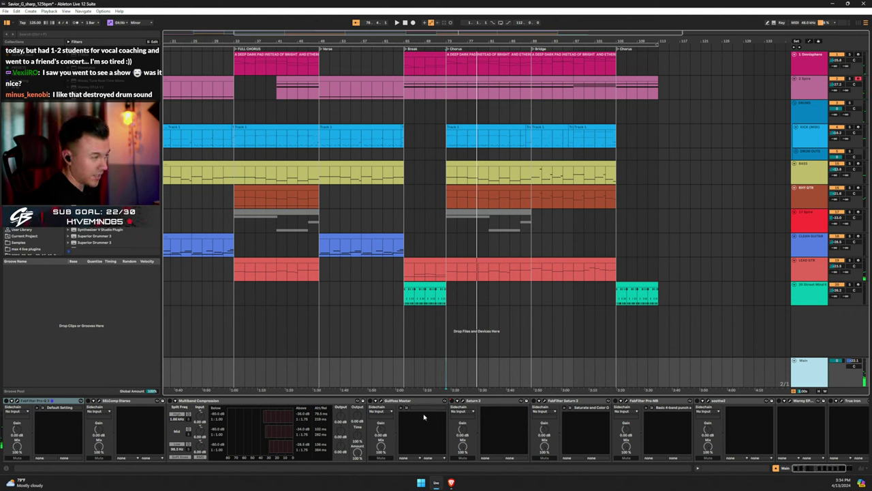
# Open FabFilter Pro-Q 3 on the Main track and examine its low cut, low boost and high-frequency bands
pyautogui.click(39, 401)
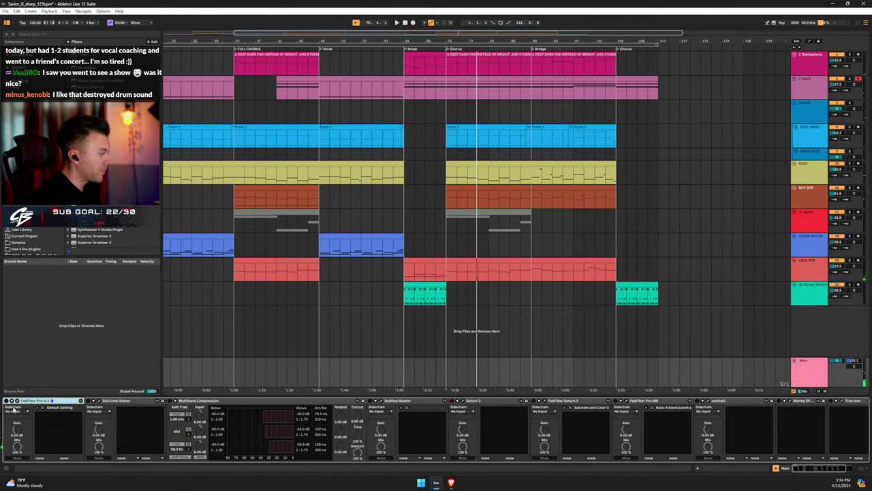
pyautogui.hscroll(-1, 28, 412)
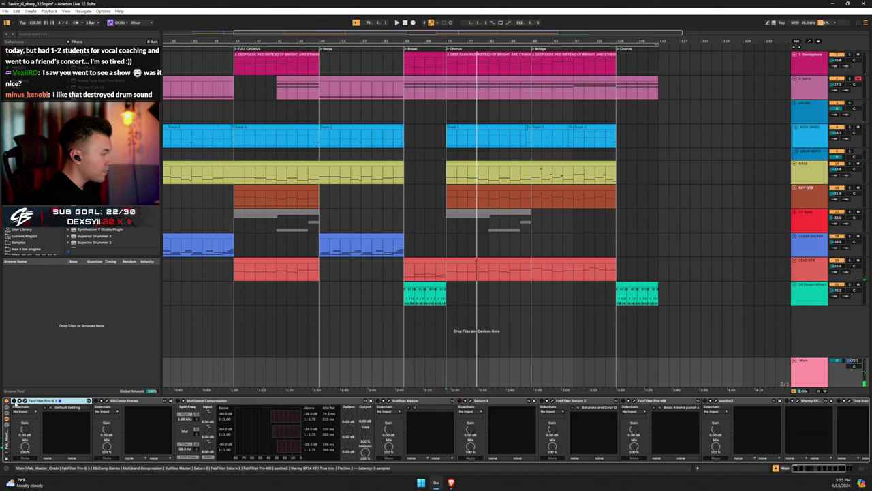
pyautogui.click(24, 401)
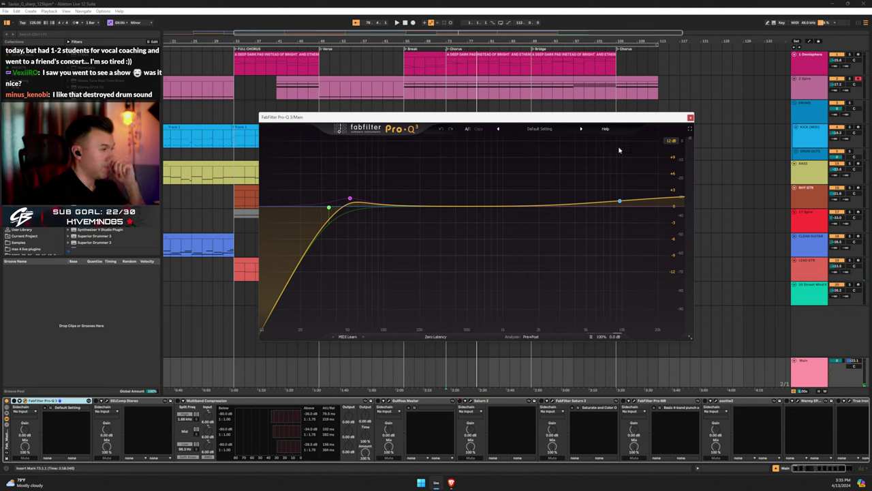
pyautogui.moveTo(350, 197)
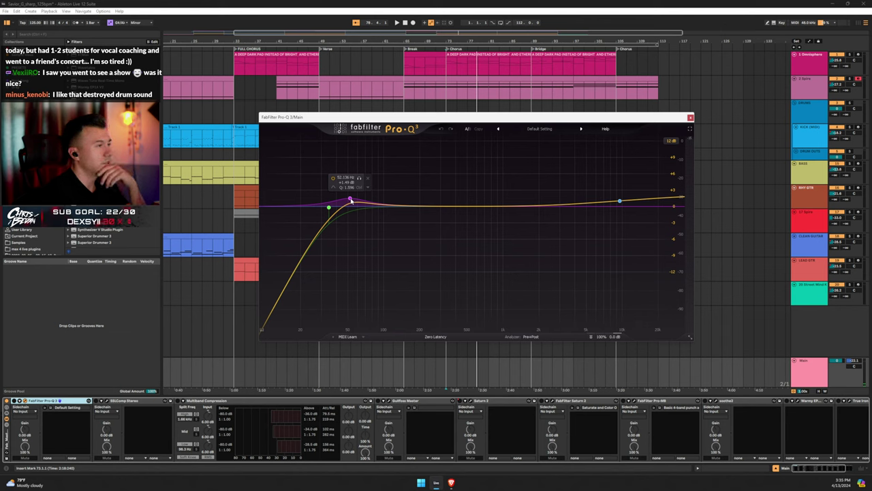
pyautogui.moveTo(331, 207)
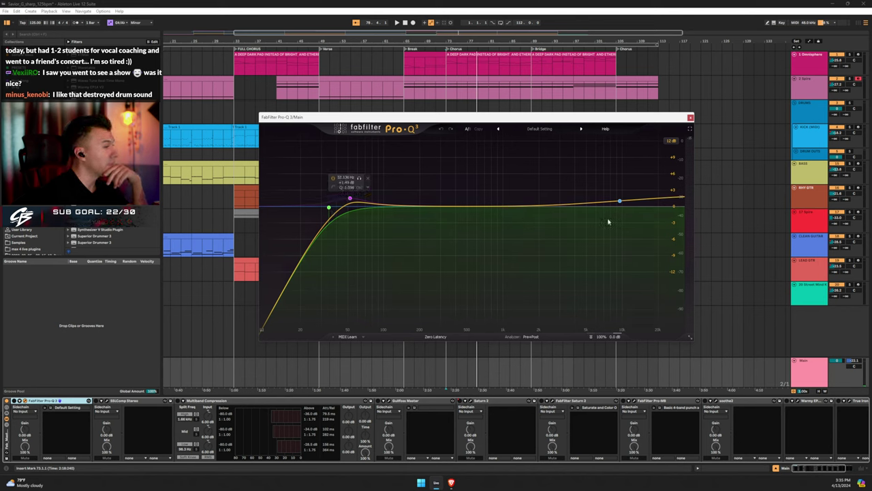
pyautogui.moveTo(620, 201)
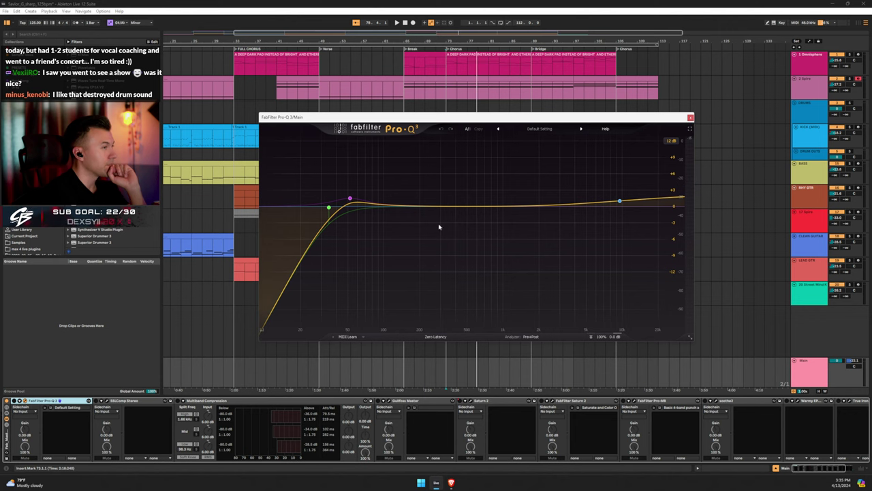
# Move the Pro-Q 3 window aside, switch the EQ on while playing the Chorus from bar 73, and close its window
pyautogui.click(519, 79)
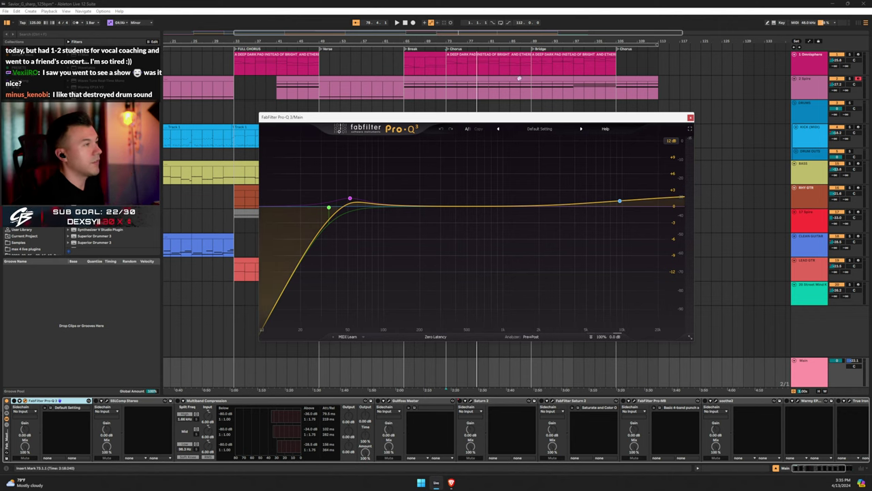
pyautogui.moveTo(500, 113); pyautogui.dragTo(540, 191)
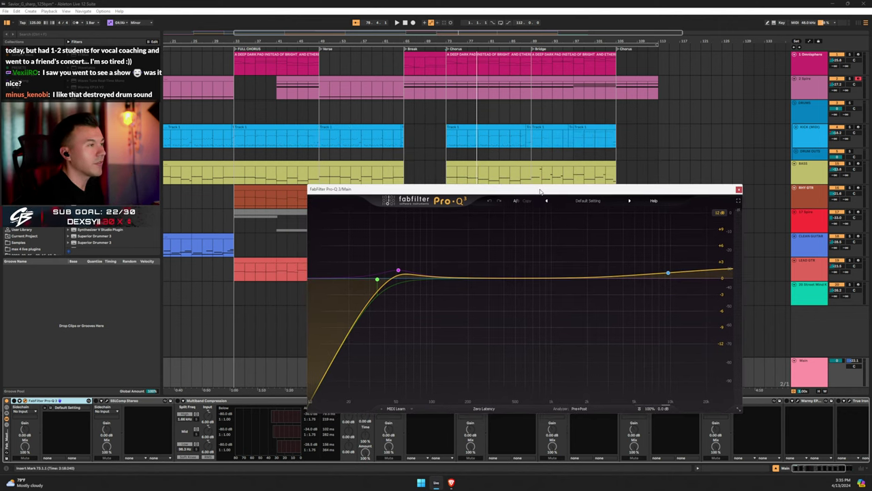
pyautogui.press('space')
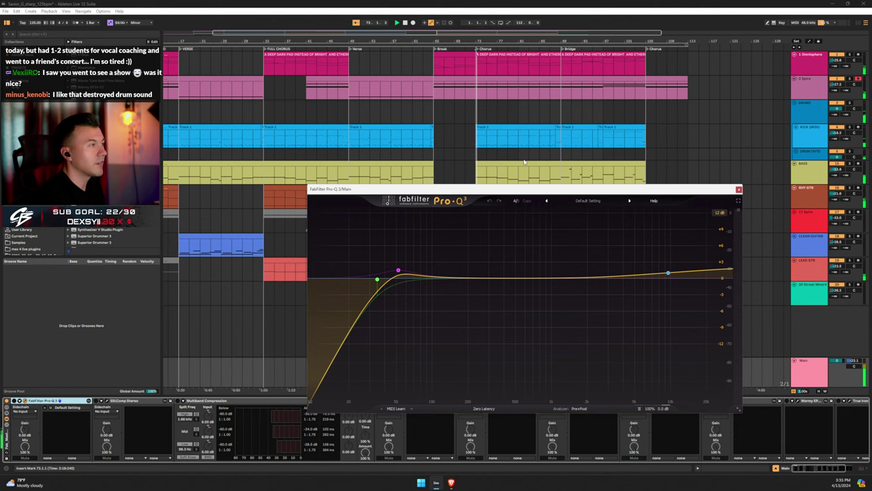
pyautogui.click(11, 405)
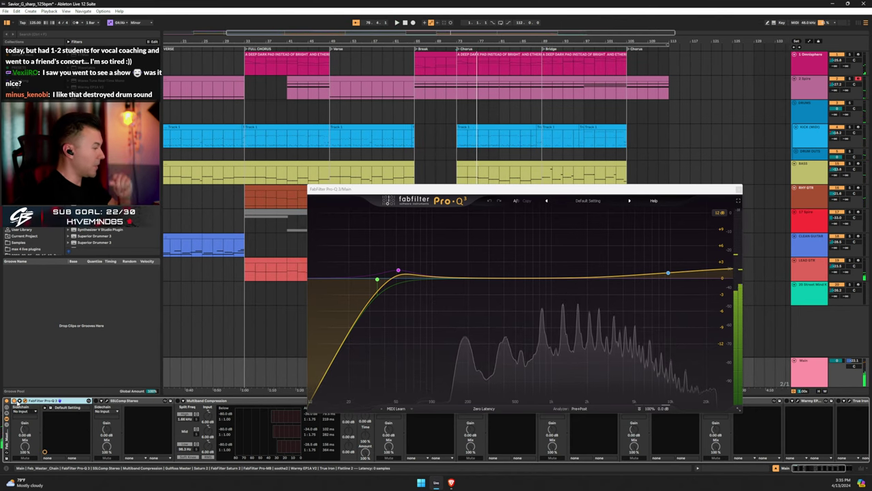
pyautogui.click(739, 190)
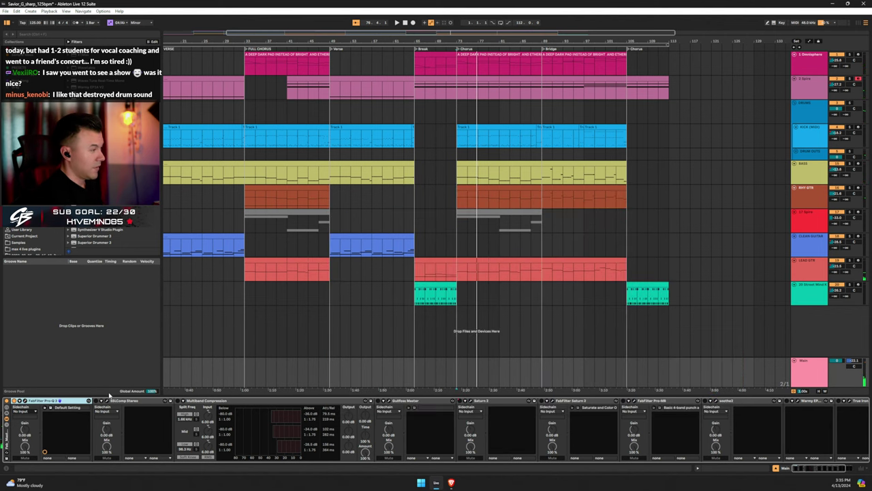
# Switch on SSLComp Stereo, review its CLA ST finalizer preset and its effect on the Chorus, and close its window
pyautogui.click(98, 402)
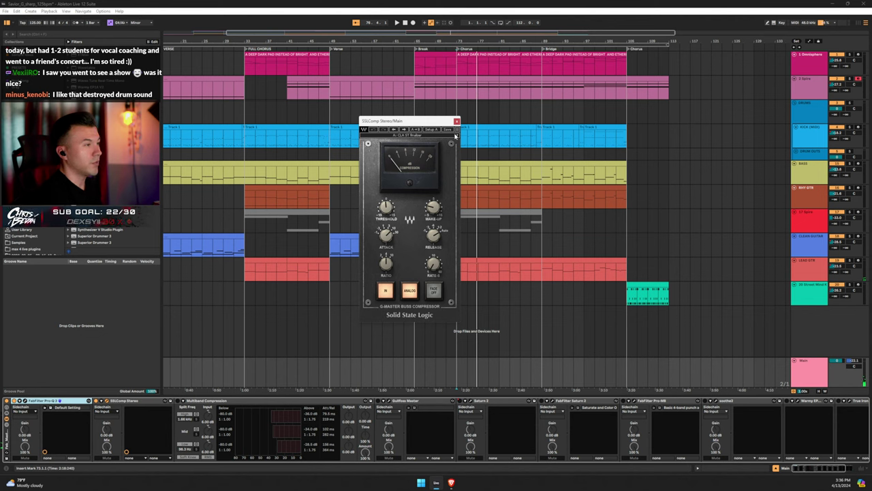
pyautogui.click(455, 135)
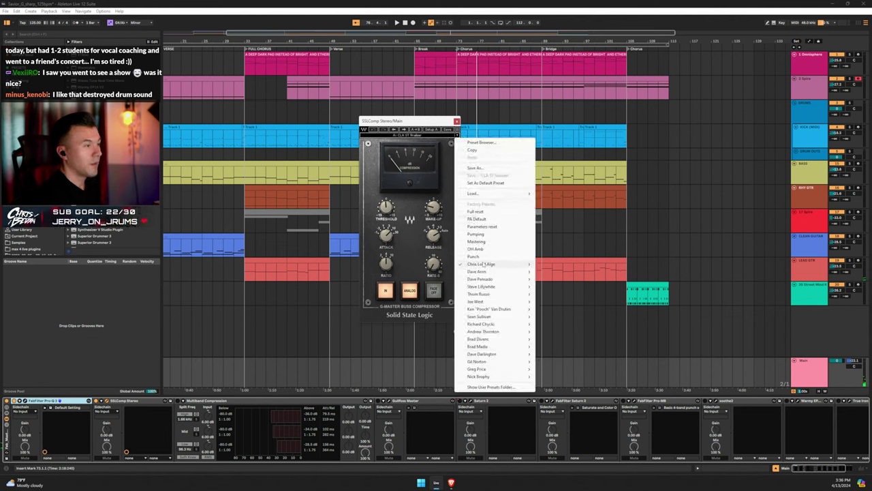
pyautogui.moveTo(483, 264)
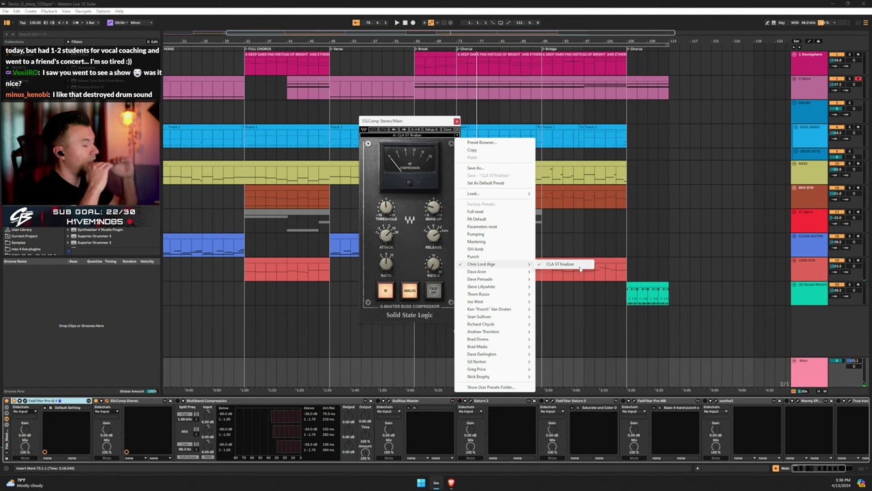
pyautogui.click(419, 125)
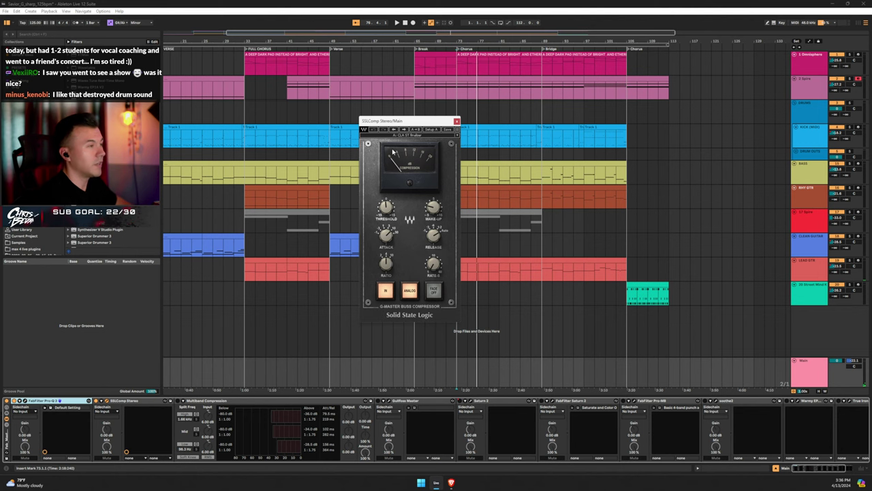
pyautogui.click(96, 402)
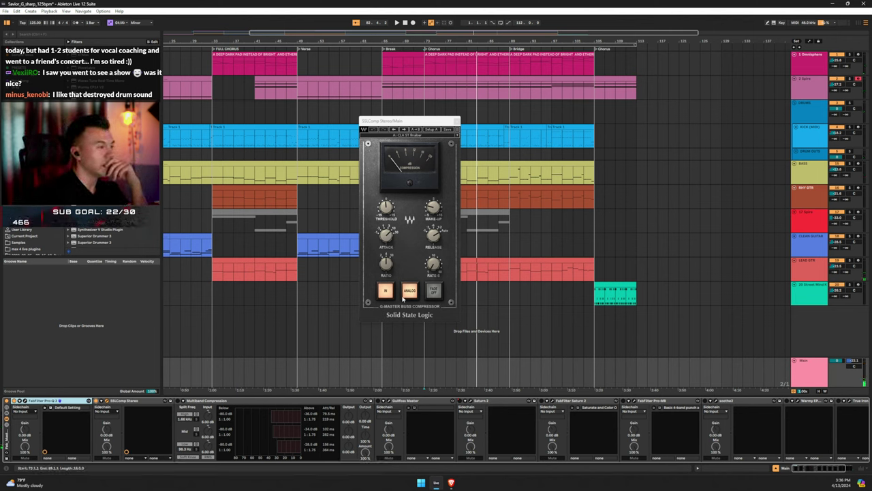
pyautogui.click(409, 290)
pyautogui.click(457, 121)
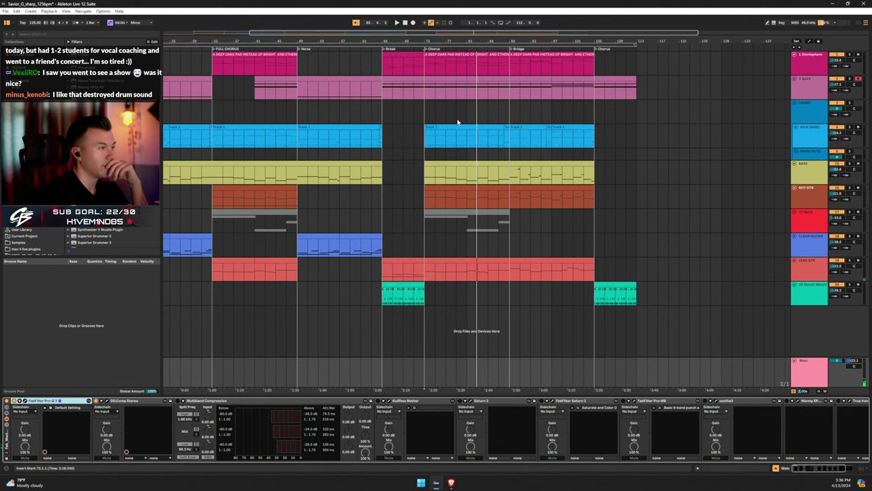
# Select Multiband Compression, view the Routing Templates collection on Patreon in the Brave browser, and return to Ableton Live
pyautogui.click(212, 404)
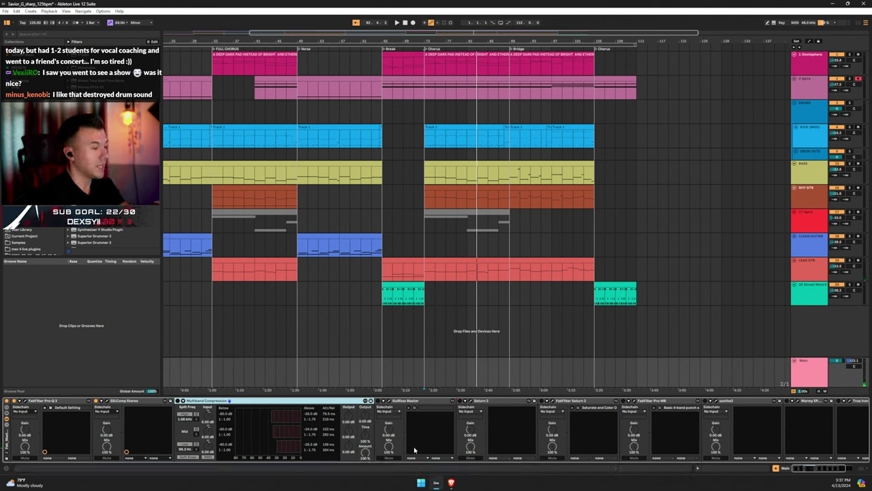
pyautogui.click(450, 482)
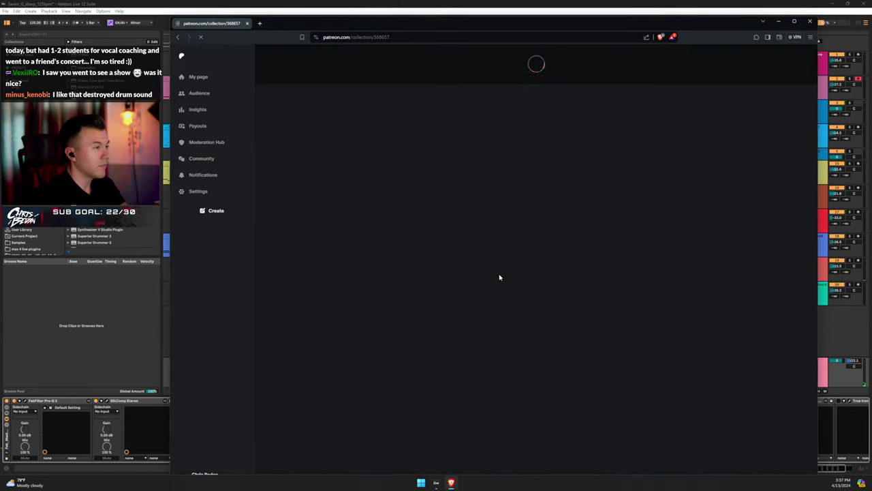
pyautogui.click(569, 250)
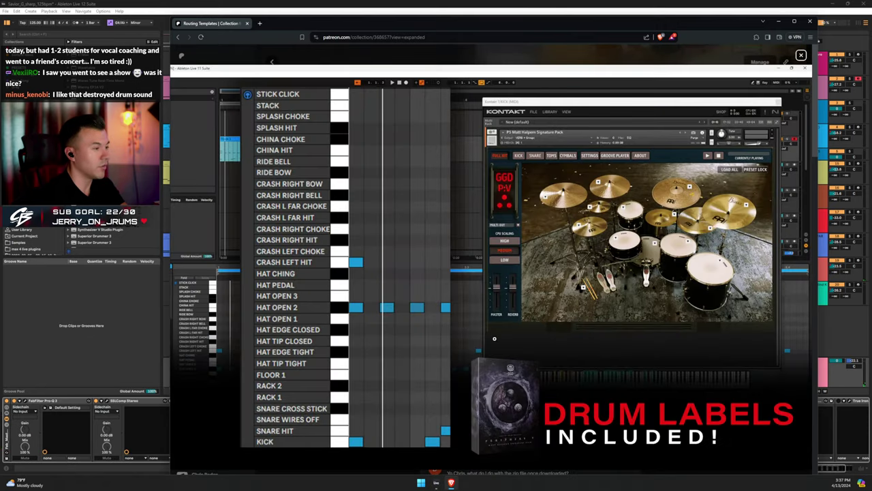
pyautogui.click(762, 22)
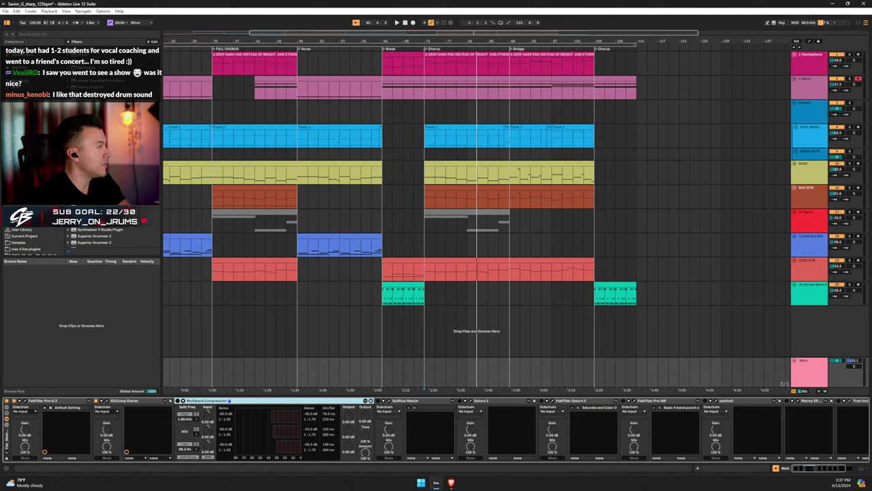
# Look through the audio effects and their presets in Ableton's browser, including Speech Enhancer, Split Band De-esser and Vocal Control
pyautogui.scroll(-5, 92, 238)
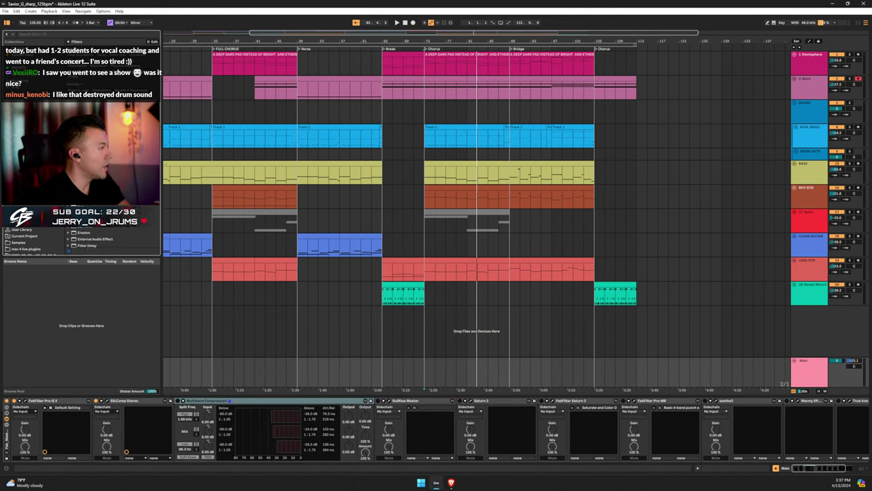
pyautogui.scroll(-1, 82, 238)
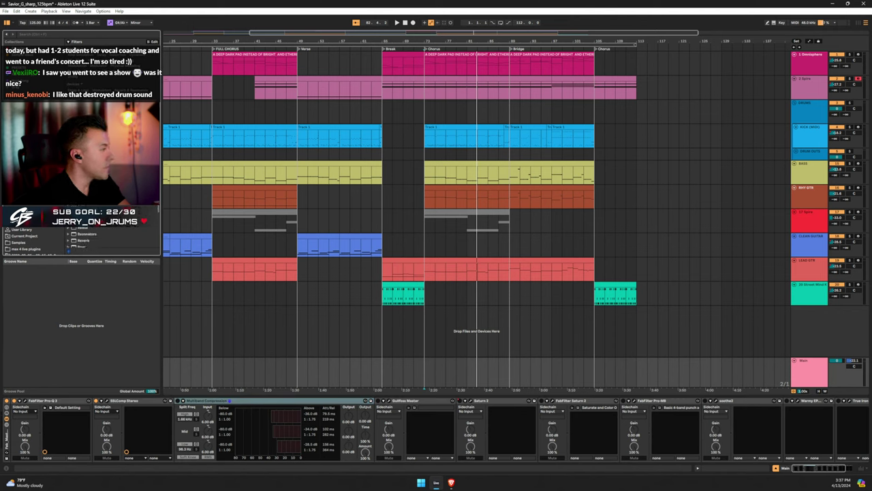
pyautogui.scroll(-5, 148, 232)
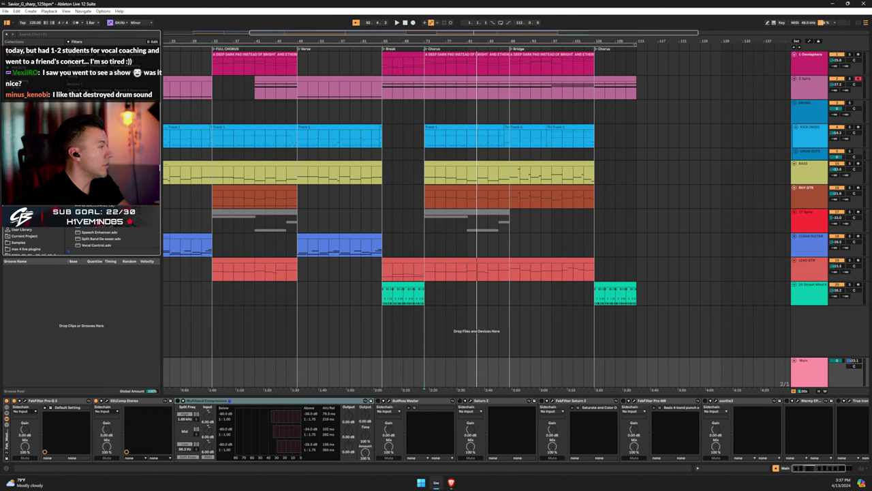
pyautogui.scroll(3, 88, 238)
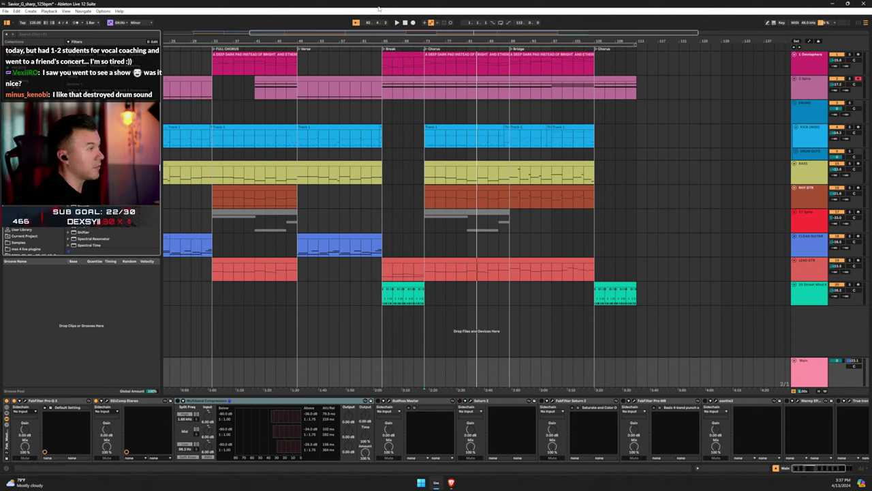
# Switch on Multiband Compression while playing the Chorus from bar 73
pyautogui.press('space')
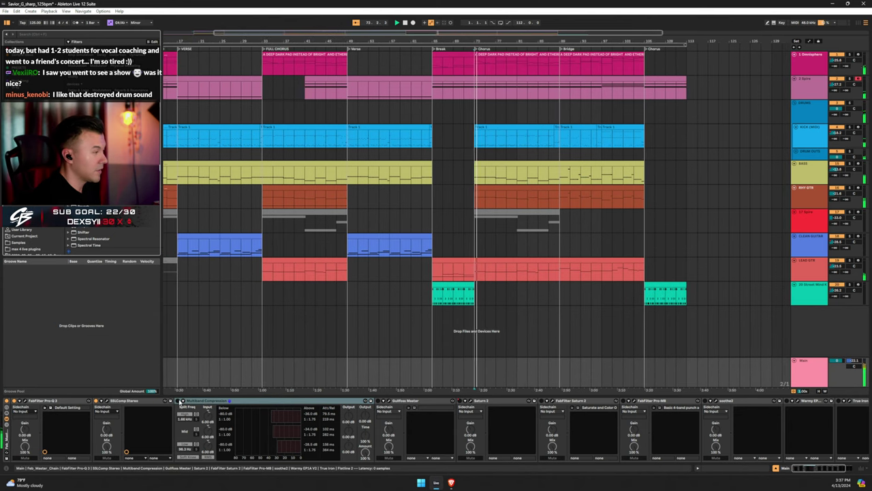
pyautogui.click(180, 402)
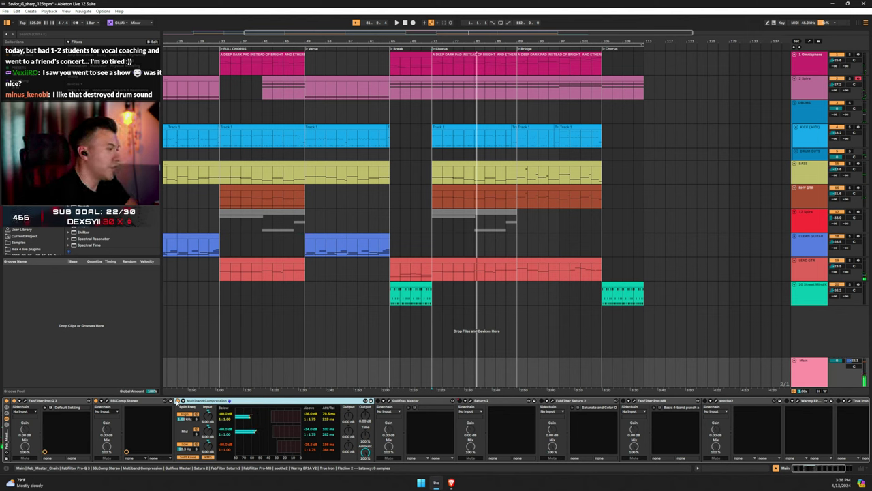
pyautogui.click(250, 457)
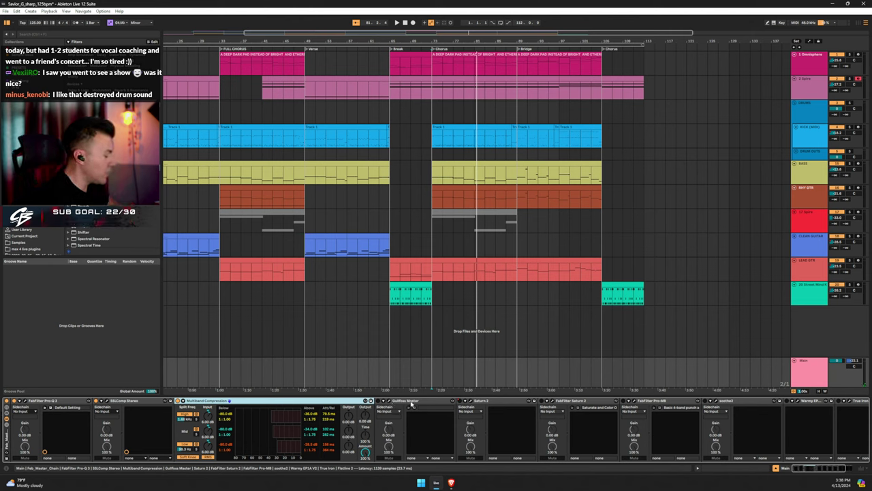
# Review FabFilter Saturn 2 with its Saturate and Color preset, switch it on while playing the Chorus, and close its window
pyautogui.hscroll(2, 481, 439)
pyautogui.hscroll(2, 481, 439)
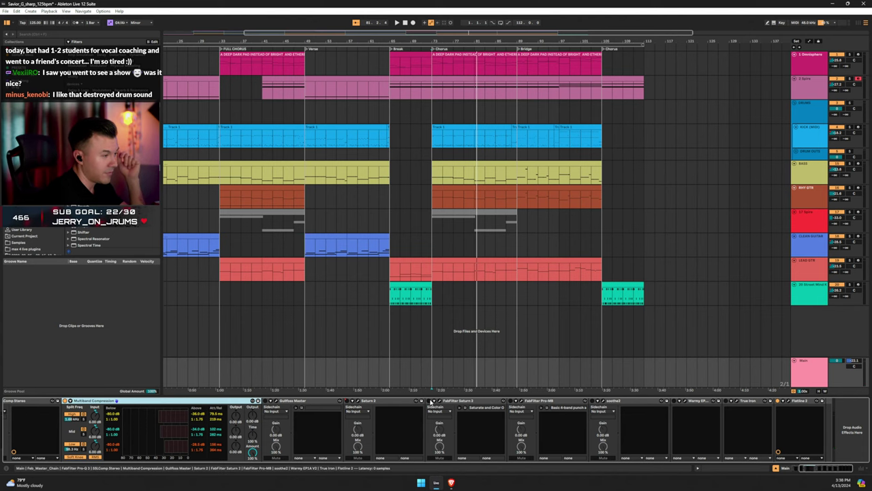
pyautogui.click(440, 402)
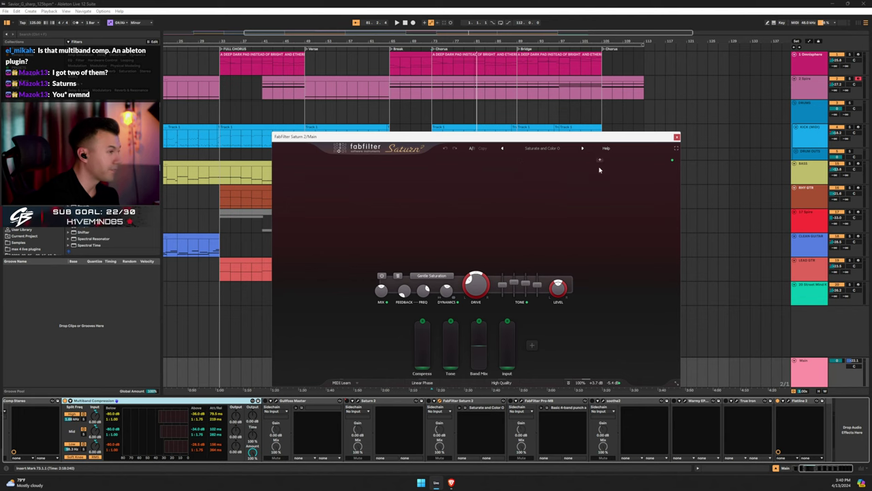
pyautogui.click(677, 137)
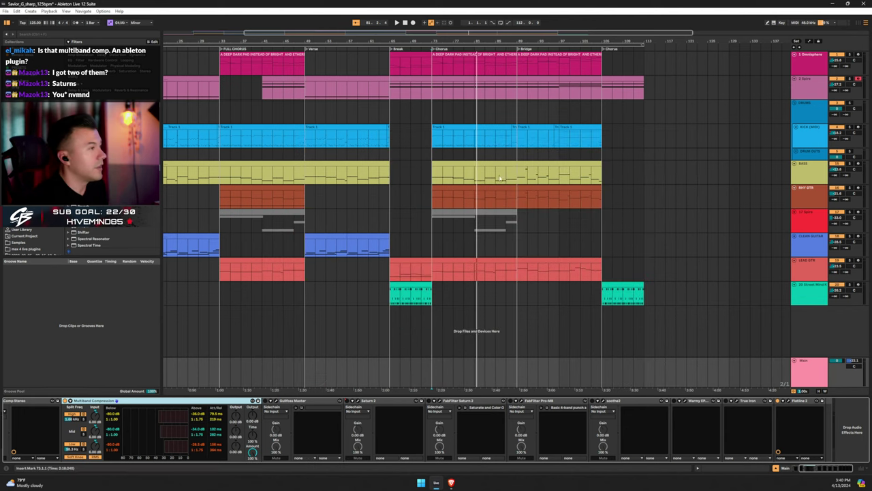
pyautogui.press('space')
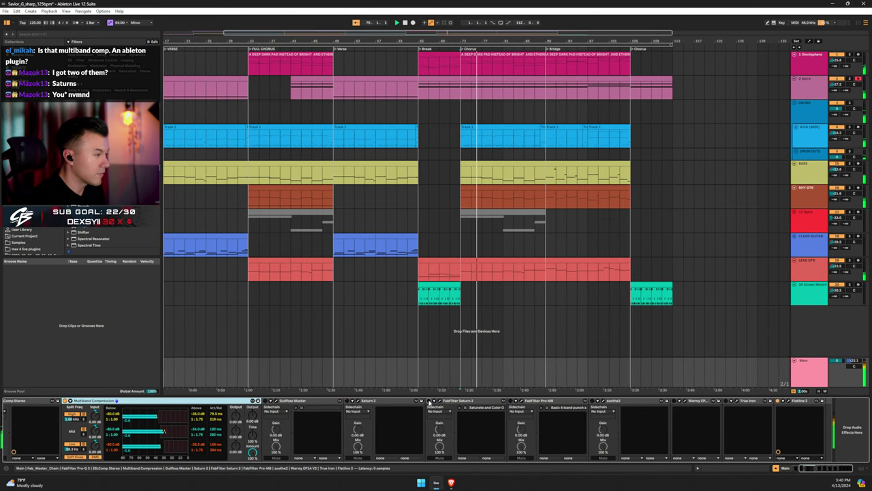
pyautogui.click(428, 402)
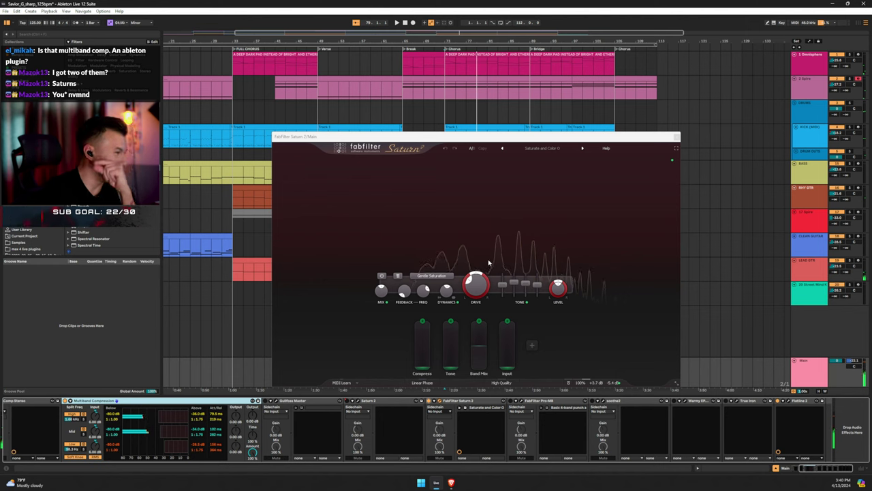
pyautogui.click(676, 137)
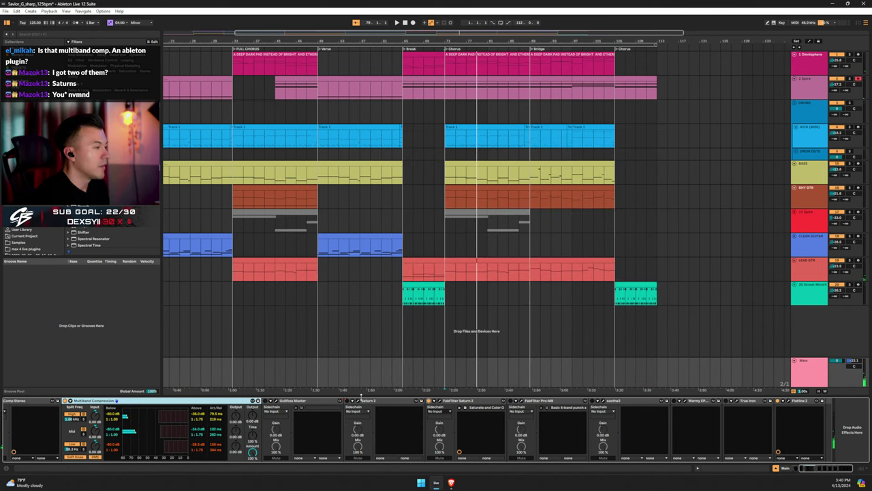
# Inspect the other Saturn 2's Warm Tape settings and compare its on/off state in the Break and Chorus by moving the playhead between them
pyautogui.click(358, 402)
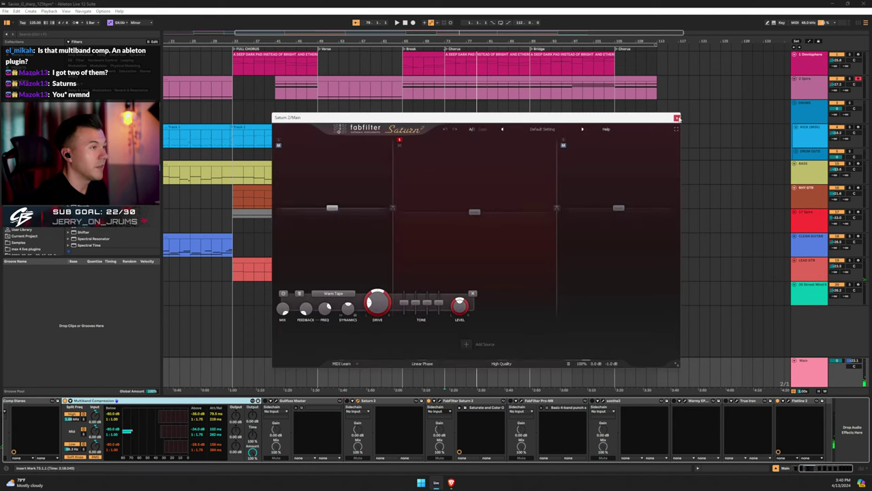
pyautogui.click(676, 118)
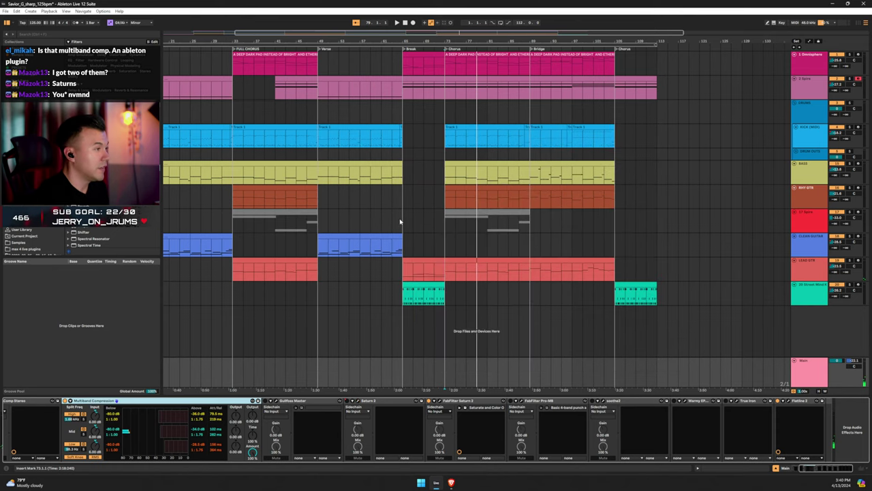
pyautogui.click(404, 371)
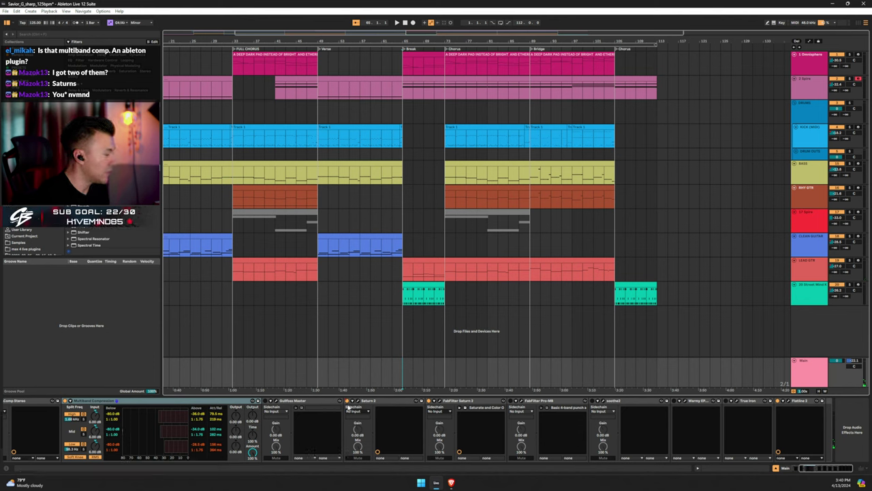
pyautogui.click(487, 368)
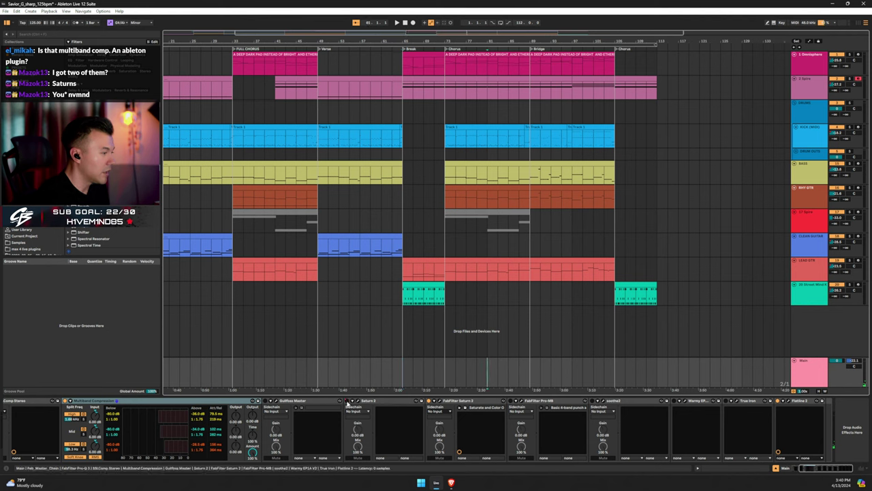
pyautogui.click(429, 401)
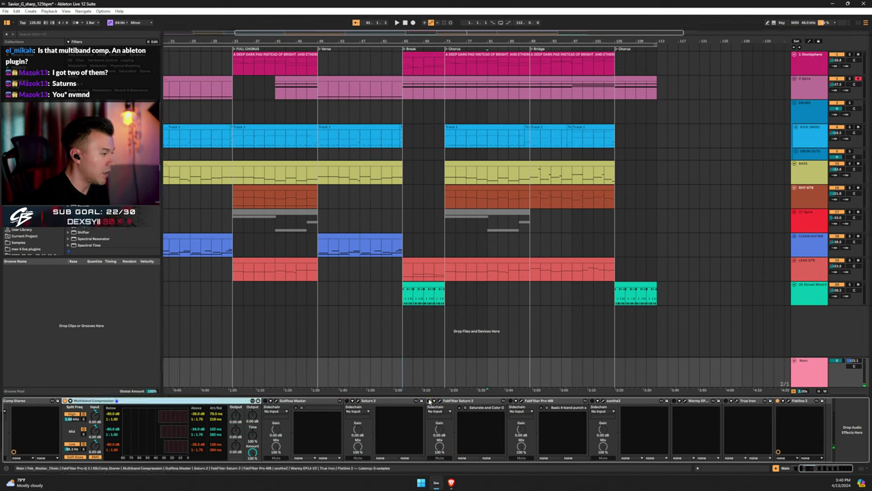
pyautogui.click(410, 373)
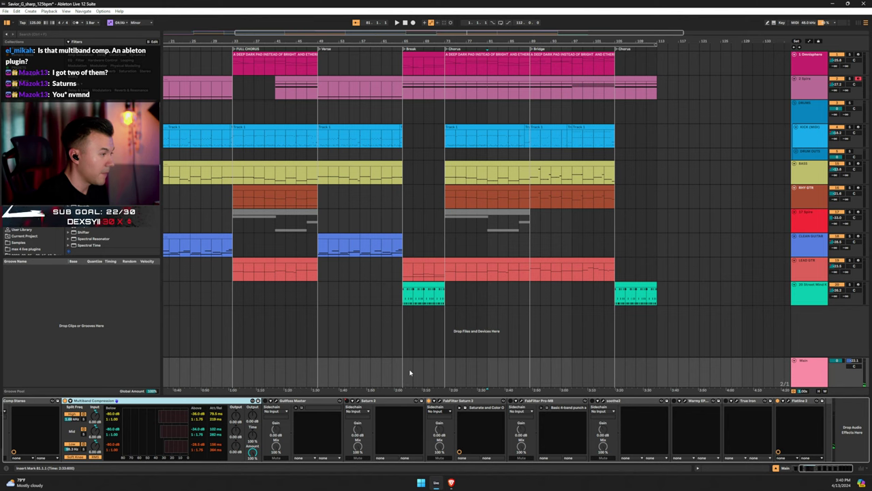
pyautogui.click(349, 400)
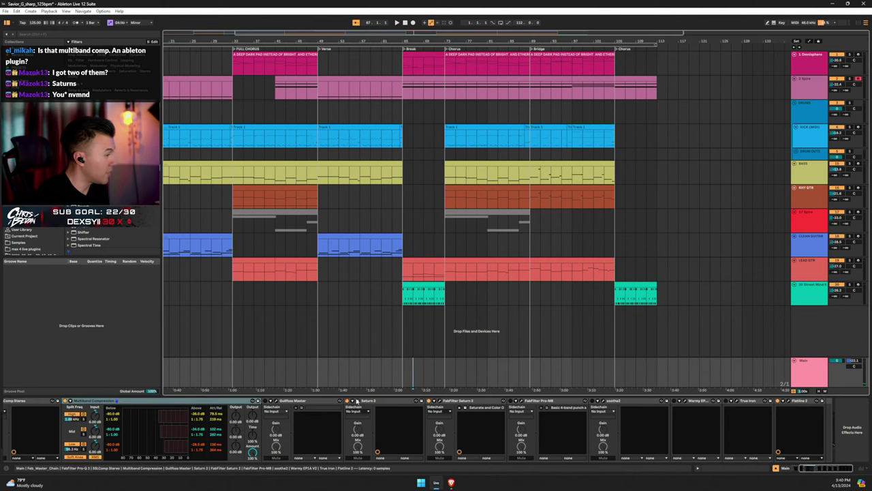
# Play from bar 63 into the Break with the Warm Tape Saturn 2 open, raise its Band 2 crossover frequency slightly, and close its window
pyautogui.click(356, 401)
pyautogui.click(393, 380)
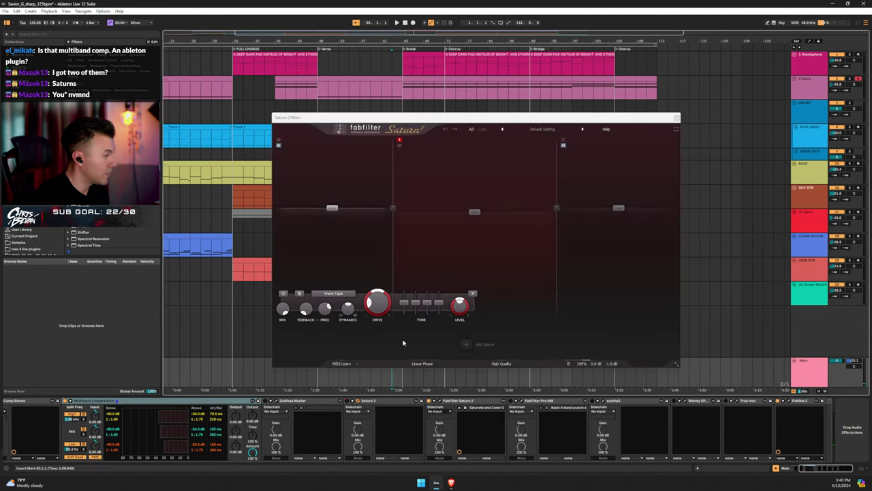
pyautogui.moveTo(400, 120); pyautogui.dragTo(578, 75)
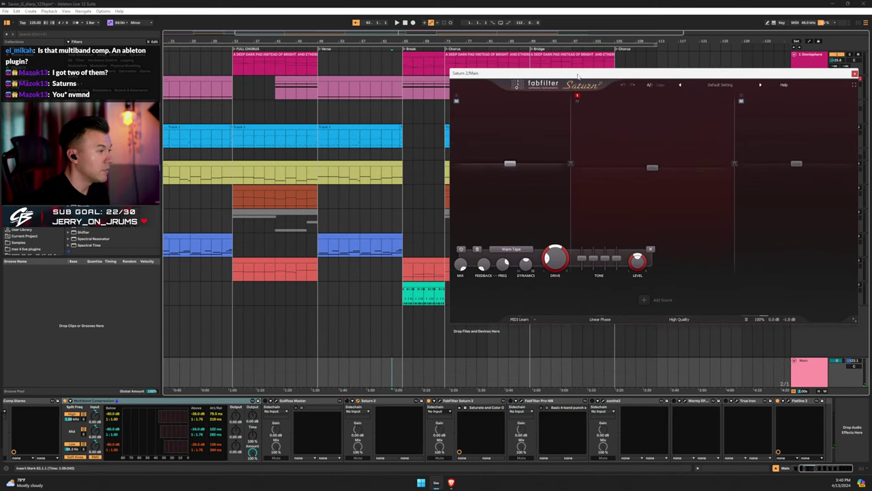
pyautogui.press('space')
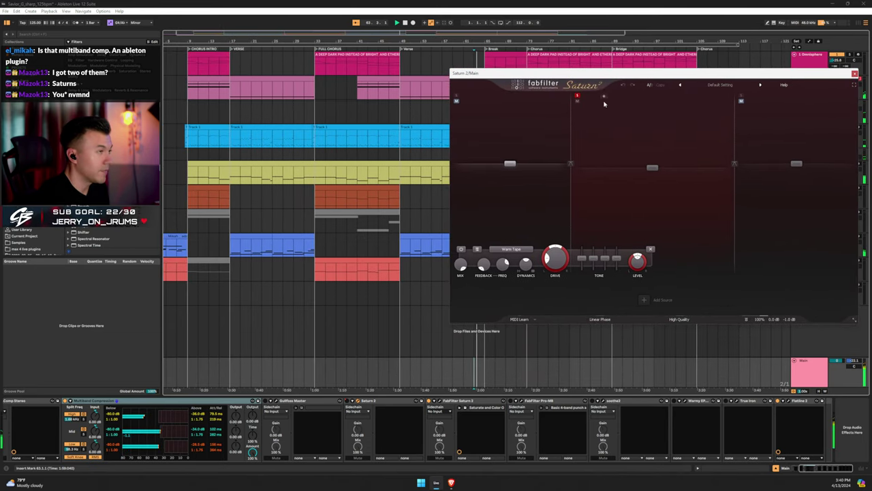
pyautogui.moveTo(578, 79); pyautogui.dragTo(162, 92)
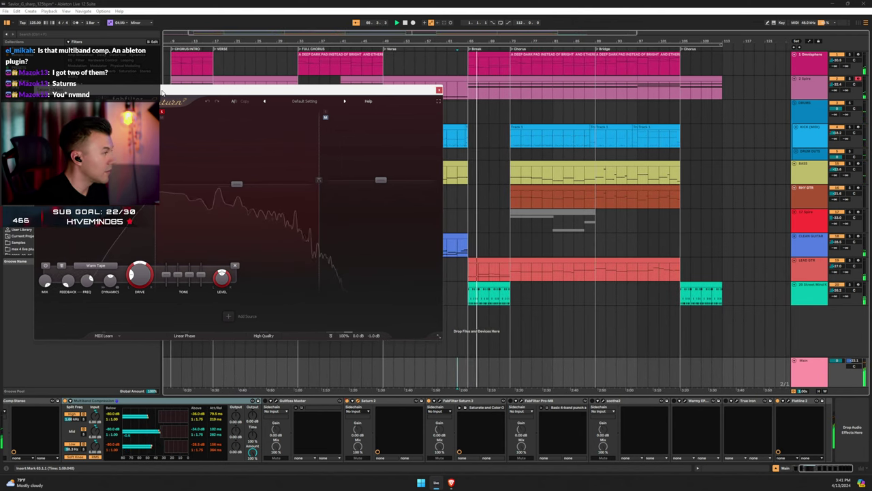
pyautogui.moveTo(162, 91); pyautogui.dragTo(426, 96)
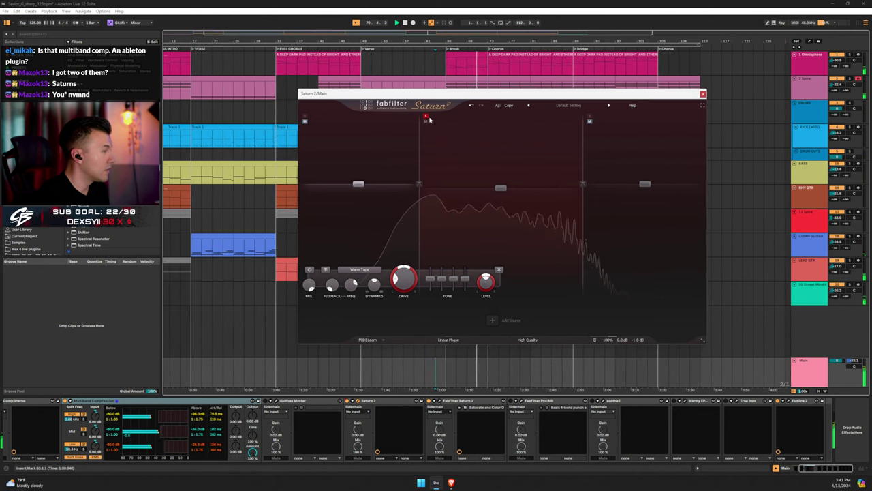
pyautogui.moveTo(584, 160)
pyautogui.mouseDown()
pyautogui.moveTo(540, 160)
pyautogui.moveTo(592, 159)
pyautogui.mouseUp()
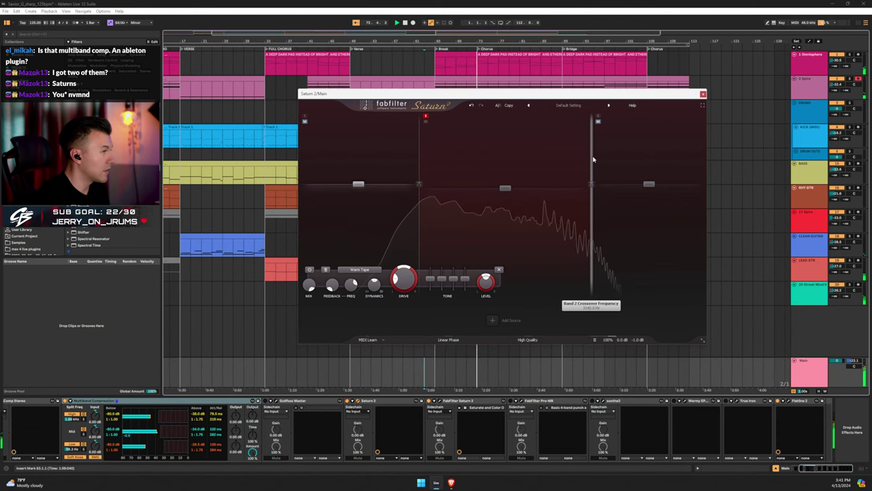
pyautogui.click(703, 94)
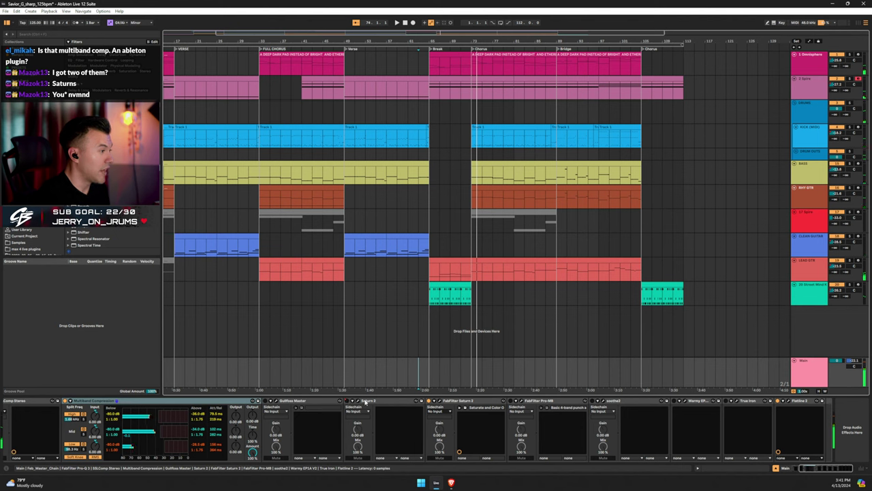
# Display the Main track's Device On automation for Saturn 2, review it across the song sections, and hide the automation lanes again
pyautogui.click(817, 390)
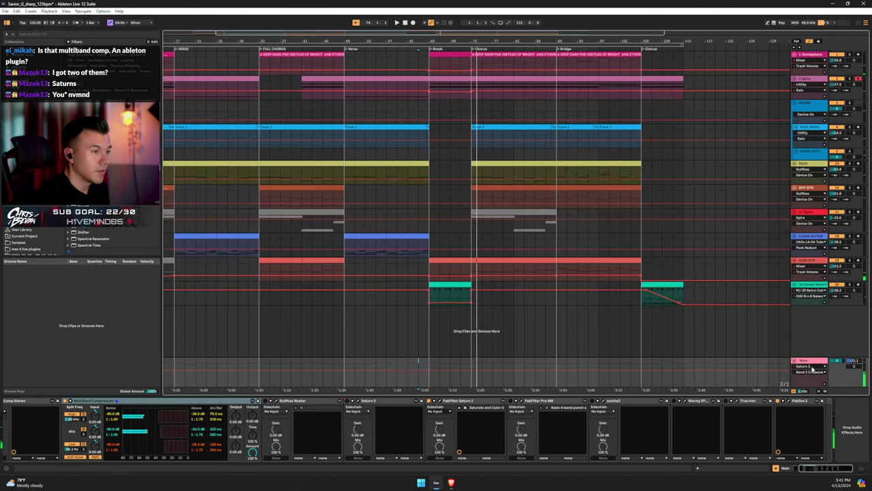
pyautogui.click(812, 374)
pyautogui.click(805, 381)
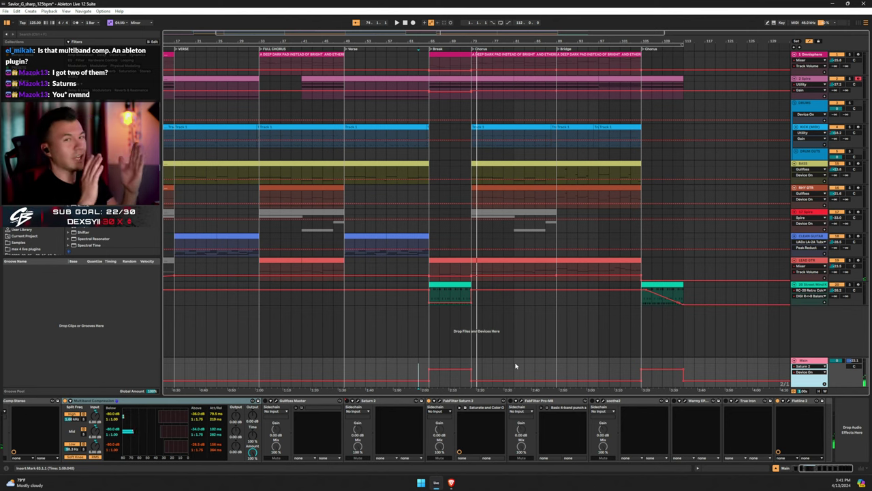
pyautogui.hscroll(-2, 547, 338)
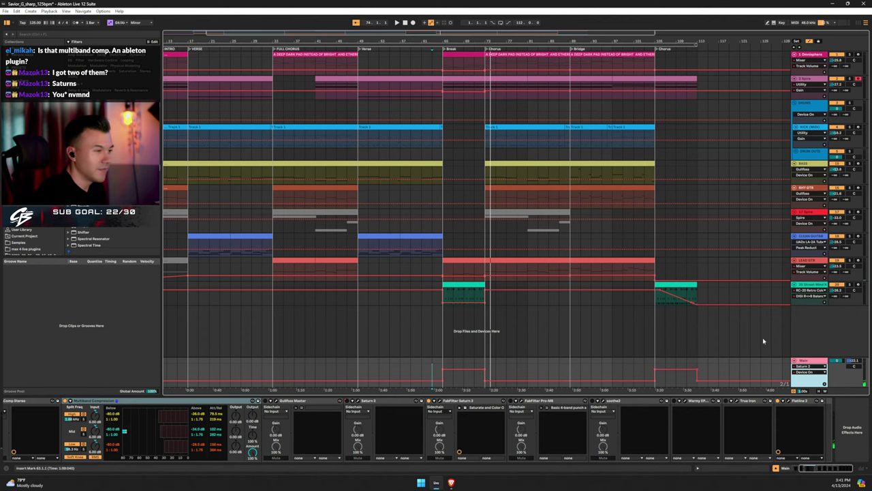
pyautogui.press('a')
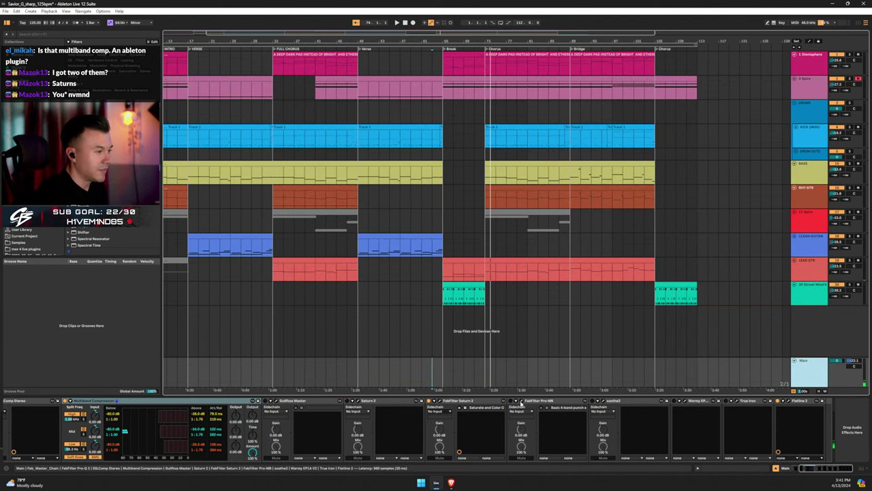
# Open FabFilter Pro-MB and view the preset categories for its Basic 4-band punch preset without changing it
pyautogui.click(518, 401)
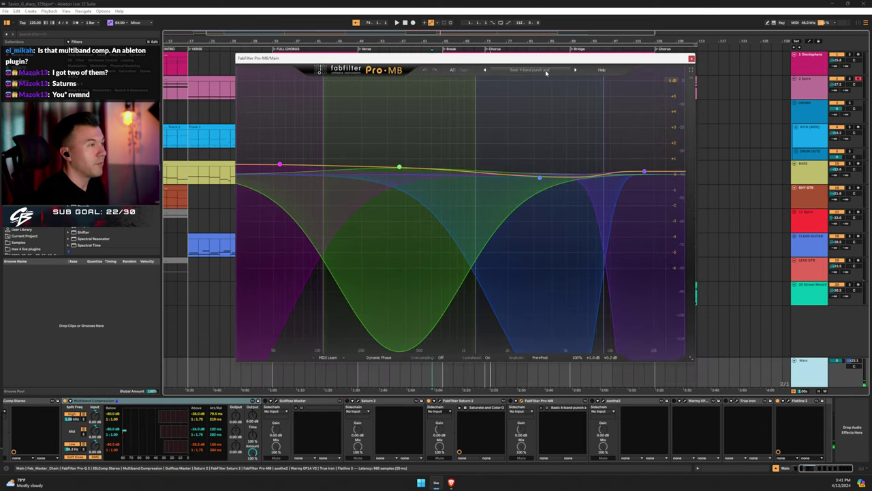
pyautogui.click(546, 71)
pyautogui.moveTo(542, 124)
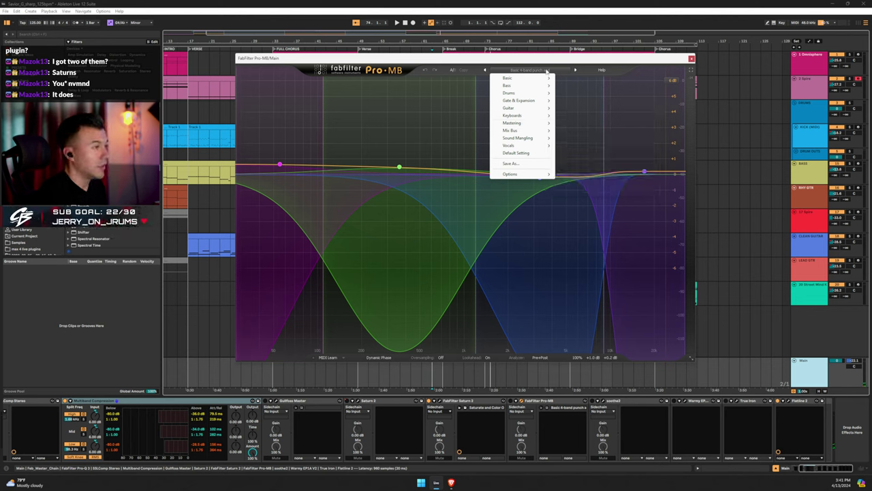
pyautogui.click(538, 68)
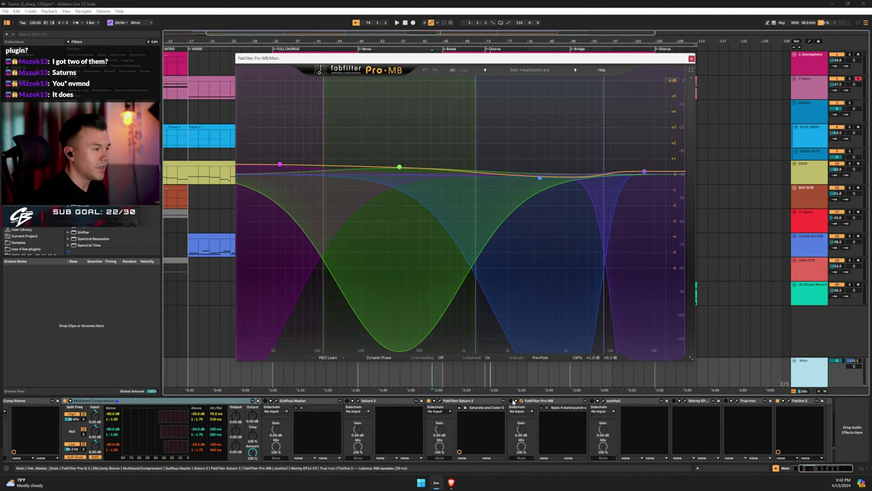
# Move the Pro-MB window clear of the device chain, play from the Chorus Intro at bar 9, and switch Pro-MB on
pyautogui.press('space')
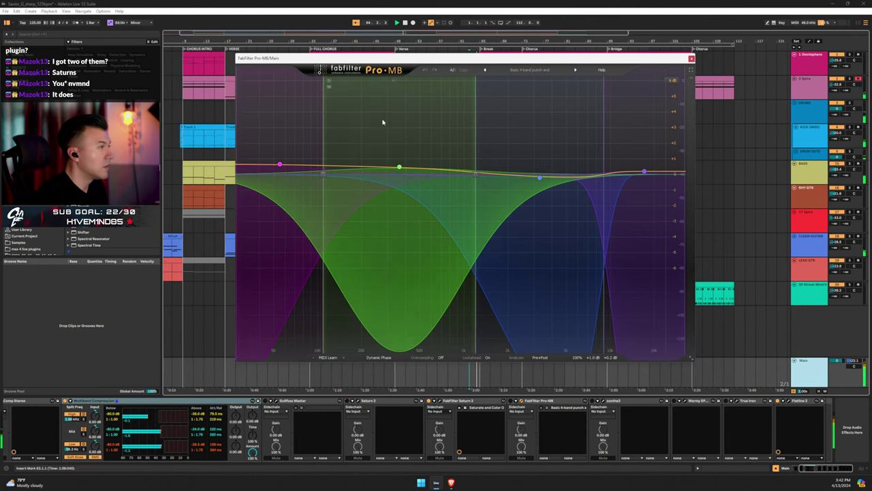
pyautogui.moveTo(349, 58); pyautogui.dragTo(458, 92)
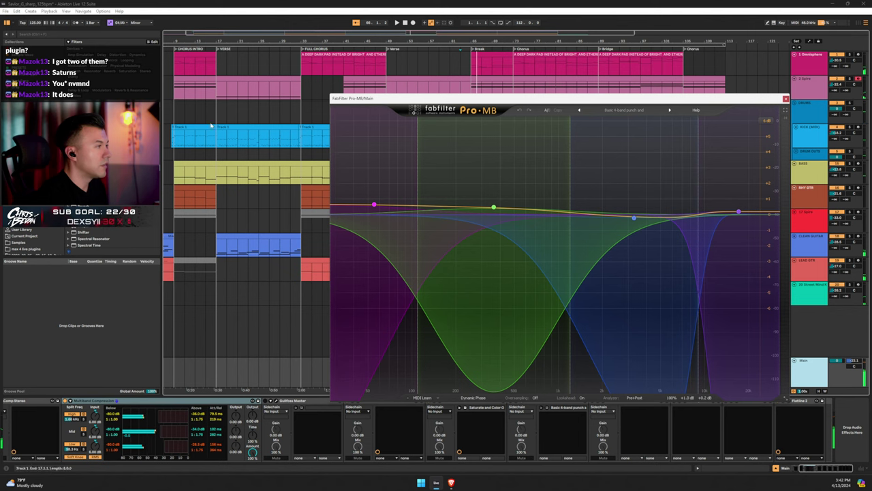
pyautogui.click(801, 368)
pyautogui.press('space')
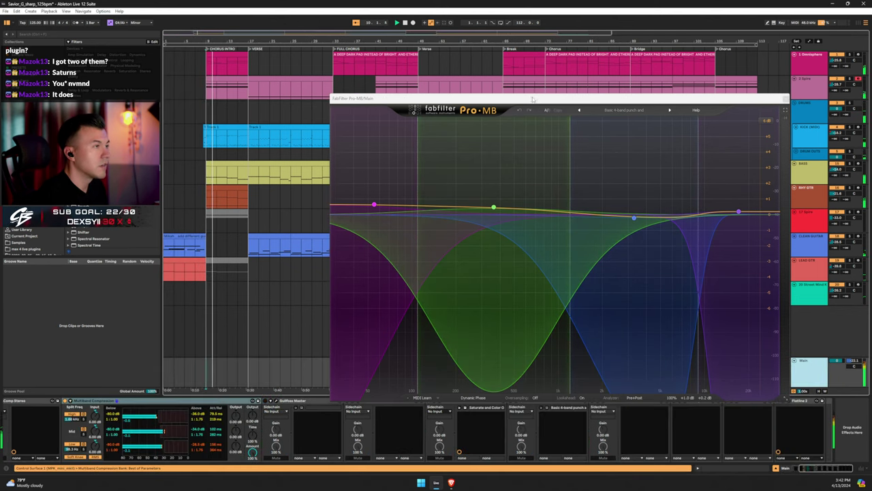
pyautogui.moveTo(532, 99); pyautogui.dragTo(469, 72)
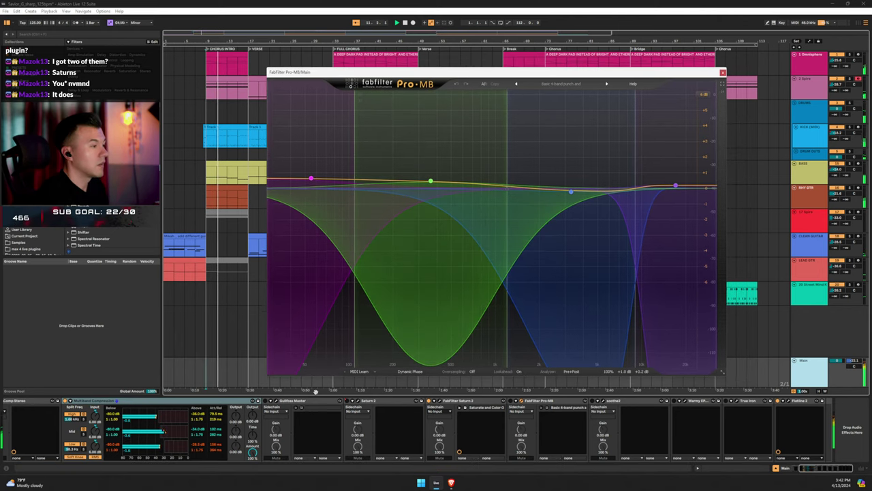
pyautogui.click(511, 400)
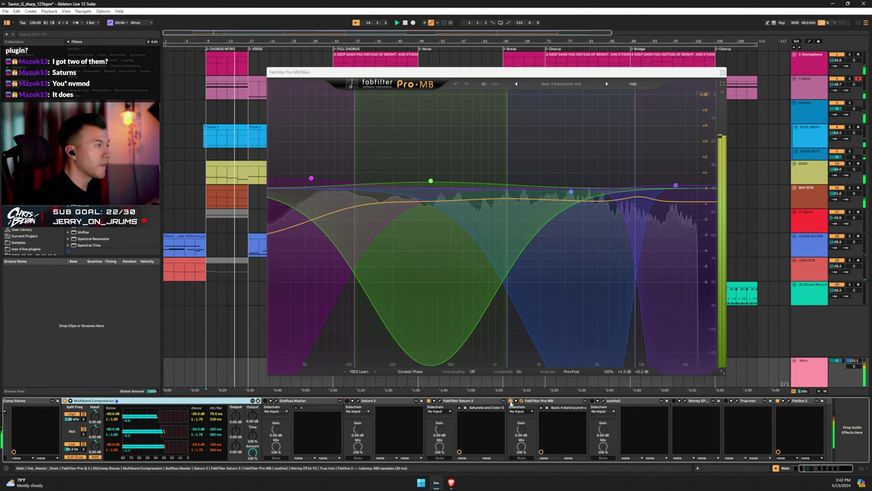
# Inspect the settings of all four Pro-MB bands during playback of the Chorus Intro, and close the Pro-MB window
pyautogui.click(431, 181)
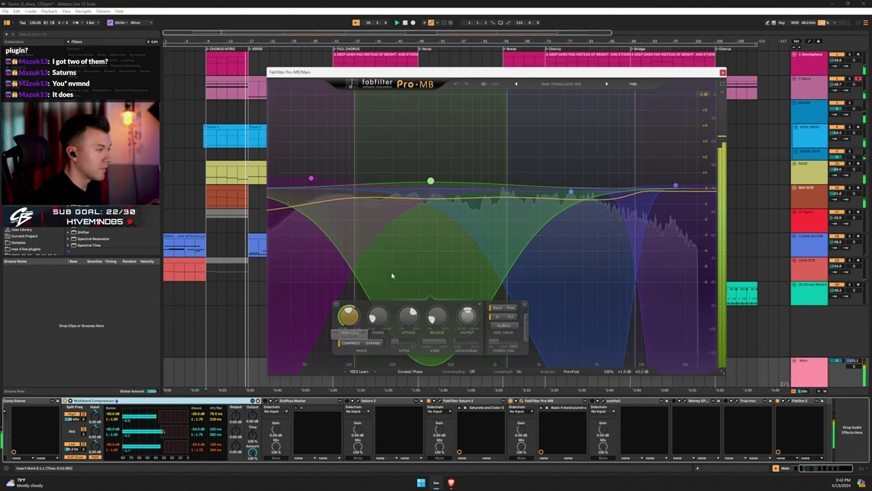
pyautogui.click(571, 193)
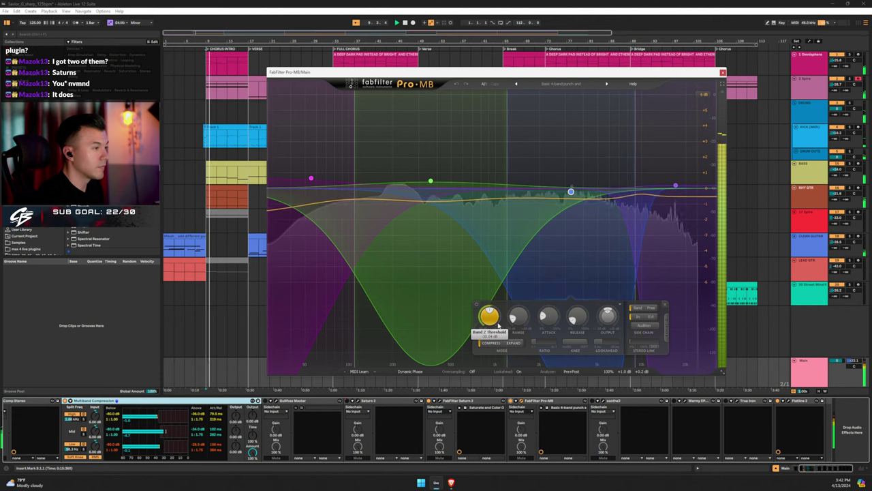
pyautogui.click(676, 185)
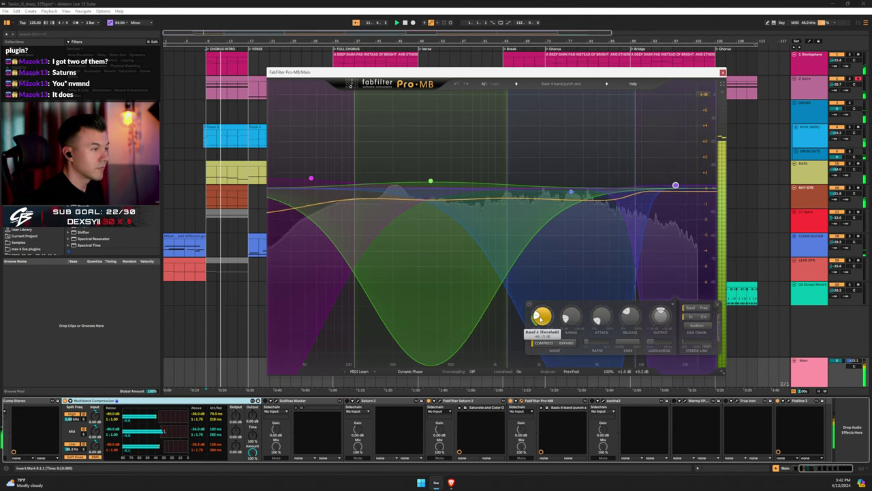
pyautogui.click(310, 179)
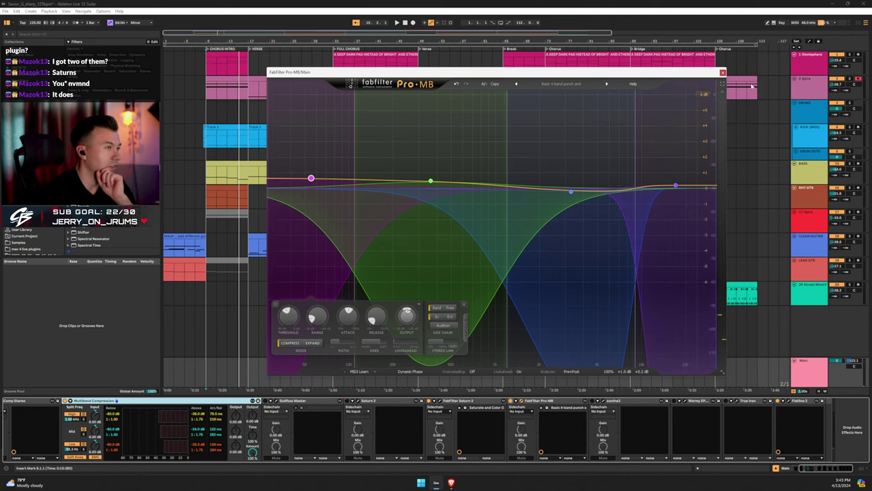
pyautogui.click(723, 73)
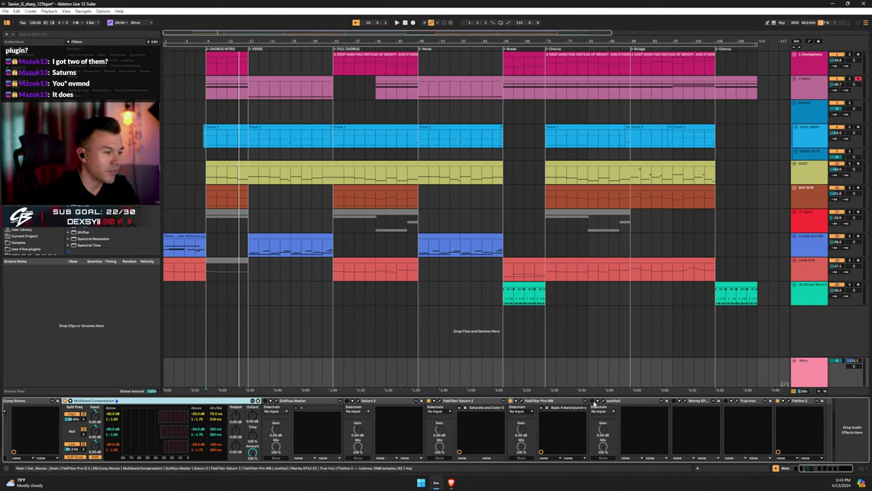
# Switch on soothe2 on the Main track, reposition its window, and play the Chorus Intro with delta monitoring on
pyautogui.click(592, 401)
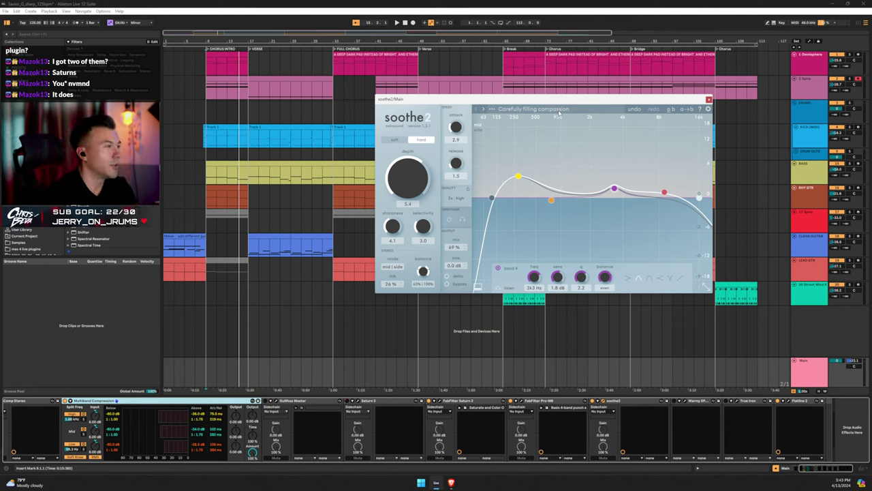
pyautogui.moveTo(559, 99); pyautogui.dragTo(464, 122)
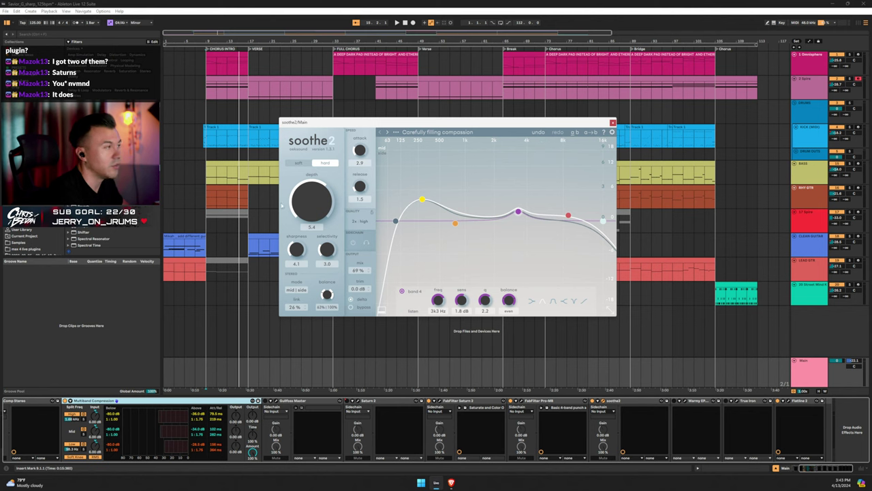
pyautogui.press('space')
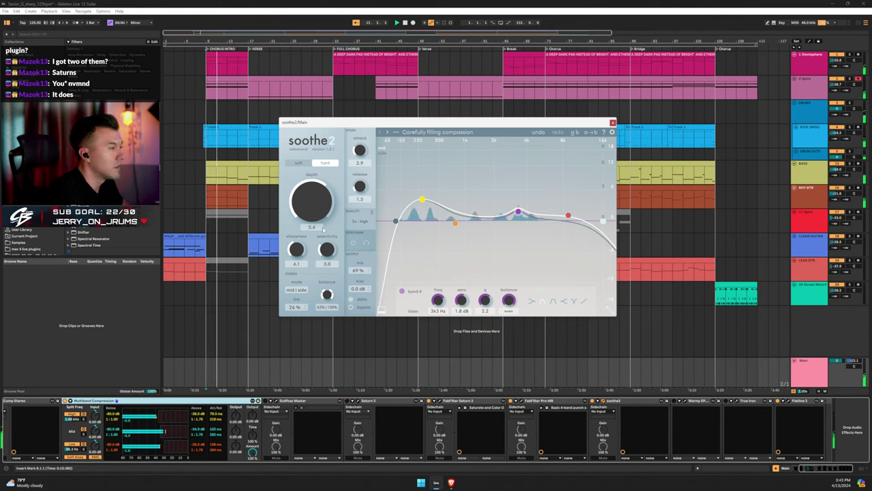
# Sweep soothe2's depth during playback, settle it at 5.5, and close its window with playback stopped
pyautogui.moveTo(323, 228); pyautogui.dragTo(303, 226)
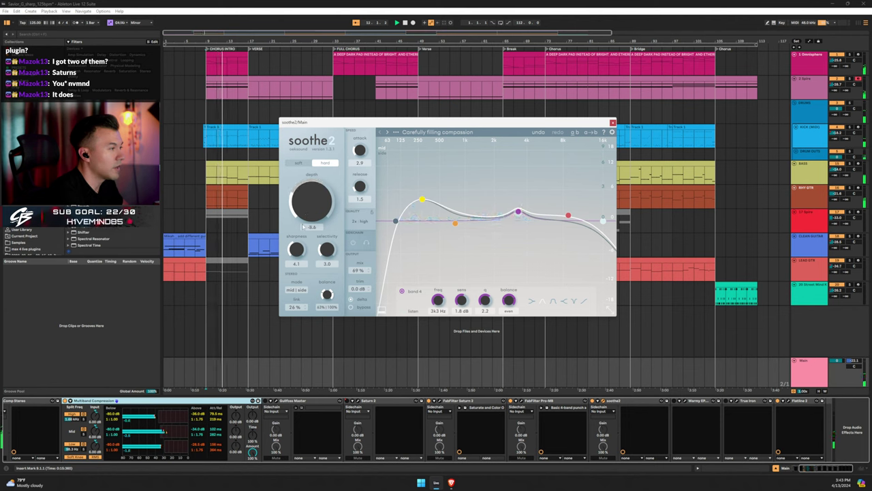
pyautogui.write('5.2')
pyautogui.press('Return')
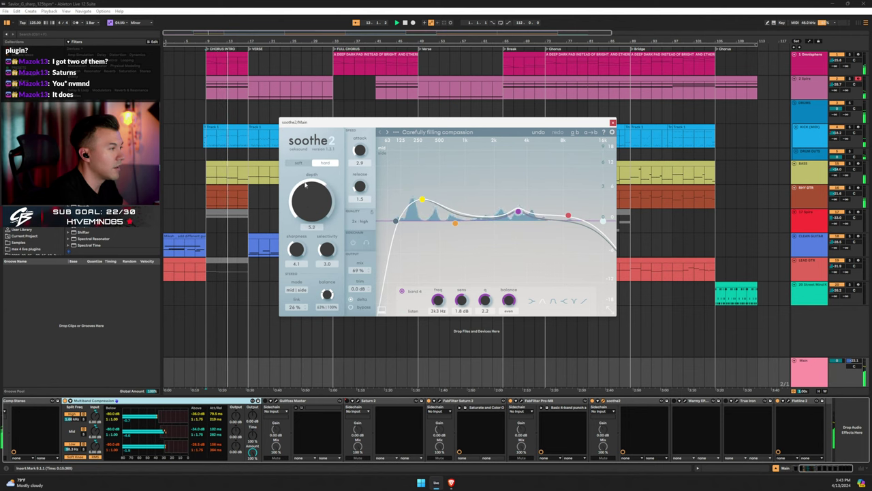
pyautogui.scroll(-5, 305, 186)
pyautogui.moveTo(305, 186); pyautogui.dragTo(307, 182)
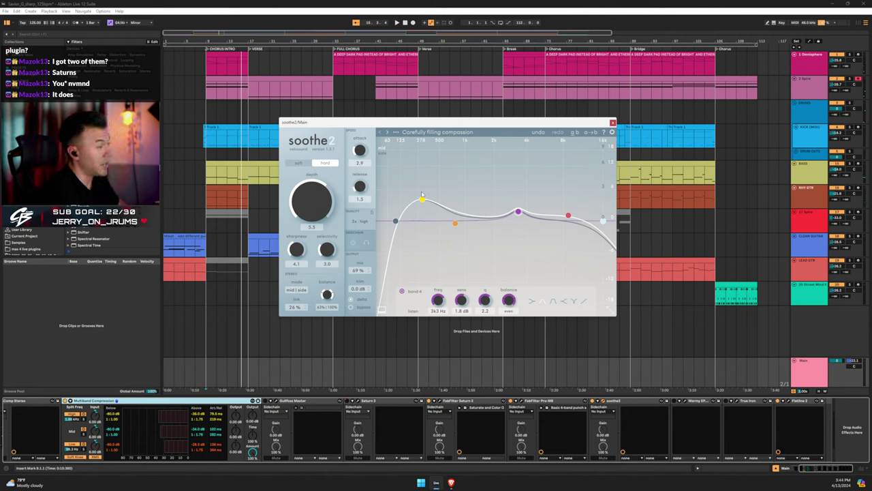
pyautogui.press('space')
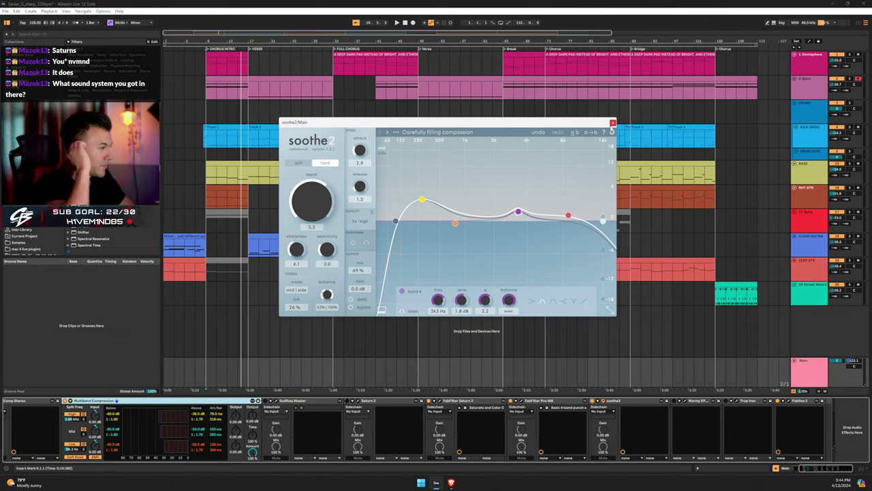
pyautogui.click(612, 124)
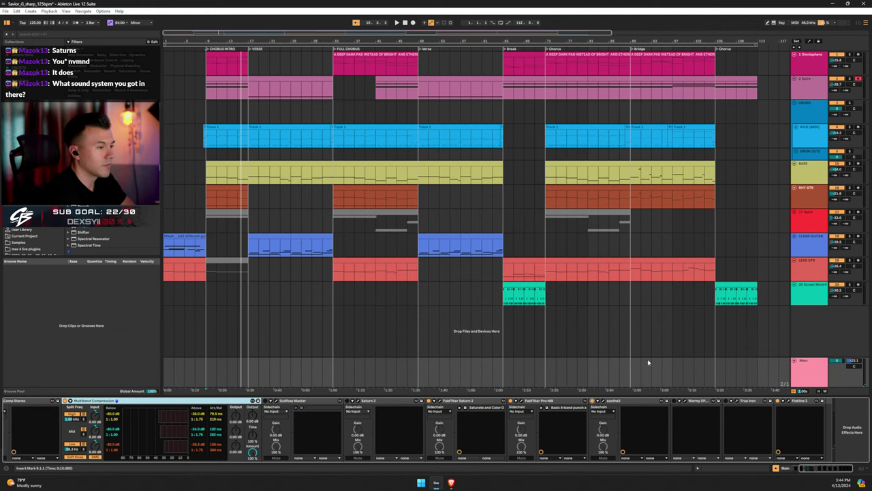
# Switch on Warmy EP1A on the Main track, audition it on the Chorus Intro with its window open, and close the window
pyautogui.click(685, 401)
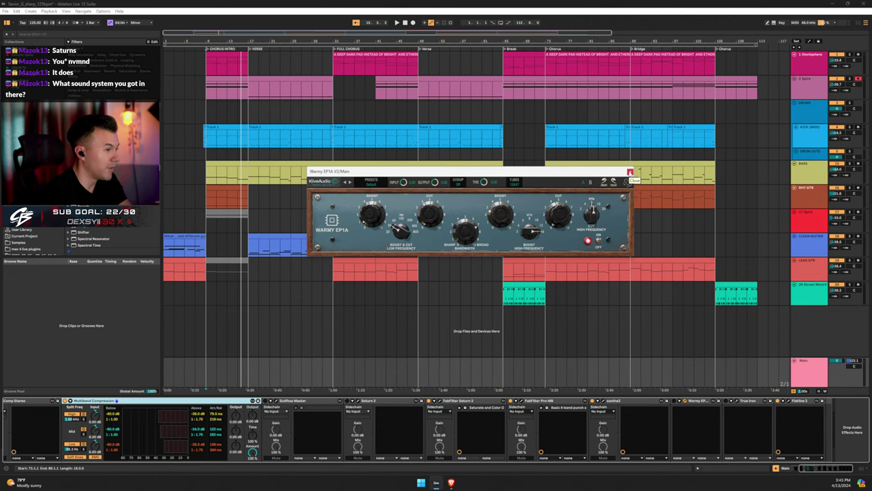
pyautogui.click(630, 173)
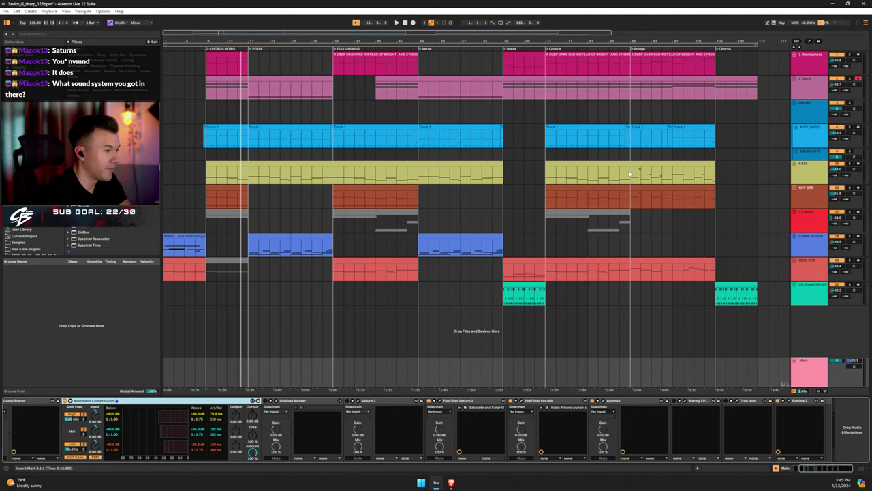
pyautogui.click(685, 402)
pyautogui.press('space')
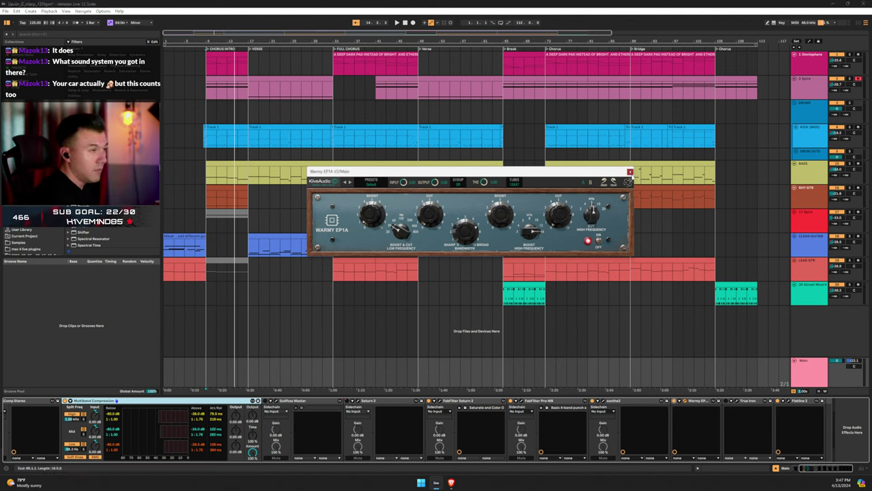
pyautogui.click(631, 172)
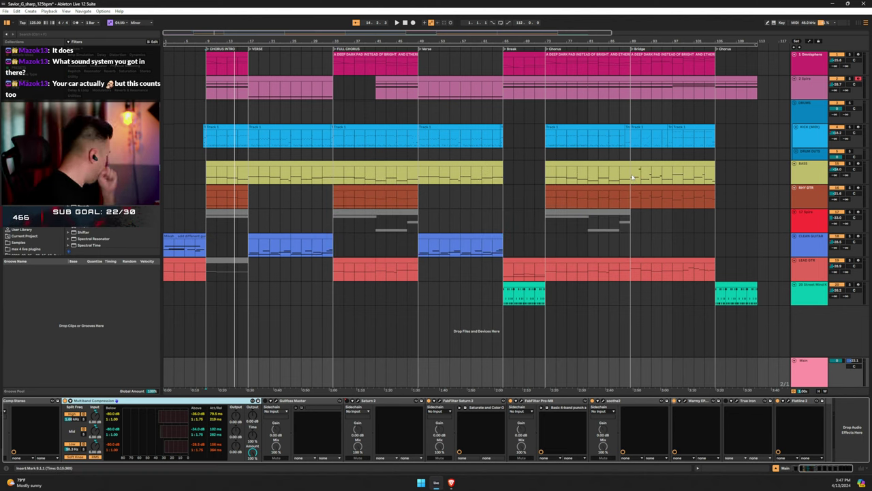
# Open True Iron on the Main track, play the Chorus Intro through it, and point out its Crush control
pyautogui.click(741, 402)
pyautogui.click(741, 403)
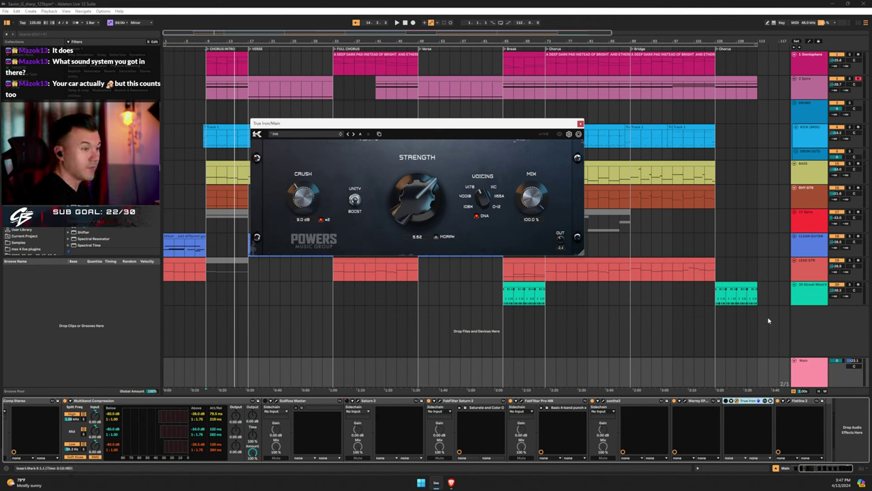
pyautogui.press('space')
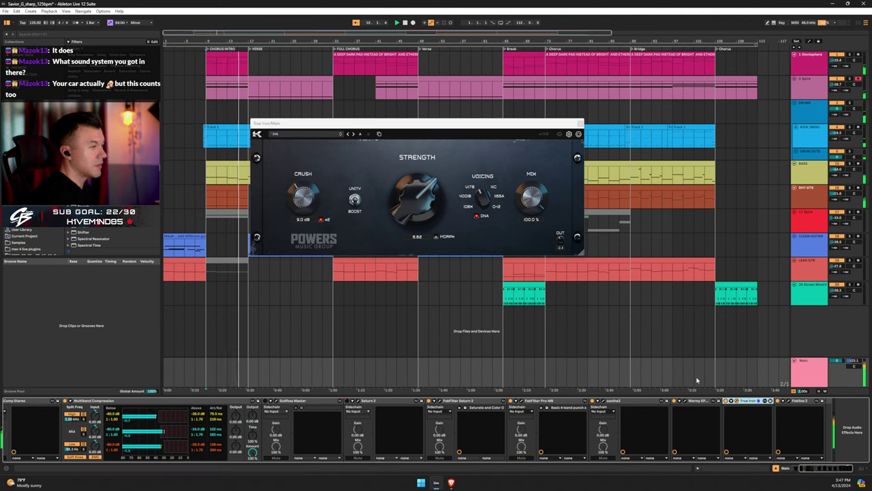
pyautogui.click(300, 197)
pyautogui.moveTo(300, 198)
pyautogui.mouseDown()
pyautogui.moveTo(302, 111)
pyautogui.moveTo(313, 201)
pyautogui.mouseUp()
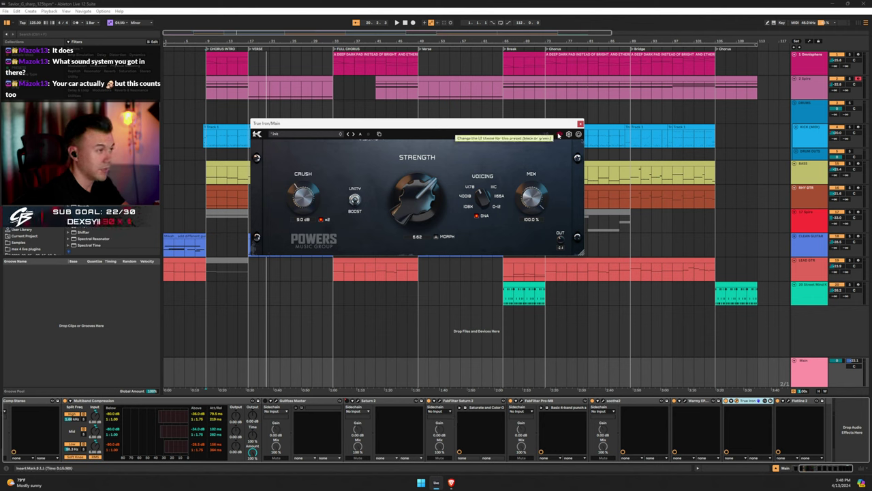
# Preview True Iron's green interface theme, return to the black one, and close its window
pyautogui.click(558, 135)
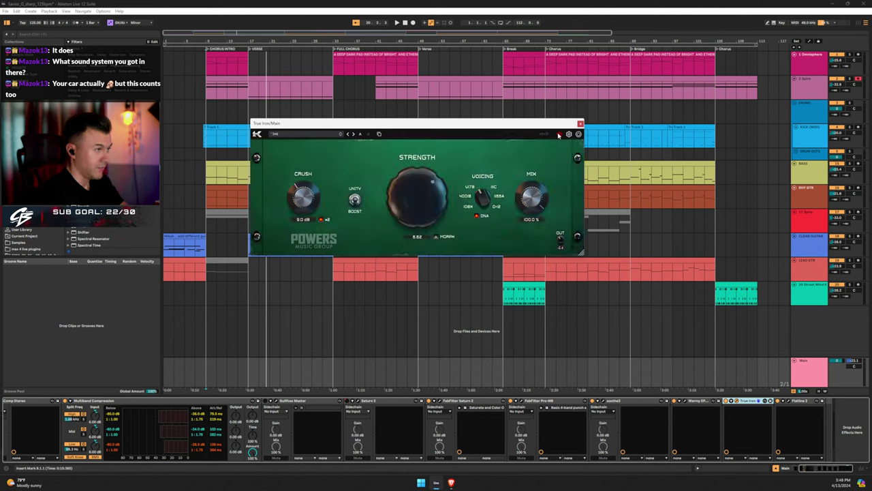
pyautogui.click(558, 135)
pyautogui.click(558, 135)
pyautogui.click(558, 135)
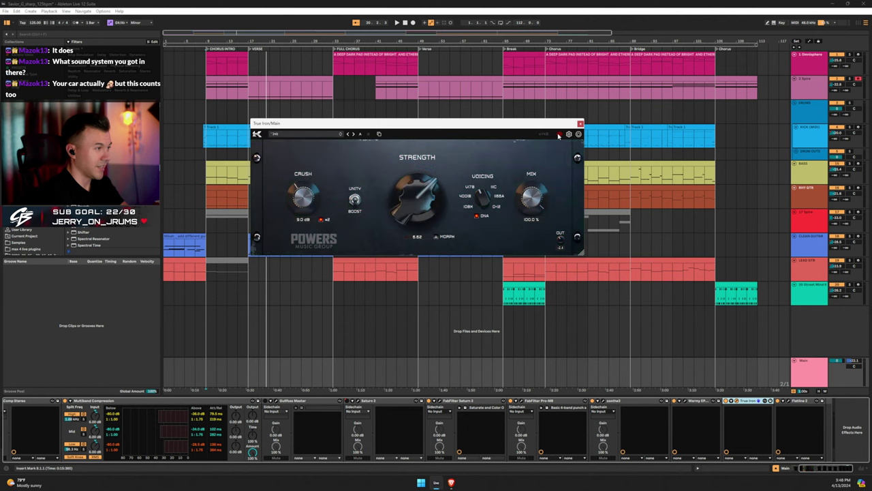
pyautogui.click(580, 125)
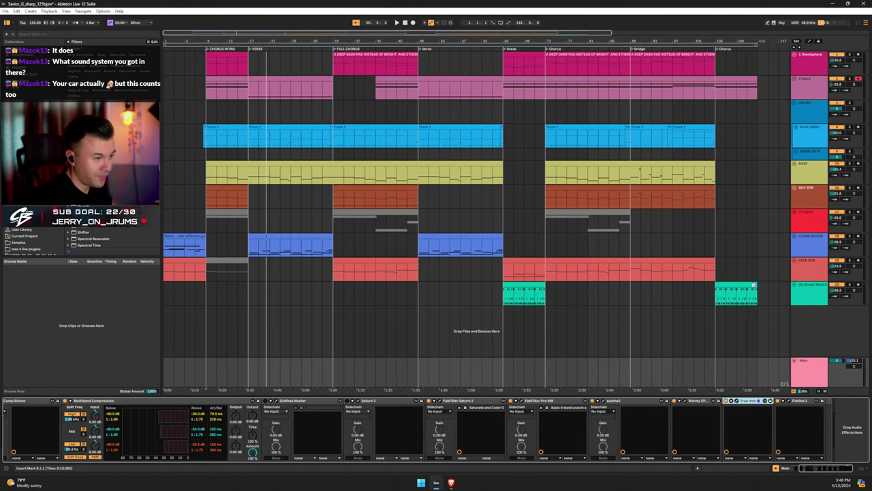
# Play the Chorus Intro through the mastering chain, survey all its devices, and fold and unfold the Main track's effect rack
pyautogui.press('space')
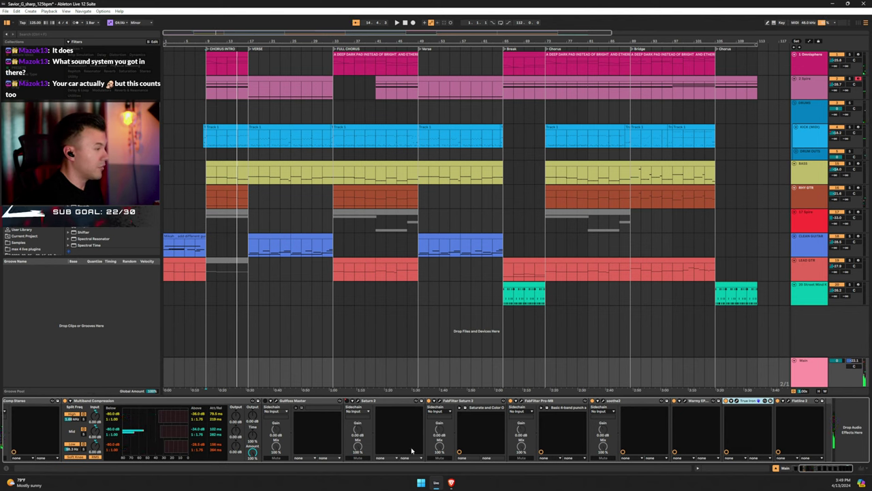
pyautogui.hscroll(-5, 420, 425)
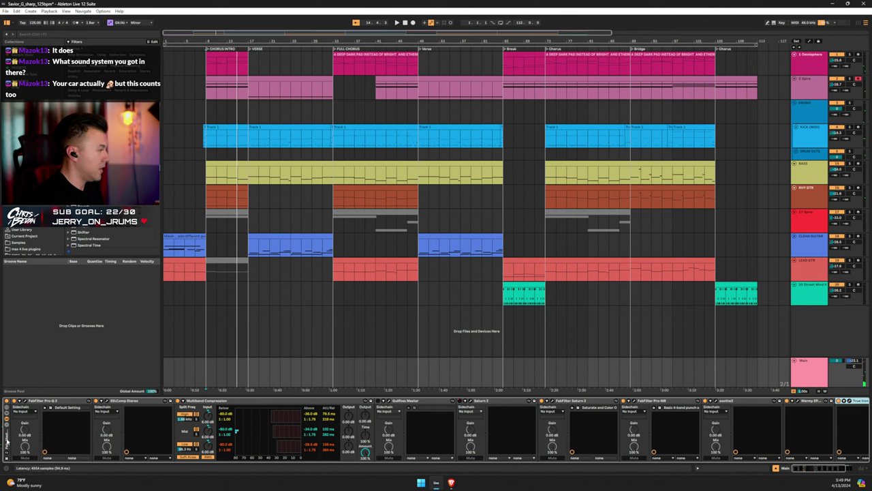
pyautogui.hscroll(3, 547, 418)
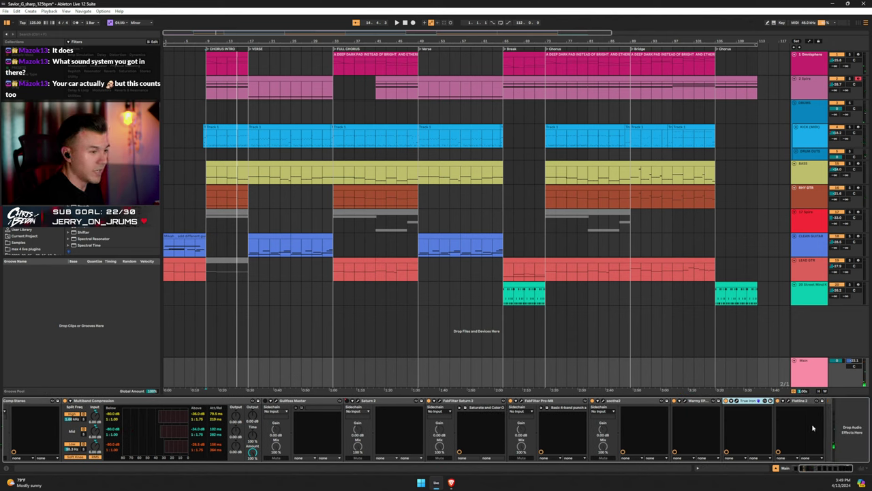
pyautogui.click(8, 435)
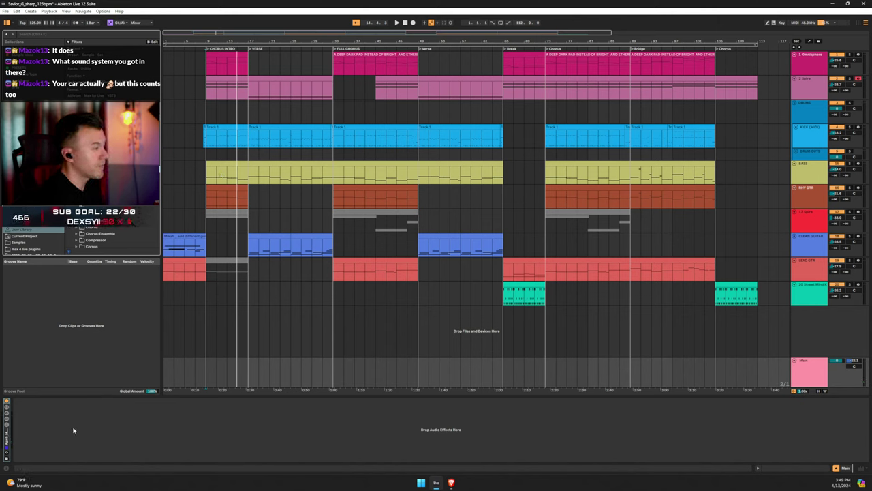
pyautogui.click(7, 439)
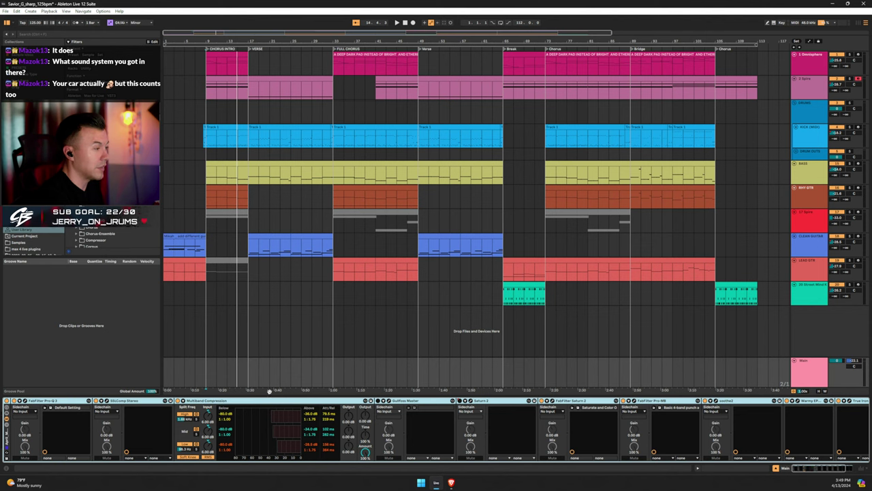
# Place the insert marker at bar 43 in the Full Chorus and solo the DRUMS group
pyautogui.click(386, 374)
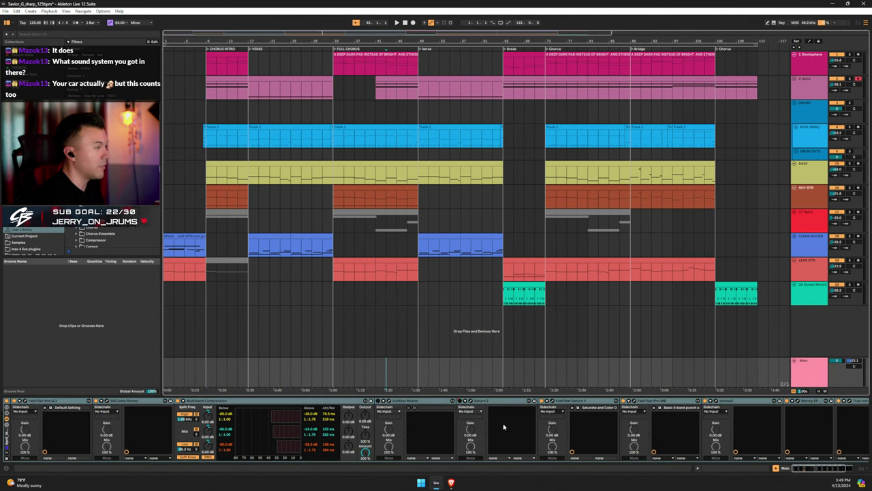
pyautogui.click(801, 379)
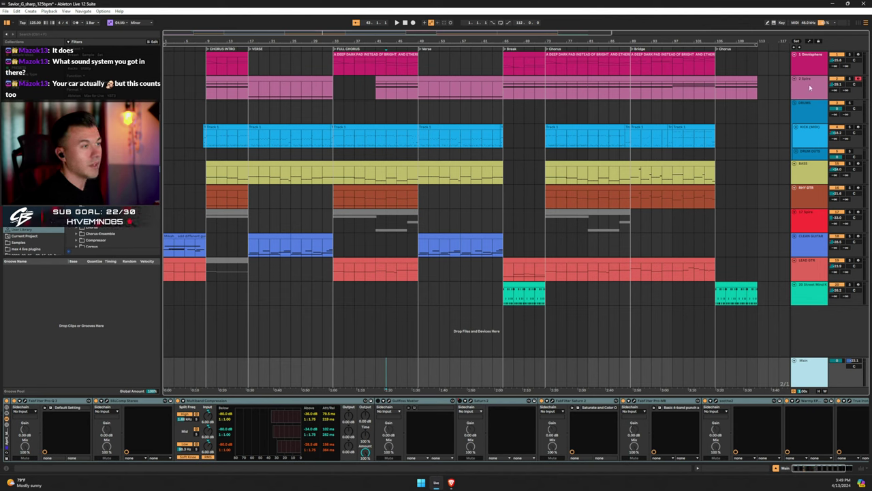
pyautogui.click(807, 112)
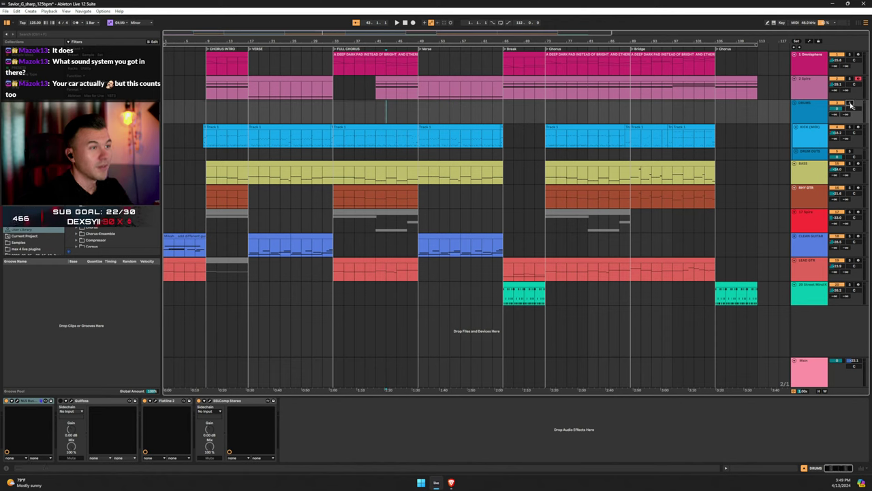
pyautogui.click(817, 106)
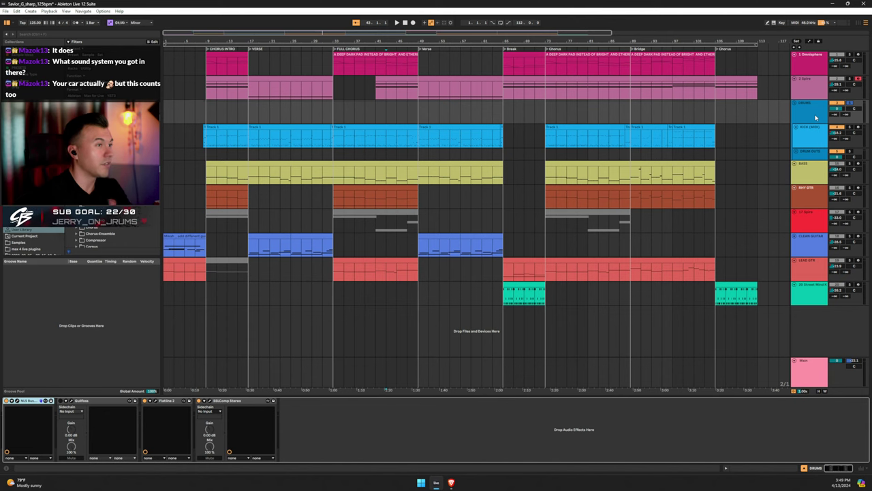
# Unfold the DRUM OUTS group to view its tracks, fold it again, and select the DRUMS group
pyautogui.click(795, 152)
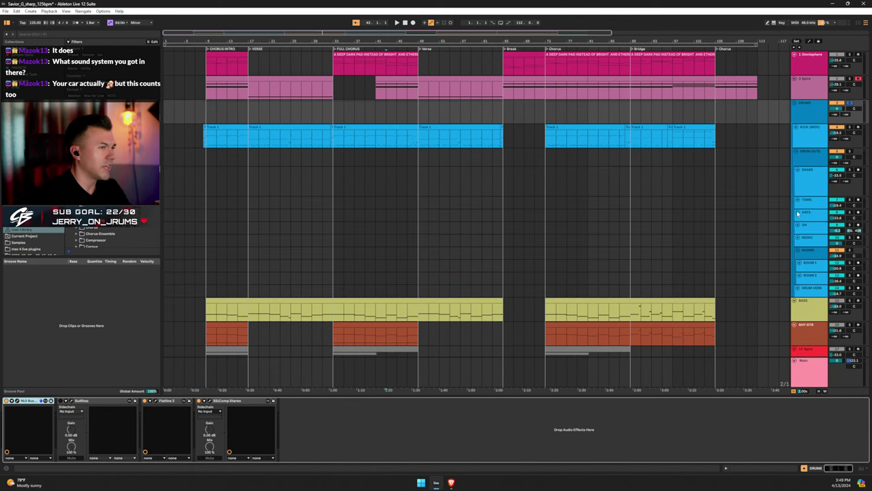
pyautogui.click(795, 153)
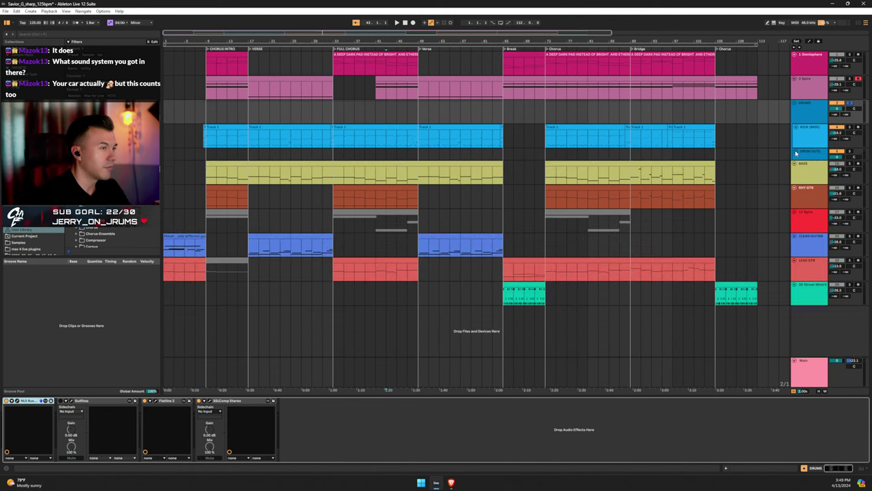
pyautogui.click(805, 110)
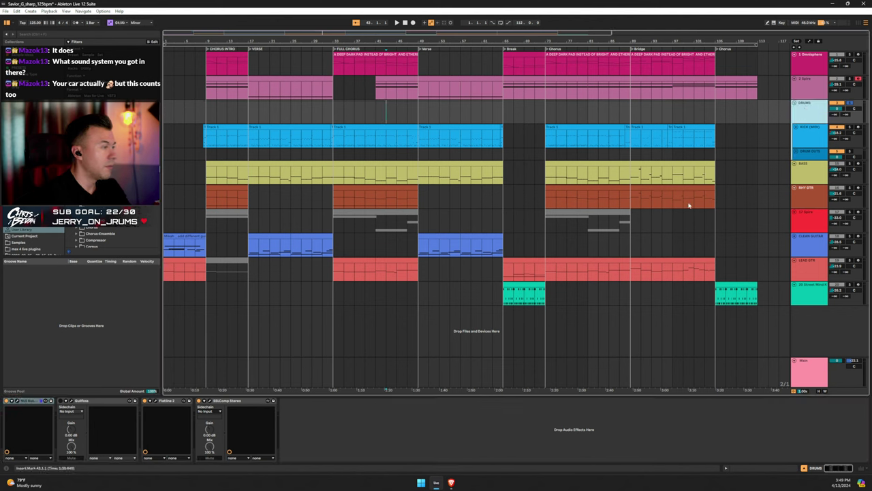
# Inspect the DRUMS group's NLS Buss drive, trim and VCA settings, close its window, and select Gullfoss
pyautogui.click(15, 404)
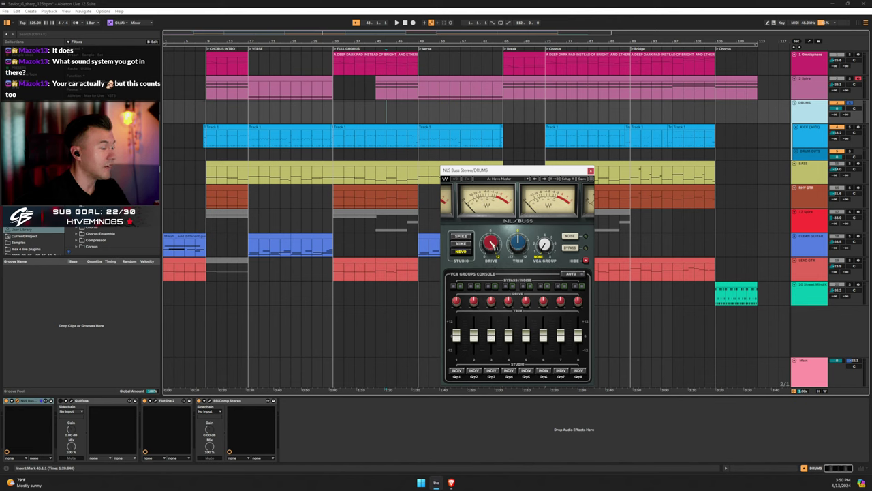
pyautogui.moveTo(491, 243)
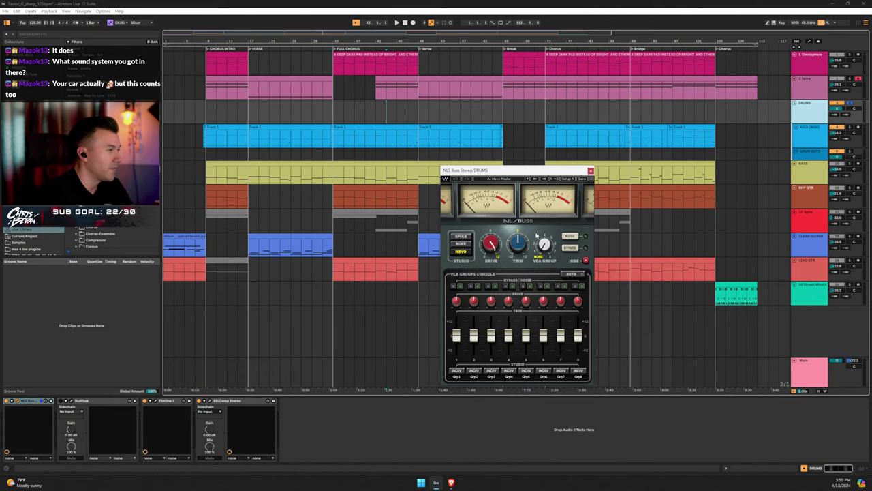
pyautogui.click(590, 169)
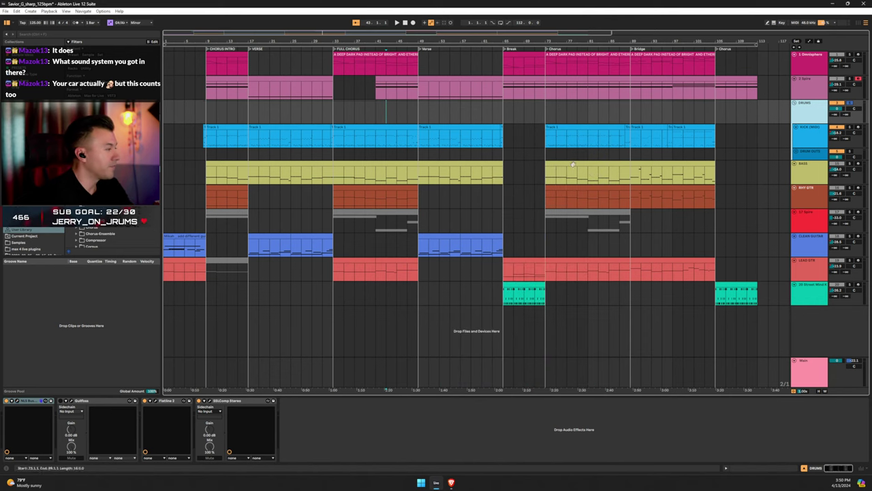
pyautogui.click(74, 402)
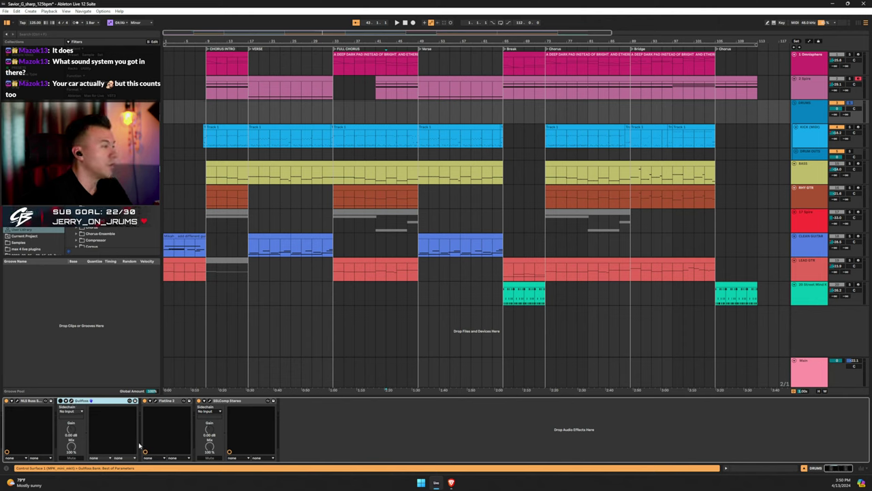
# Open Flatline 2 on the DRUMS group, audition it from the start of the Chorus Intro, and disable it
pyautogui.click(156, 403)
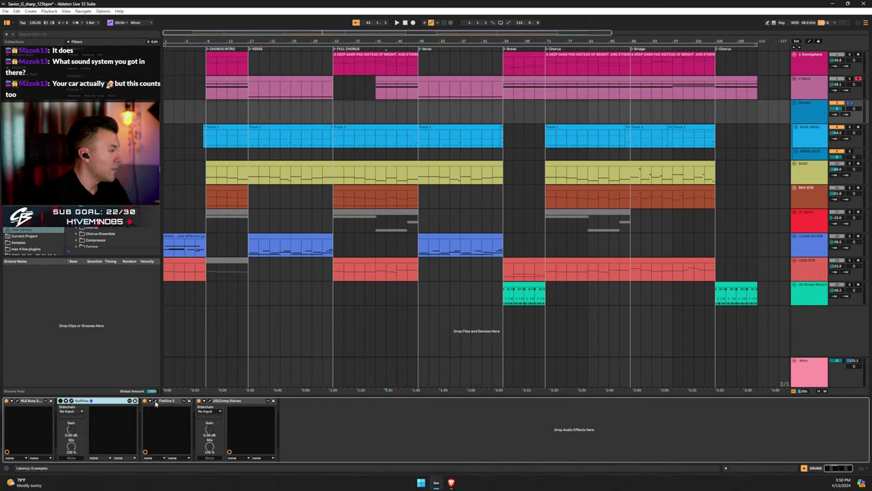
pyautogui.moveTo(454, 174); pyautogui.dragTo(484, 117)
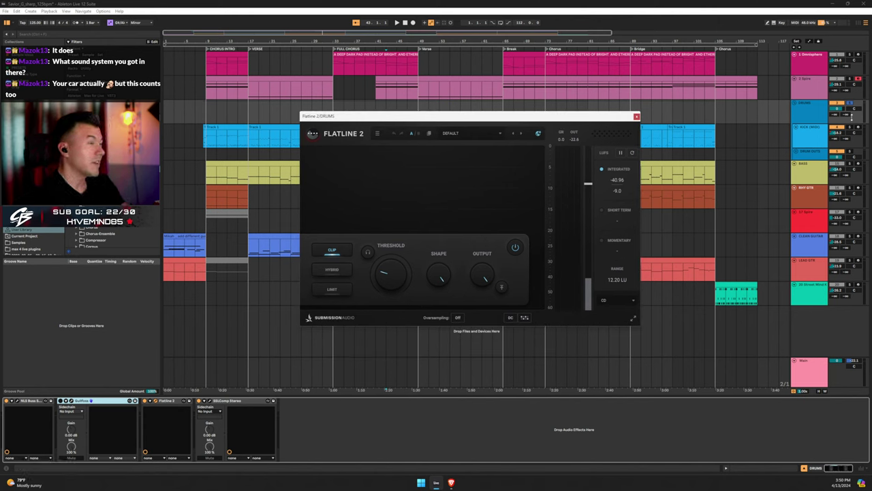
pyautogui.click(208, 135)
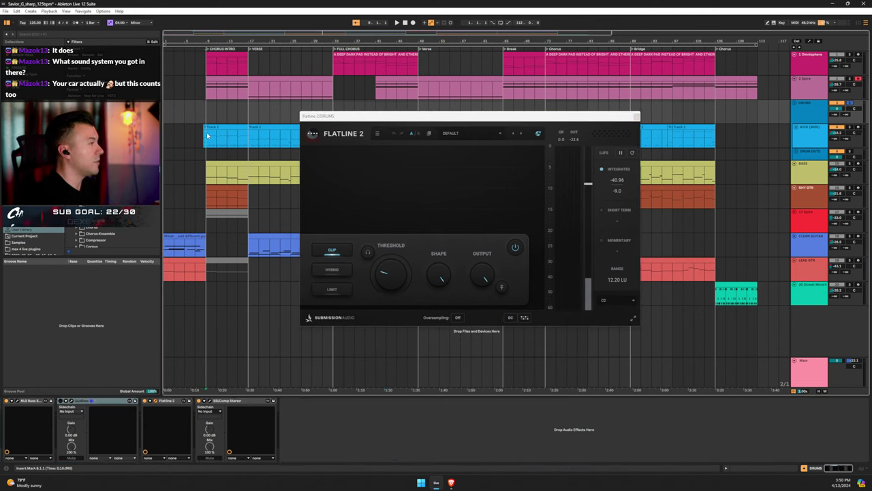
pyautogui.press('space')
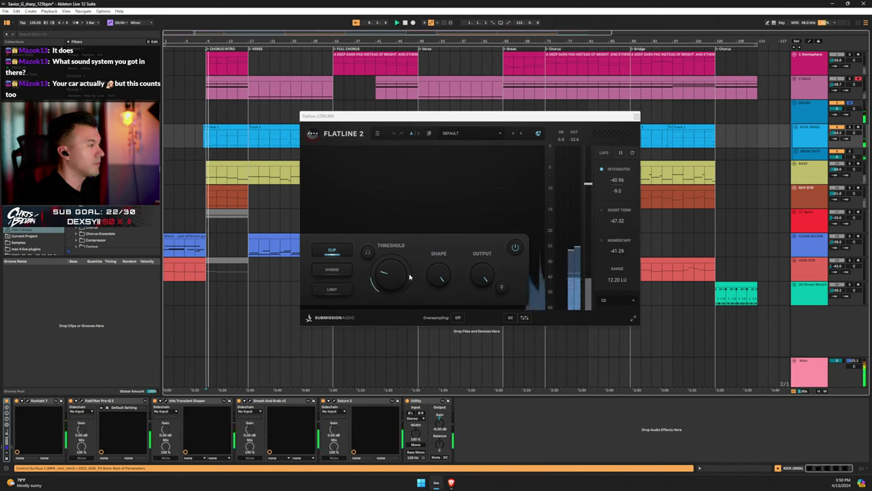
pyautogui.moveTo(375, 278)
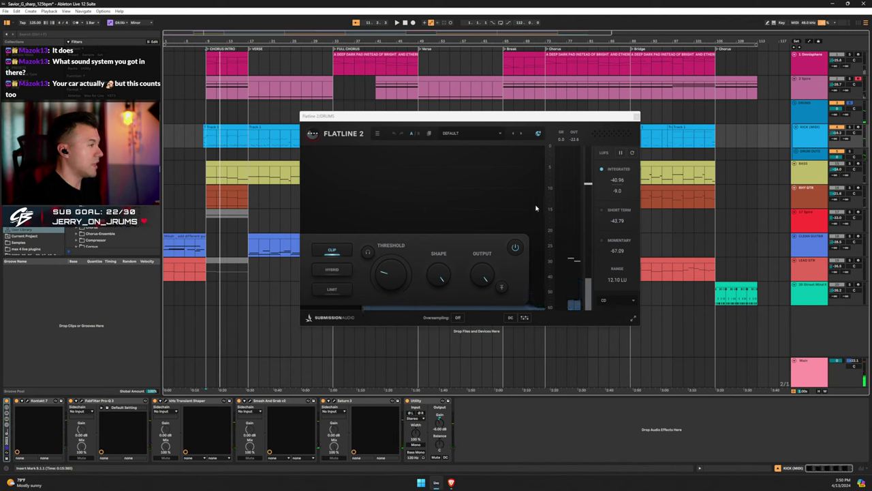
pyautogui.click(803, 114)
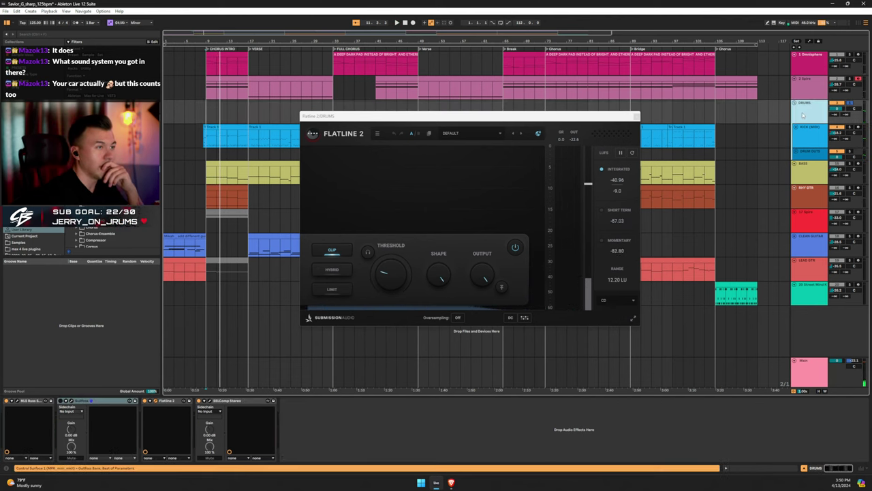
pyautogui.click(144, 403)
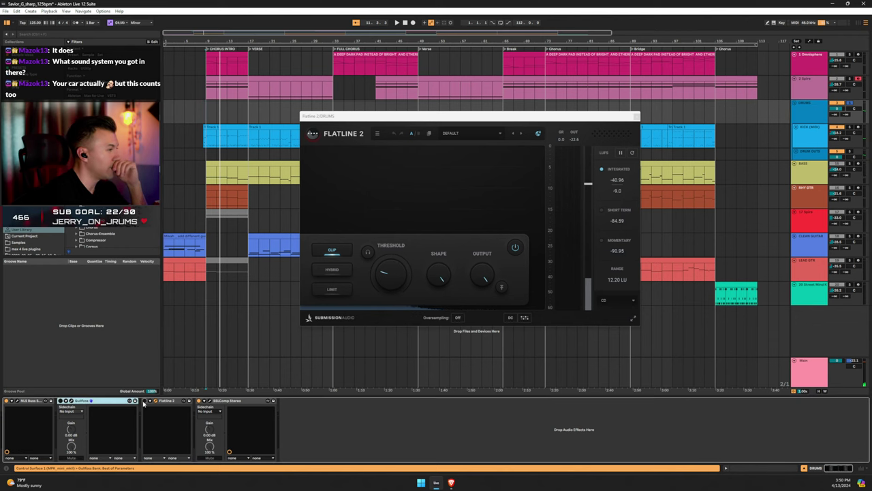
# Open SSLComp Stereo on the DRUMS group and view its preset list, keeping the Punch preset
pyautogui.click(208, 401)
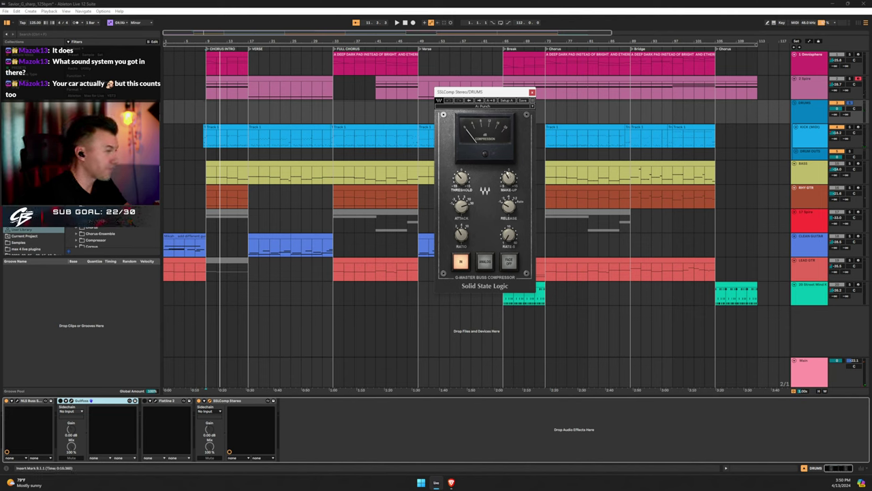
pyautogui.click(483, 106)
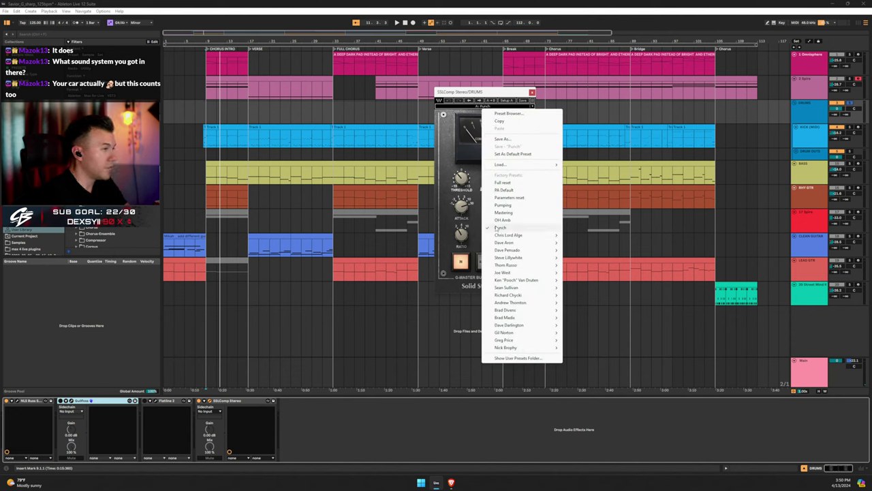
pyautogui.click(440, 174)
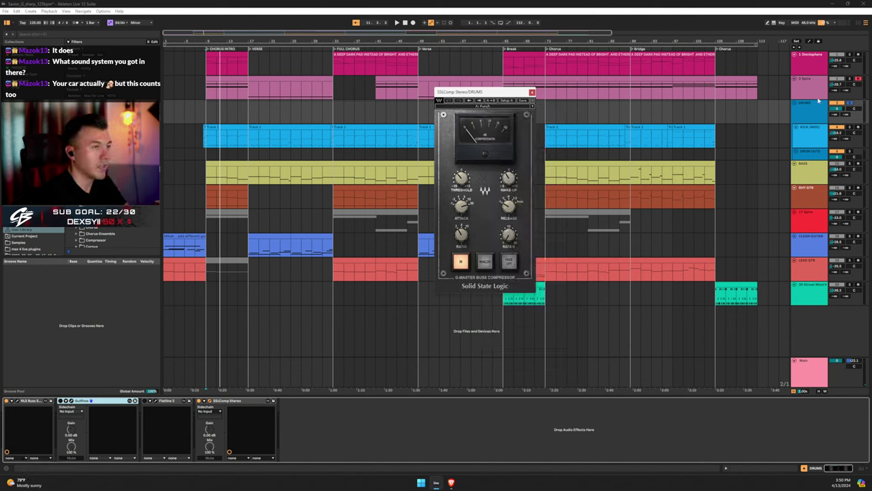
# Audition the drums through SSLComp Stereo from the start of the Chorus Intro and close the compressor's window
pyautogui.click(803, 113)
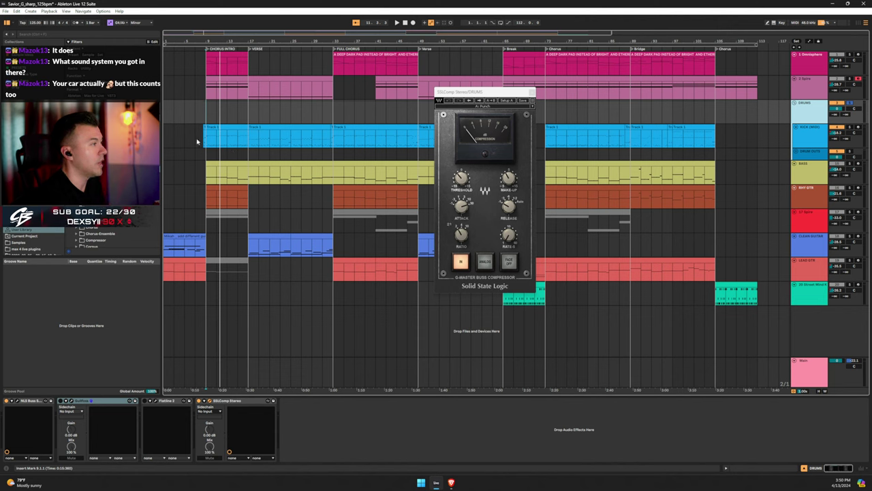
pyautogui.click(207, 136)
pyautogui.press('space')
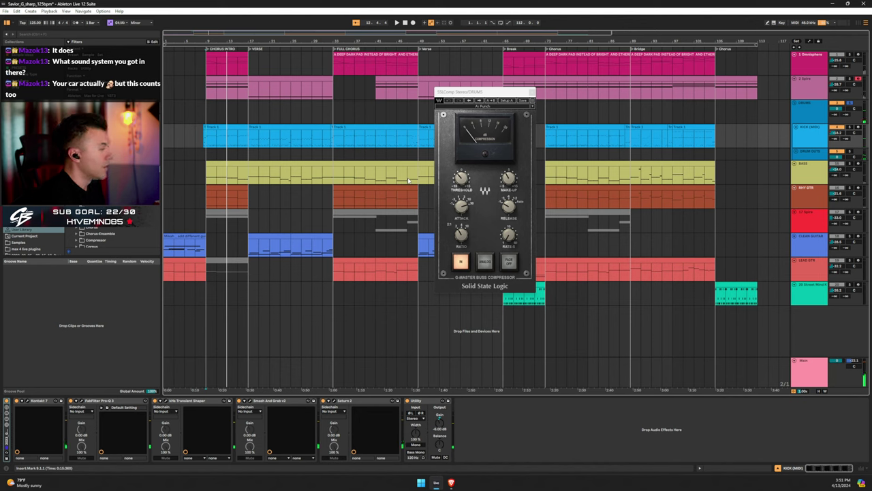
pyautogui.click(804, 109)
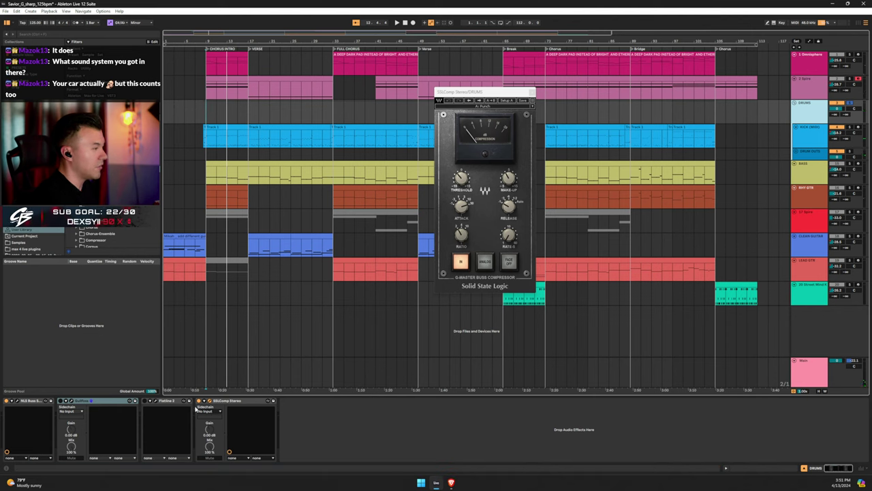
pyautogui.press('space')
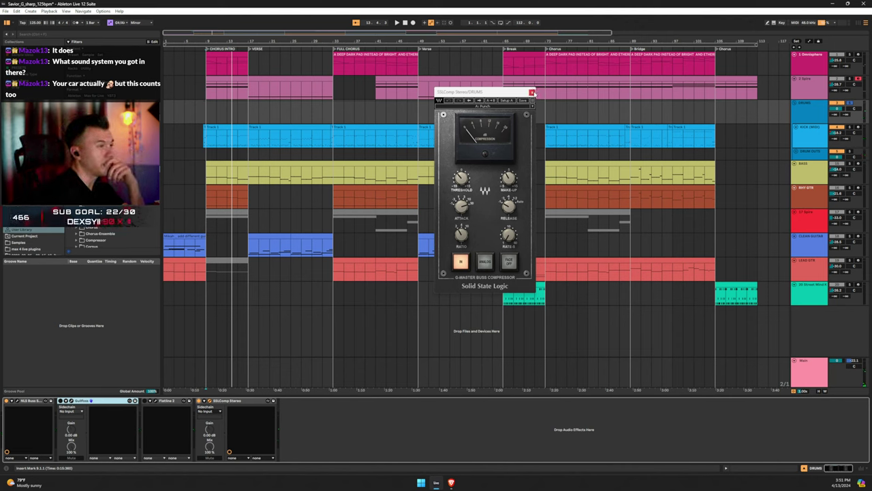
pyautogui.click(533, 92)
# Open FabFilter Pro-Q 3 on the soloed KICK (MIDI) track and disable its devices from kHs Transient Shaper through Utility
pyautogui.click(816, 143)
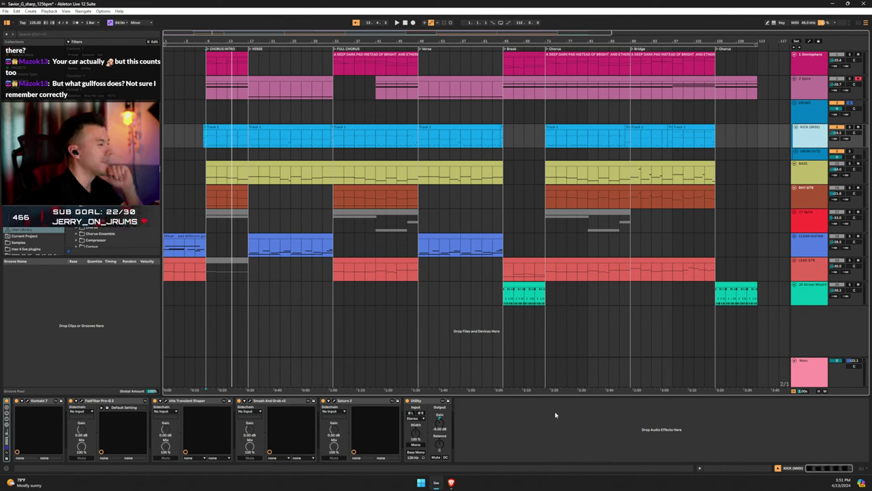
pyautogui.click(83, 401)
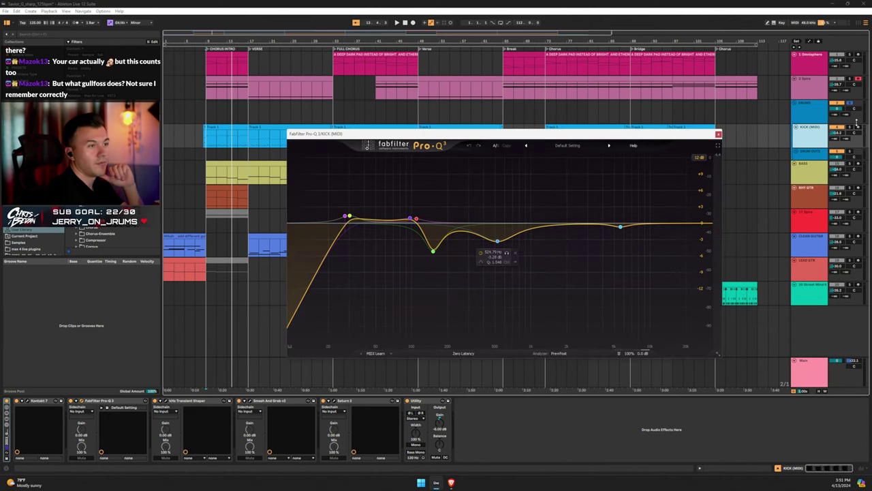
pyautogui.click(199, 404)
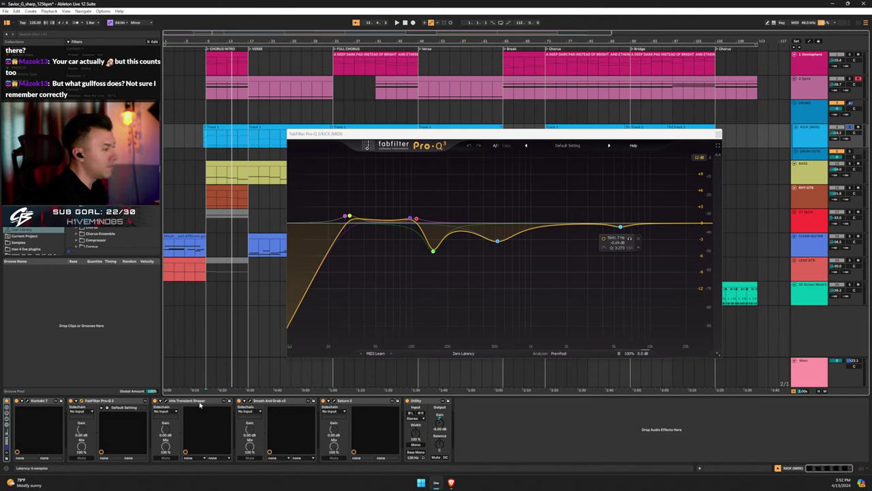
pyautogui.click(199, 404)
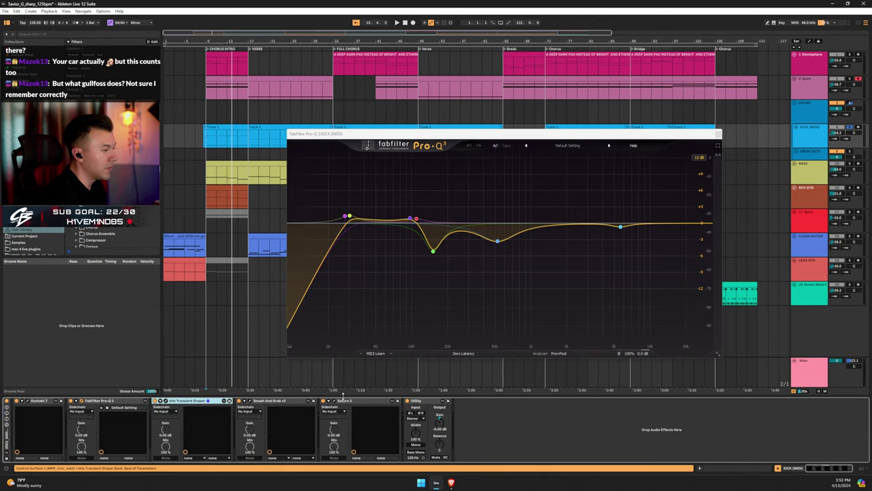
pyautogui.click(416, 402)
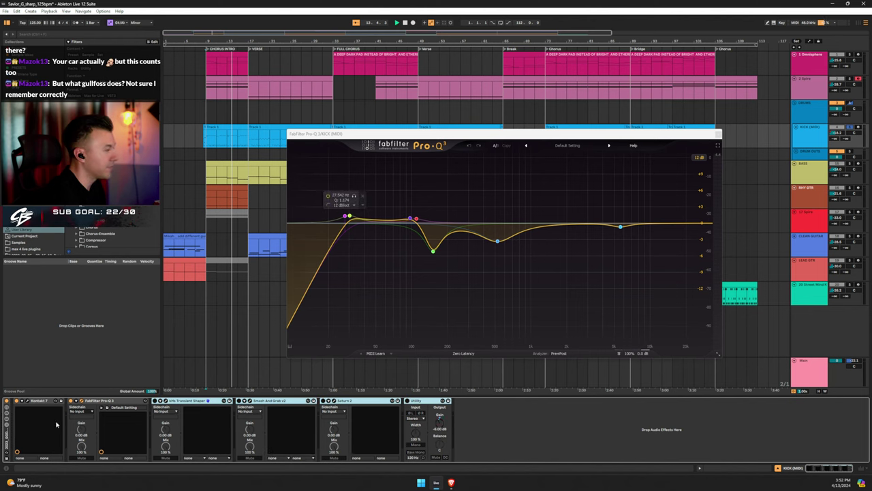
# Play the kick, boost Pro-Q 3's band 1 near 151 Hz to about +23 dB, and undo the boost
pyautogui.press('space')
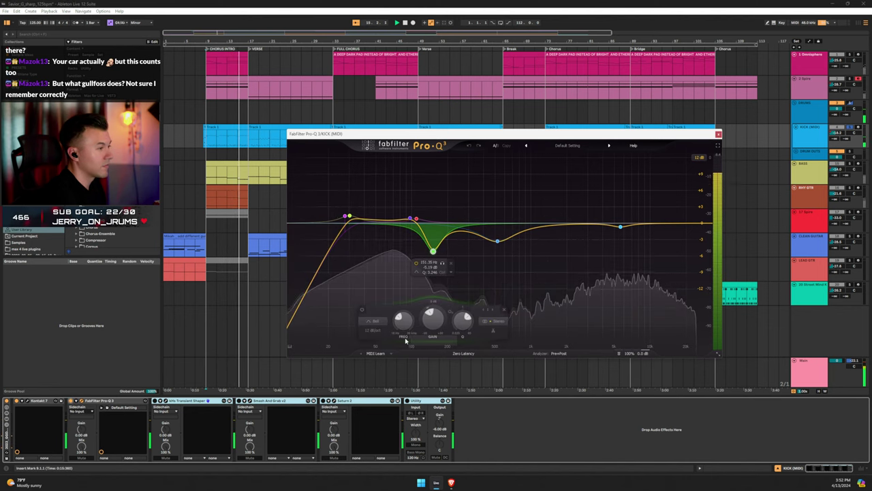
pyautogui.moveTo(432, 319); pyautogui.dragTo(432, 276)
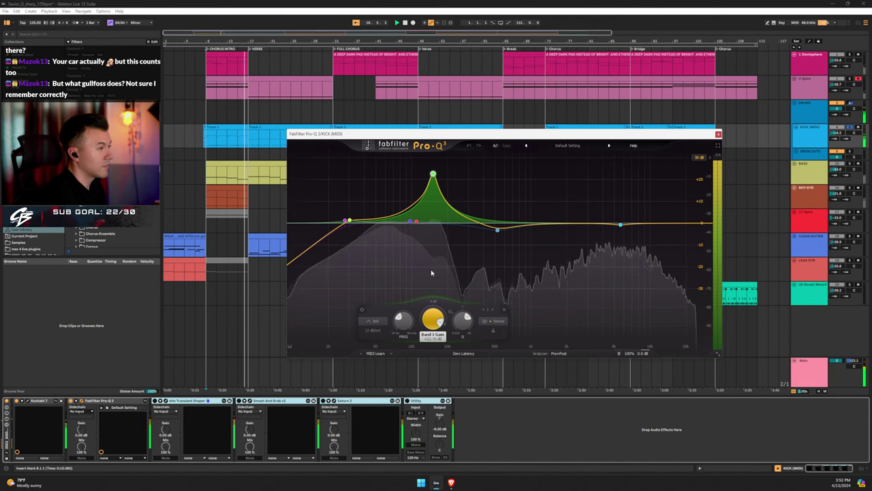
pyautogui.click(469, 145)
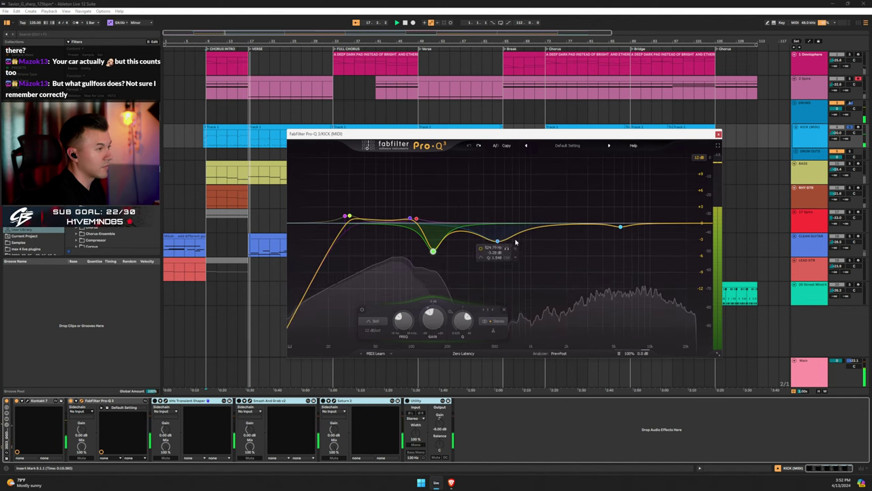
# Boost Pro-Q 3's band 2 near 525 Hz to +30 dB while the kick plays, and undo the boost
pyautogui.click(497, 242)
pyautogui.press('space')
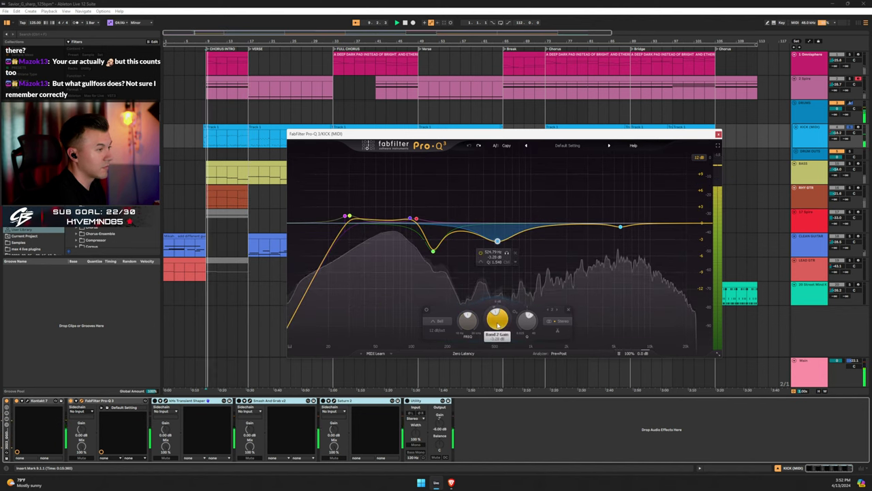
pyautogui.moveTo(499, 326); pyautogui.dragTo(496, 265)
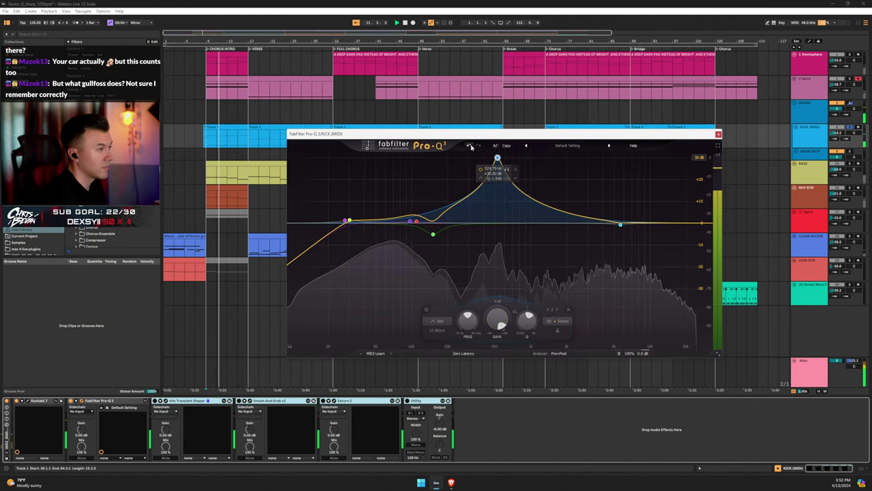
pyautogui.hotkey('ctrl', 'z')
# Boost Pro-Q 3's band 5 near 97 Hz to about +25 dB to hear that range, and undo the boost
pyautogui.click(411, 218)
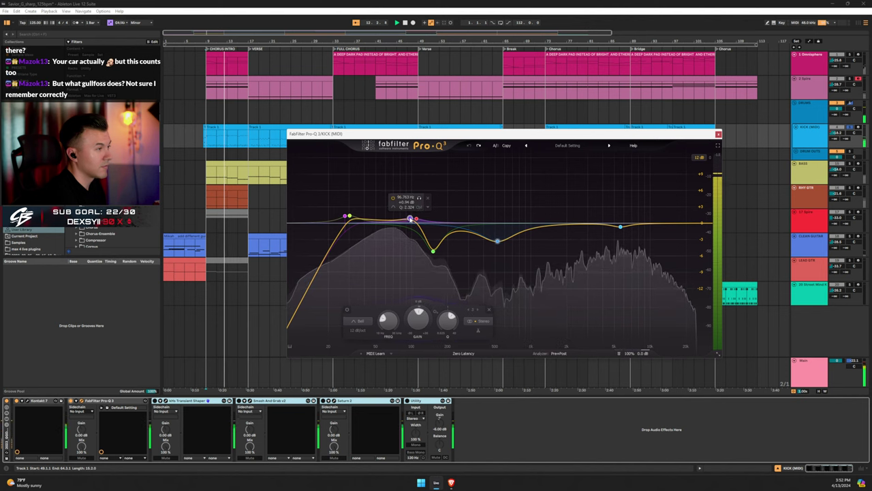
pyautogui.moveTo(406, 318); pyautogui.dragTo(480, 161)
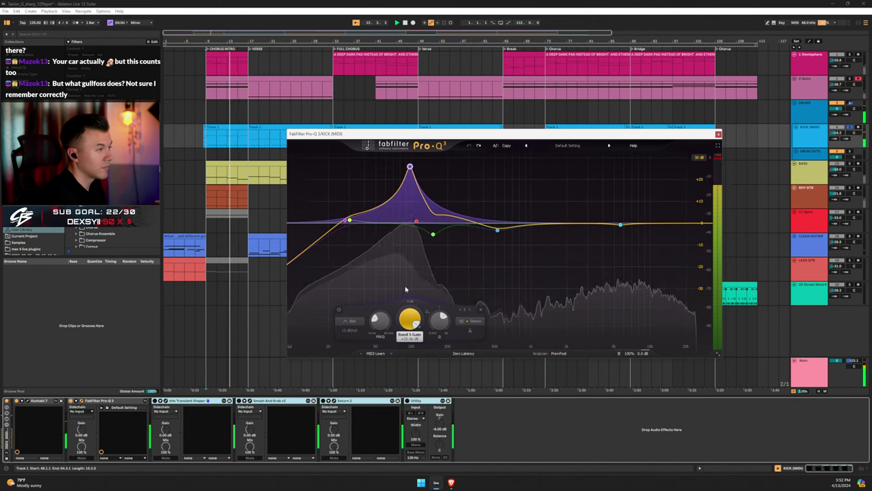
pyautogui.click(469, 145)
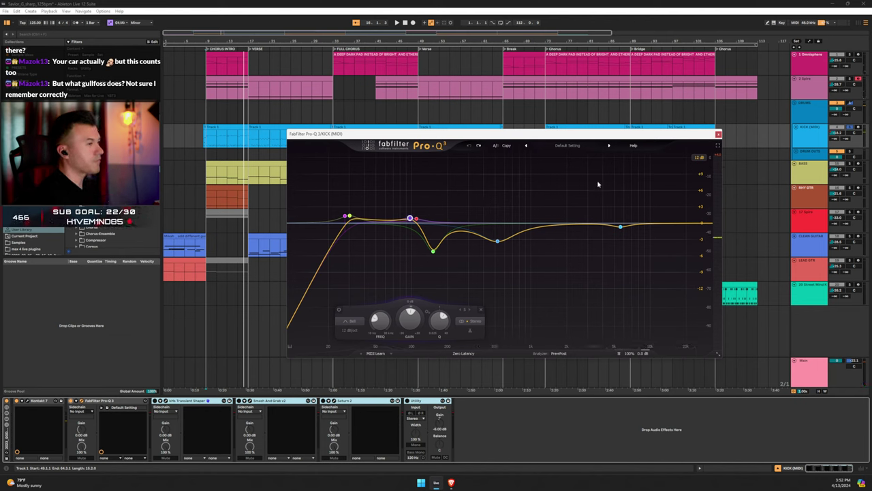
# Boost Pro-Q 3's band 7 near 5.6 kHz while the kick plays, undo the boost, and stop playback
pyautogui.click(623, 226)
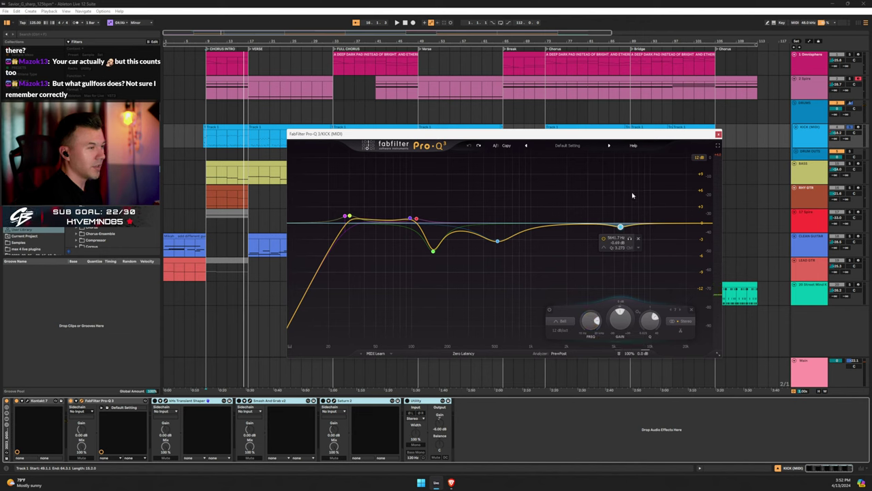
pyautogui.press('space')
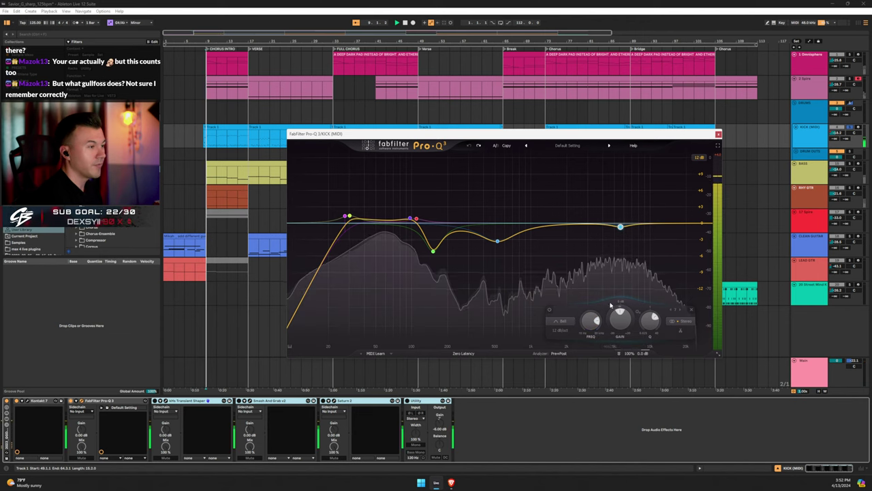
pyautogui.moveTo(611, 305); pyautogui.dragTo(612, 280)
pyautogui.hotkey('ctrl', 'z')
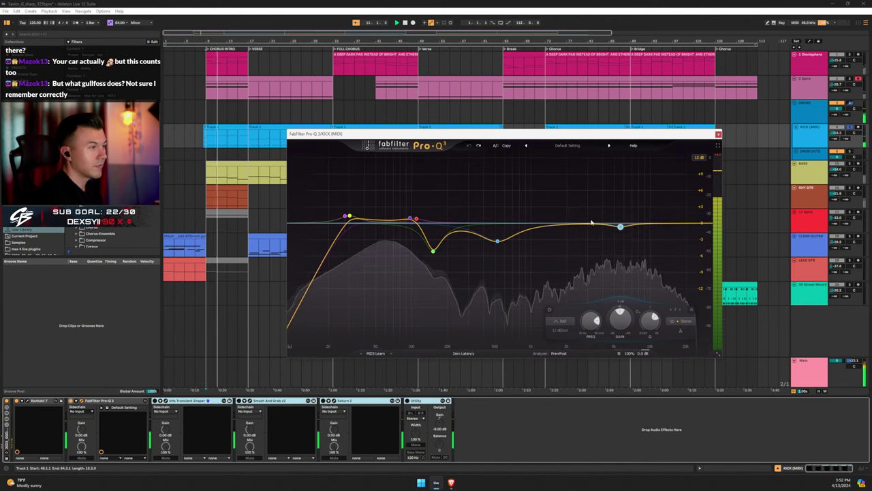
pyautogui.press('space')
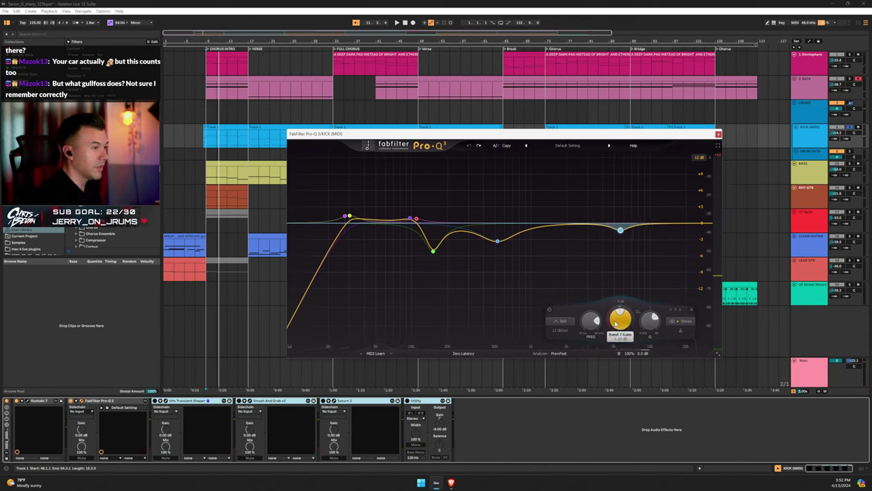
# Show Pro-Q 3's display range at 30 dB, return it to 12 dB, and close the EQ window
pyautogui.click(698, 158)
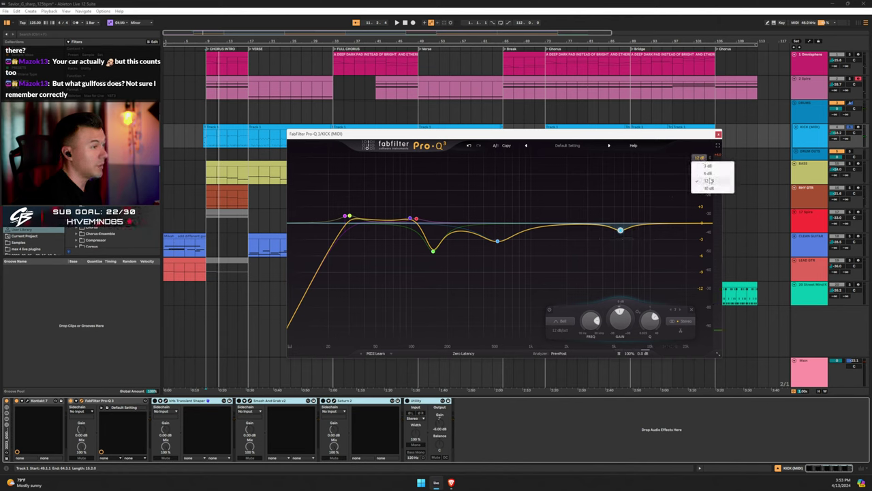
pyautogui.click(708, 188)
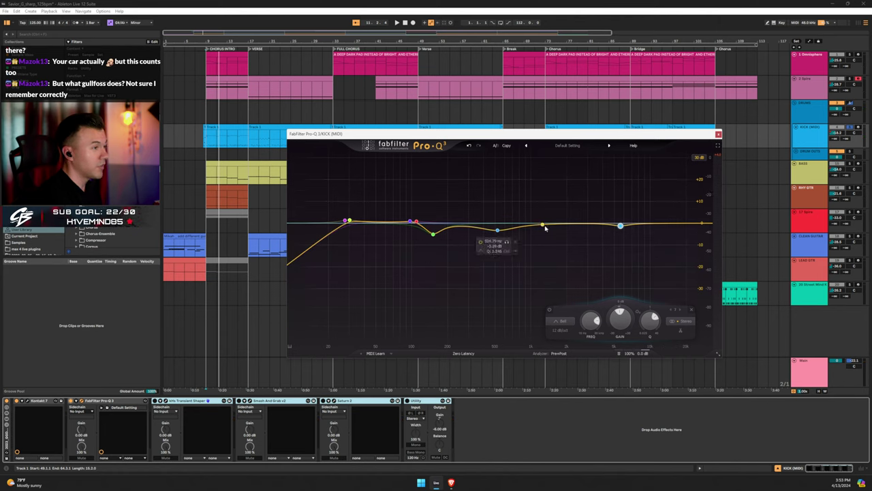
pyautogui.click(699, 158)
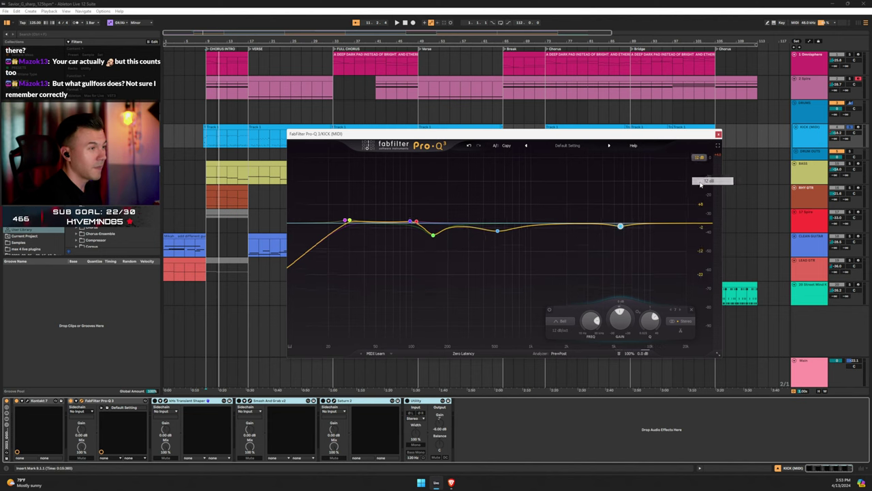
pyautogui.click(702, 179)
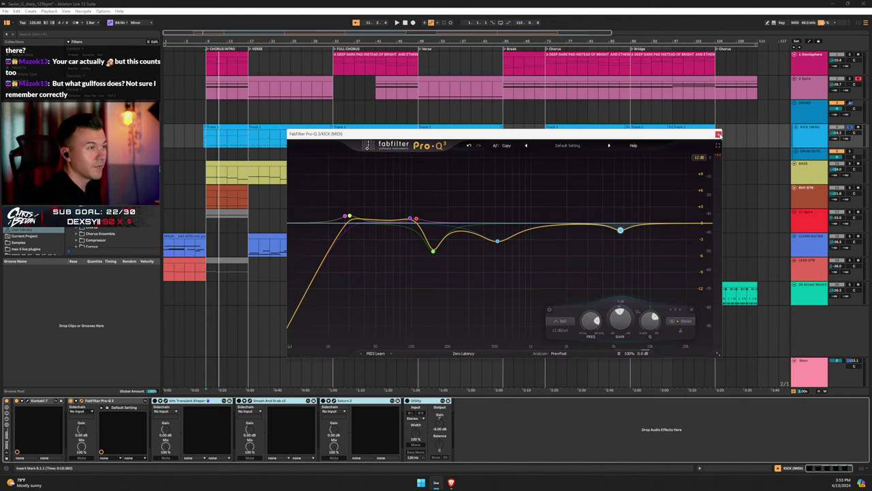
pyautogui.click(719, 134)
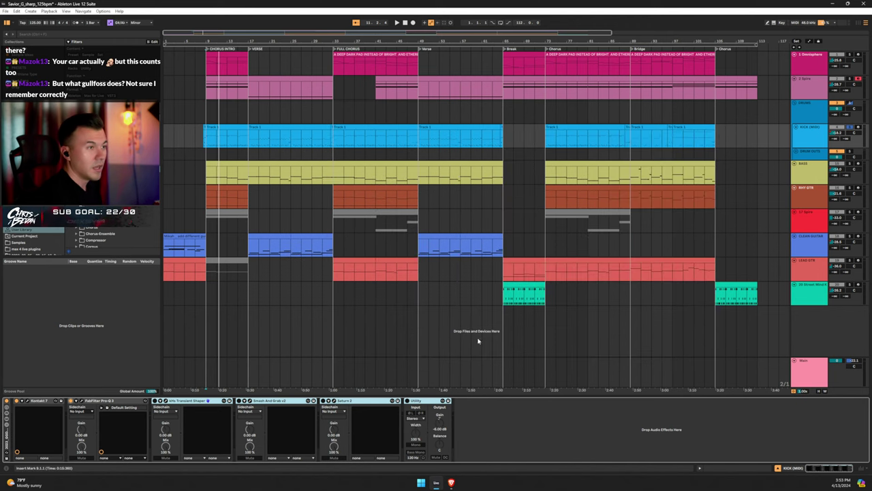
# Open the kHs Transient Shaper on the KICK track and switch it on while auditioning the kick
pyautogui.click(185, 404)
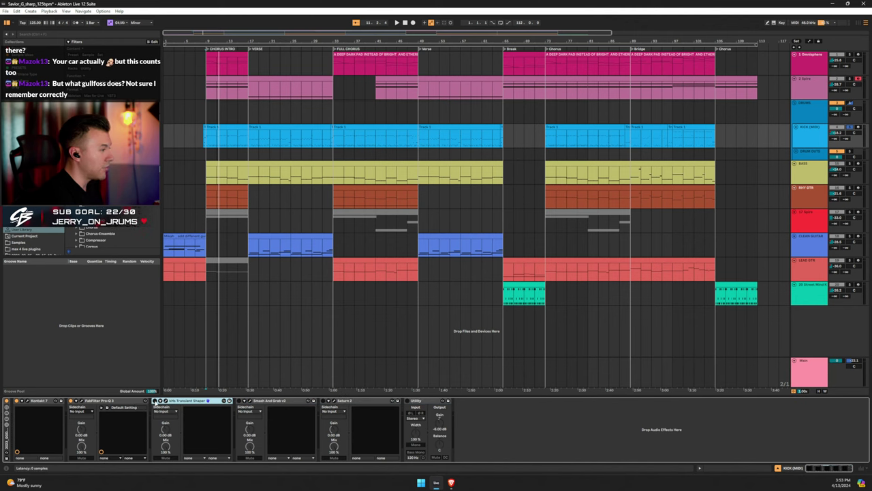
pyautogui.click(164, 402)
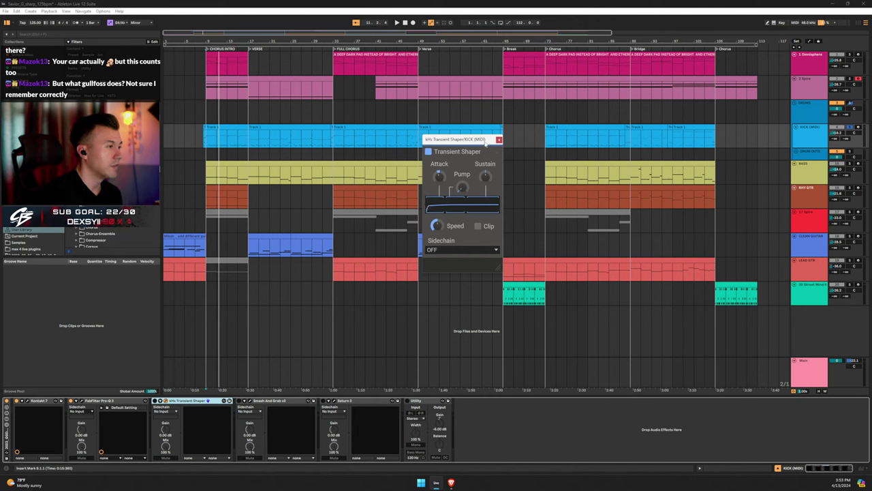
pyautogui.click(499, 140)
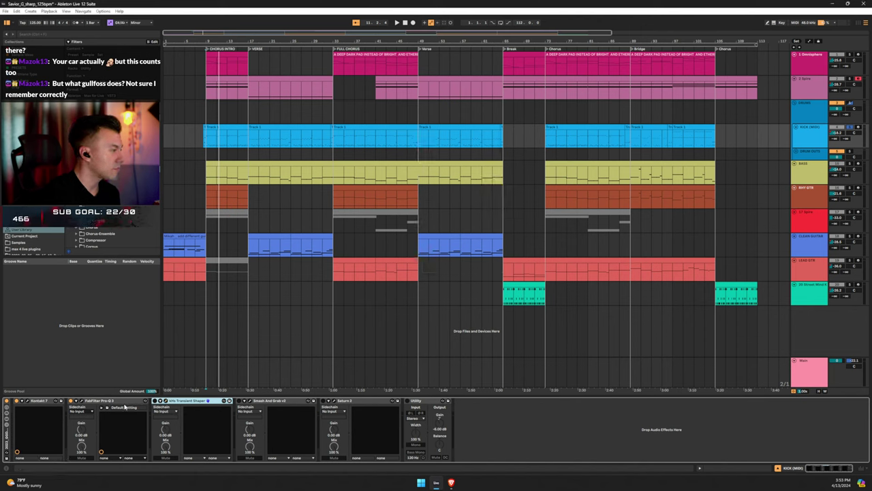
pyautogui.click(165, 401)
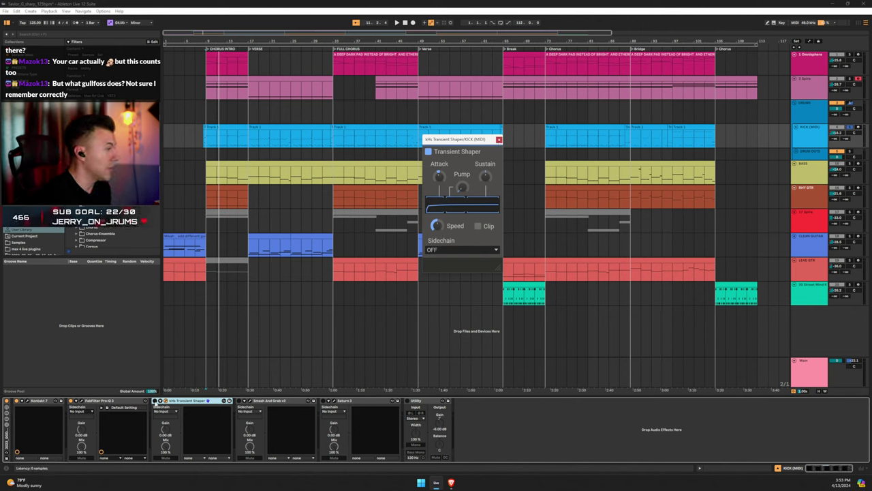
pyautogui.press('space')
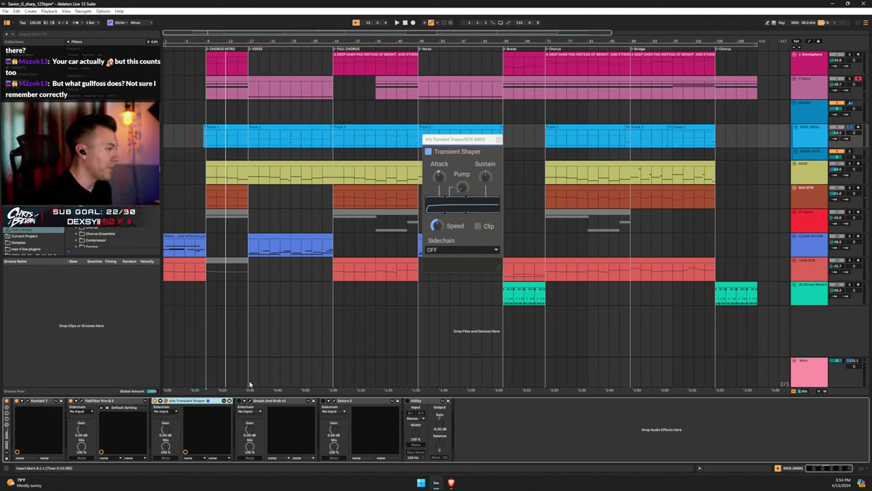
# Open Smash And Grab v2 on the KICK track, move its window aside, and switch it on while auditioning the kick
pyautogui.click(244, 402)
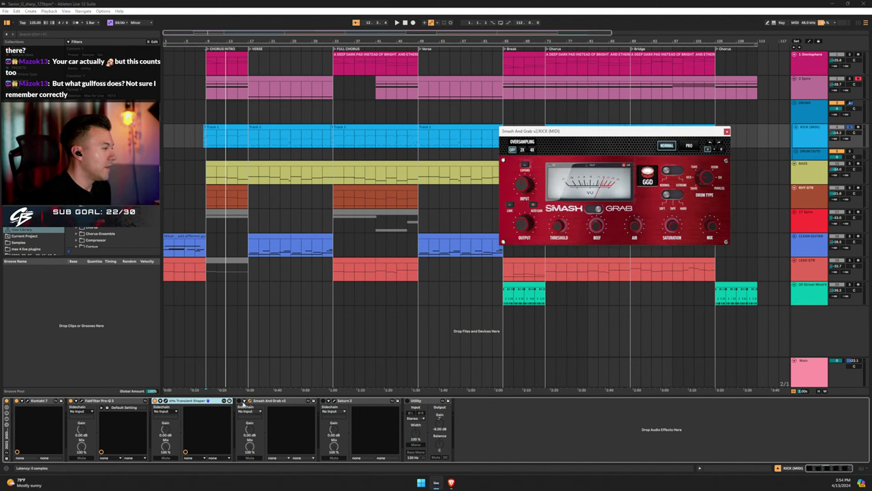
pyautogui.moveTo(637, 135); pyautogui.dragTo(404, 147)
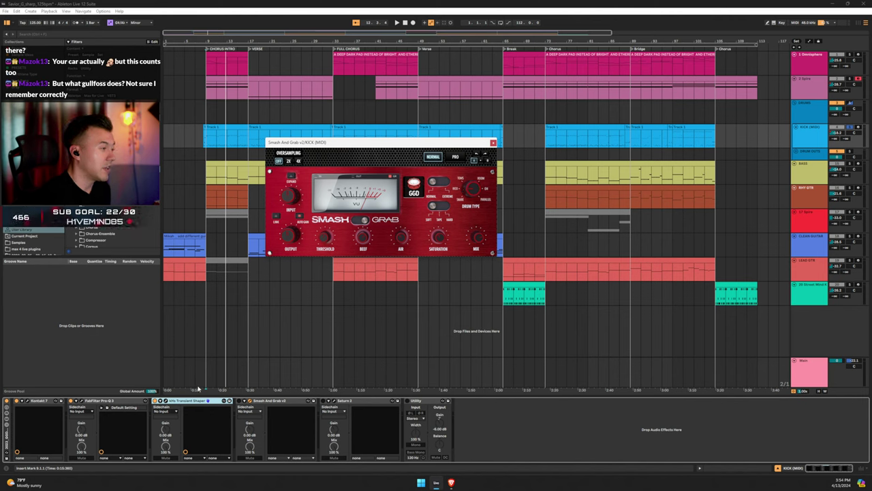
pyautogui.click(238, 403)
pyautogui.press('space')
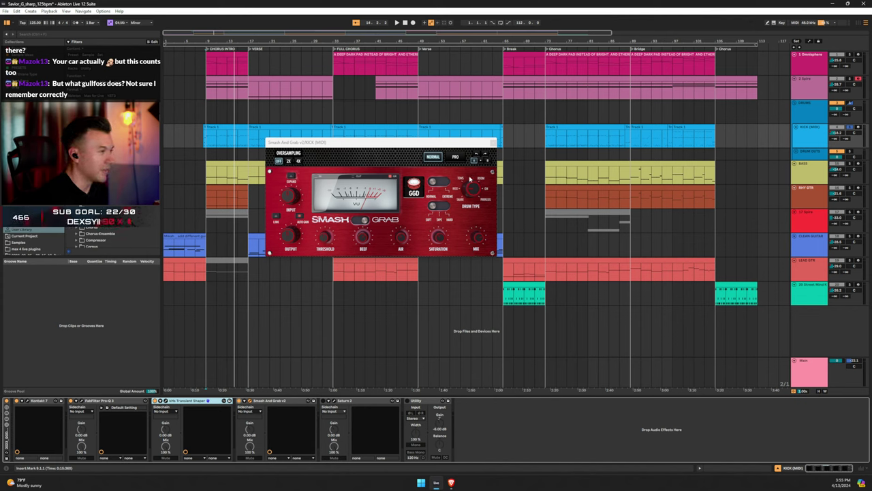
# Show Smash And Grab's Pro mode controls twice, returning to Normal mode each time
pyautogui.click(456, 158)
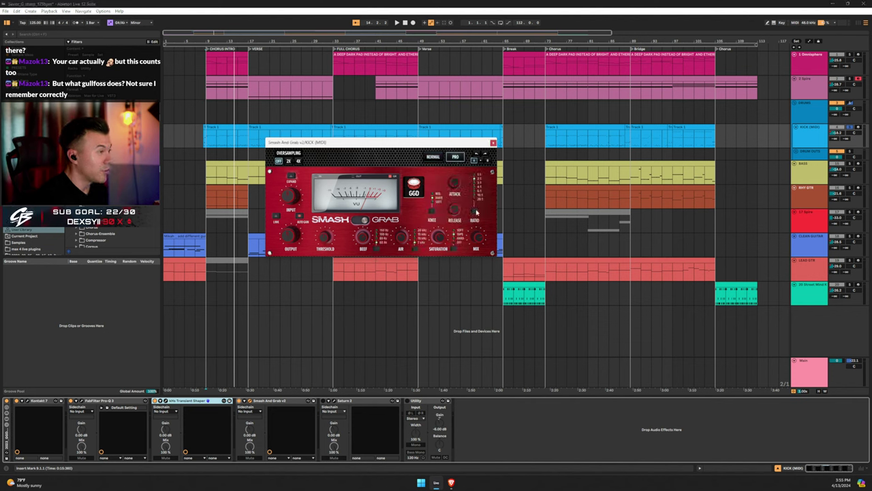
pyautogui.click(437, 157)
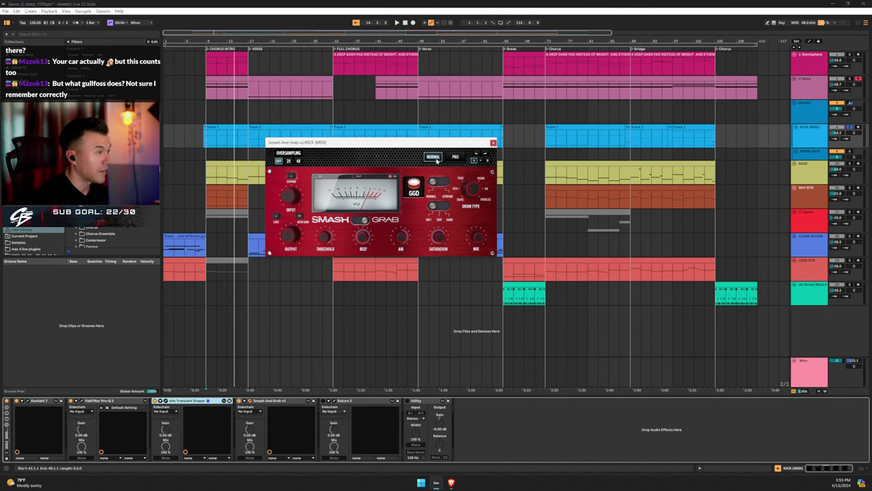
pyautogui.click(454, 158)
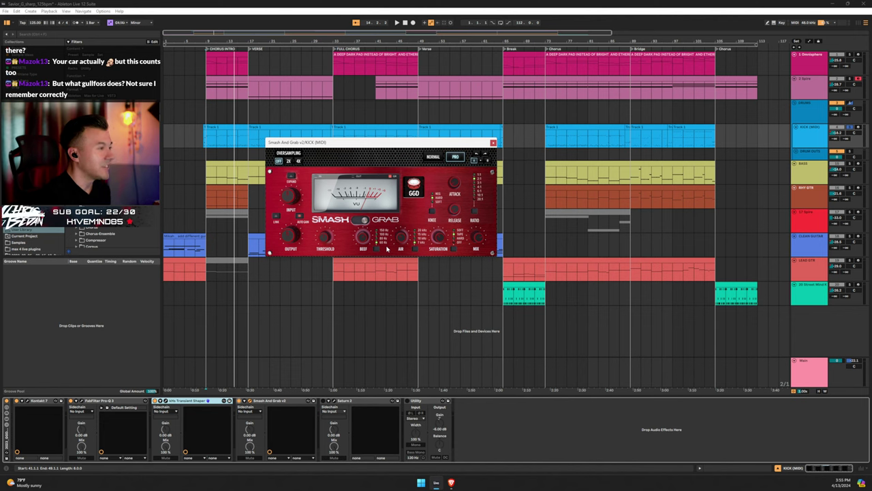
pyautogui.click(433, 156)
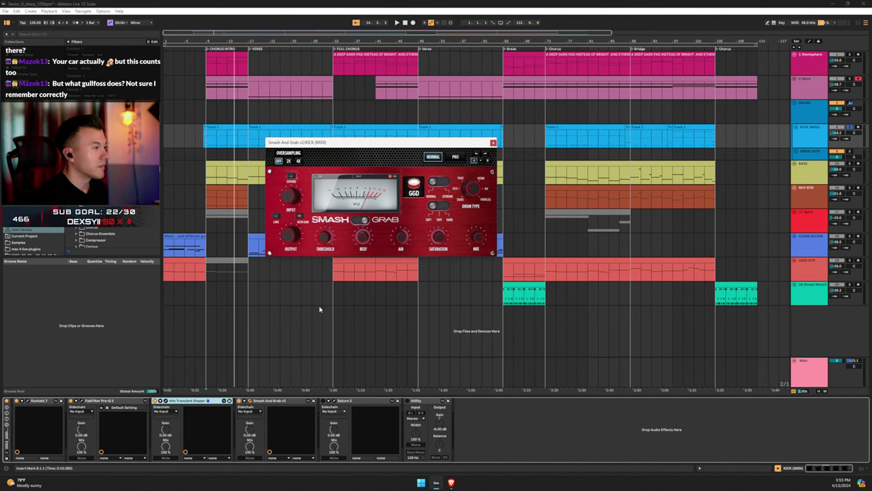
# Play the kick while comparing it with and without Smash And Grab, leave the compressor on, and close its window
pyautogui.press('space')
pyautogui.click(239, 403)
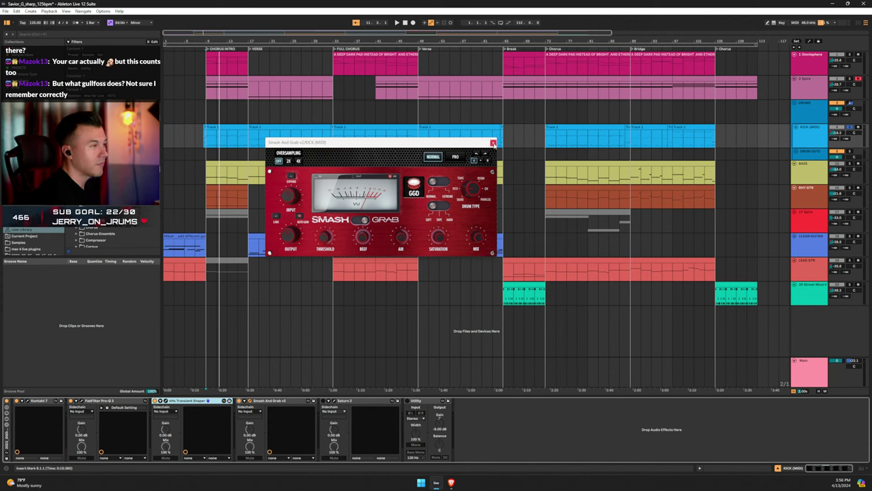
pyautogui.click(493, 143)
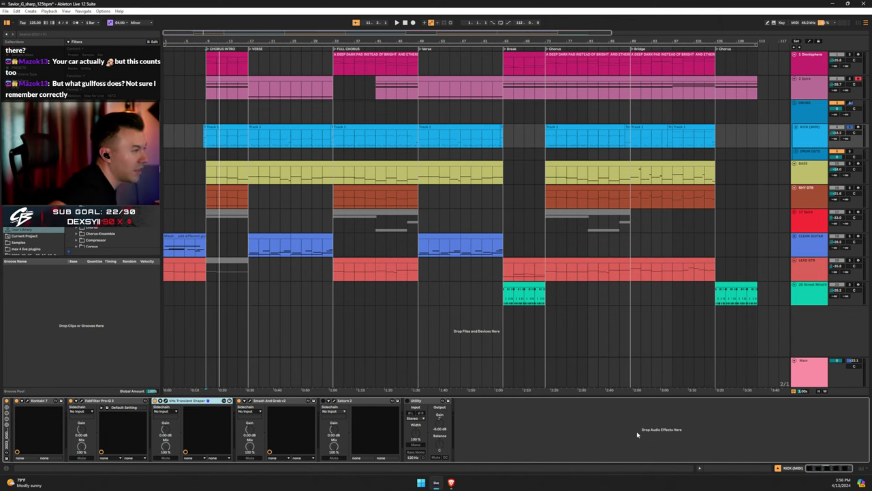
# Unfold the DRUM OUTS group, then view the Gullfoss settings on the DRUMS group and close them
pyautogui.click(796, 152)
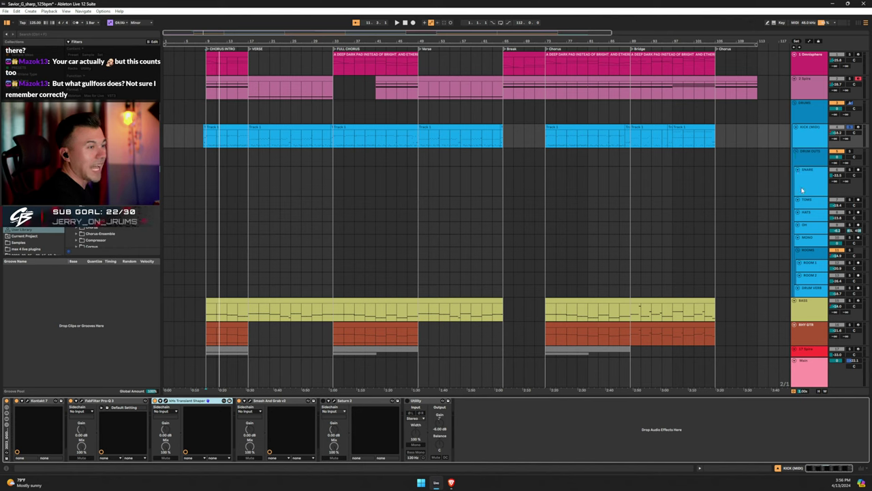
pyautogui.click(804, 136)
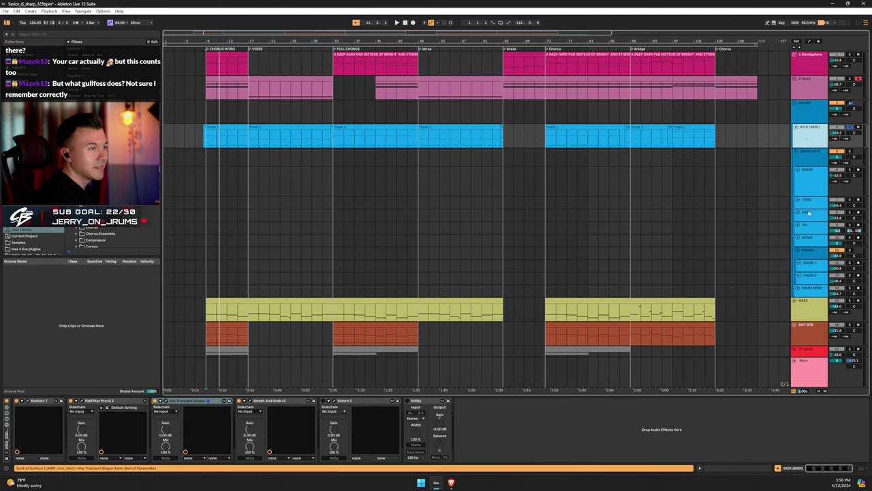
pyautogui.click(811, 103)
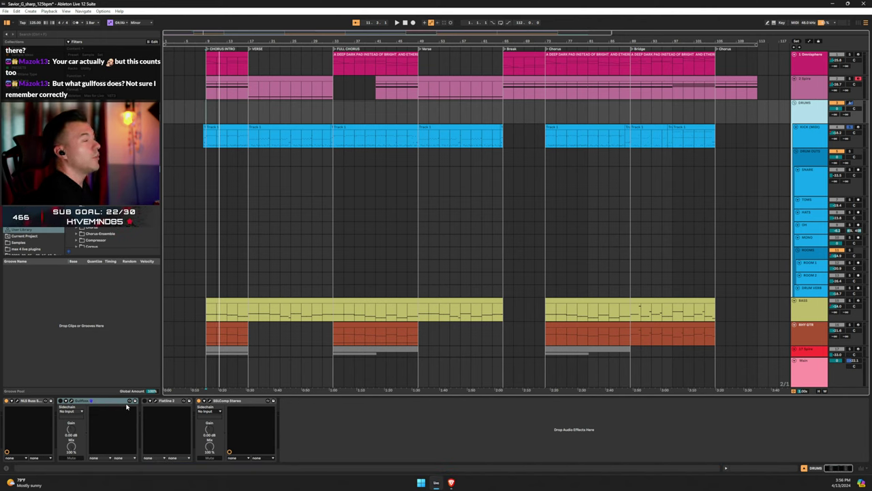
pyautogui.click(71, 401)
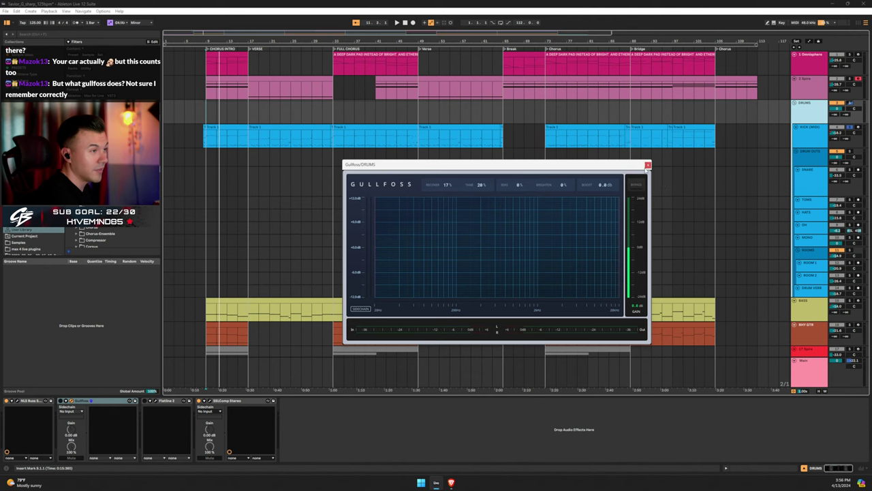
pyautogui.click(647, 165)
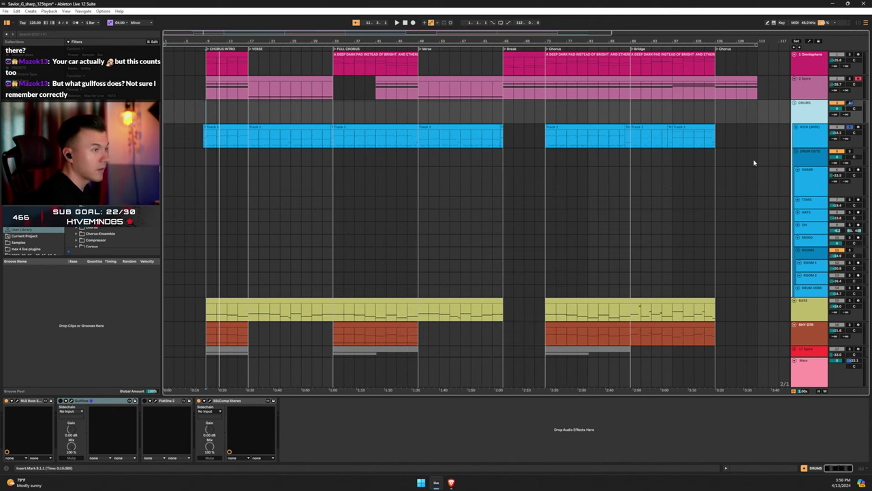
# Open Saturn 2 on the KICK track and show the Dynamic Warm Transformer preset among its Color presets
pyautogui.click(804, 183)
pyautogui.click(809, 131)
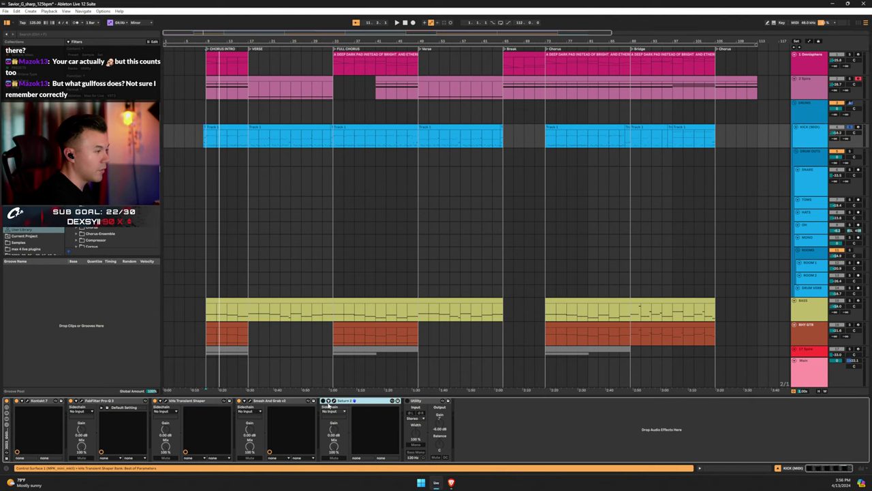
pyautogui.click(334, 402)
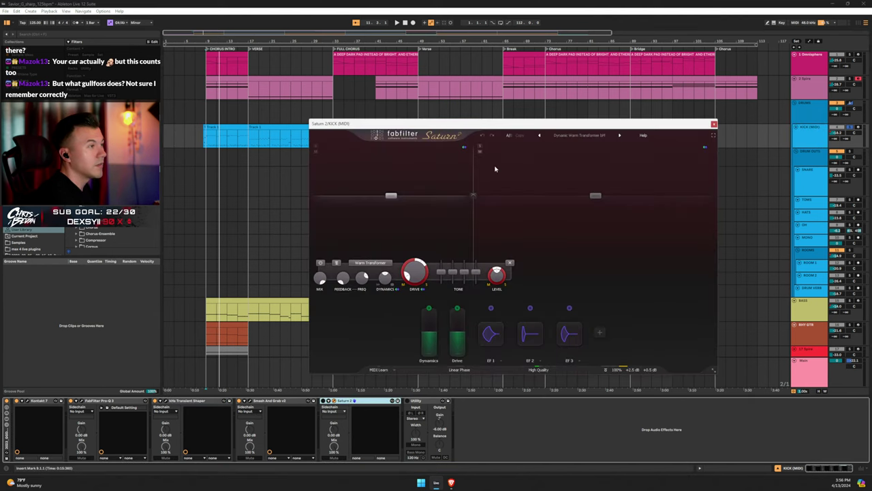
pyautogui.click(590, 138)
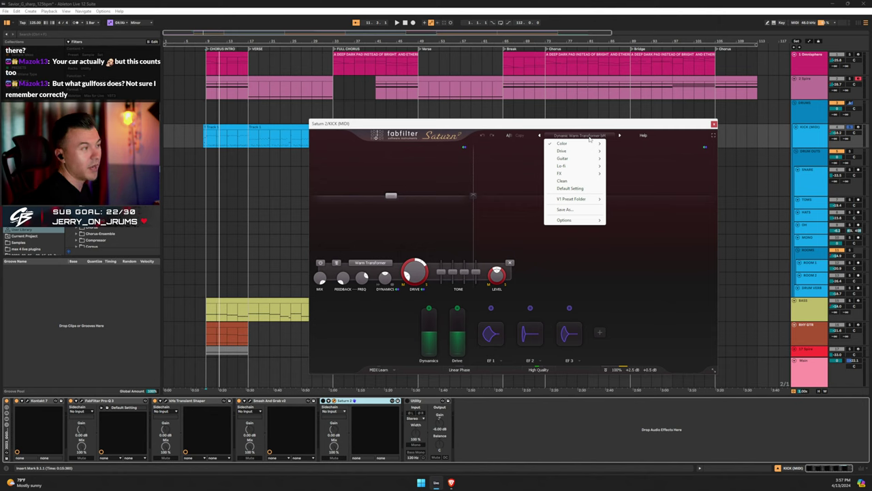
pyautogui.click(498, 121)
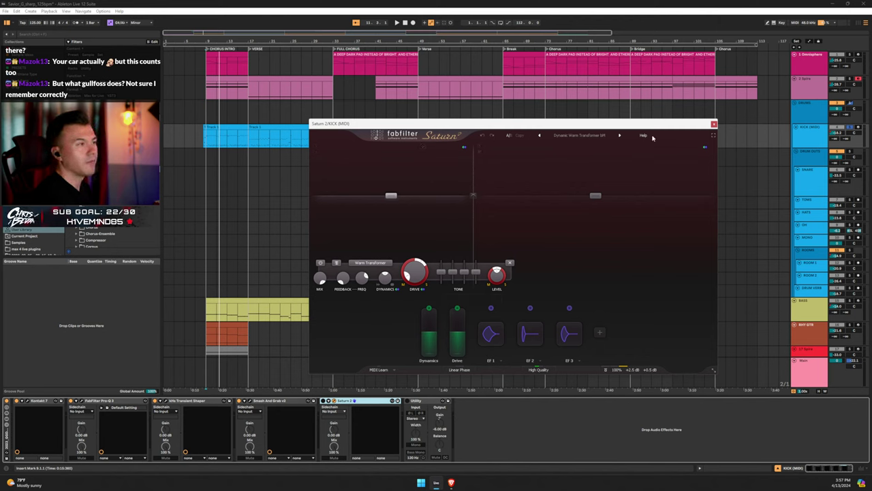
pyautogui.click(586, 136)
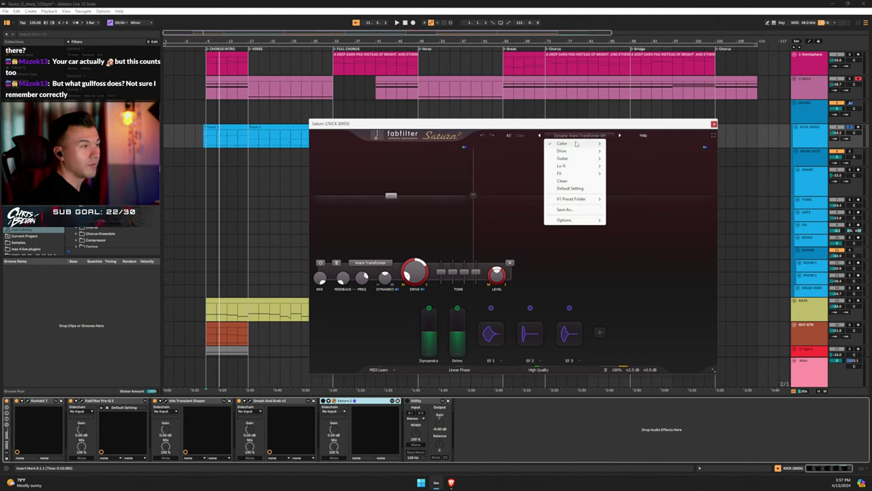
pyautogui.moveTo(576, 143)
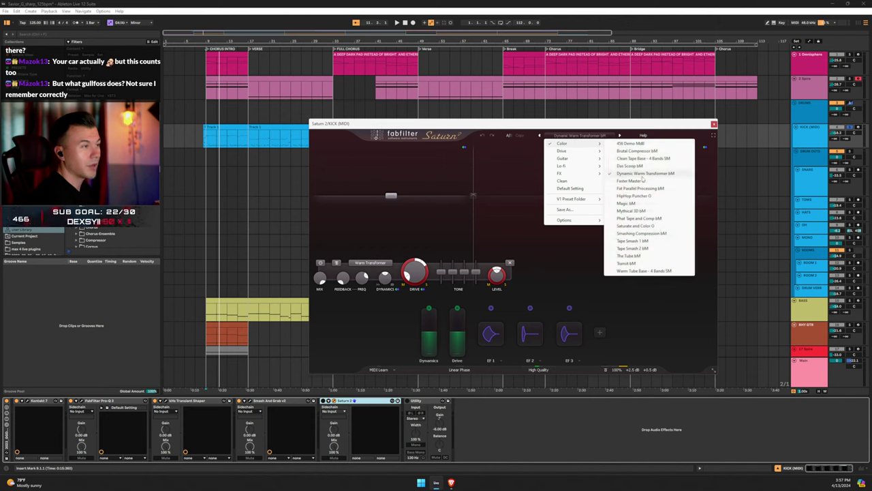
pyautogui.click(605, 127)
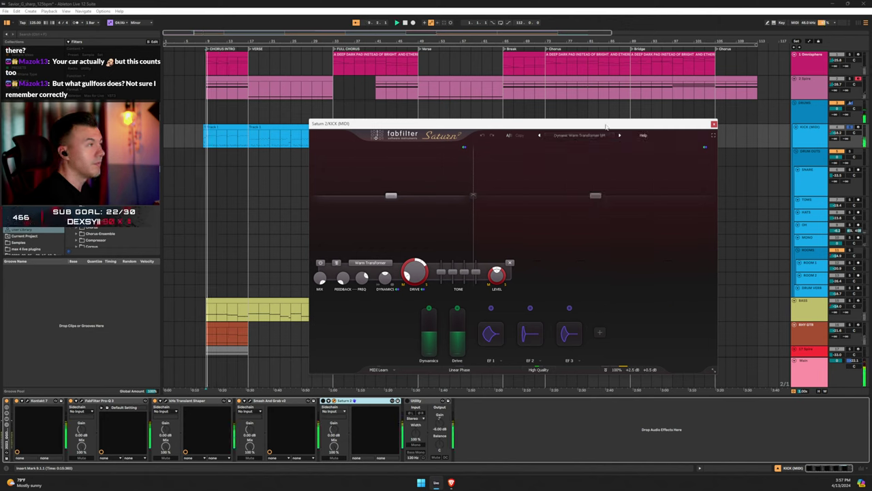
# Switch on Saturn 2 while the kick plays, and close its window
pyautogui.click(323, 401)
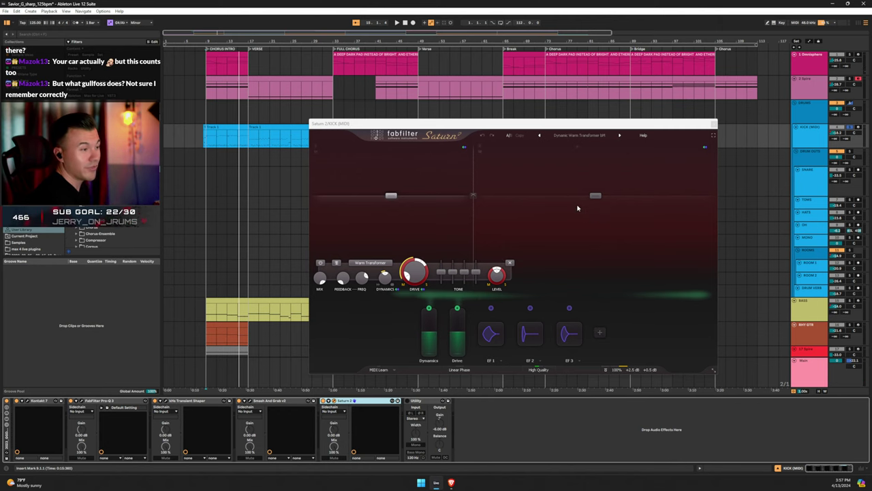
pyautogui.click(713, 124)
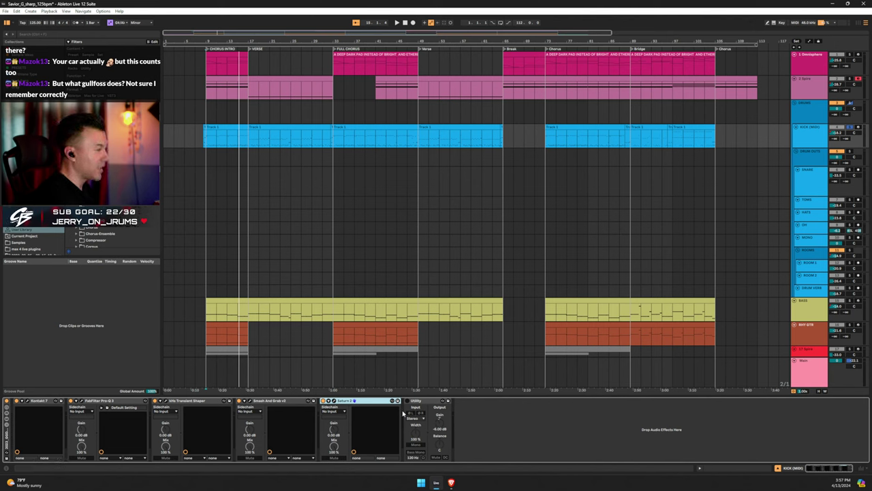
# Switch on the KICK track's Utility, replace the kick's solo with the whole DRUMS group's, and play from the chorus intro
pyautogui.press('space')
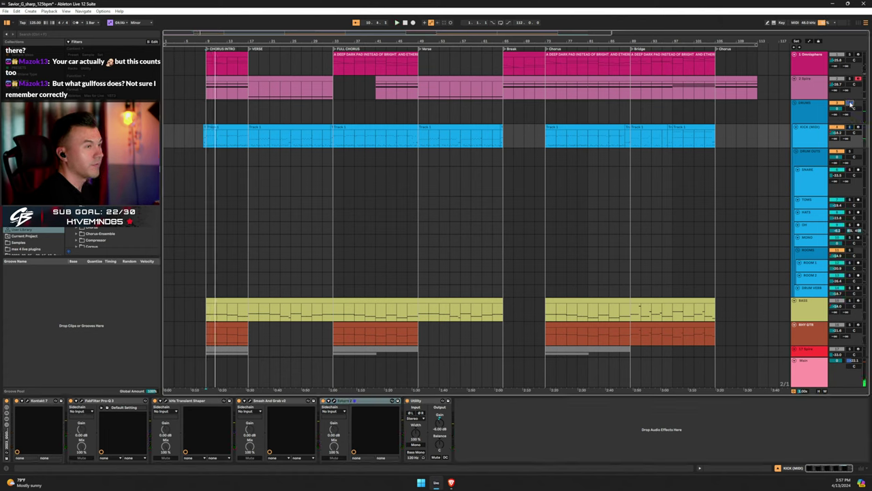
pyautogui.press('space')
pyautogui.press('space')
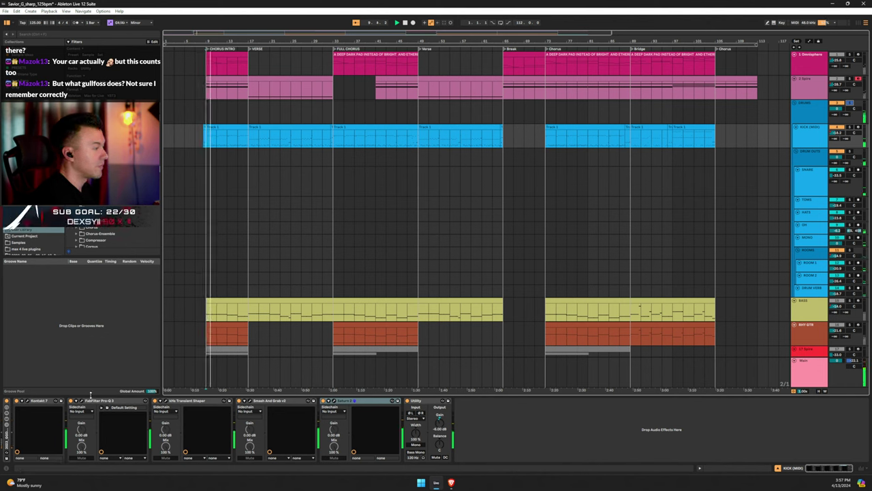
# Toggle all of the KICK track's effects together to compare the sound, and take the DRUMS group out of solo
pyautogui.click(412, 401)
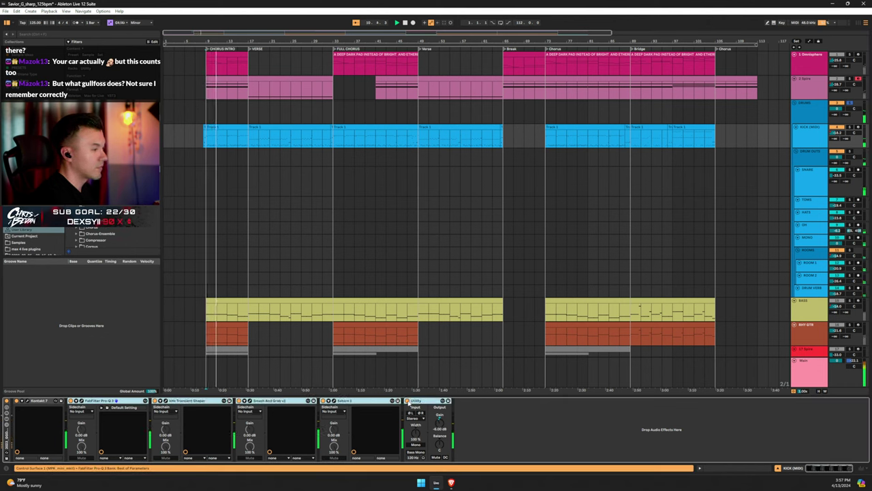
pyautogui.click(407, 402)
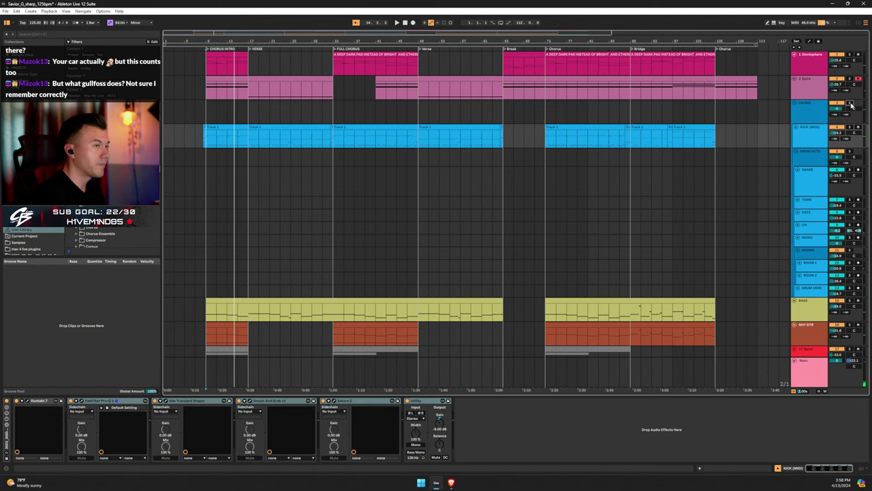
# Play the full mix from the chorus intro and set the KICK track's Utility gain to -6.70 dB
pyautogui.press('space')
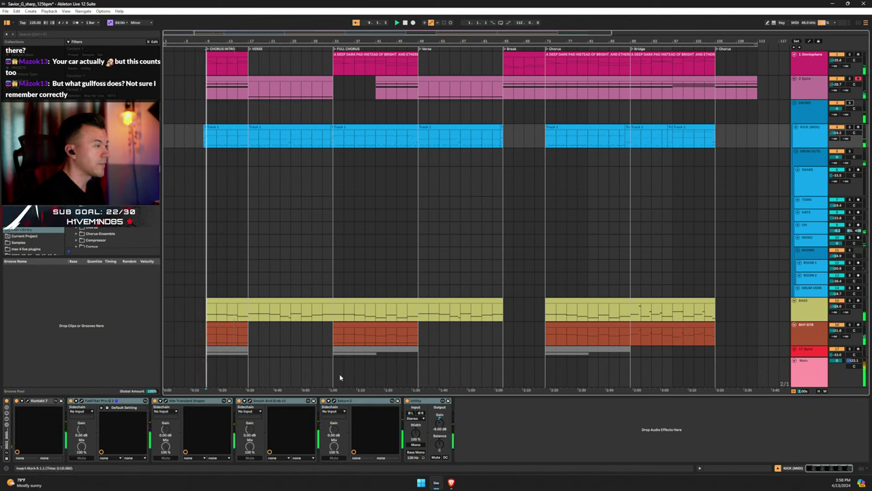
pyautogui.click(423, 402)
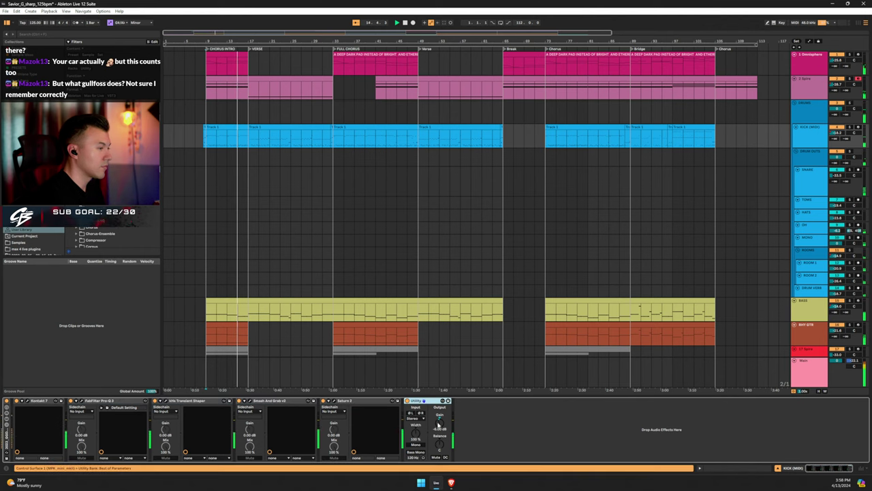
pyautogui.moveTo(439, 424); pyautogui.dragTo(439, 424)
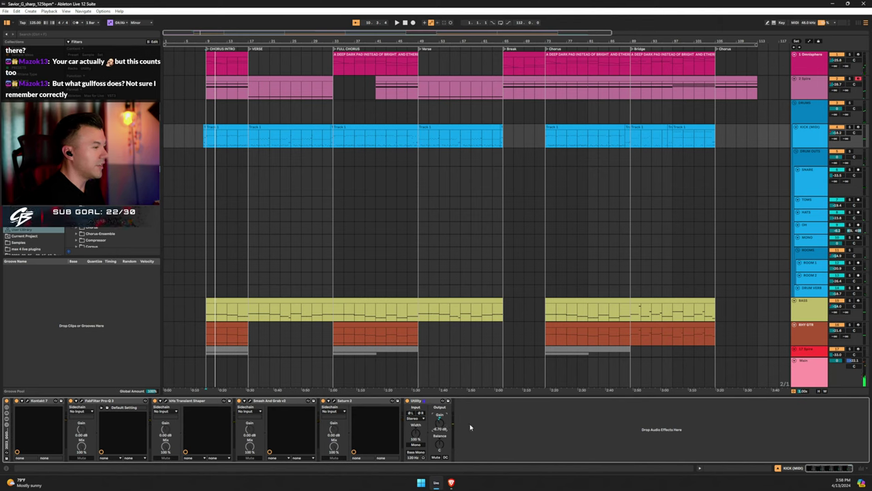
# Open the Kontakt 7 instrument on the KICK track, show its full kit view and audition a floor tom
pyautogui.click(798, 177)
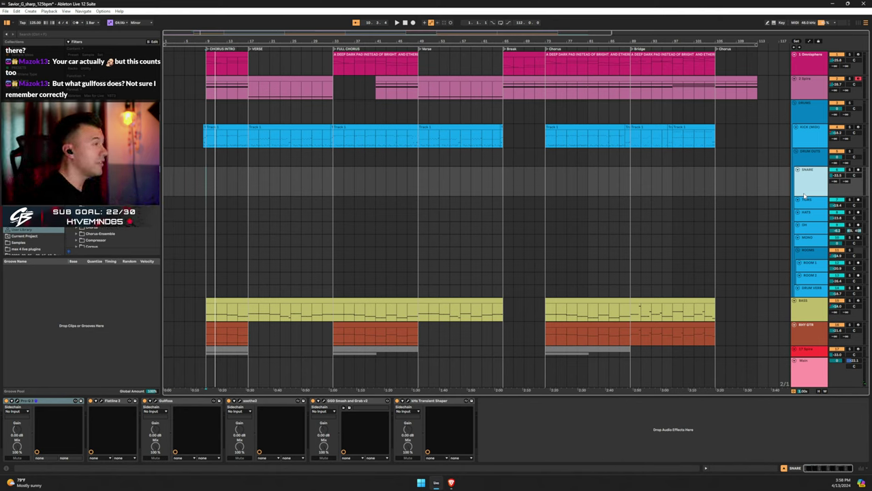
pyautogui.click(803, 127)
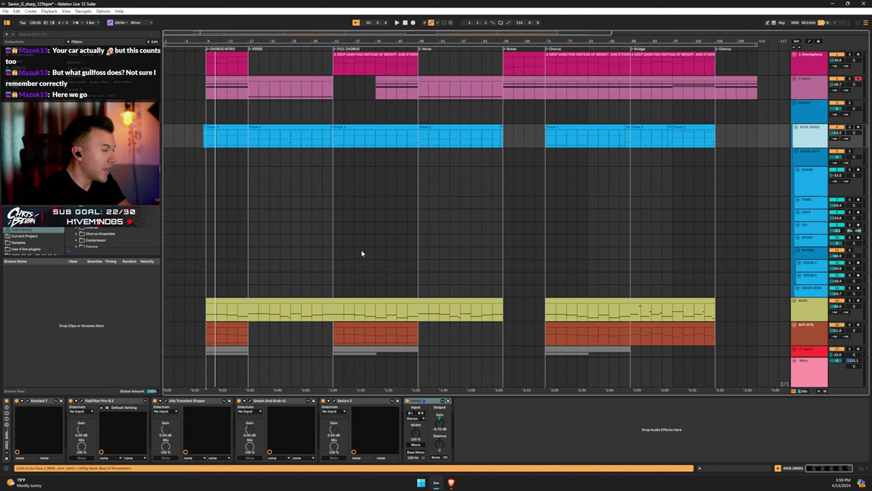
pyautogui.hotkey('ctrl', 'alt', 'p')
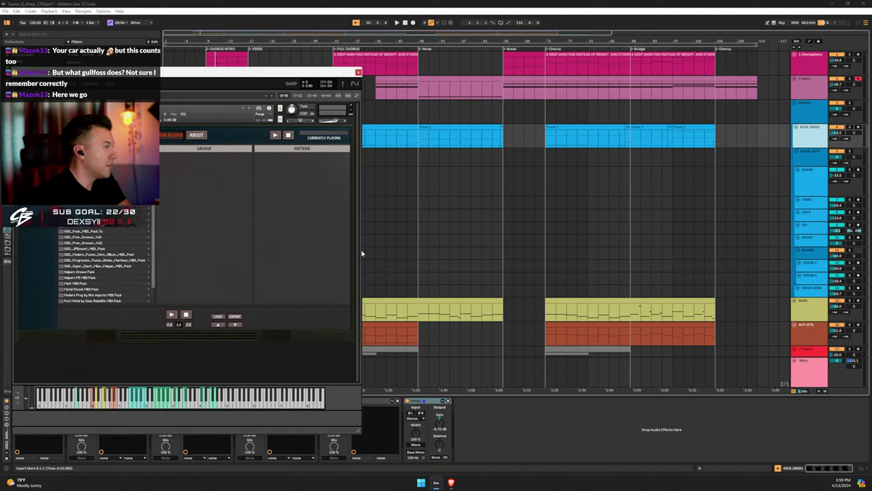
pyautogui.moveTo(115, 72); pyautogui.dragTo(409, 67)
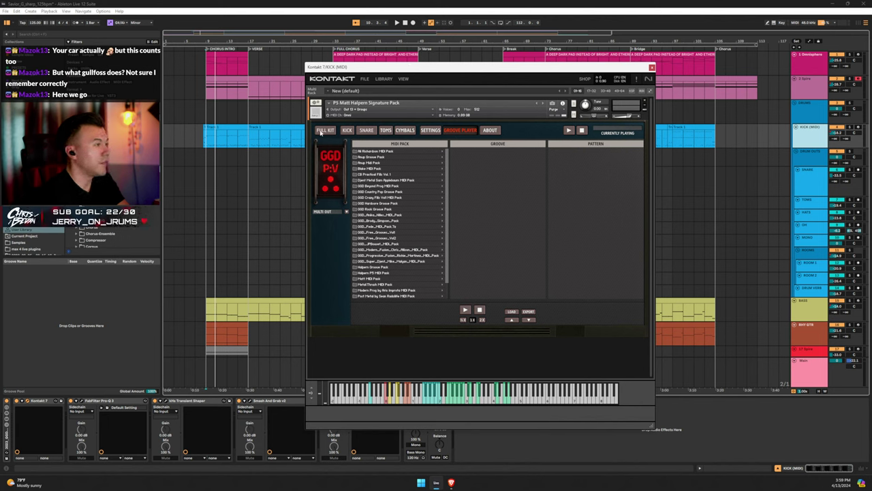
pyautogui.click(322, 130)
pyautogui.click(575, 270)
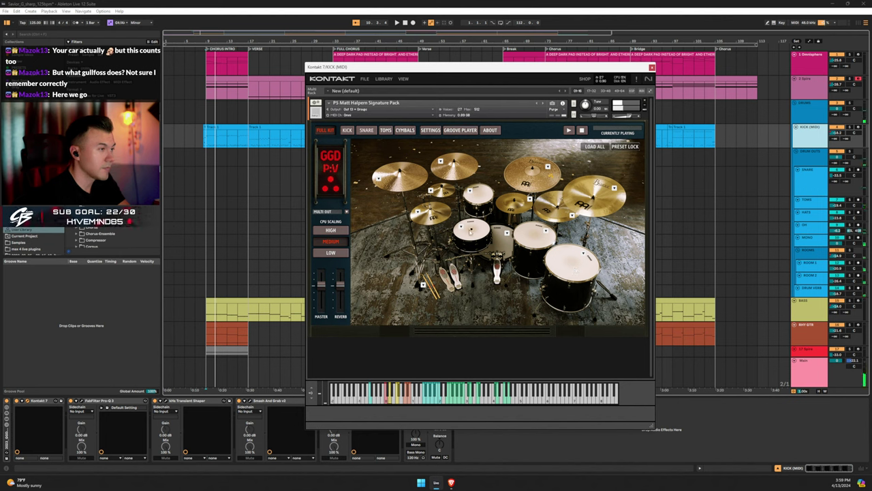
# Choose the Pearl Matt Halpern Signature Snare - Low and audition the Pearl Reference Kick in the kit view
pyautogui.click(460, 226)
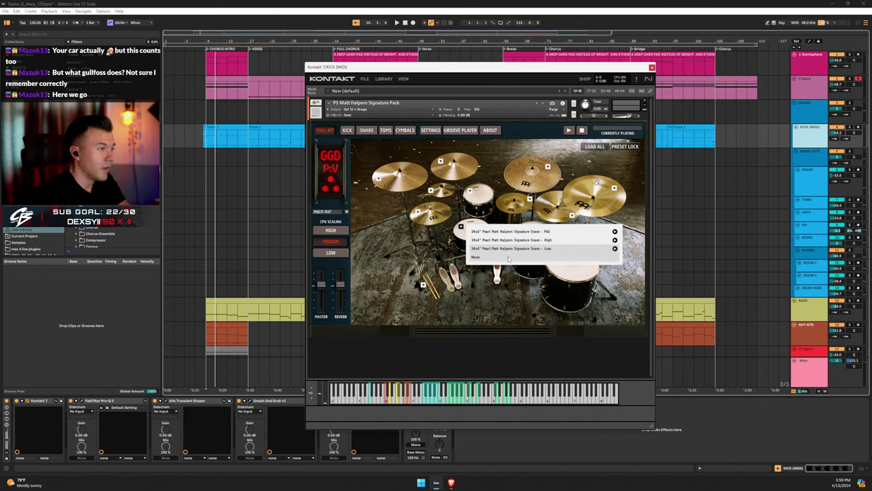
pyautogui.click(580, 249)
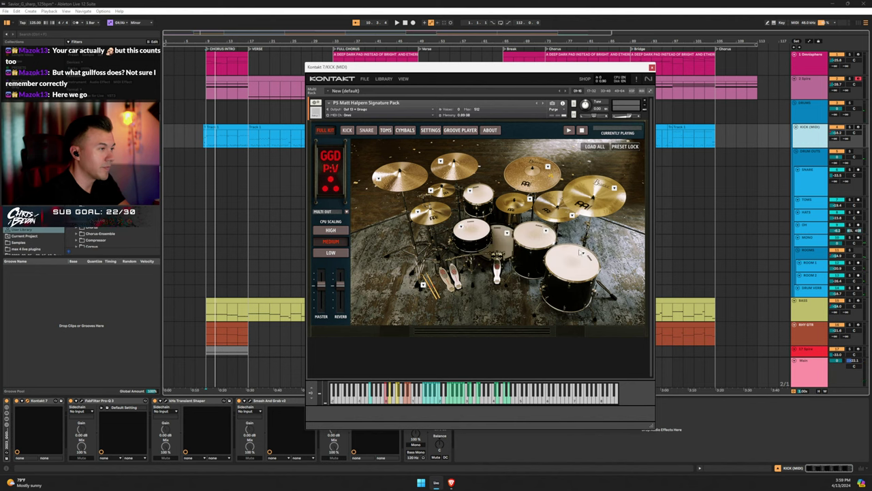
pyautogui.click(504, 234)
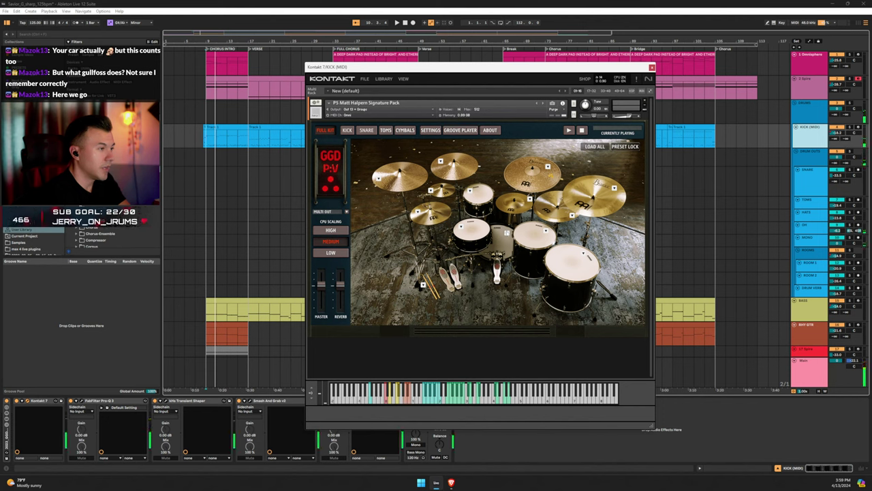
pyautogui.click(506, 234)
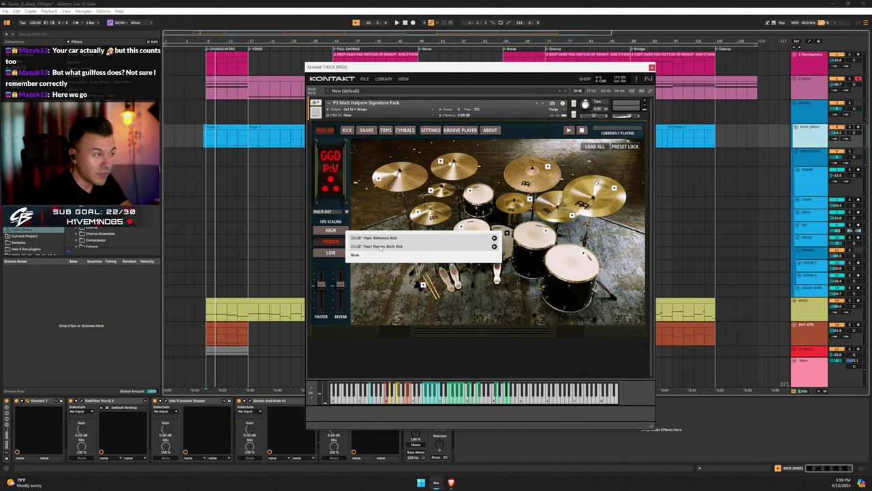
pyautogui.click(494, 238)
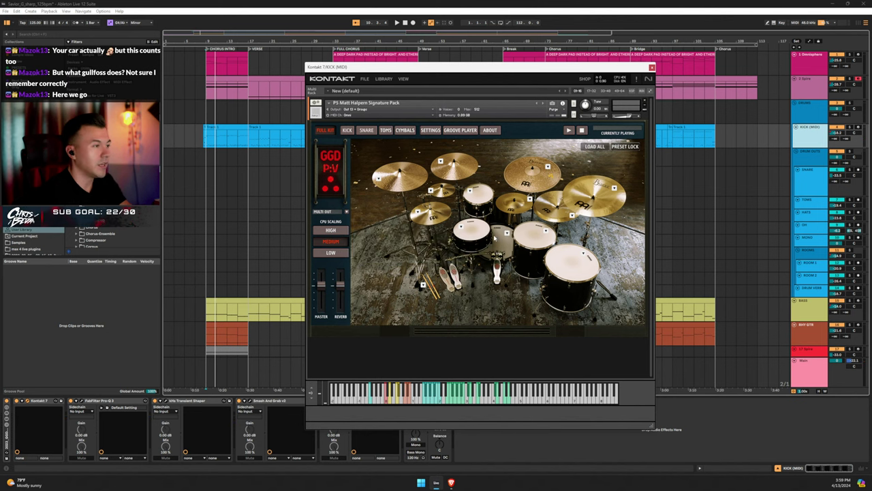
pyautogui.click(499, 242)
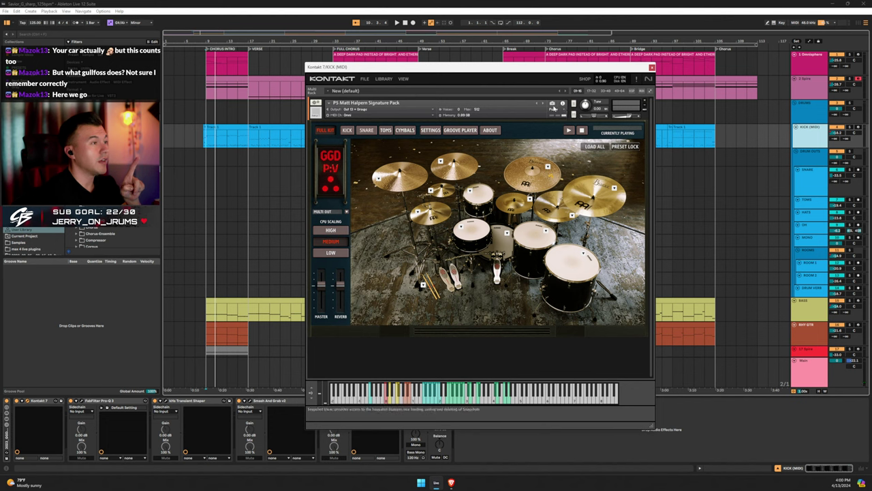
# Show the kit's 01 Wildfire (Full Turbo) snapshot and examine the kick, snare, toms and cymbals mixer pages
pyautogui.click(553, 104)
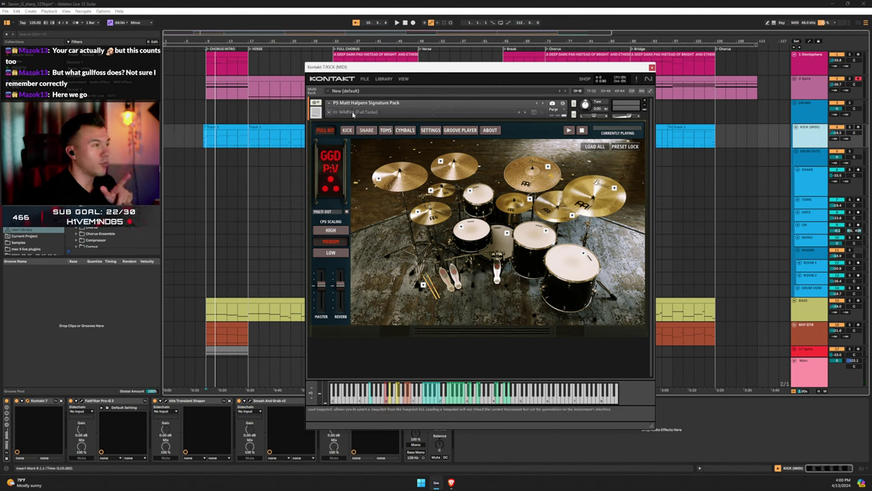
pyautogui.click(348, 132)
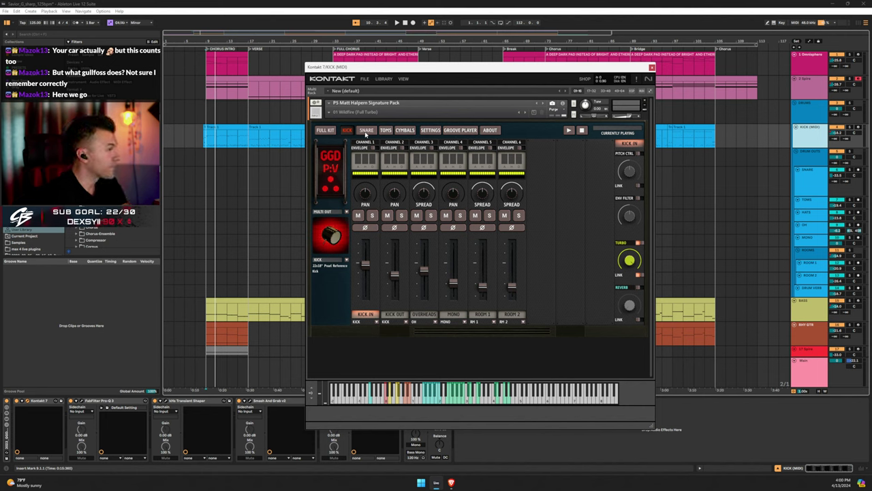
pyautogui.click(366, 131)
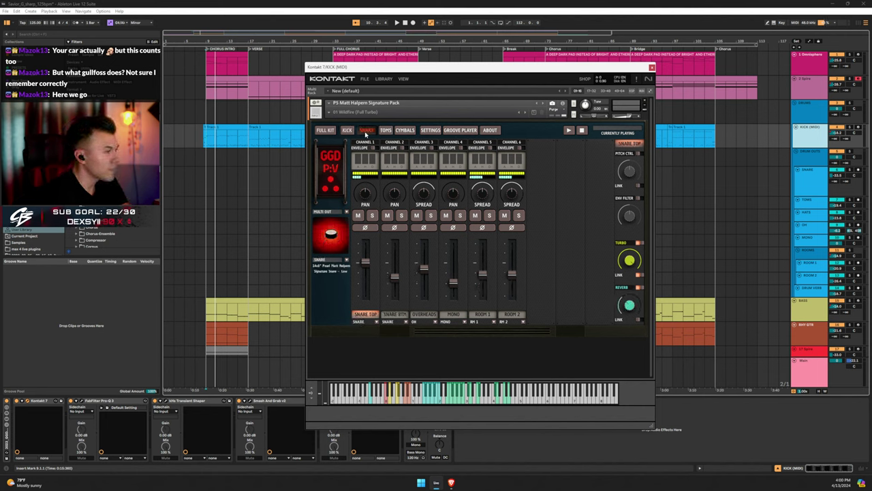
pyautogui.click(387, 130)
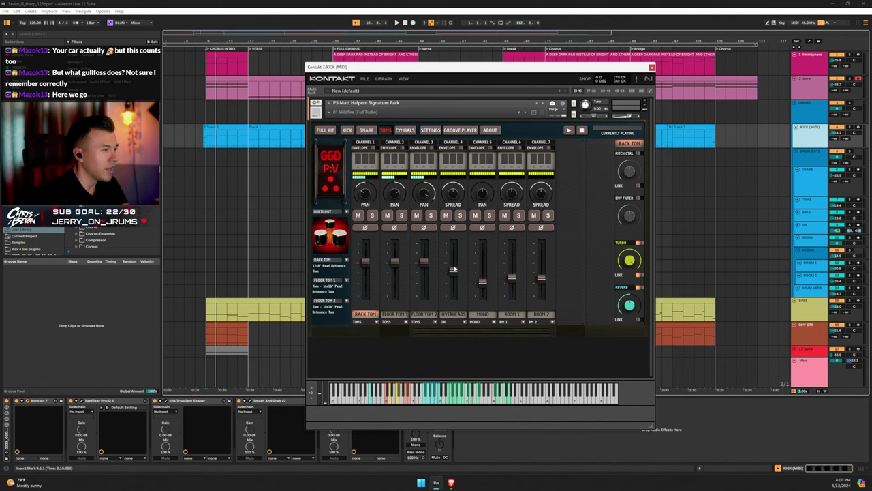
pyautogui.click(406, 129)
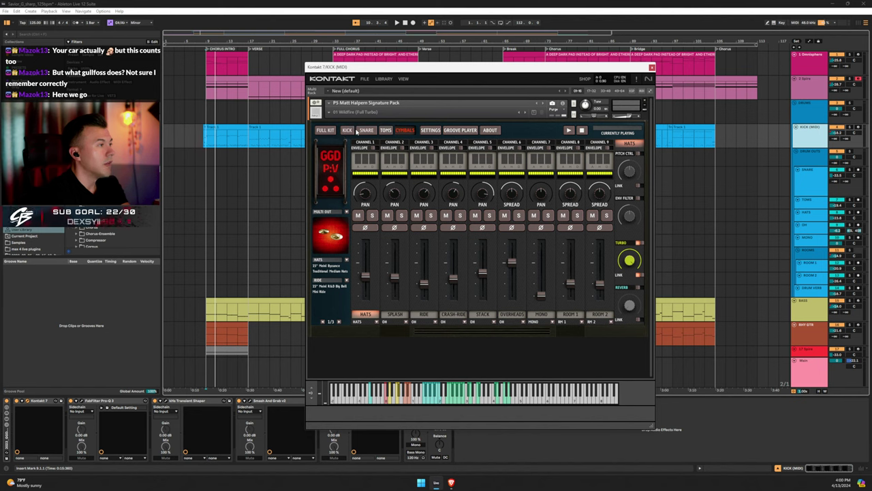
pyautogui.click(359, 130)
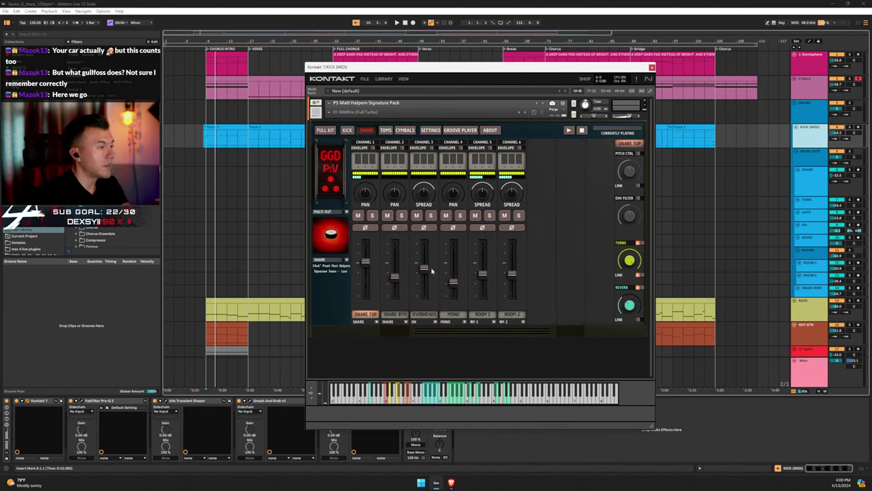
pyautogui.click(347, 130)
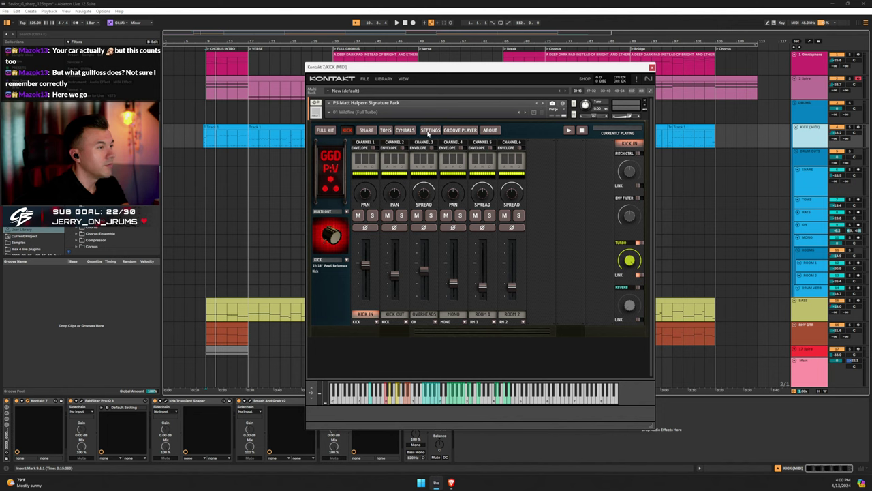
pyautogui.click(385, 130)
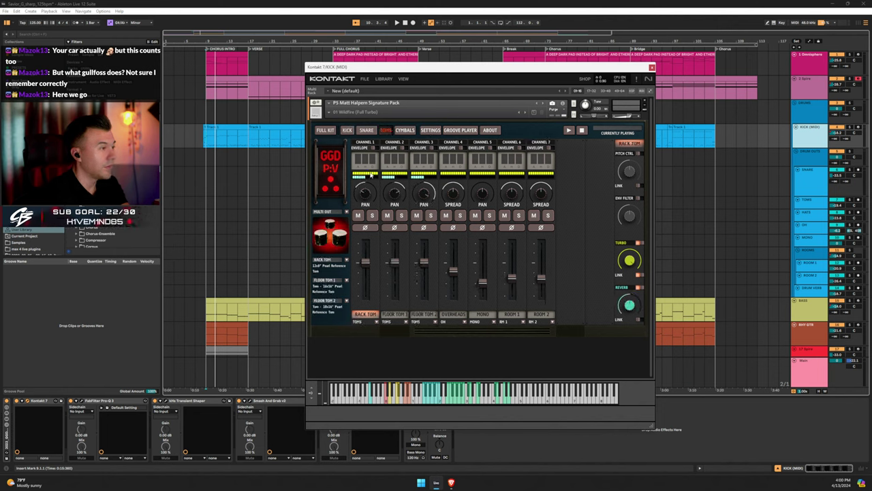
# Select the DRUM VERB track, view the drum instrument's output routing list in Kontakt, and close its window
pyautogui.click(815, 290)
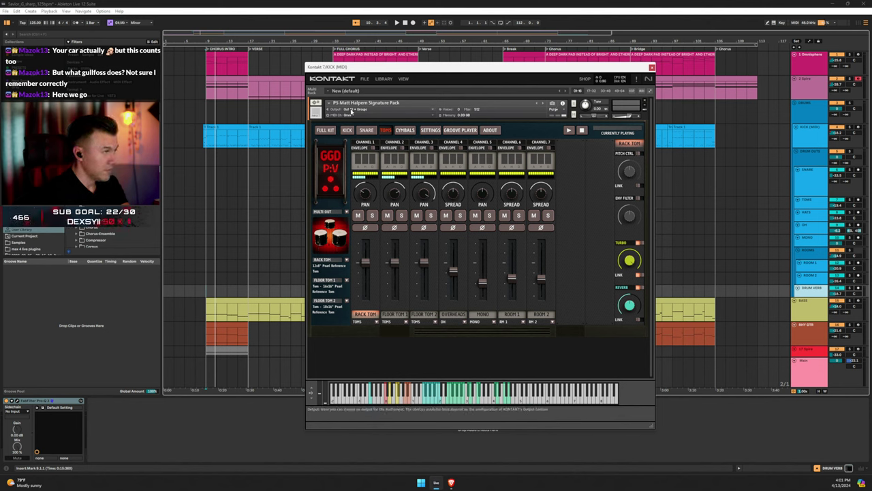
pyautogui.click(352, 110)
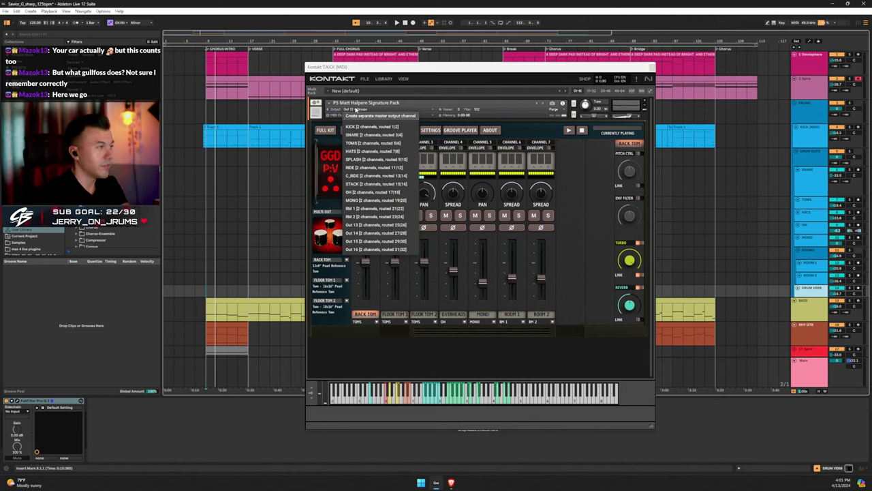
pyautogui.click(344, 109)
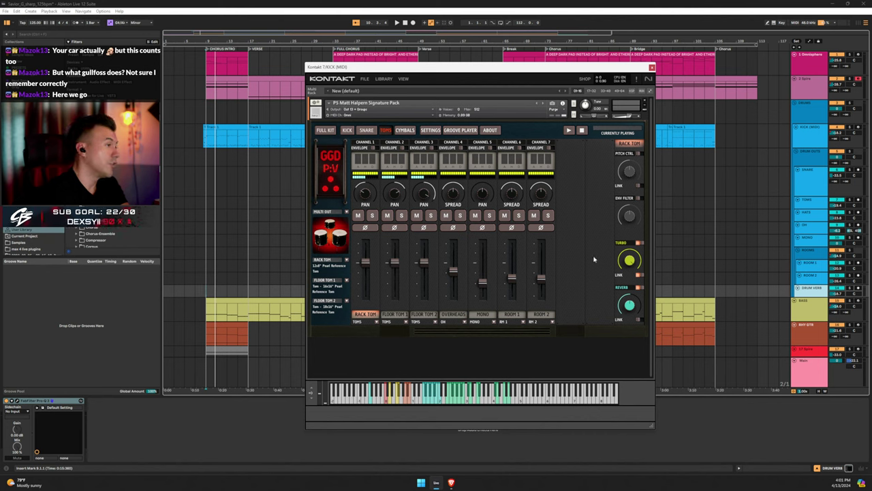
pyautogui.click(652, 66)
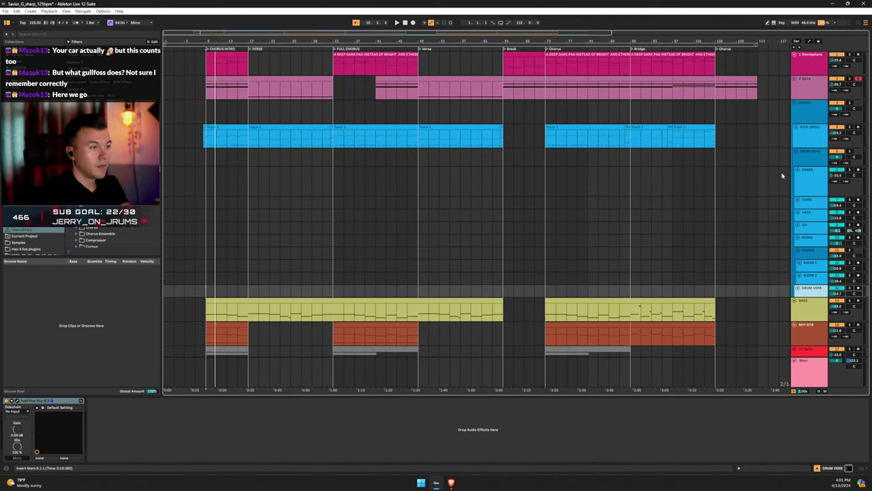
# Solo the SNARE track and open its Pro-Q 3 to show the EQ curve over the middle of the arrangement
pyautogui.click(805, 180)
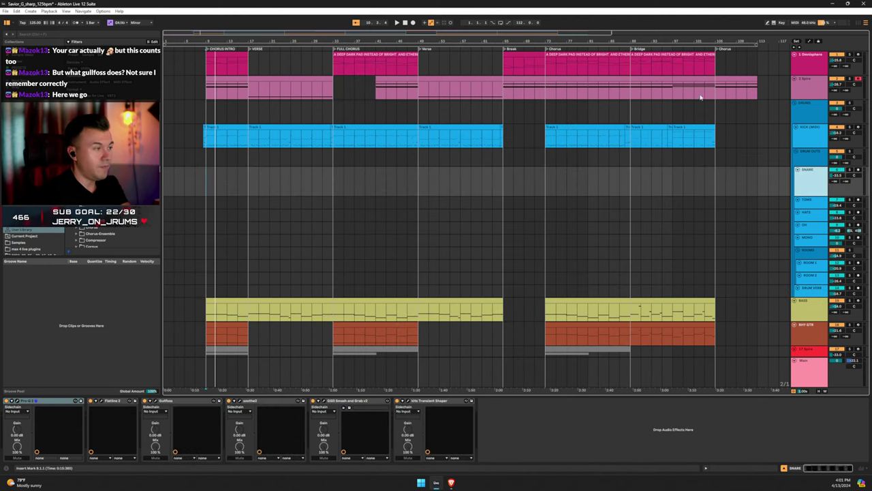
pyautogui.click(851, 169)
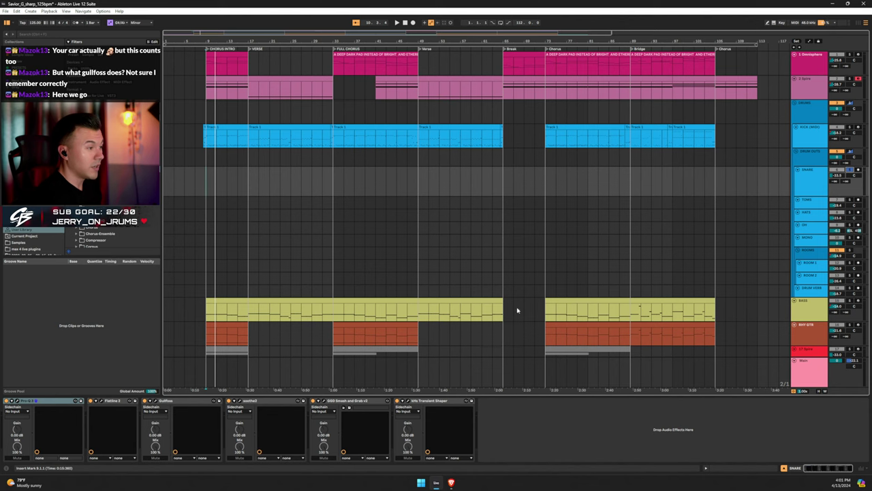
pyautogui.click(17, 401)
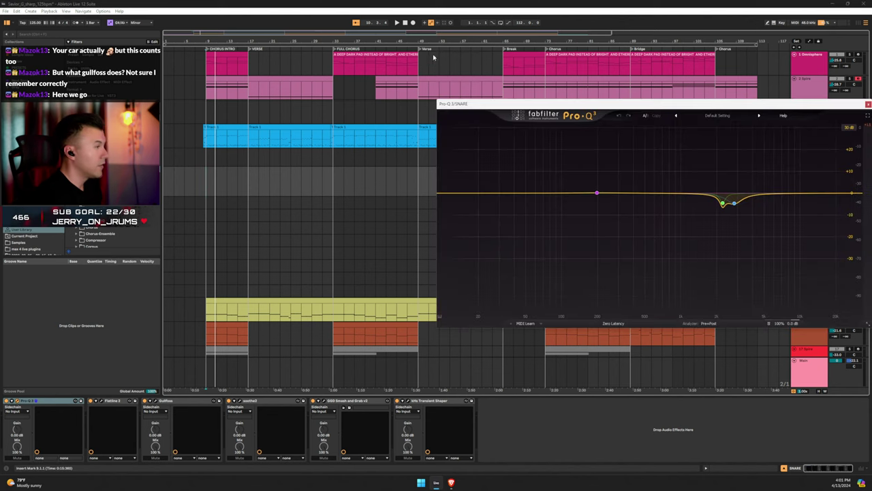
pyautogui.moveTo(620, 105); pyautogui.dragTo(397, 112)
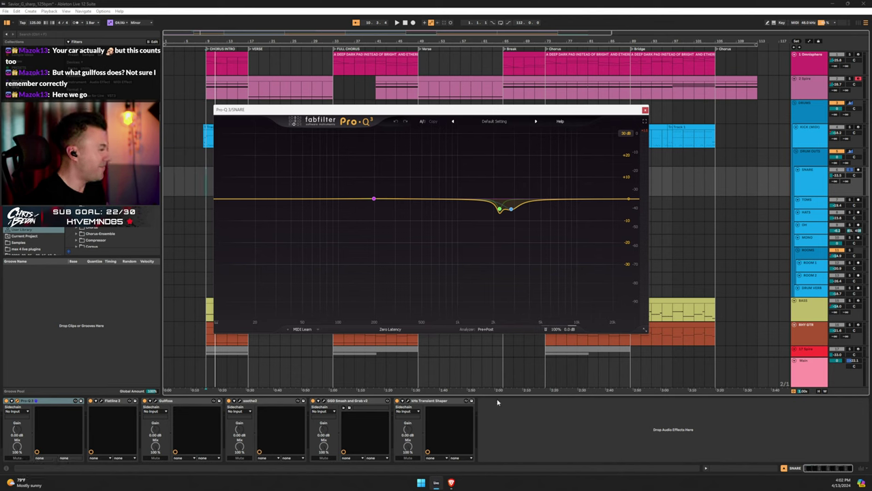
# Bypass the SNARE track's whole effect chain, play the soloed snare and switch Pro-Q 3 back on
pyautogui.click(445, 404)
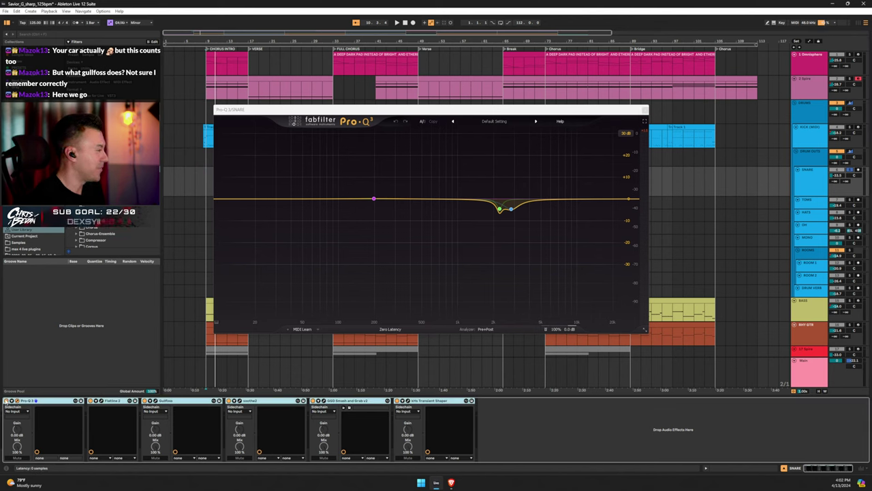
pyautogui.press('space')
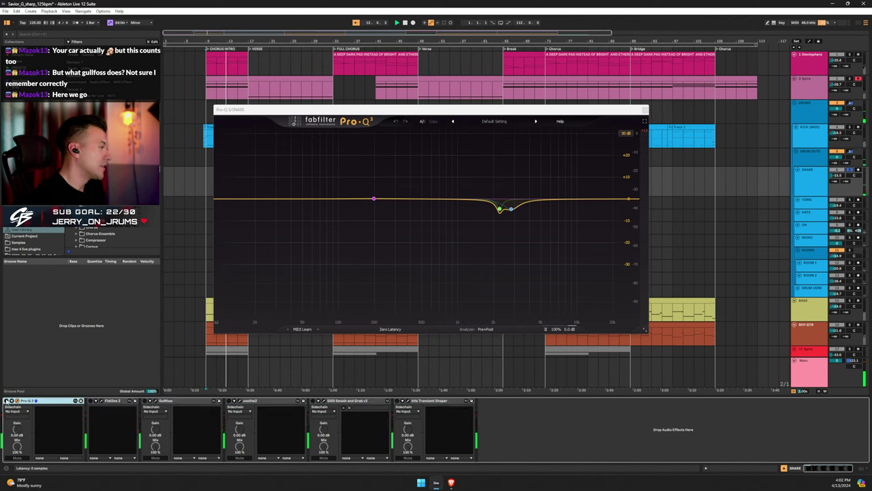
pyautogui.click(7, 401)
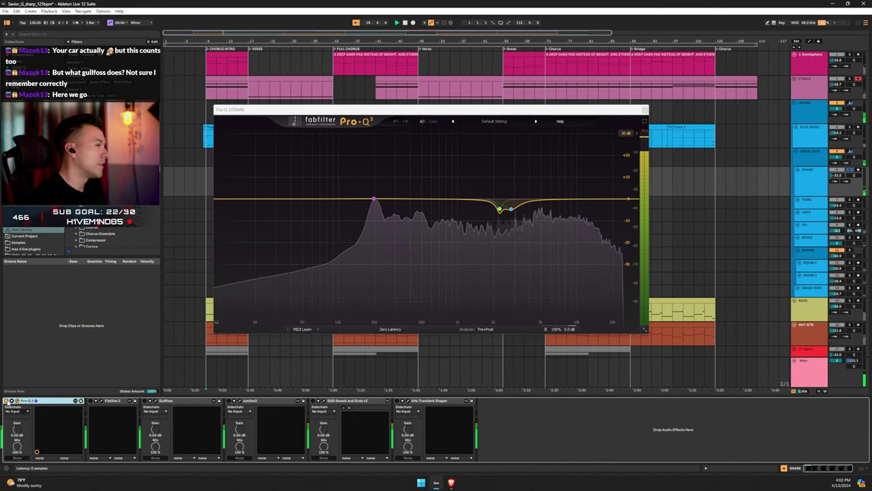
# Close Pro-Q 3, show the SNARE track's Flatline 2 clipper and switch it on while playing the soloed snare
pyautogui.moveTo(497, 213)
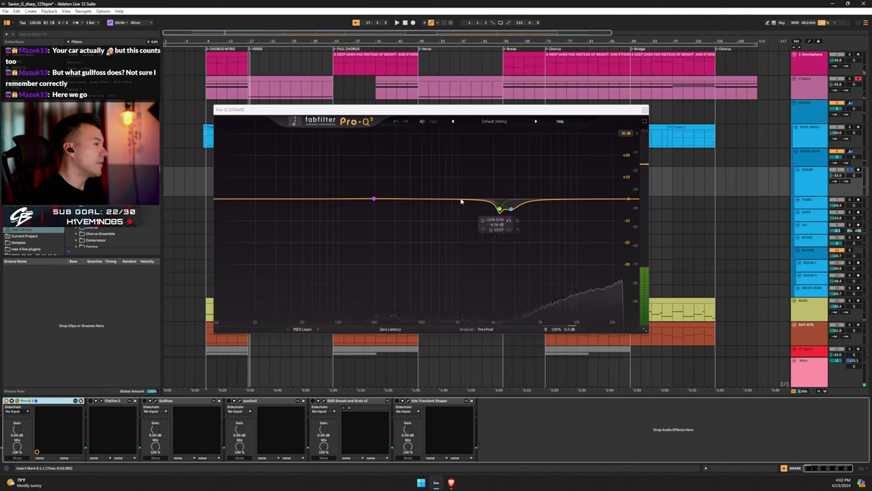
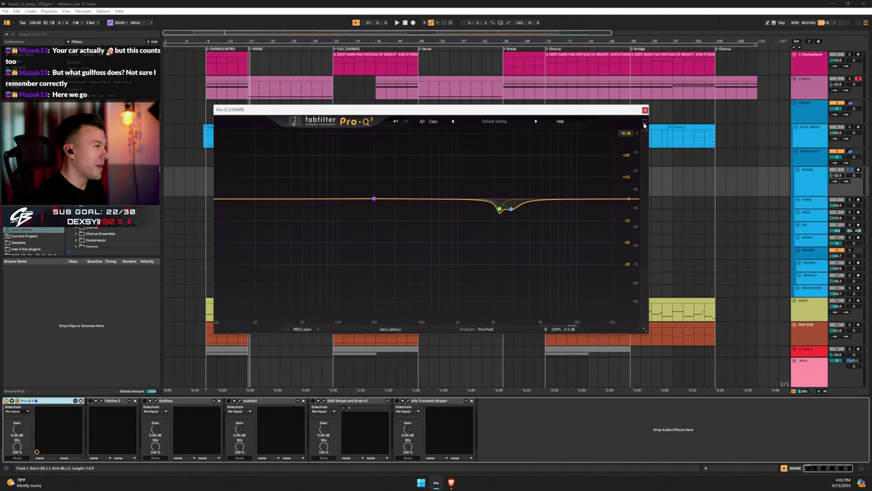
pyautogui.click(645, 109)
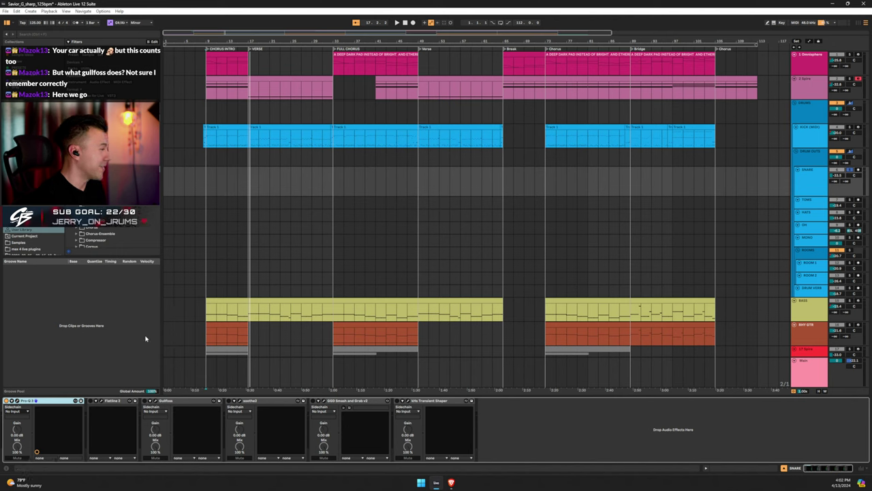
pyautogui.click(100, 403)
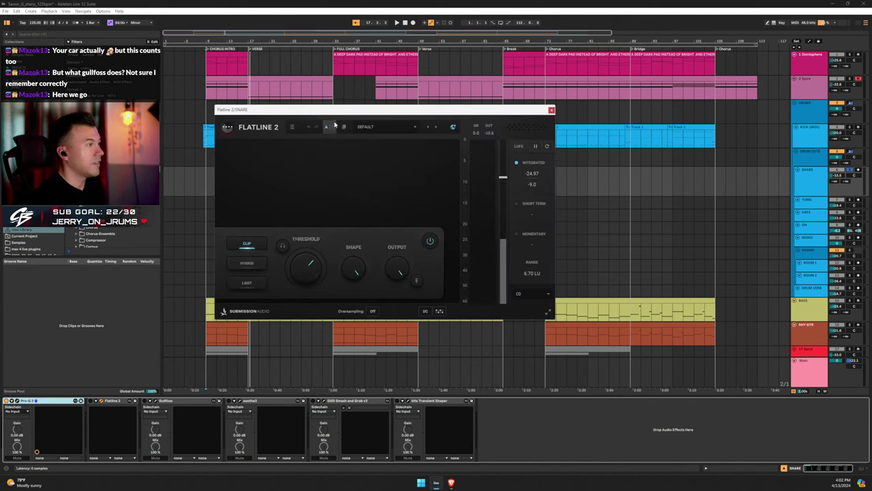
pyautogui.moveTo(351, 111); pyautogui.dragTo(393, 152)
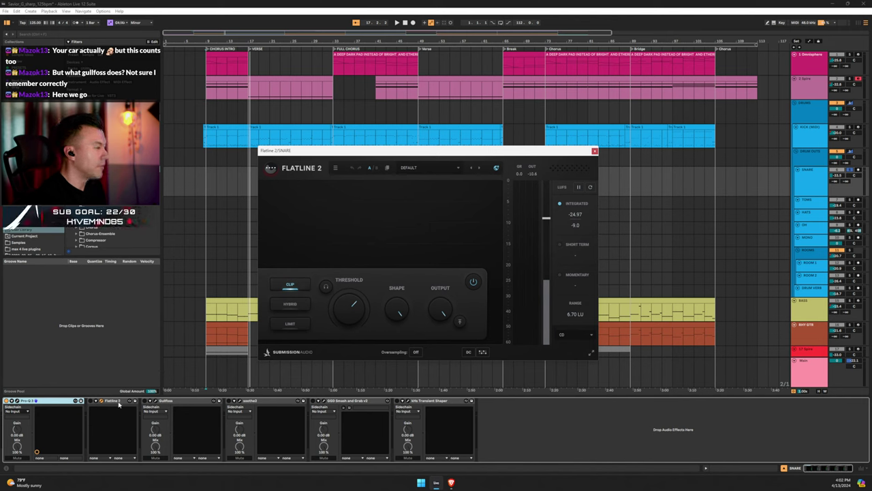
pyautogui.press('space')
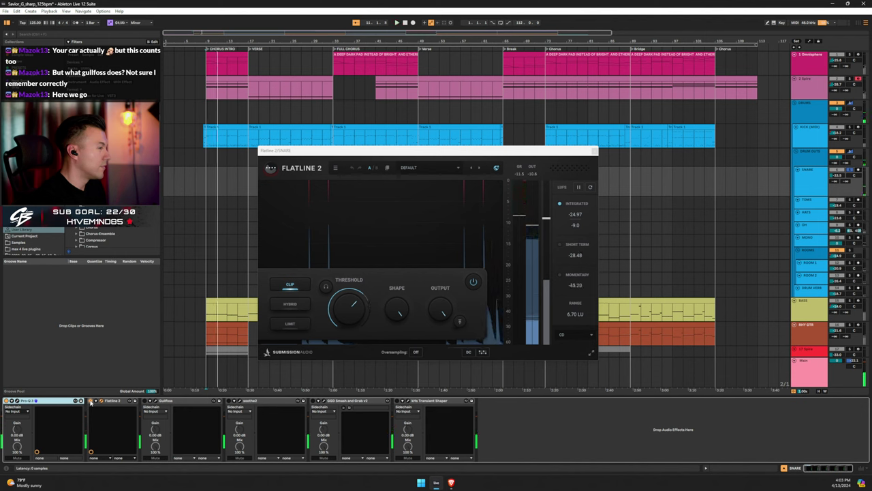
pyautogui.press('space')
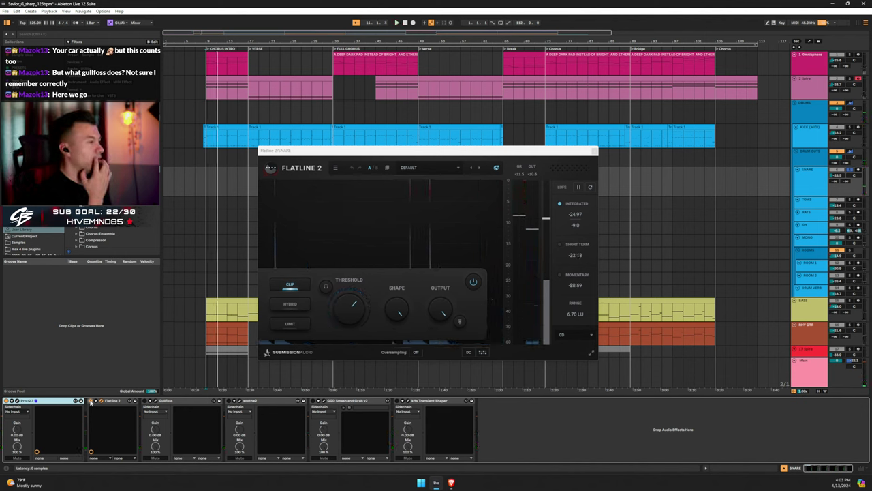
pyautogui.click(90, 403)
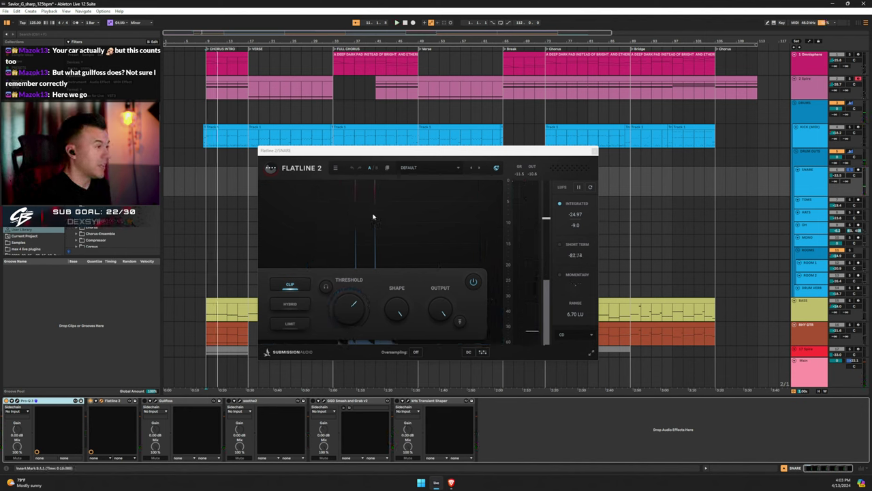
pyautogui.press('space')
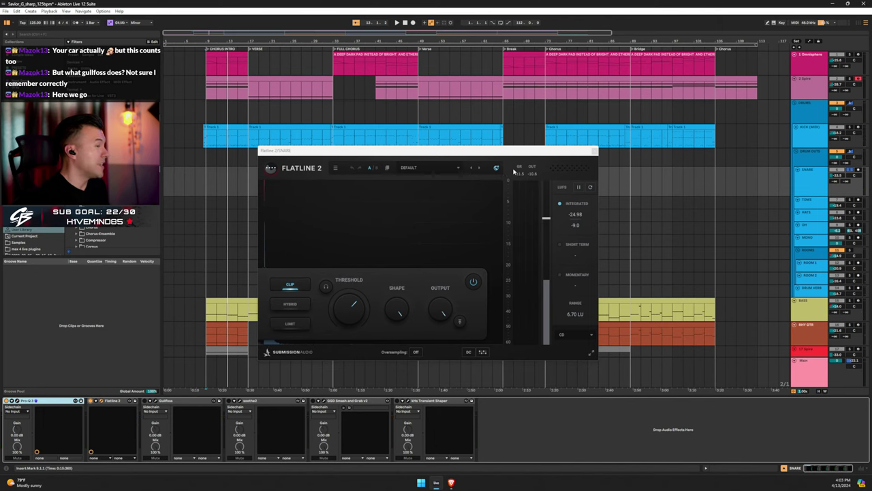
pyautogui.click(595, 151)
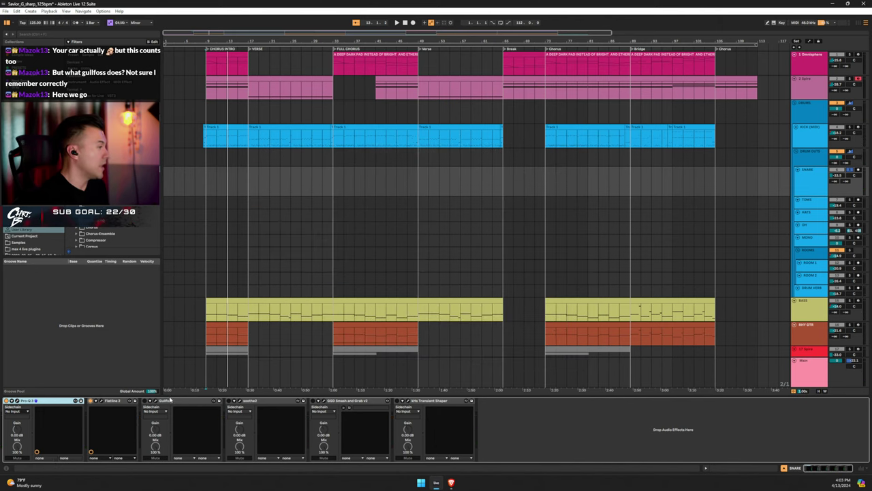
# Open Gullfoss on the SNARE track, switch it on, check its settings and close its window
pyautogui.click(159, 401)
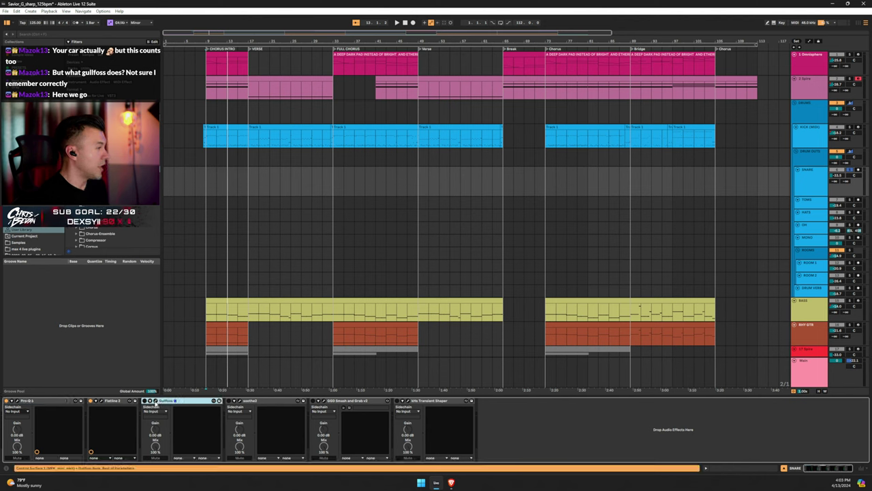
pyautogui.click(156, 402)
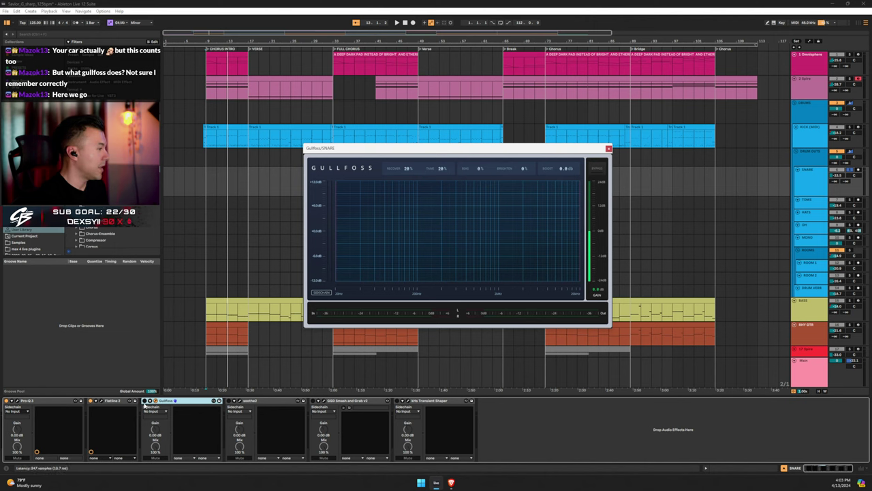
pyautogui.click(205, 316)
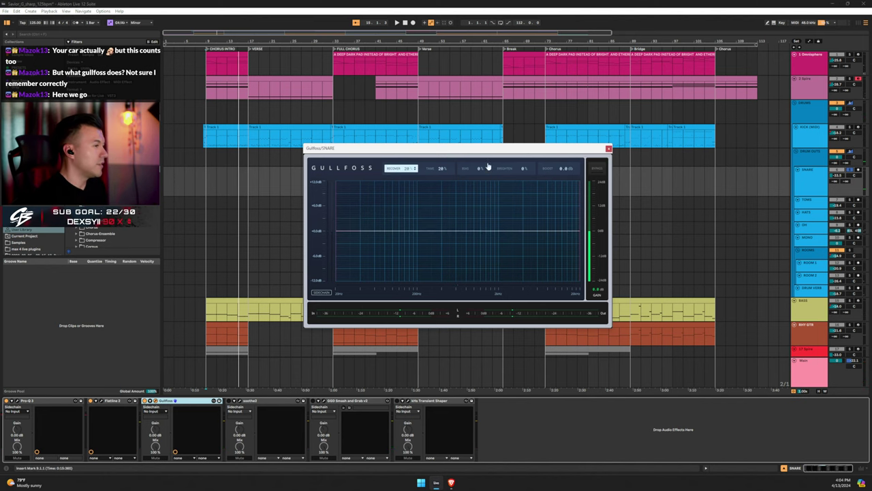
pyautogui.click(610, 229)
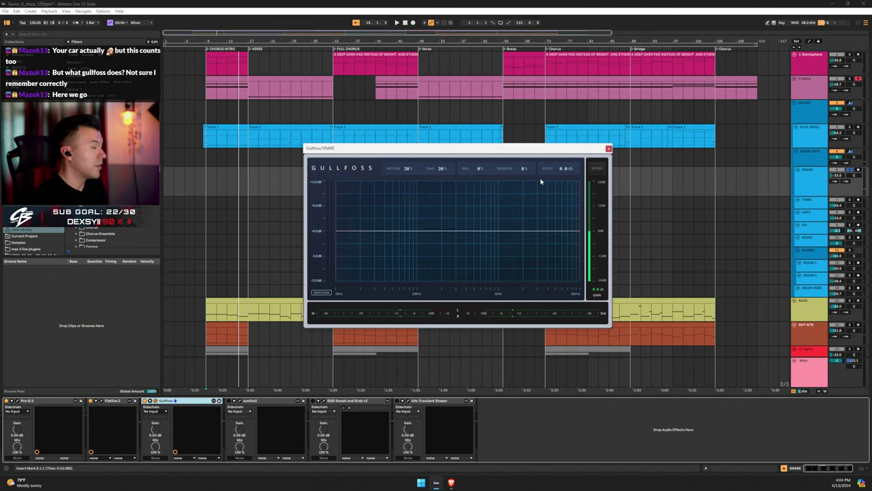
pyautogui.click(609, 148)
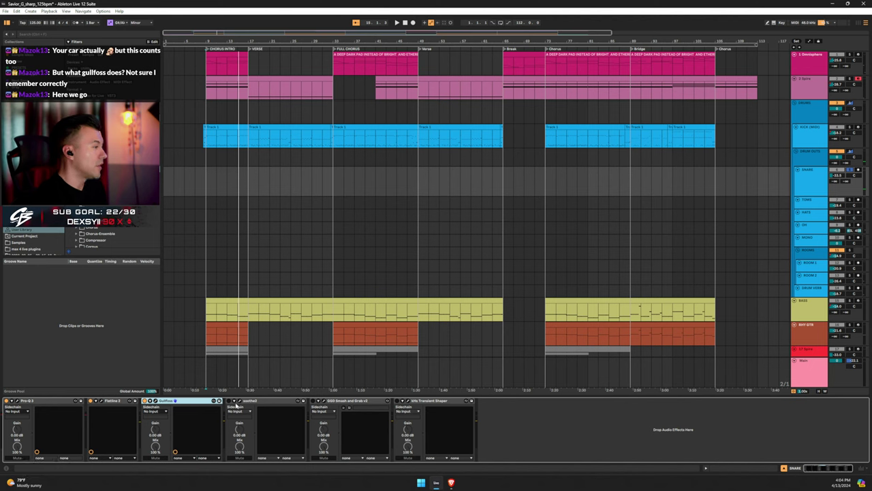
# Switch on soothe2 on the SNARE track and lower its depth to 10.1 while listening to the delta signal
pyautogui.click(240, 401)
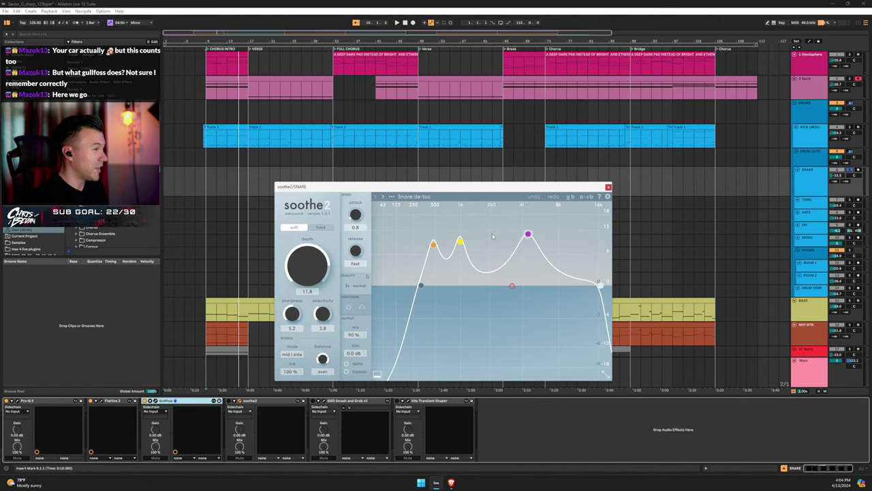
pyautogui.click(347, 364)
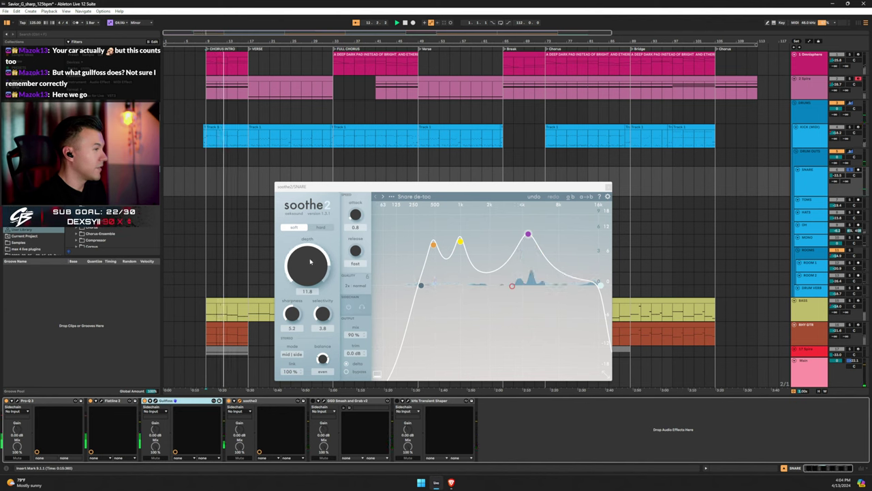
pyautogui.moveTo(310, 261)
pyautogui.mouseDown()
pyautogui.moveTo(310, 230)
pyautogui.moveTo(309, 250)
pyautogui.mouseUp()
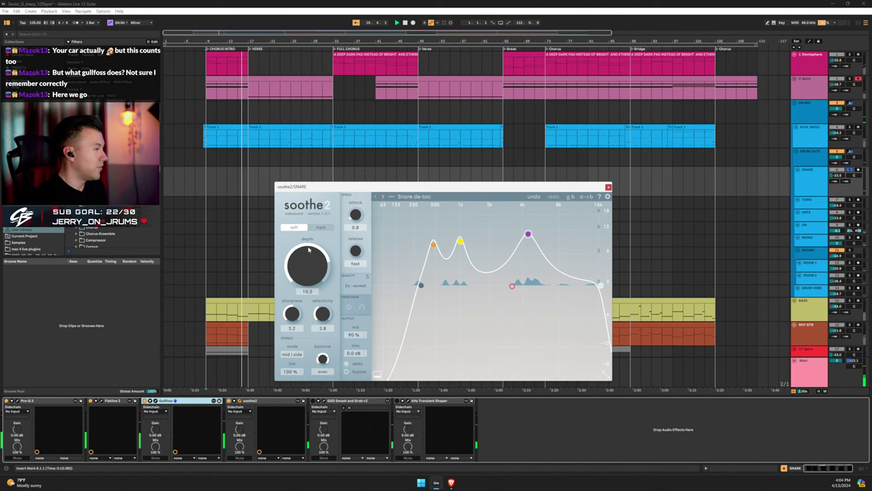
pyautogui.click(346, 364)
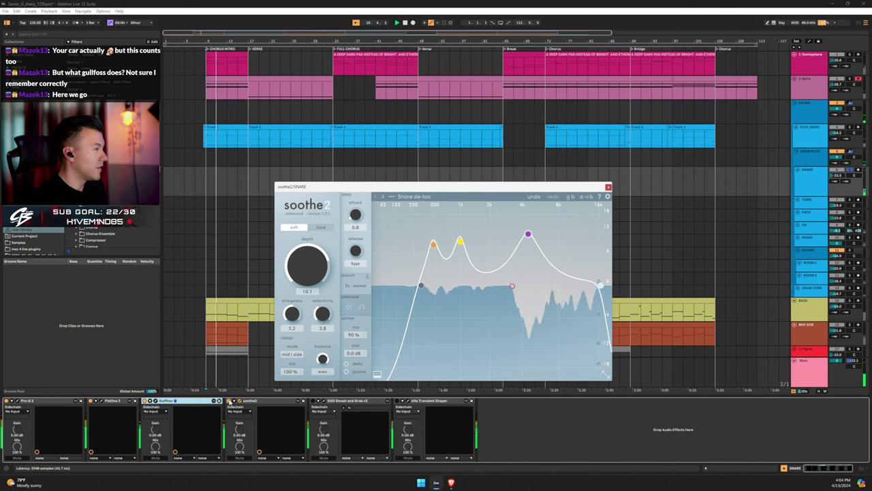
pyautogui.click(231, 402)
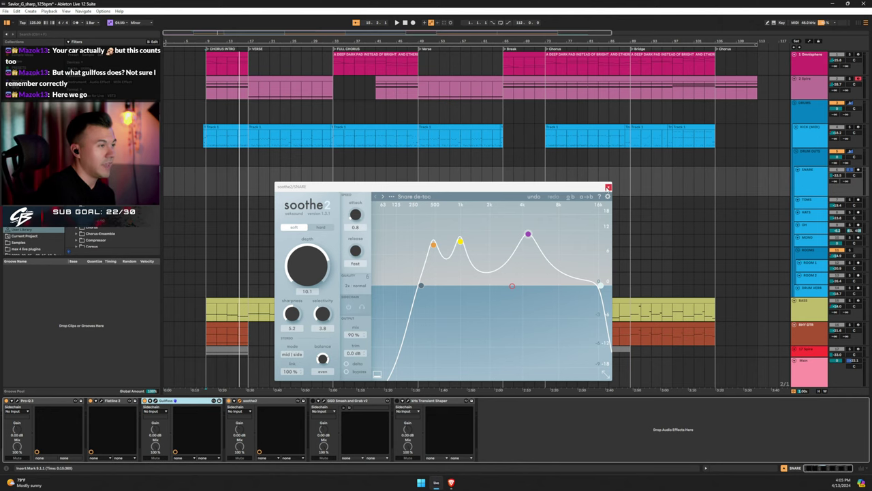
pyautogui.click(608, 187)
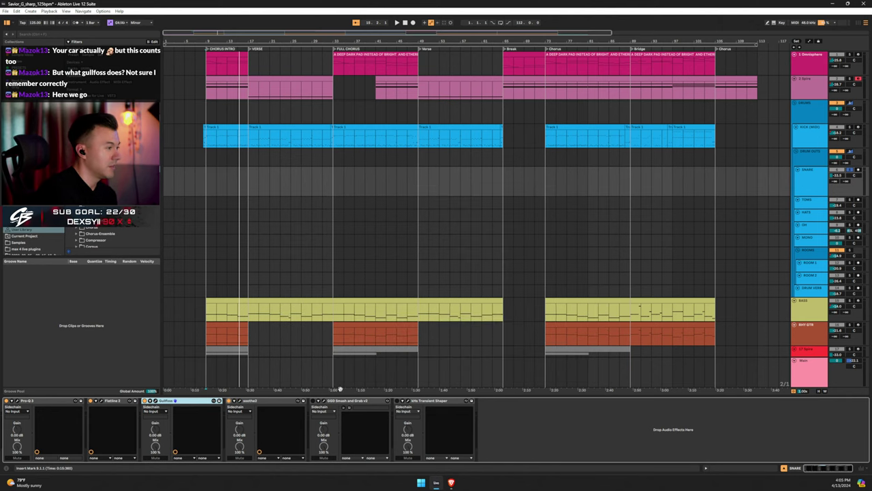
# Show GGD Smash and Grab v2 and kHs Transient Shaper on the SNARE track, switching each on while the snare plays
pyautogui.click(324, 402)
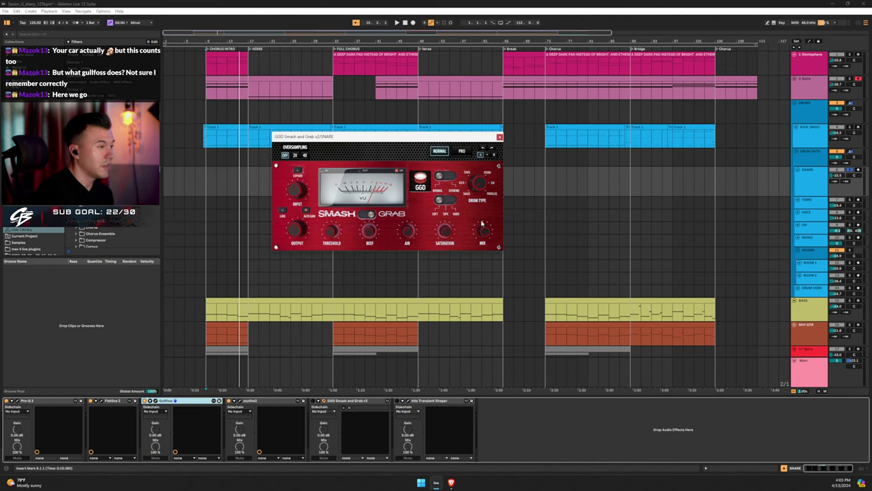
pyautogui.press('space')
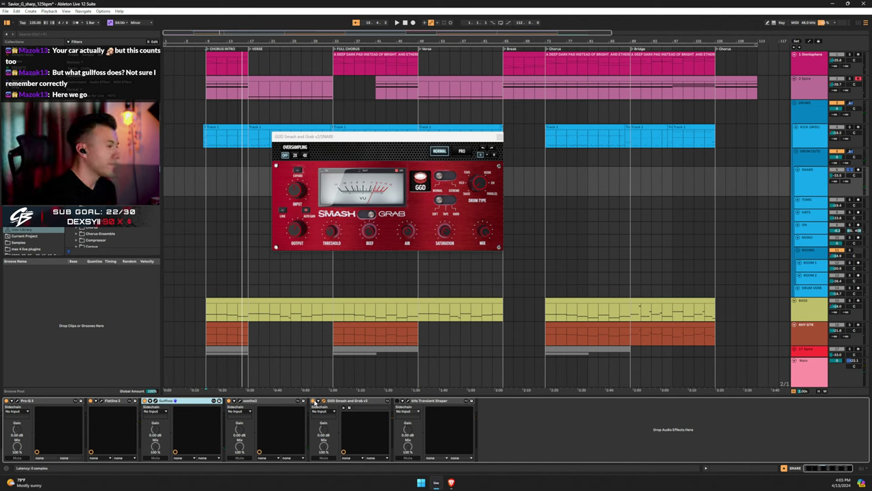
pyautogui.click(408, 401)
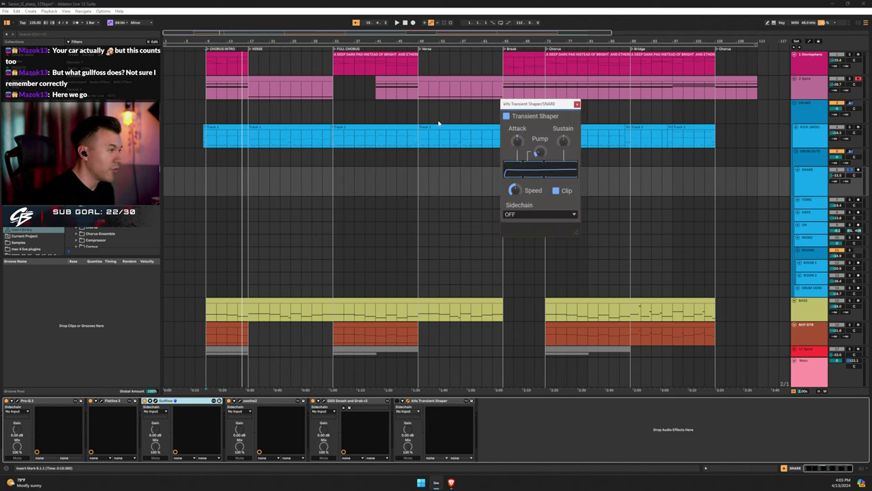
pyautogui.moveTo(527, 104); pyautogui.dragTo(343, 156)
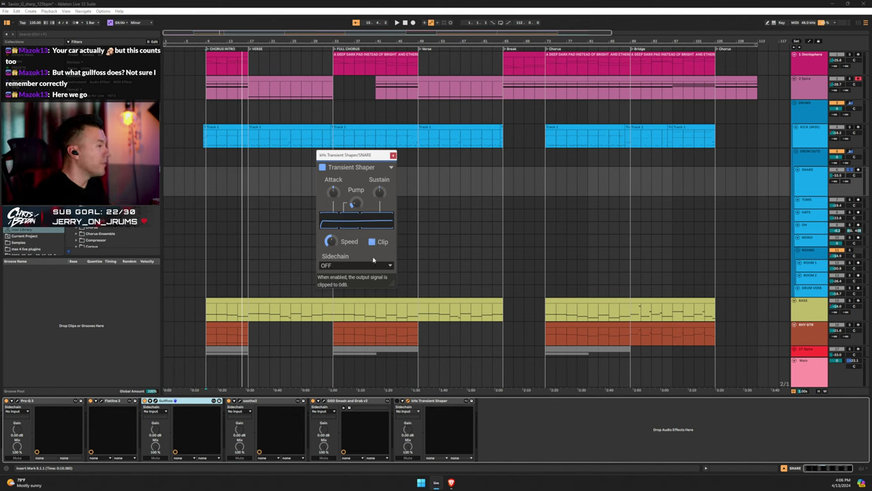
pyautogui.press('space')
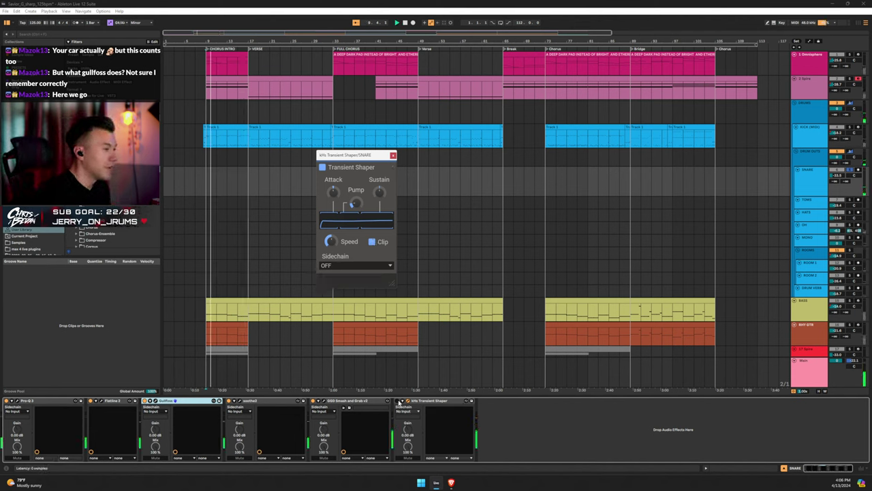
pyautogui.click(399, 402)
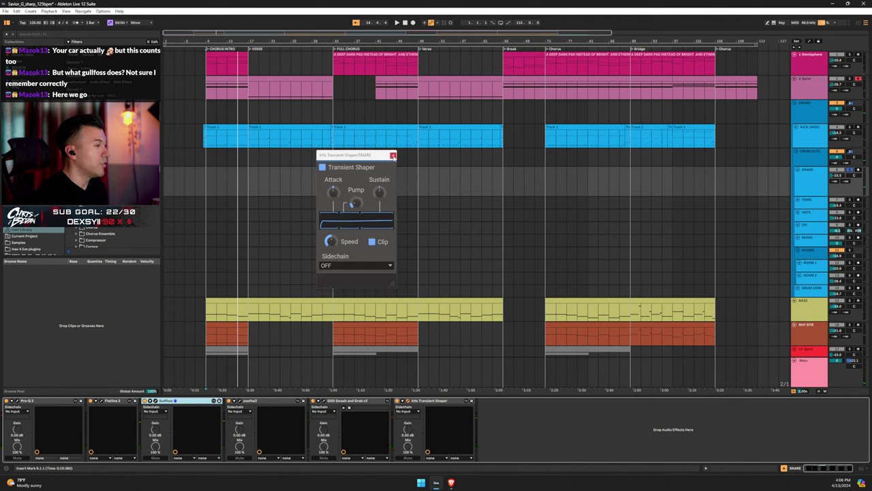
pyautogui.click(393, 155)
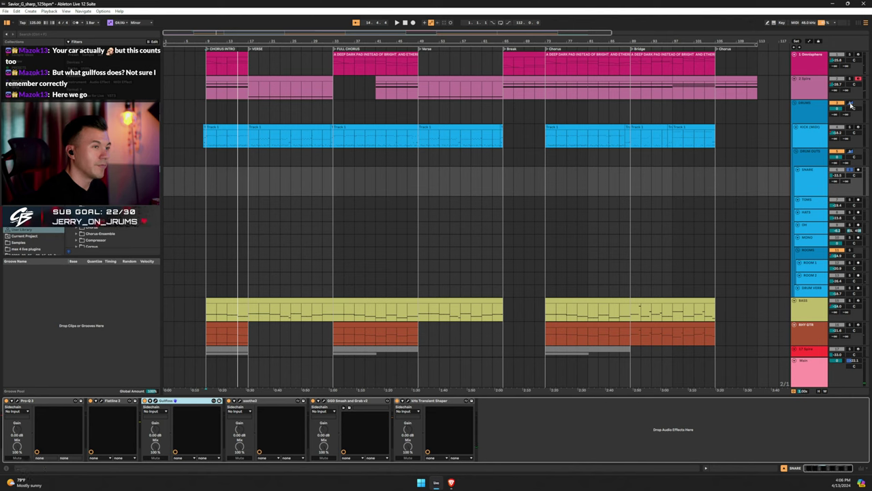
# Unsolo the SNARE track, play the full mix and select its whole effect chain from Pro-Q 3 to kHs Transient Shaper
pyautogui.press('space')
pyautogui.click(810, 193)
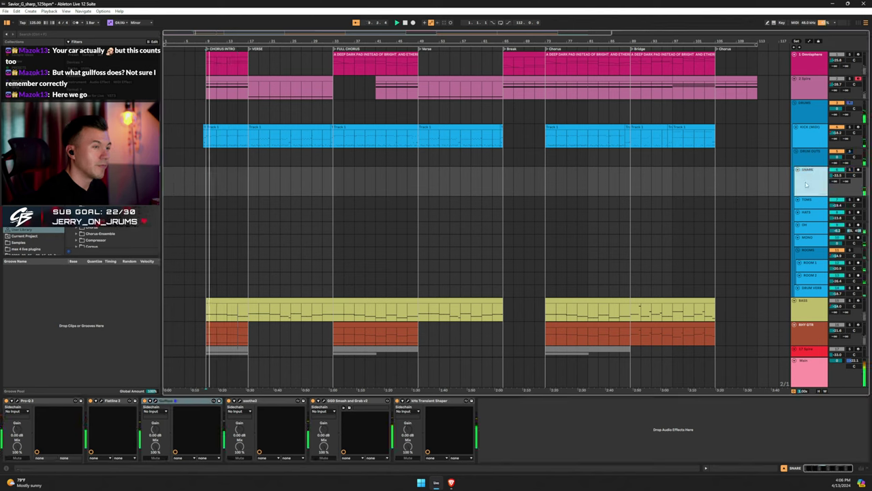
pyautogui.click(61, 404)
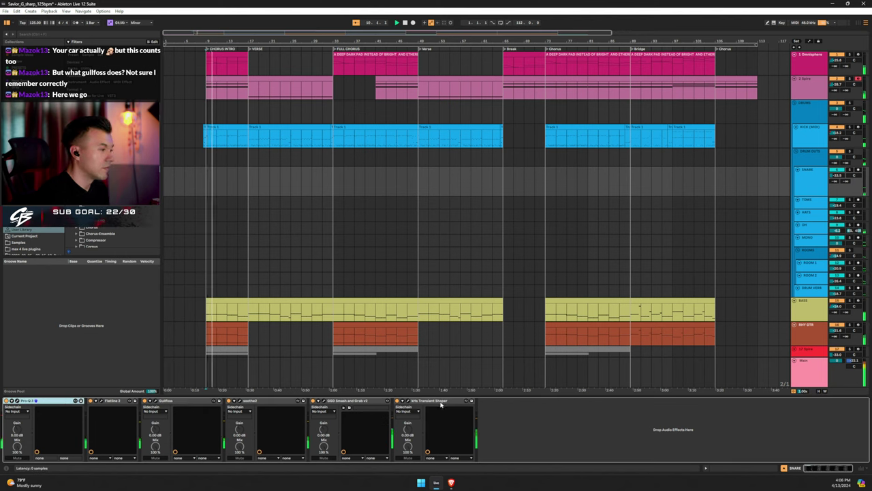
pyautogui.keyDown('shift'); pyautogui.click(400, 403); pyautogui.keyUp('shift')
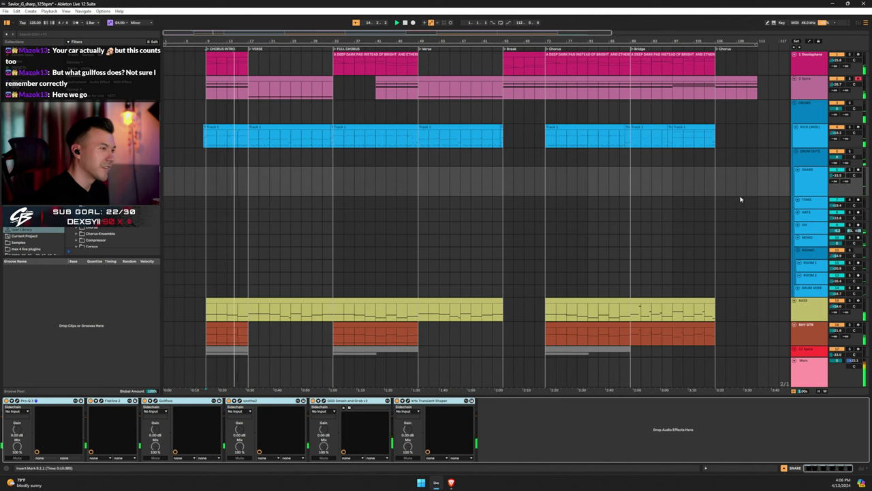
# View the OH track's effect chain, return to the SNARE track's volume and play the full mix
pyautogui.click(816, 180)
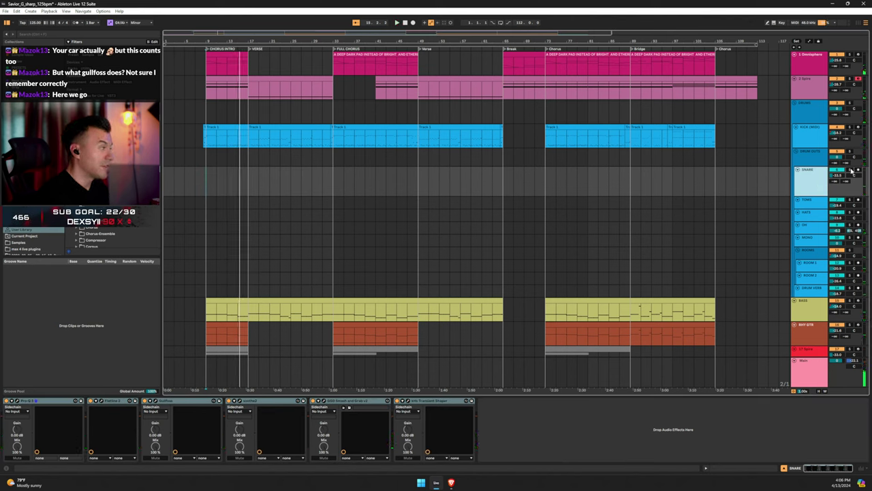
pyautogui.click(811, 229)
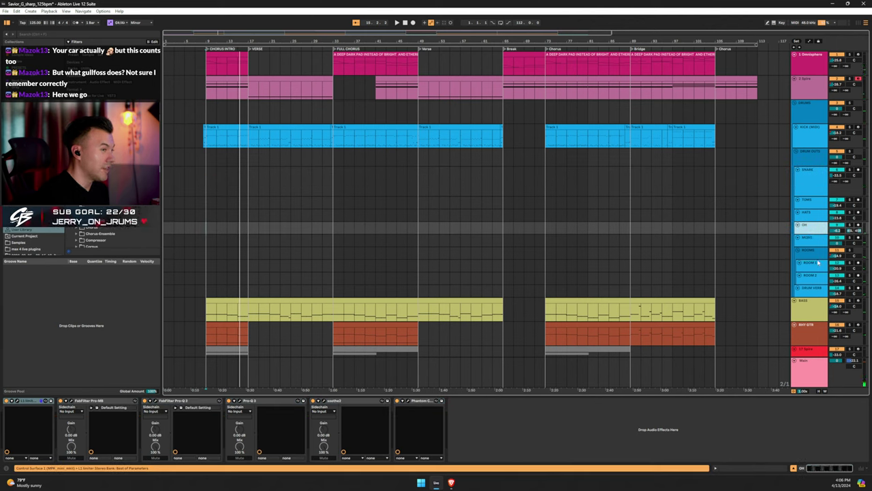
pyautogui.click(833, 180)
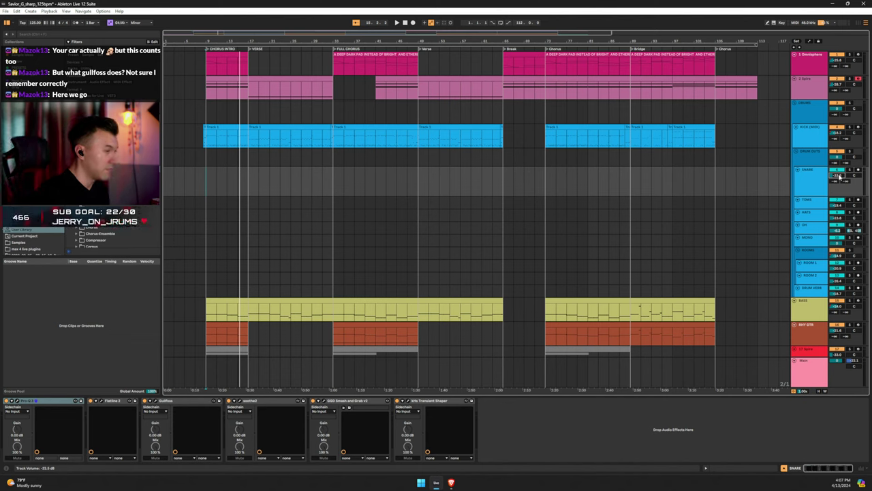
pyautogui.press('space')
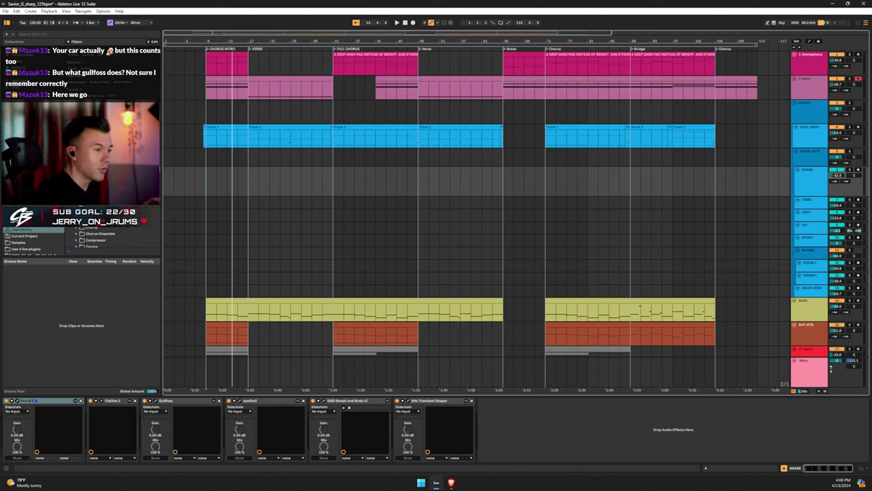
# View the OH track's effect chain and revisit the GGD Smash and Grab v2 and Flatline 2 settings on the SNARE track
pyautogui.click(814, 227)
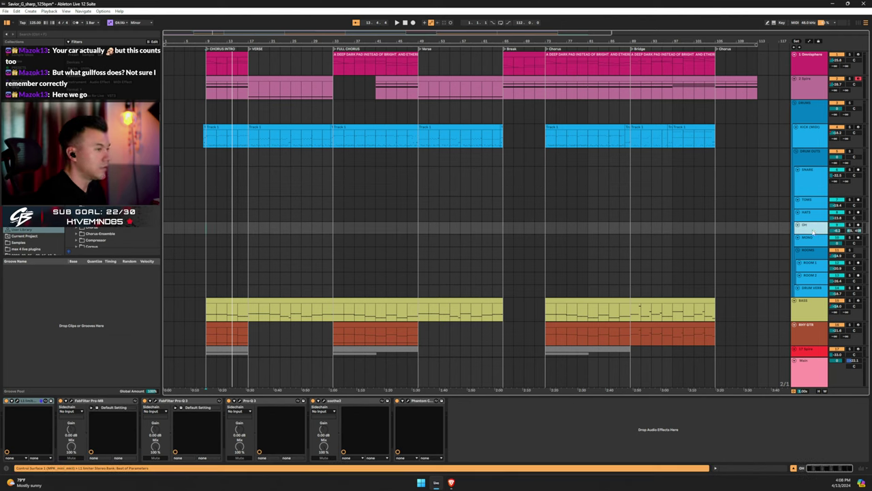
pyautogui.click(808, 185)
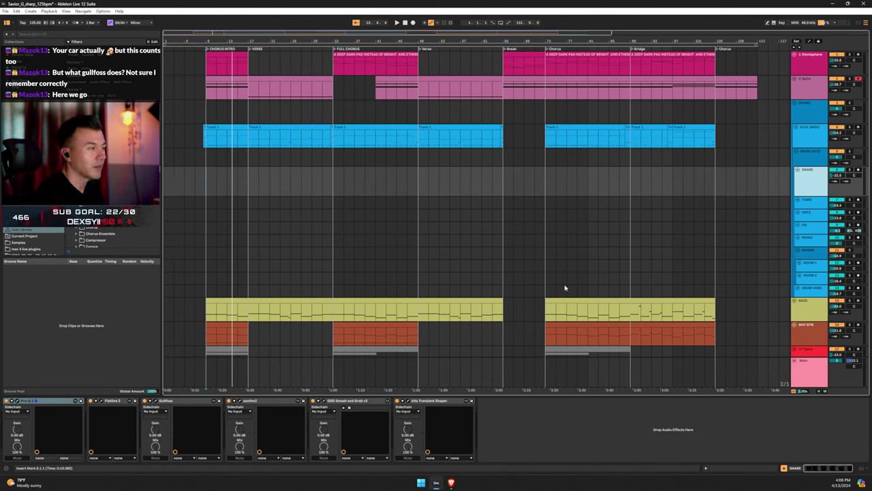
pyautogui.click(323, 403)
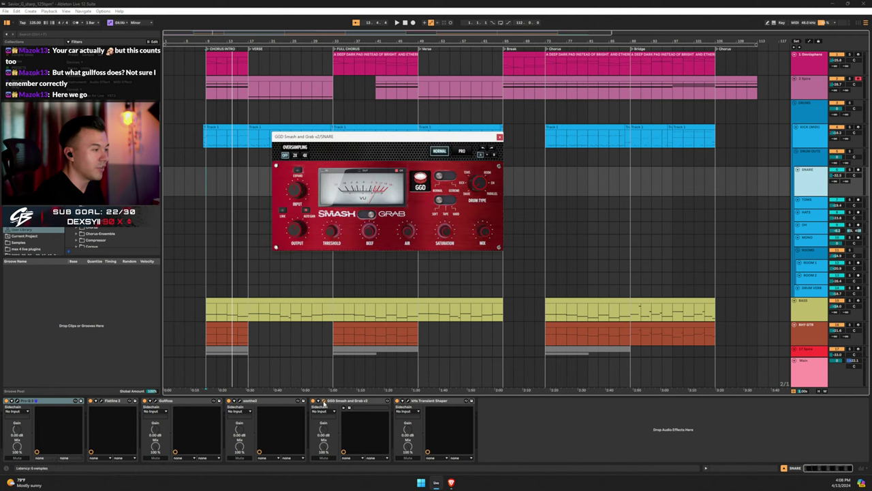
pyautogui.click(500, 137)
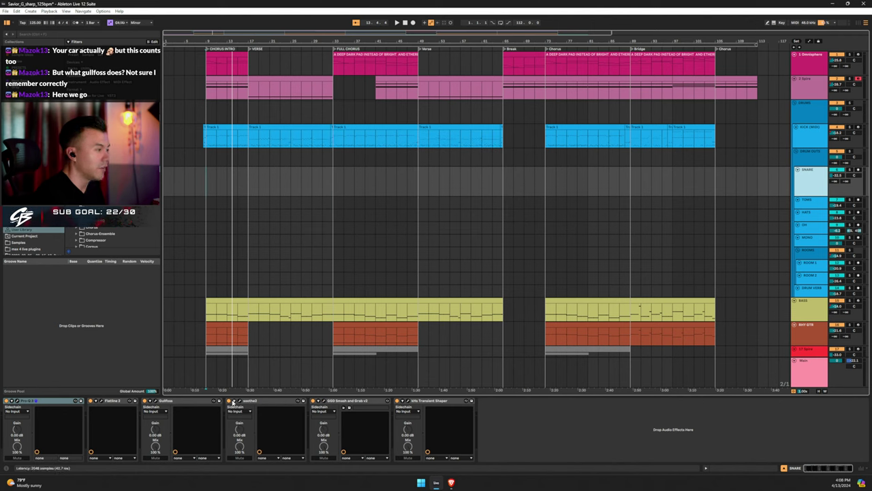
pyautogui.click(104, 402)
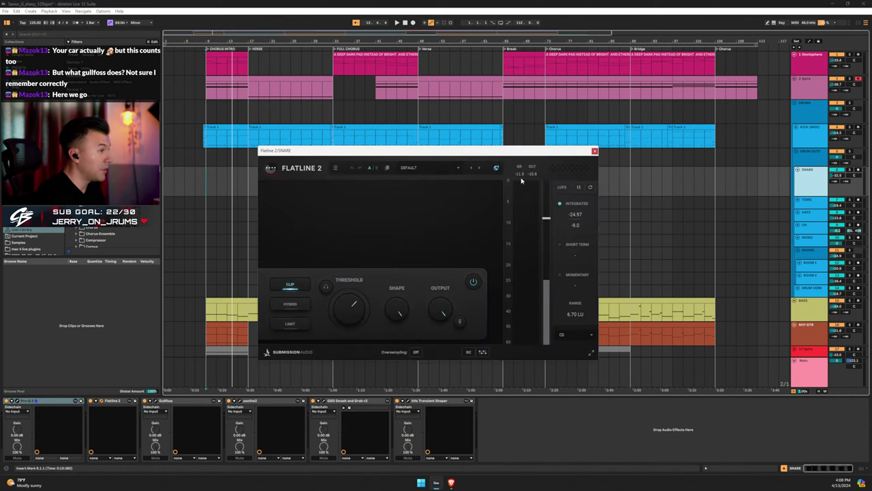
pyautogui.click(595, 150)
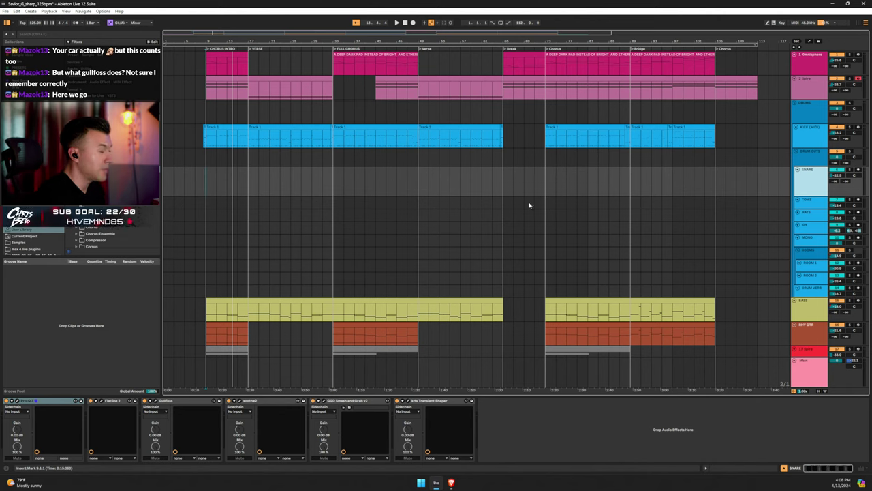
# Show kHs Transient Shaper on the TOMS track and solo that track
pyautogui.click(811, 202)
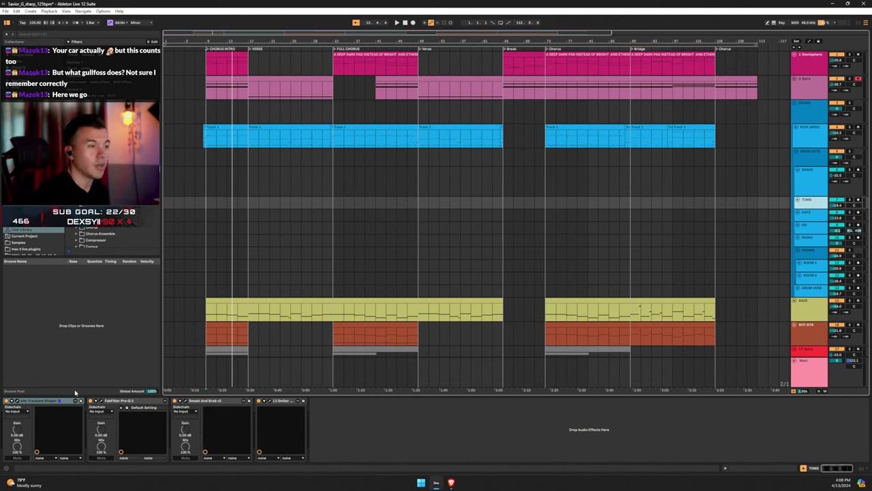
pyautogui.click(18, 402)
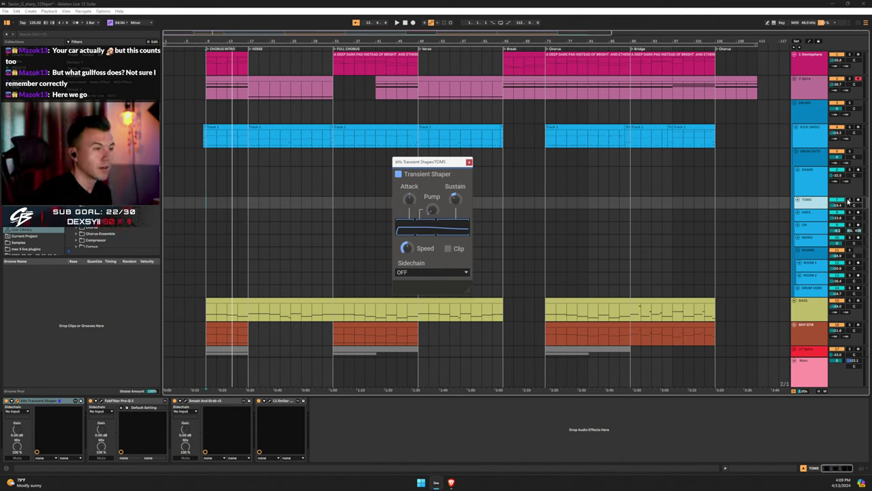
pyautogui.click(750, 140)
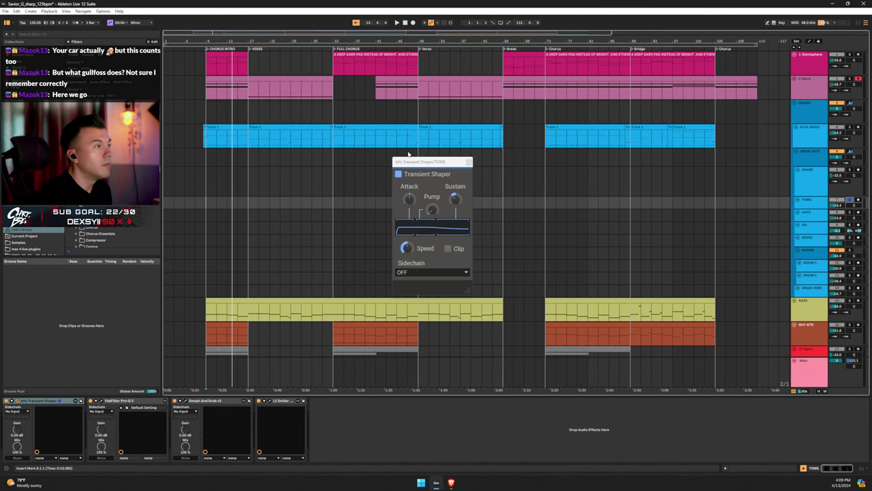
# Loop the one-bar KICK (MIDI) clip just before the Bridge marker and play the soloed toms
pyautogui.click(625, 156)
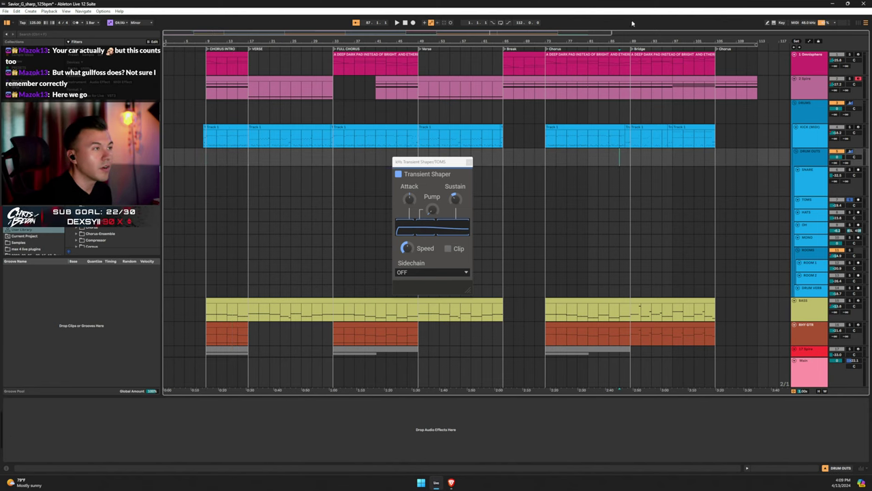
pyautogui.press('+')
pyautogui.press('+')
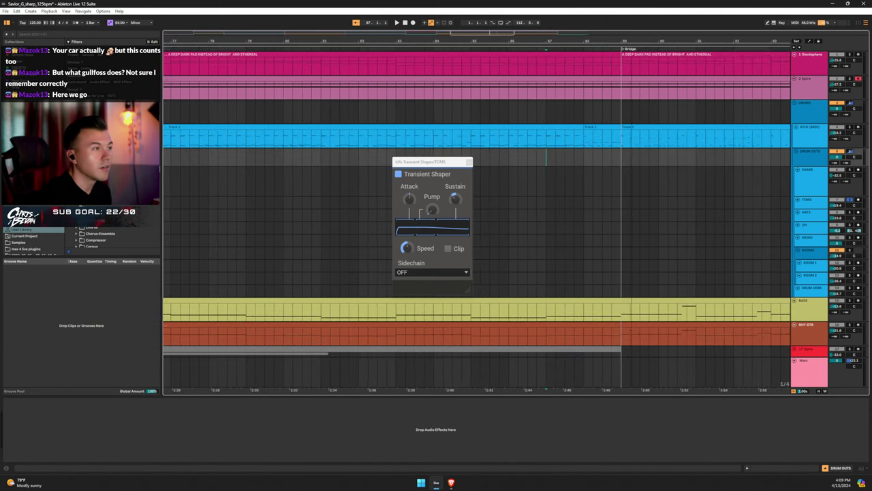
pyautogui.click(590, 128)
pyautogui.hotkey('ctrl', 'l')
pyautogui.press('space')
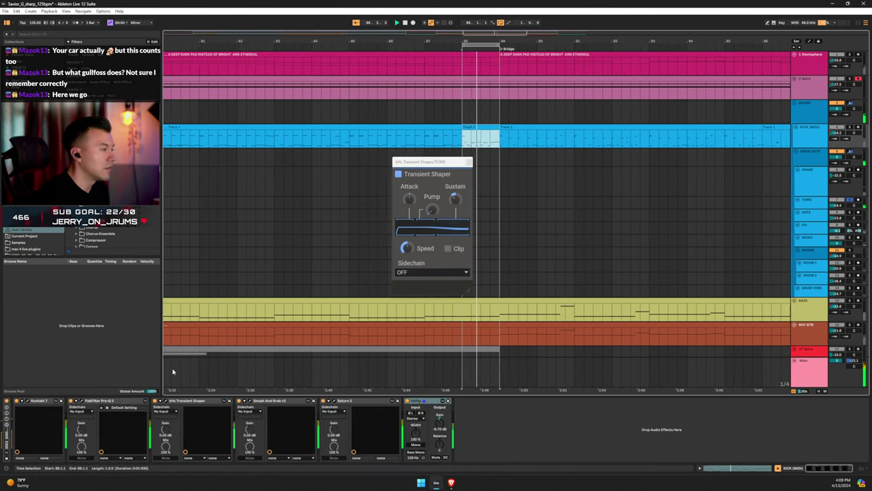
# Return to the TOMS effect chain, bypass its devices and play the fill with only kHs Transient Shaper switched on
pyautogui.press('Down')
pyautogui.press('Down')
pyautogui.press('Down')
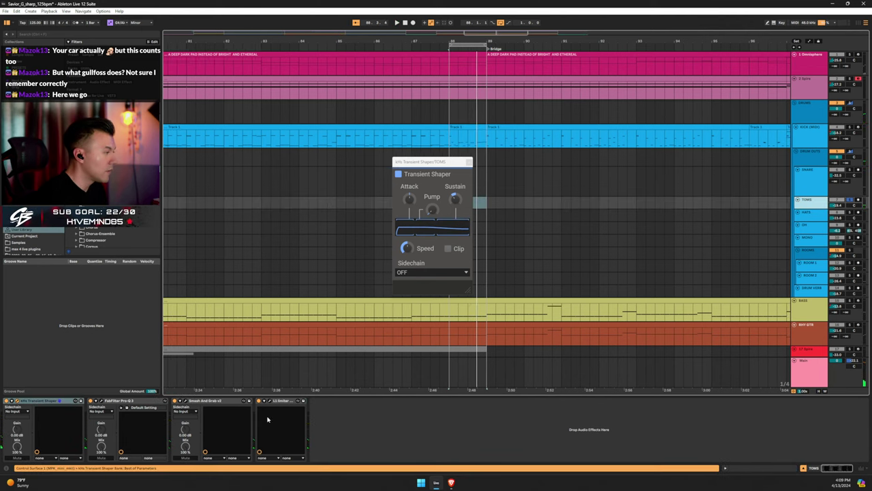
pyautogui.click(2, 407)
pyautogui.hotkey('ctrl', 'a')
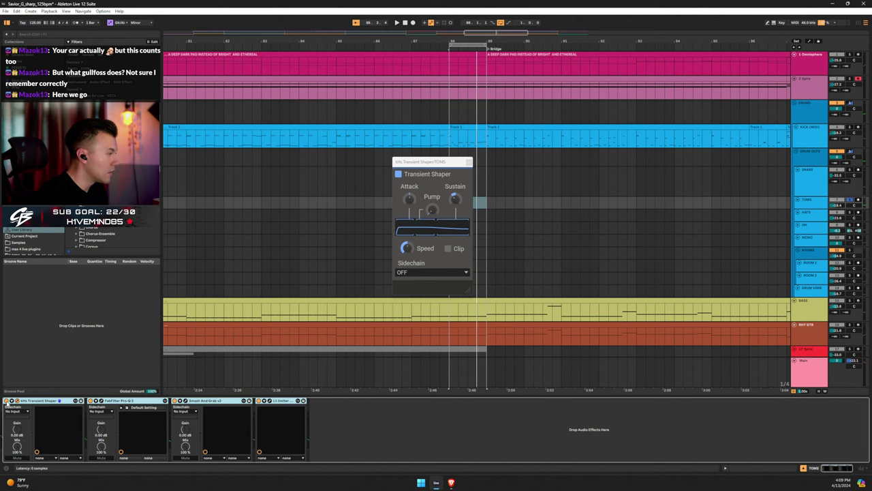
pyautogui.press('space')
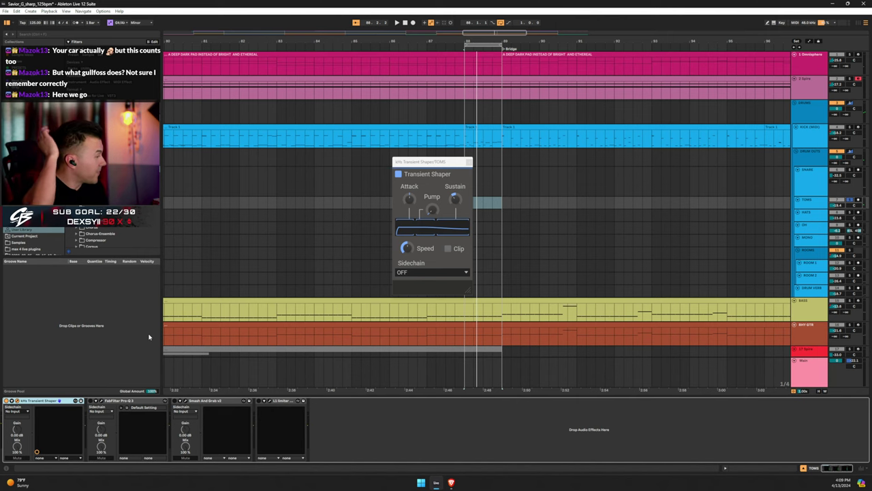
# Show FabFilter Pro-Q 3 on the TOMS track and switch it on while the looped toms play
pyautogui.click(97, 400)
pyautogui.moveTo(538, 190); pyautogui.dragTo(362, 88)
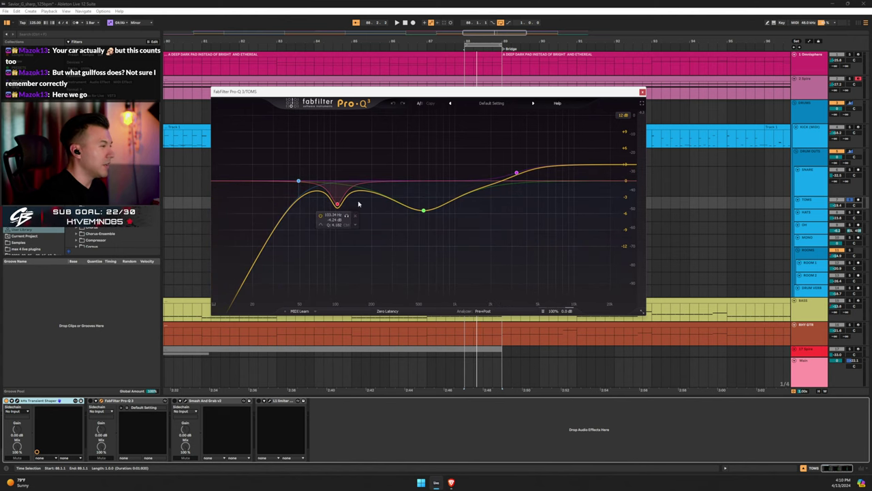
pyautogui.click(92, 402)
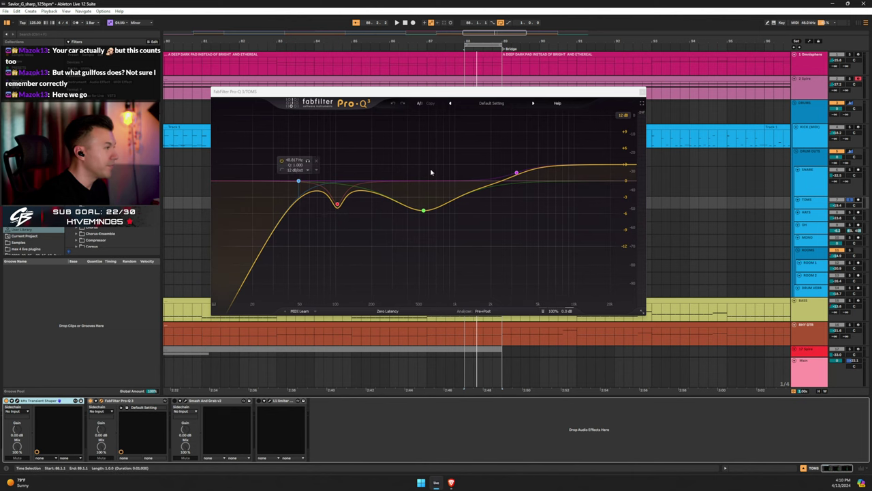
pyautogui.press('space')
pyautogui.click(364, 229)
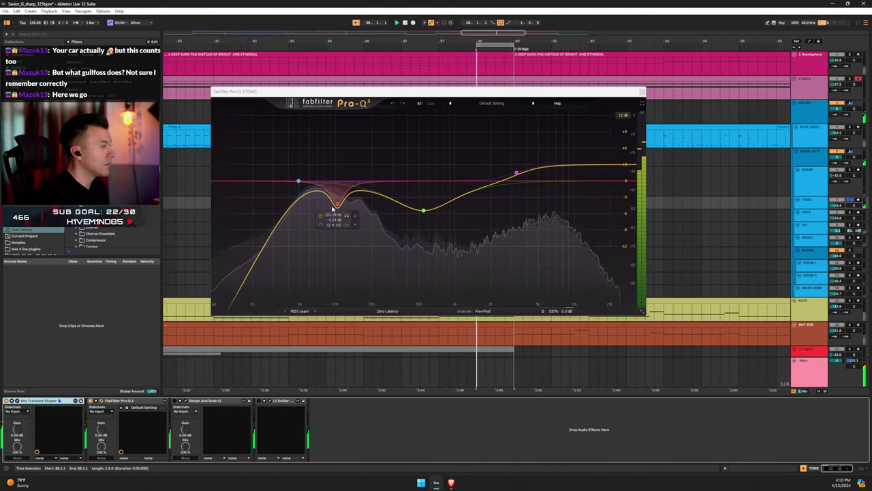
# Audition the toms' narrow bell near 100 Hz and wide bell near 545 Hz by boosting each strongly, restoring its cut after listening
pyautogui.moveTo(336, 276); pyautogui.dragTo(333, 224)
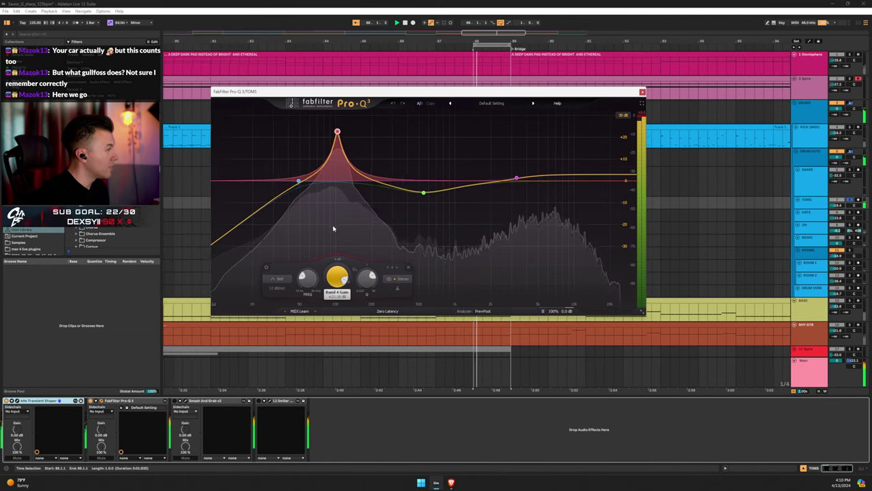
pyautogui.moveTo(337, 125); pyautogui.dragTo(338, 203)
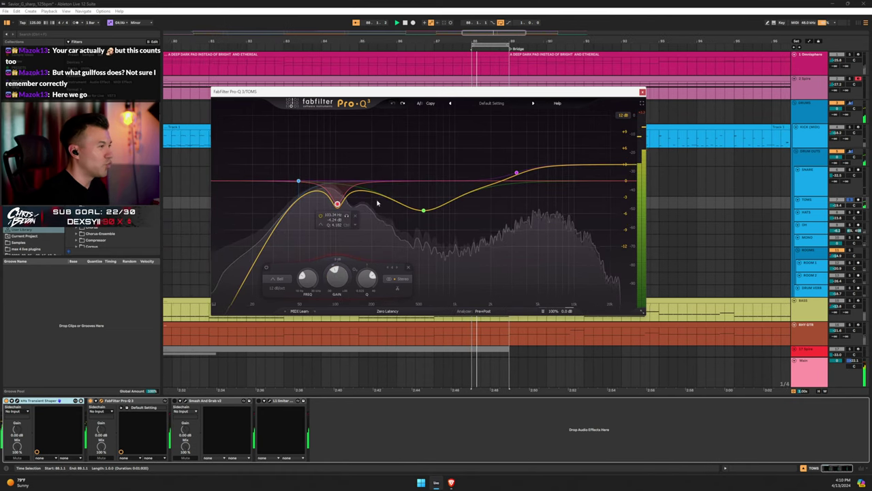
pyautogui.click(423, 210)
pyautogui.moveTo(424, 276); pyautogui.dragTo(402, 168)
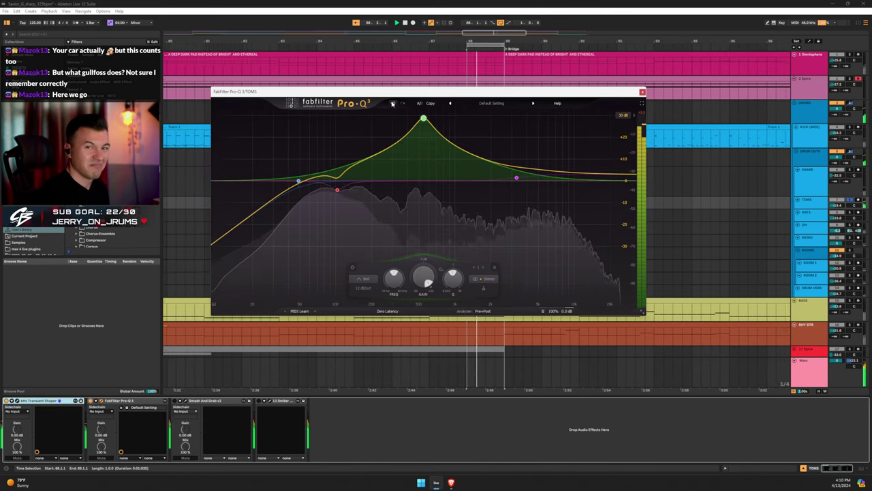
# Compare the toms with and without the Pro-Q 3 high shelf by repeatedly bypassing and re-enabling that band
pyautogui.click(518, 174)
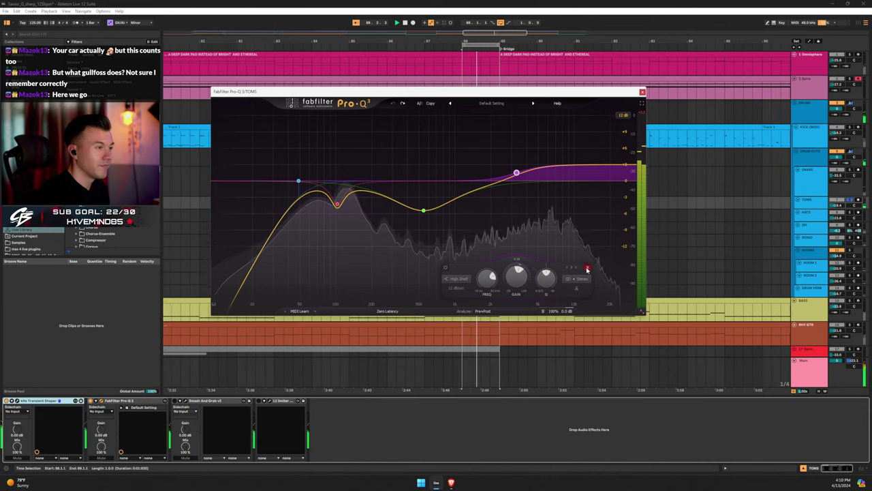
pyautogui.click(446, 267)
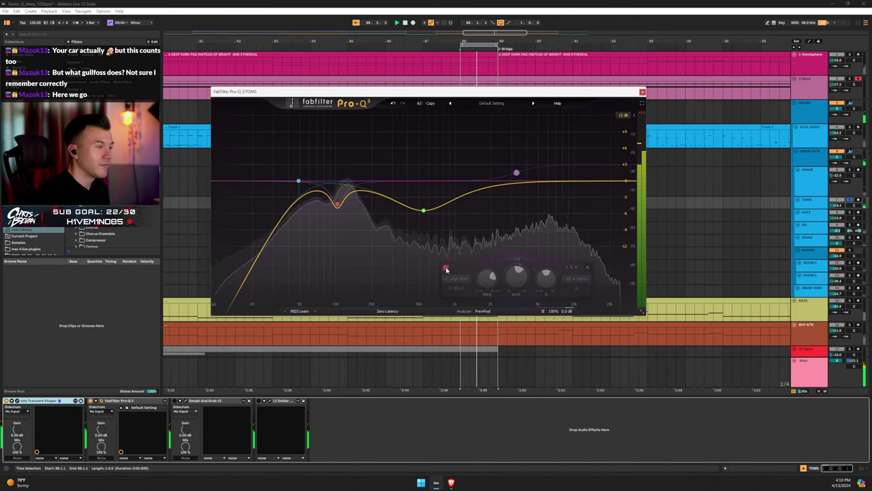
pyautogui.click(446, 267)
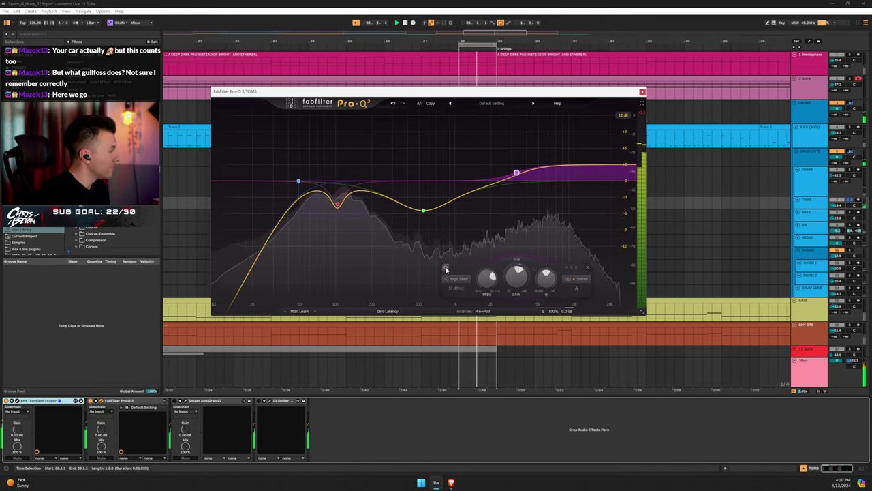
pyautogui.click(445, 268)
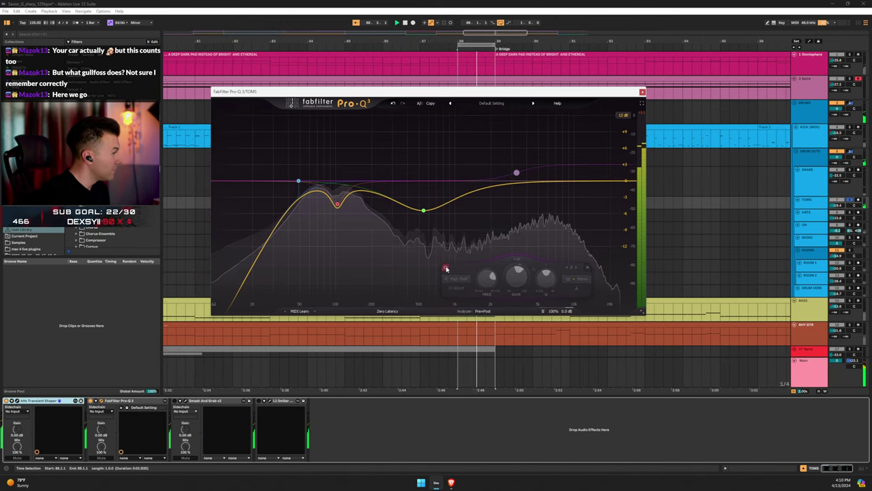
pyautogui.click(445, 268)
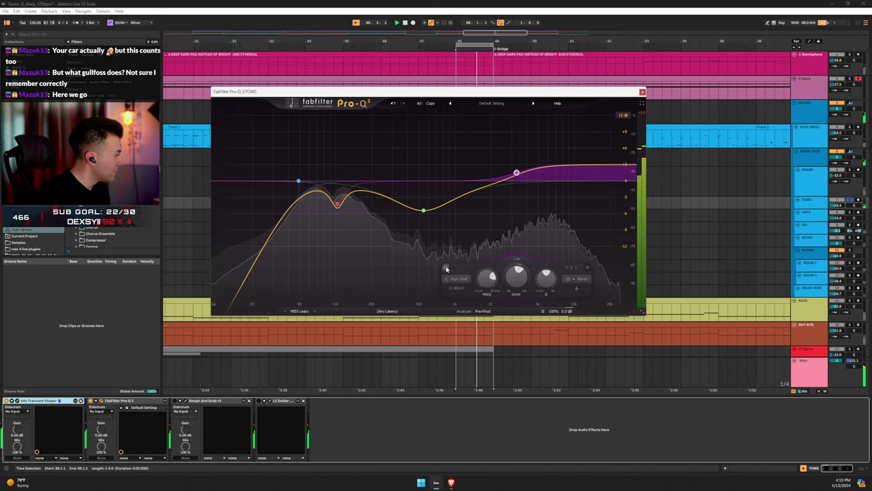
pyautogui.click(446, 267)
pyautogui.click(446, 268)
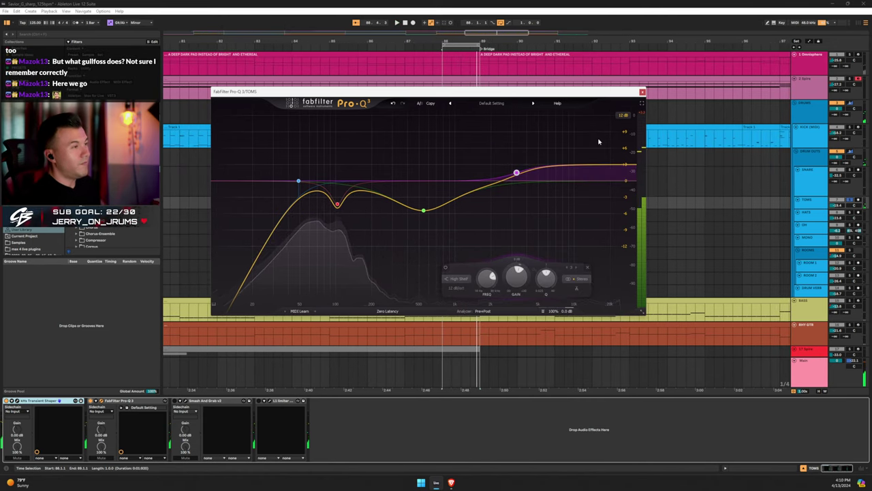
# Review the low cut, both bell cuts and the high shelf in the TOMS Pro-Q 3 and close the equalizer
pyautogui.click(299, 180)
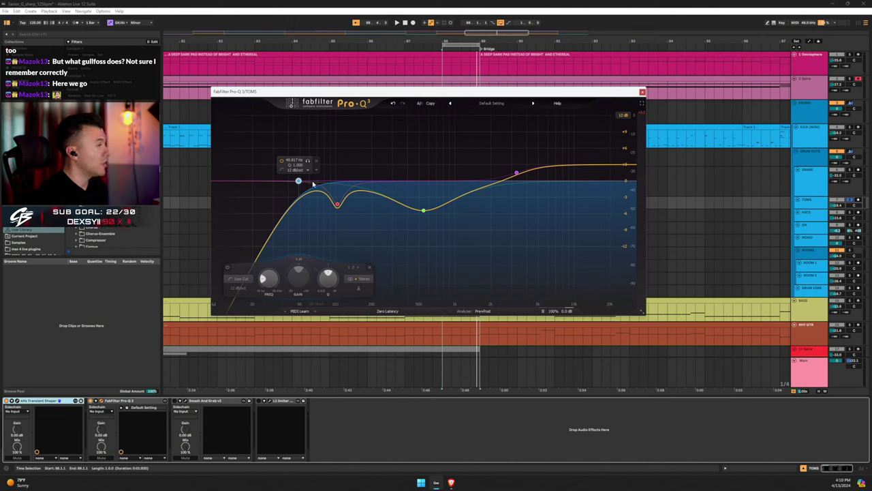
pyautogui.click(337, 204)
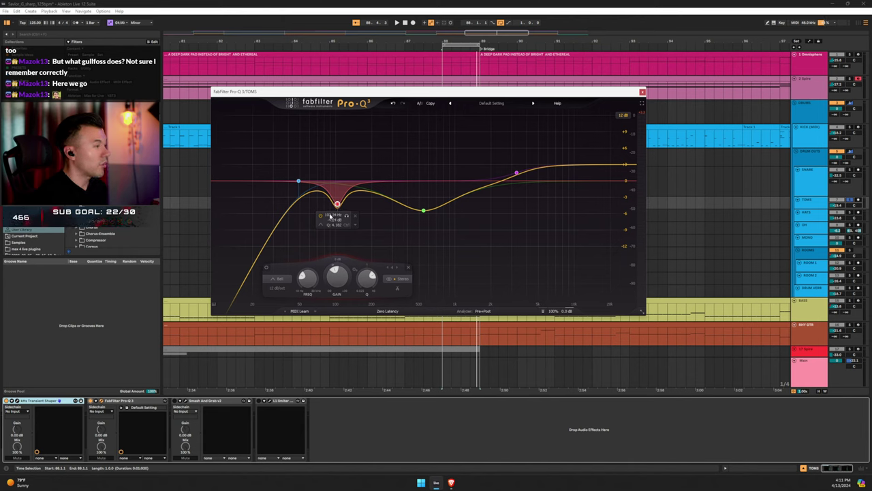
pyautogui.click(424, 212)
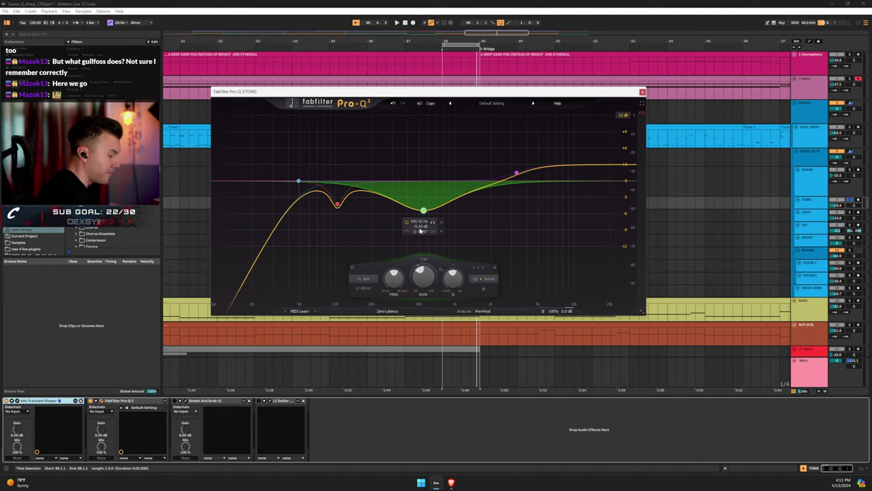
pyautogui.click(517, 175)
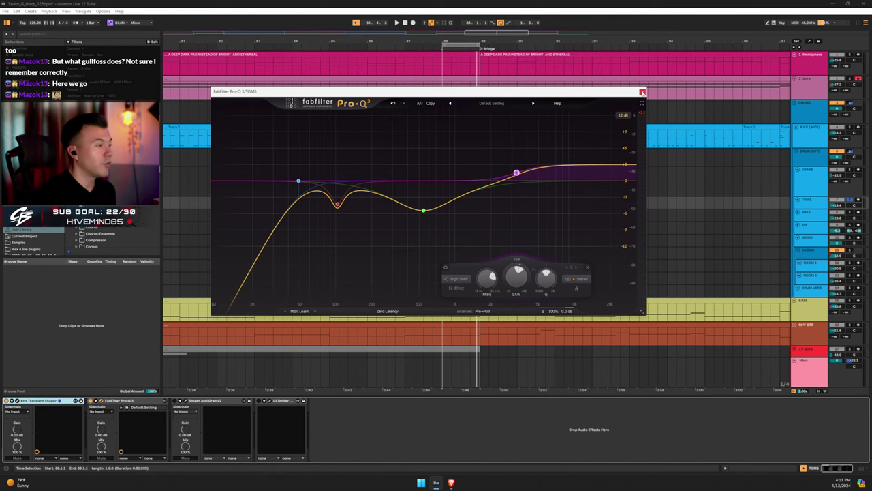
pyautogui.click(642, 92)
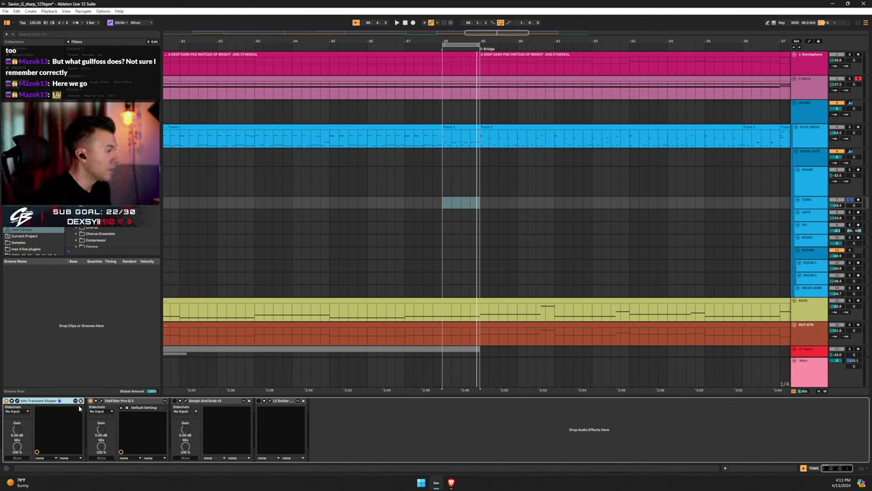
# Show Smash And Grab v2 on the TOMS track and switch it on while the looped toms play
pyautogui.click(188, 401)
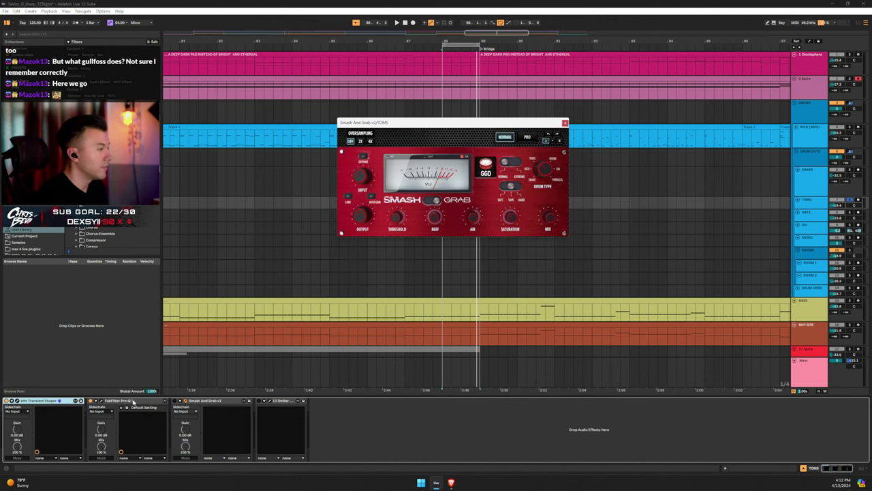
pyautogui.press('space')
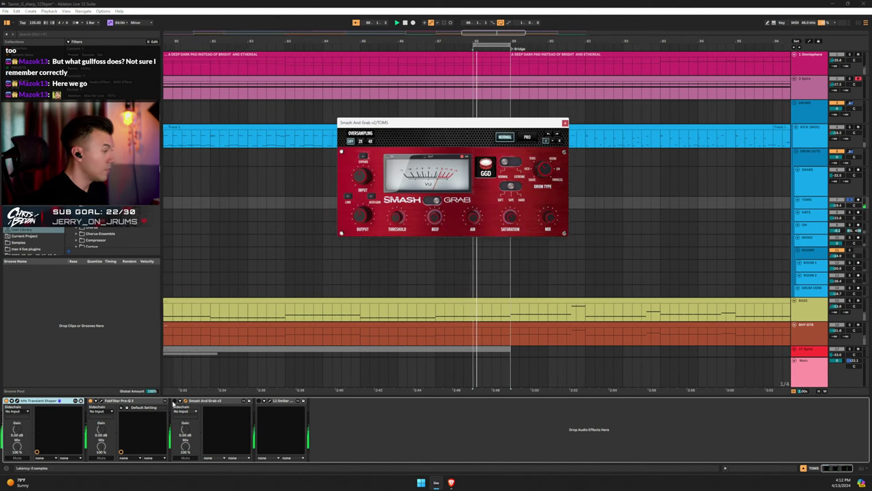
pyautogui.click(175, 403)
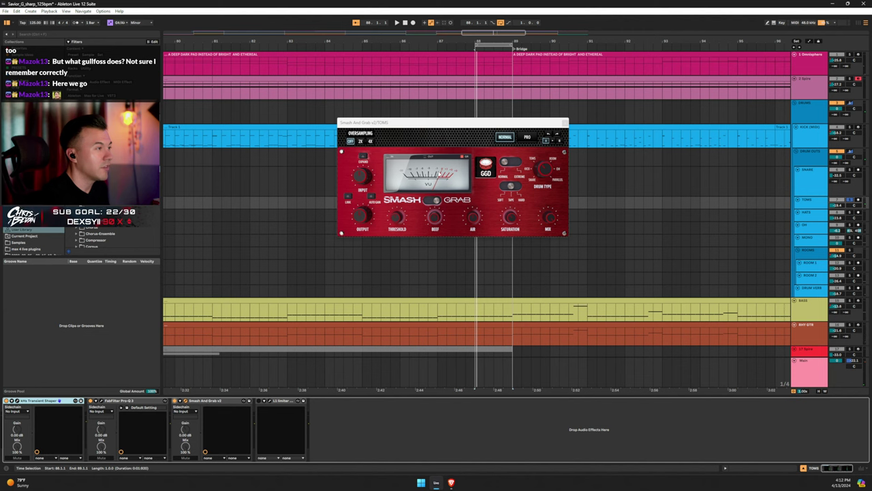
# Play the looped toms through Smash And Grab v2, point out its Saturation control and close the plugin
pyautogui.press('space')
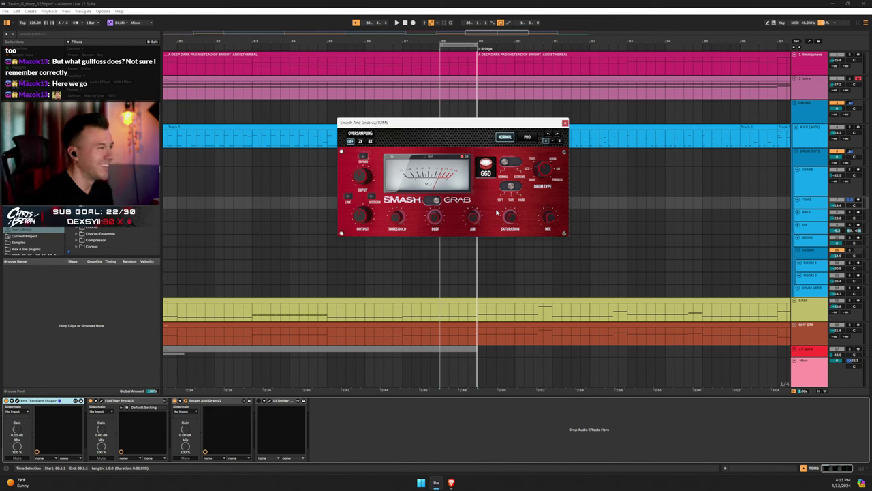
pyautogui.press('space')
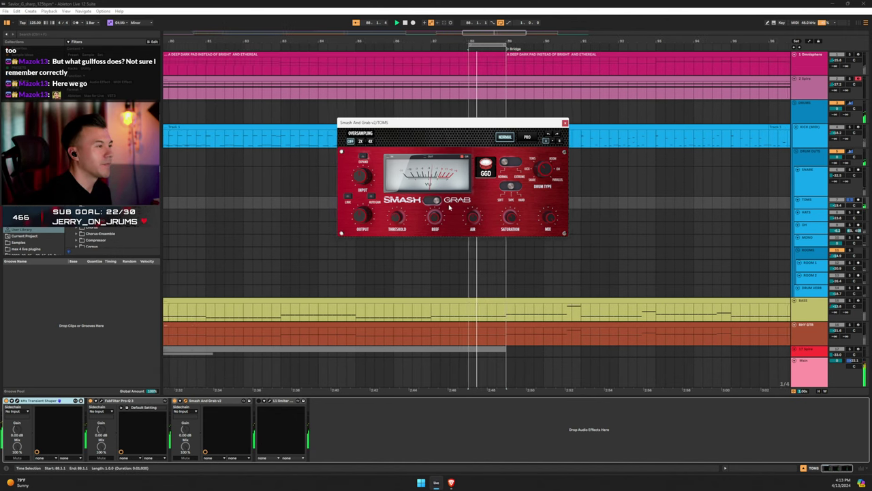
pyautogui.moveTo(513, 218)
pyautogui.mouseDown()
pyautogui.moveTo(504, 137)
pyautogui.moveTo(498, 187)
pyautogui.moveTo(508, 220)
pyautogui.mouseUp()
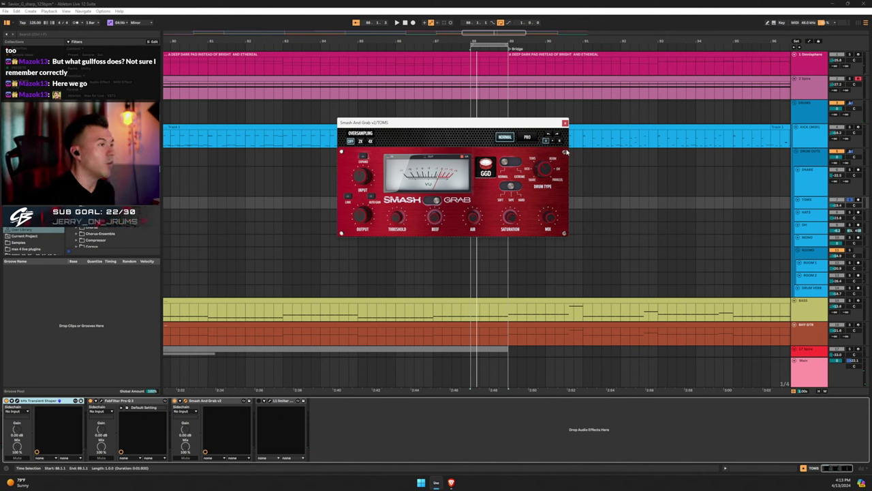
pyautogui.click(565, 123)
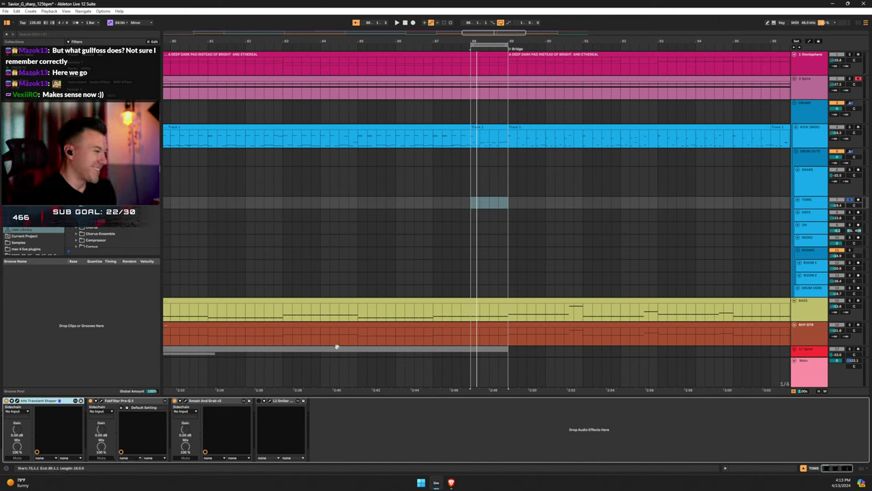
# Show the L1 limiter on the TOMS track, switch it on while the loop plays, and close its window
pyautogui.click(269, 401)
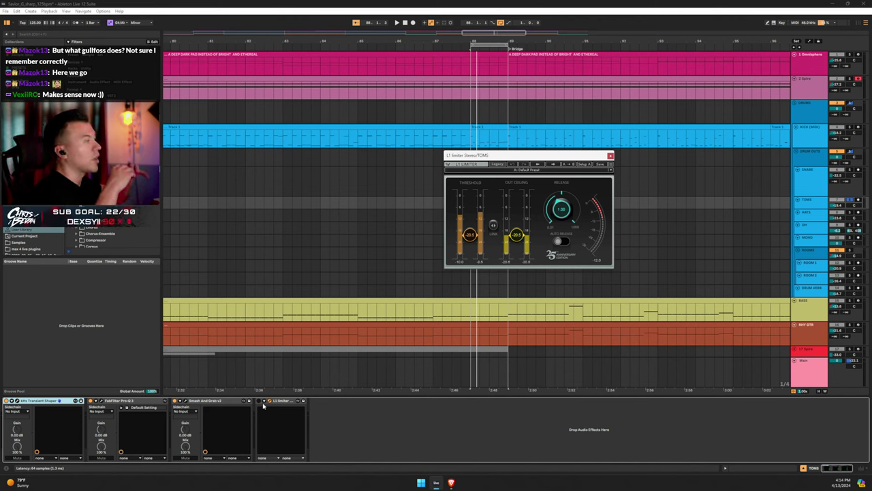
pyautogui.press('space')
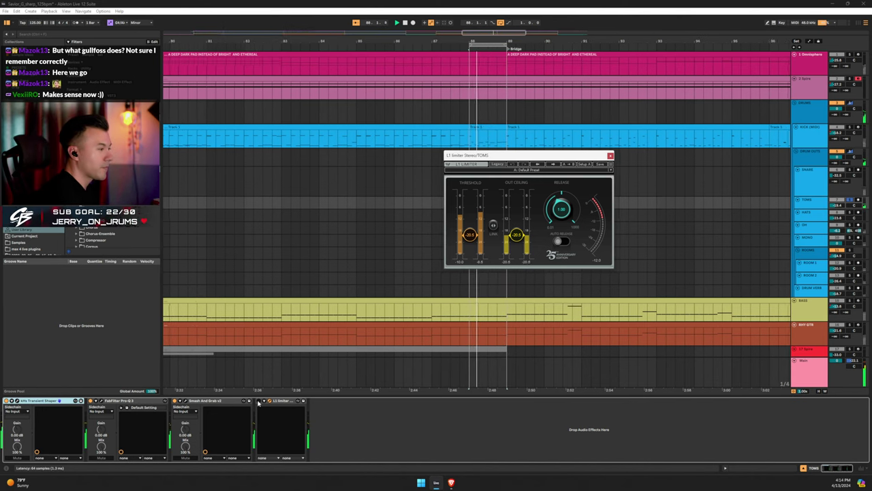
pyautogui.click(259, 401)
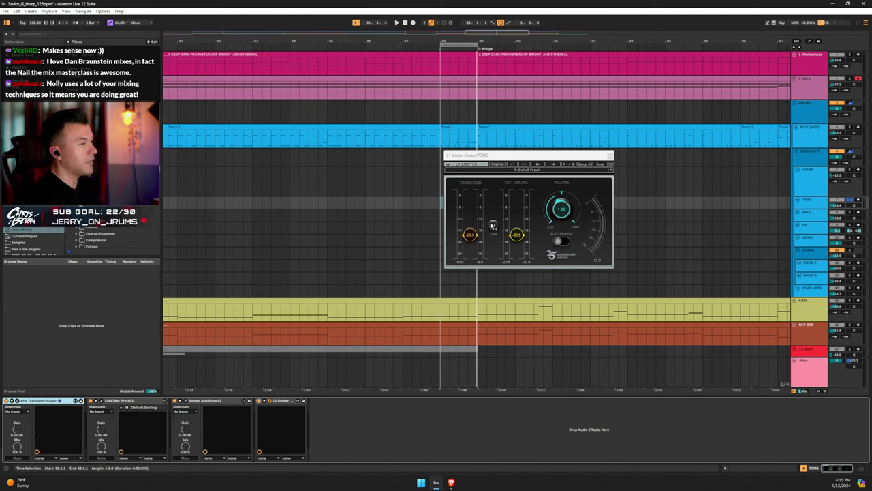
pyautogui.click(816, 230)
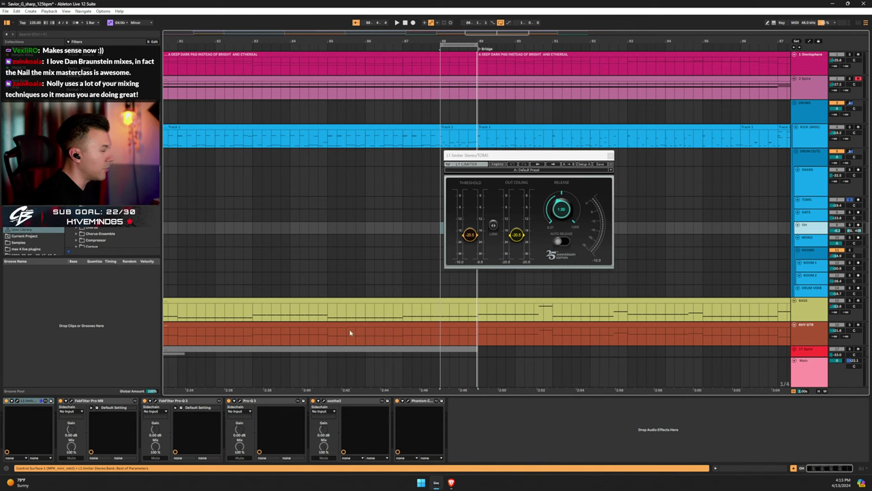
pyautogui.click(610, 155)
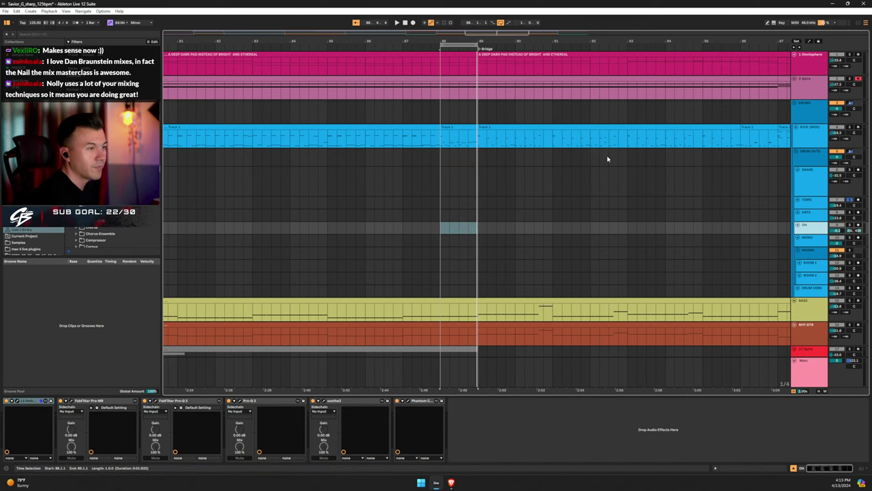
# Look through the SNARE, TOMS and HATS device chains and open the Pro-Q 3 on HATS
pyautogui.click(810, 193)
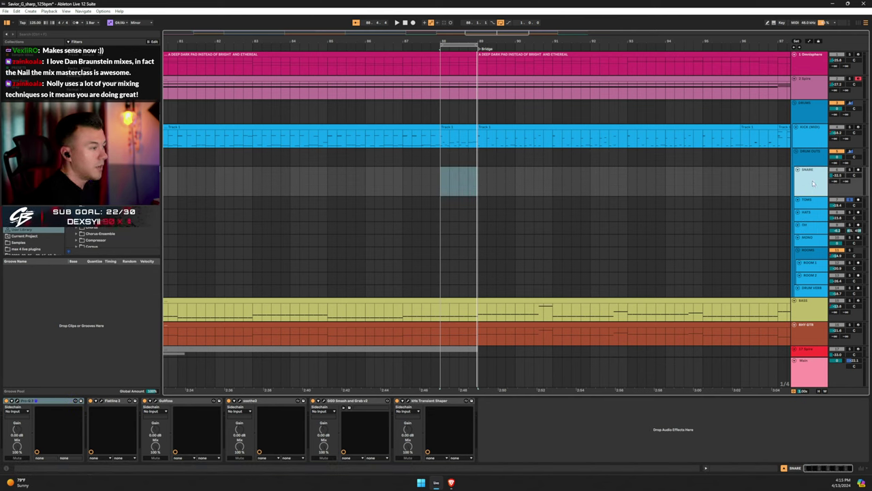
pyautogui.click(813, 201)
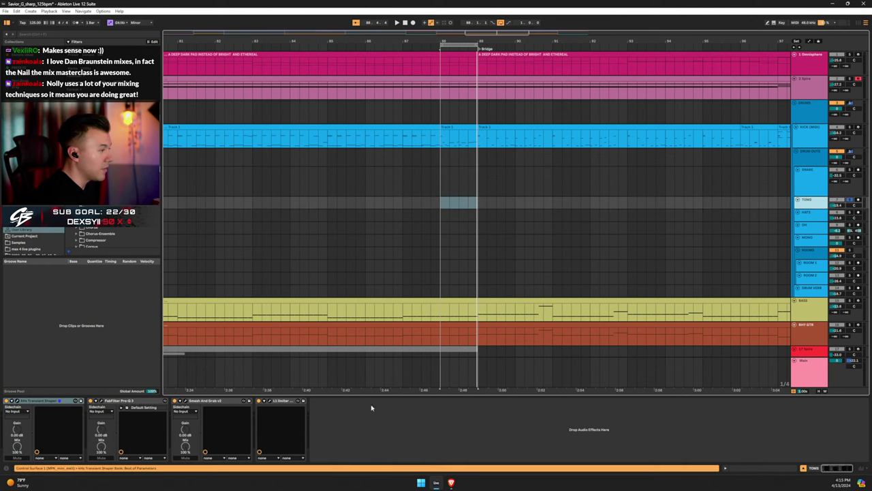
pyautogui.click(806, 213)
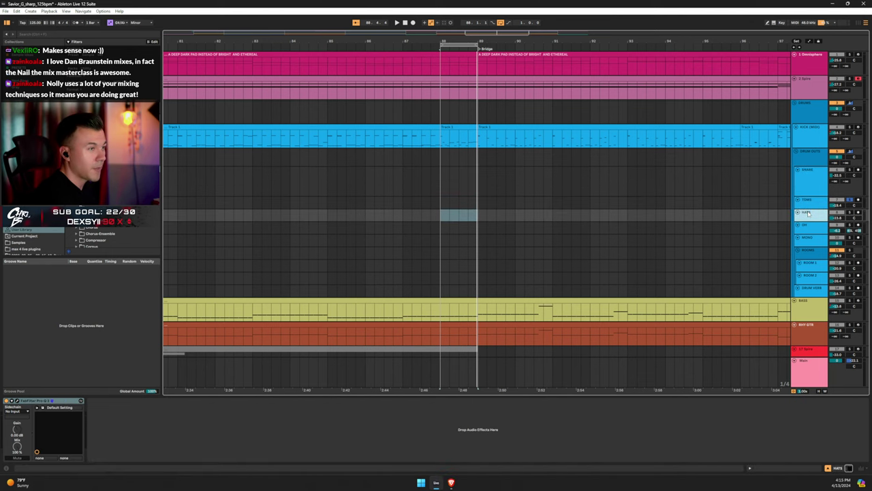
pyautogui.click(16, 401)
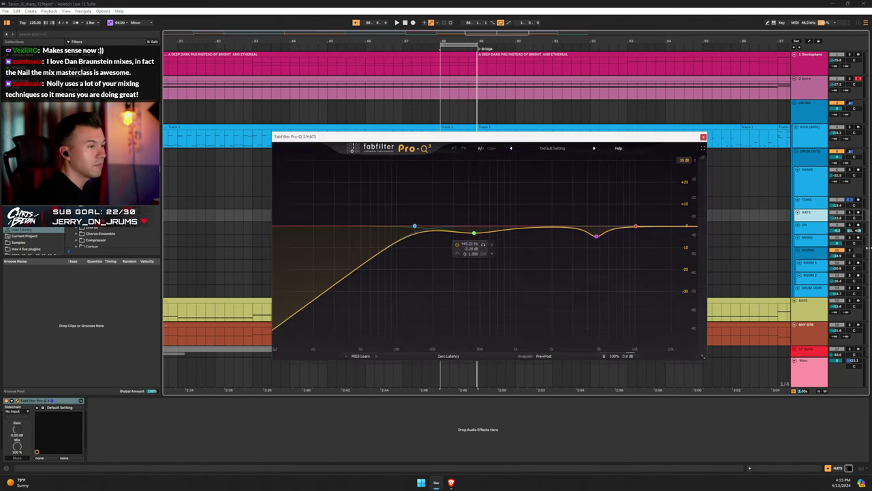
# Solo the HATS track, move the equalizer window clear of the kick clip and play the hats from the arrangement
pyautogui.click(851, 216)
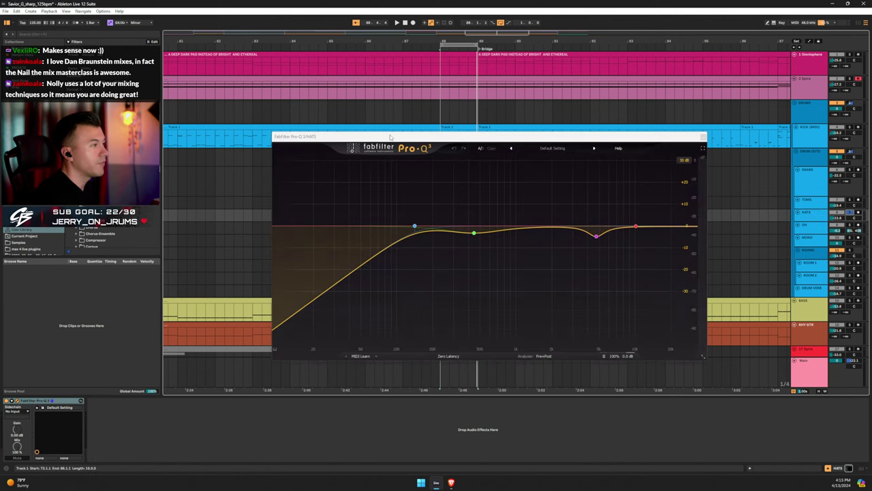
pyautogui.moveTo(293, 137); pyautogui.dragTo(335, 162)
pyautogui.click(288, 128)
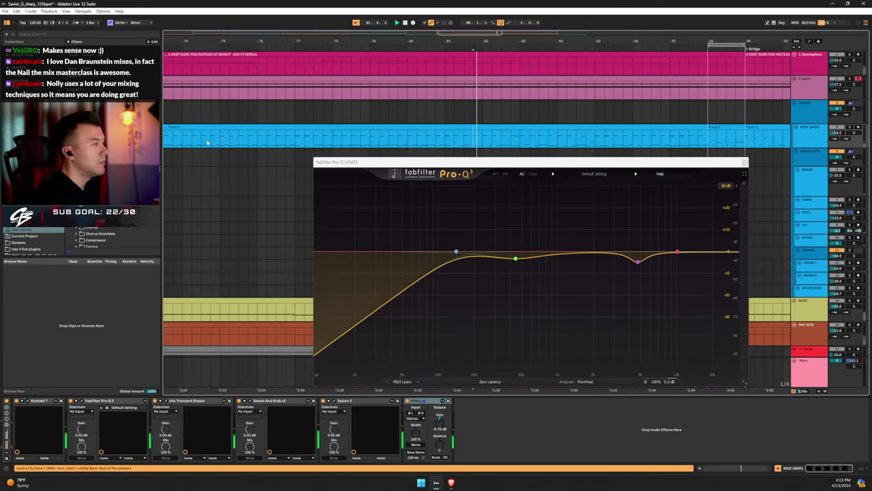
pyautogui.press('space')
pyautogui.scroll(-3, 595, 137)
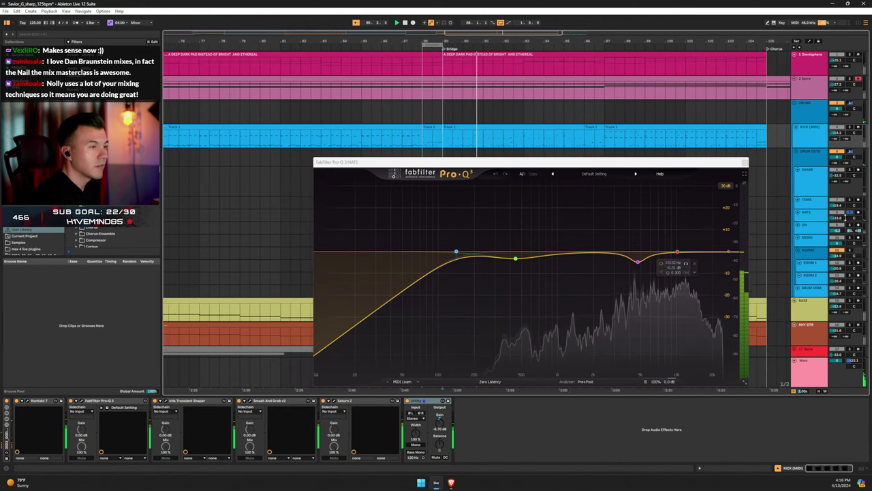
# Audition the HATS Pro-Q 3 bell near 4.7 kHz by changing its gain, restore its cut and close the equalizer
pyautogui.click(810, 212)
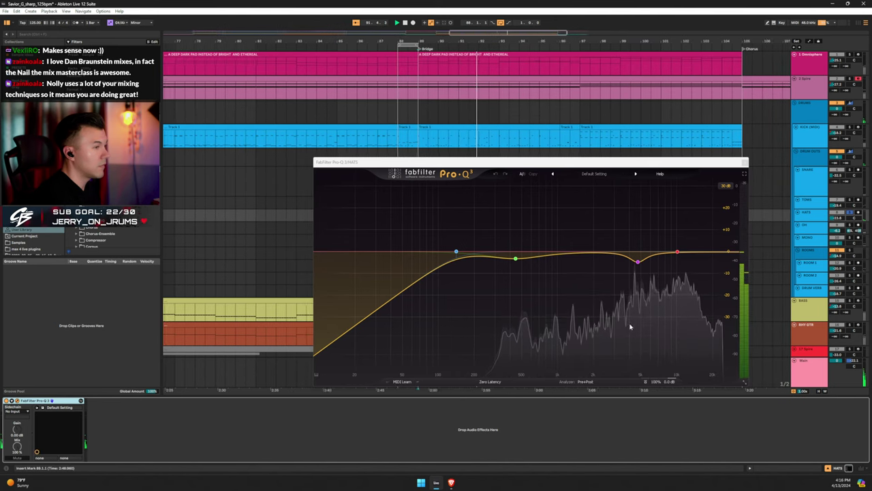
pyautogui.click(638, 261)
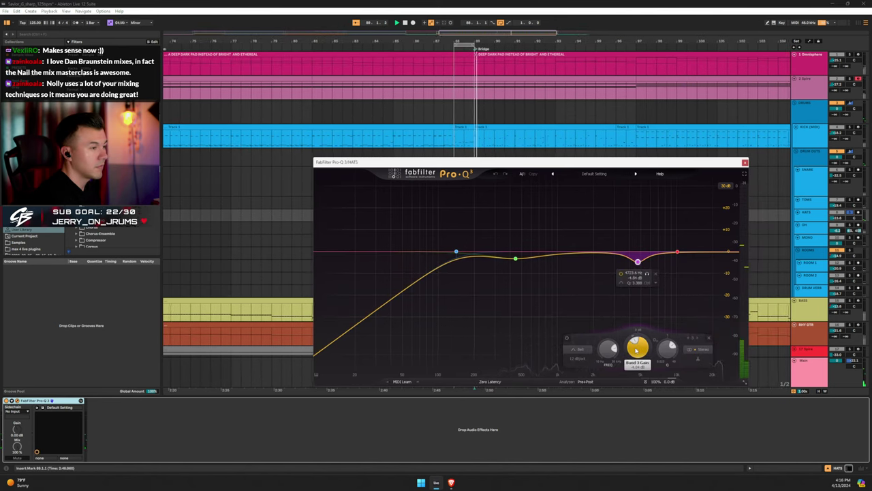
pyautogui.moveTo(638, 349)
pyautogui.mouseDown()
pyautogui.moveTo(636, 300)
pyautogui.moveTo(638, 345)
pyautogui.mouseUp()
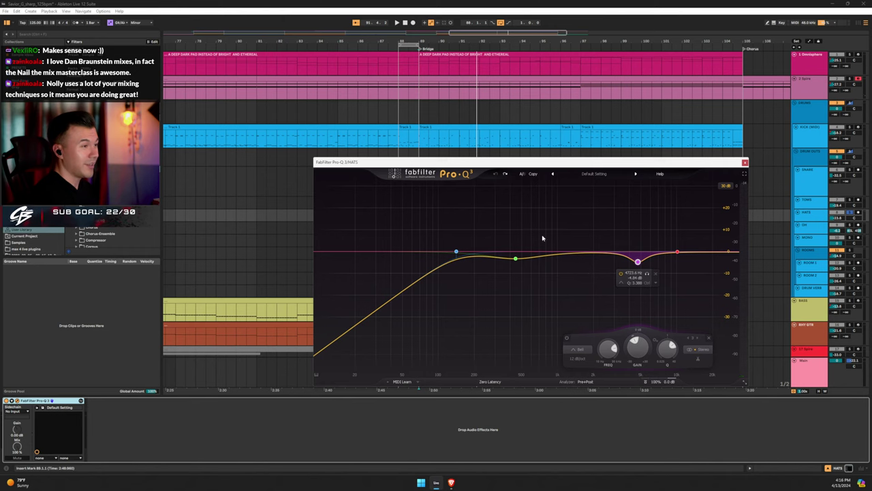
pyautogui.click(745, 162)
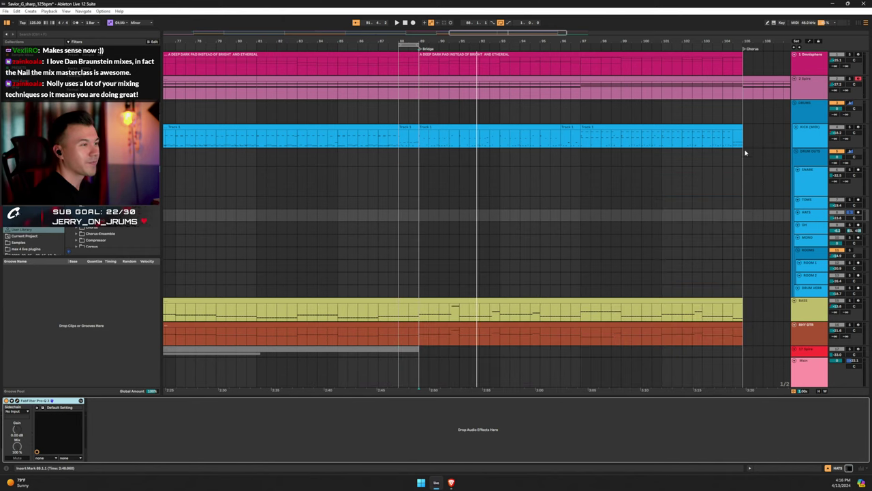
# Solo the OH track, play the overheads through its effect chain and open the L1 limiter
pyautogui.click(809, 228)
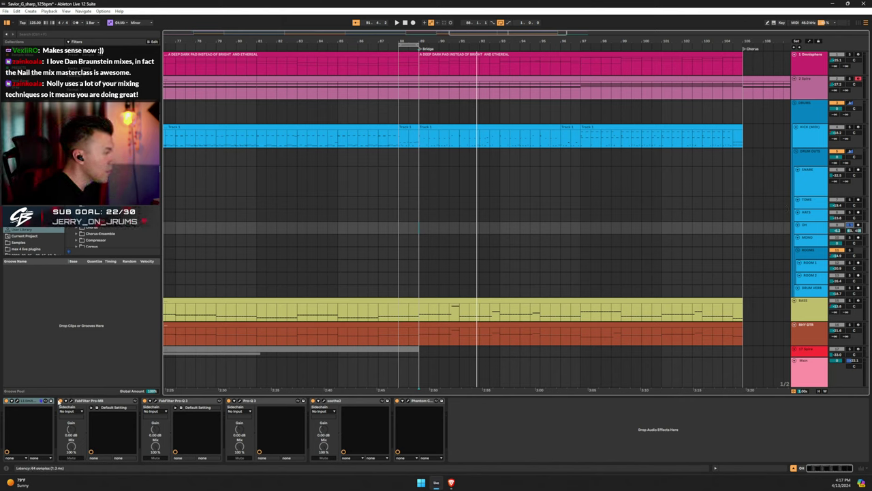
pyautogui.click(32, 409)
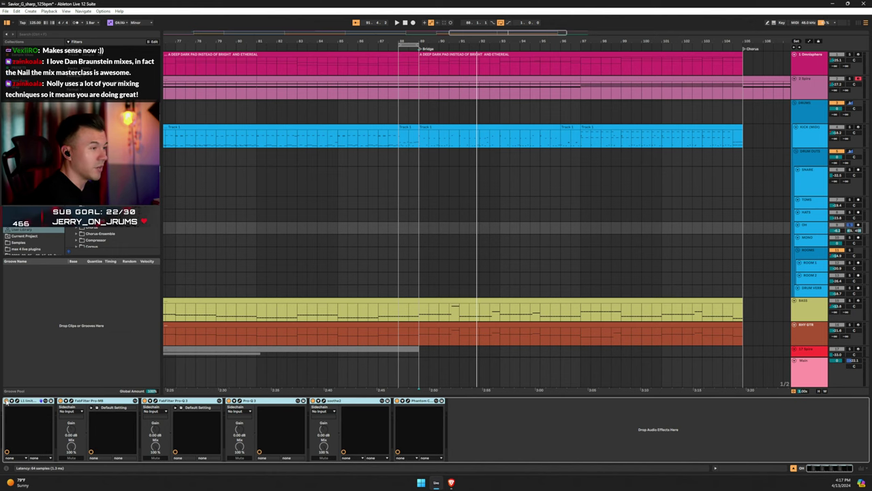
pyautogui.press('space')
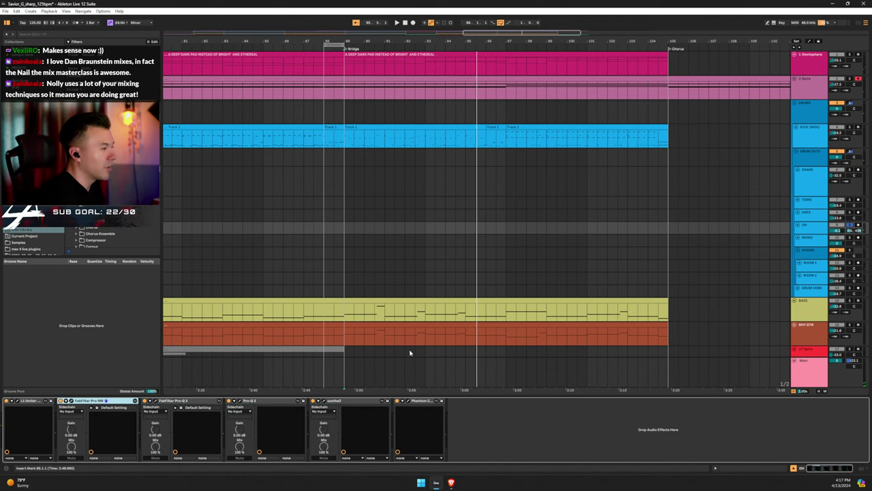
pyautogui.click(16, 402)
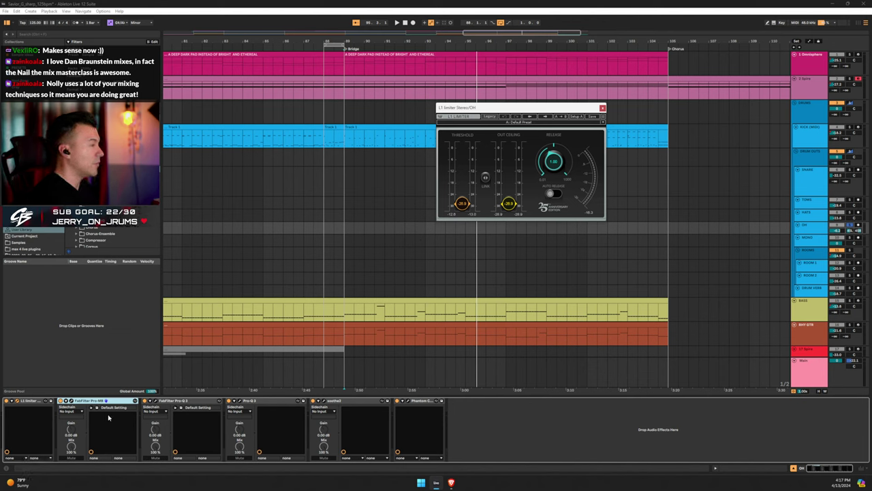
# Bypass all OH devices after the L1 limiter and audition the overheads with only the limiter in the chain
pyautogui.keyDown('shift'); pyautogui.click(414, 403); pyautogui.keyUp('shift')
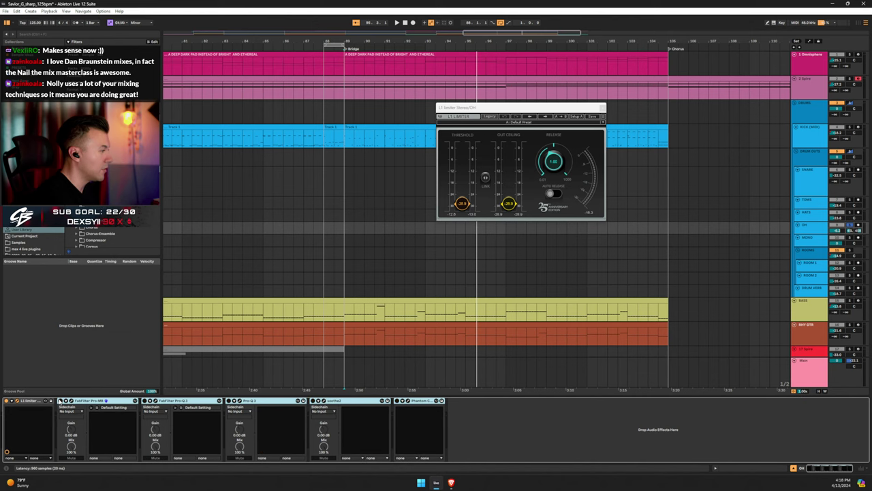
pyautogui.click(567, 411)
pyautogui.click(6, 400)
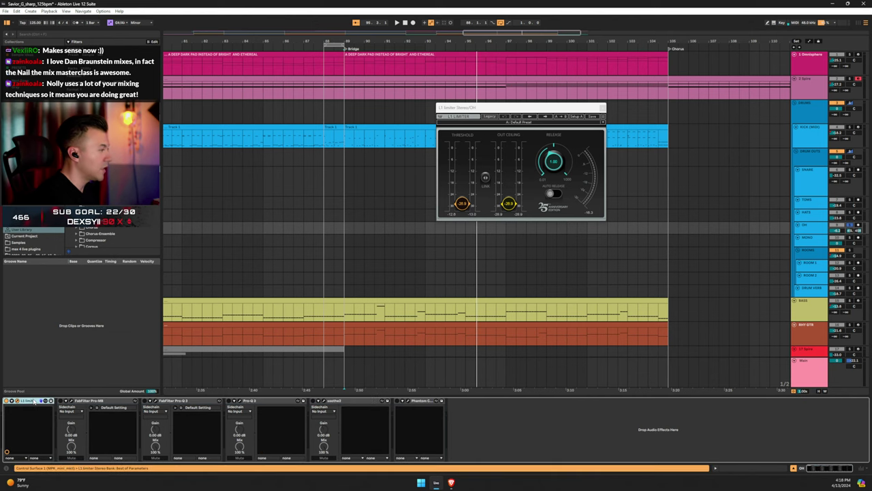
pyautogui.press('space')
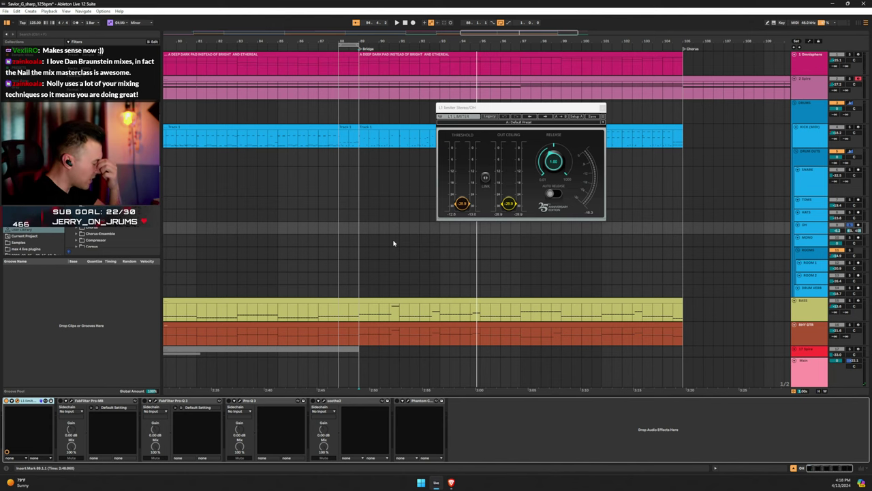
# Enable FabFilter Pro-MB on the OH track and adjust its Band 1 threshold while the bridge plays
pyautogui.click(72, 401)
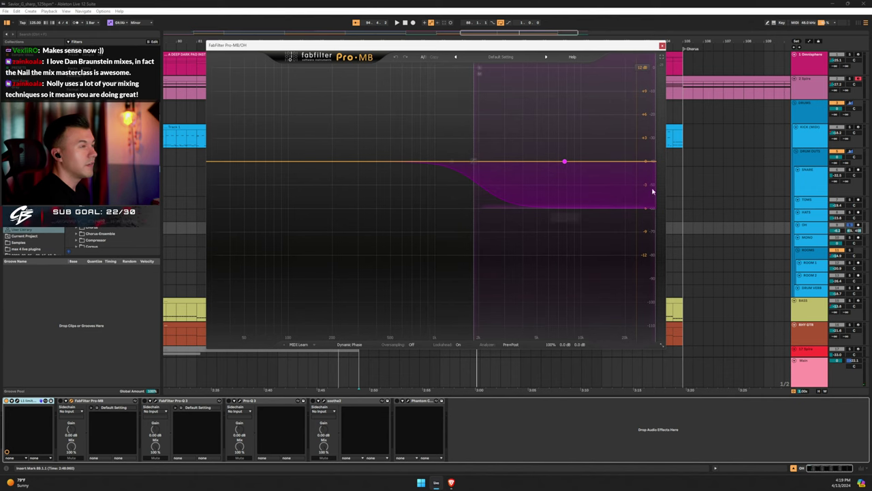
pyautogui.press('space')
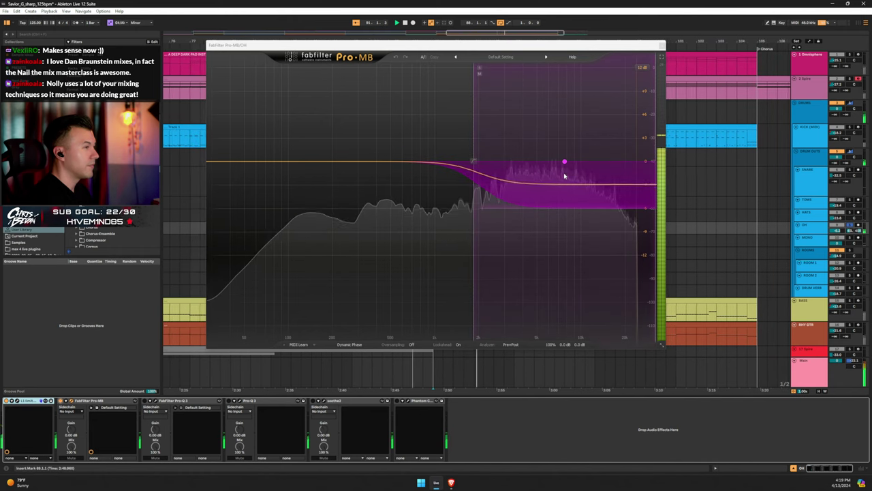
pyautogui.moveTo(565, 171)
pyautogui.moveTo(505, 287); pyautogui.dragTo(503, 296)
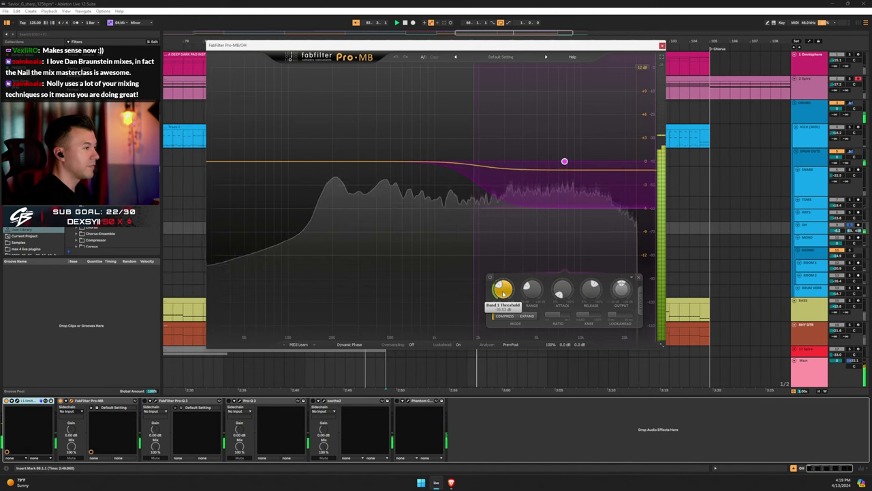
# Compare the overheads with Pro-MB bypassed and active during playback, stop the song, and close the plugin window
pyautogui.click(61, 402)
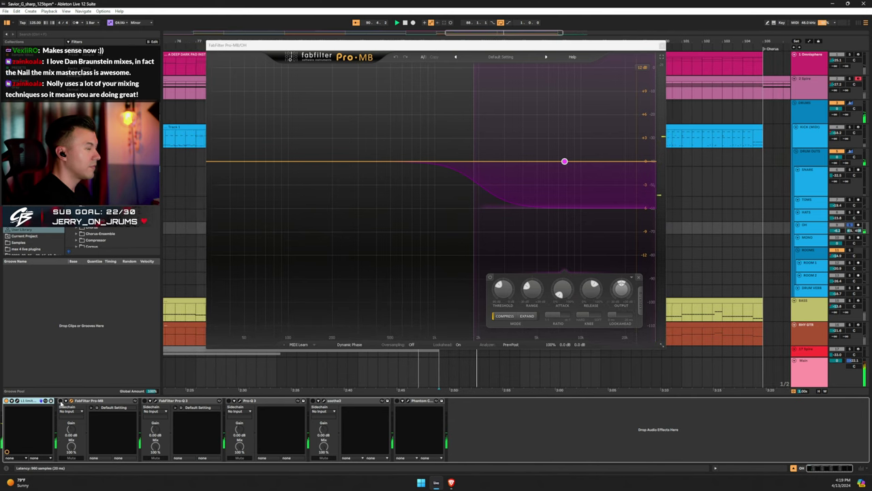
pyautogui.click(61, 402)
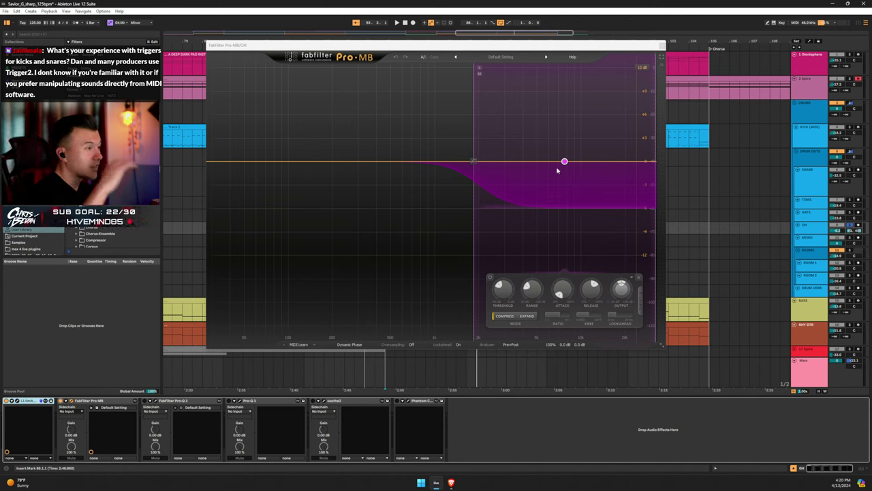
pyautogui.press('space')
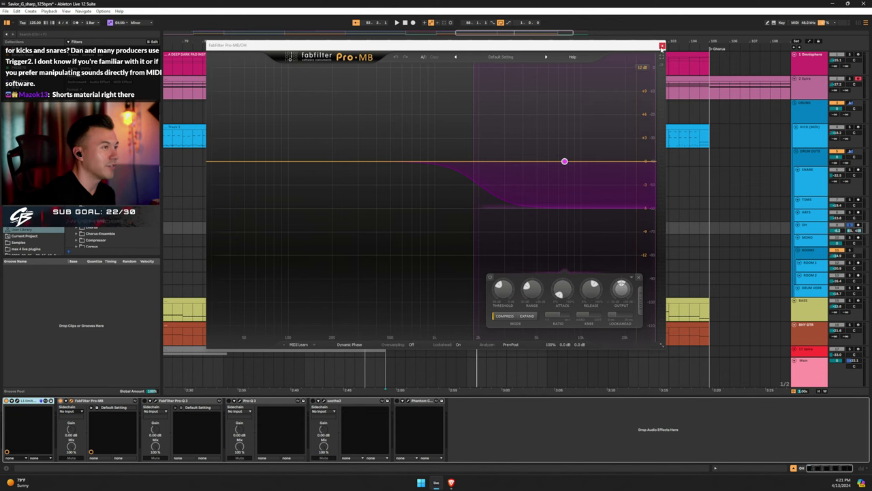
pyautogui.click(662, 47)
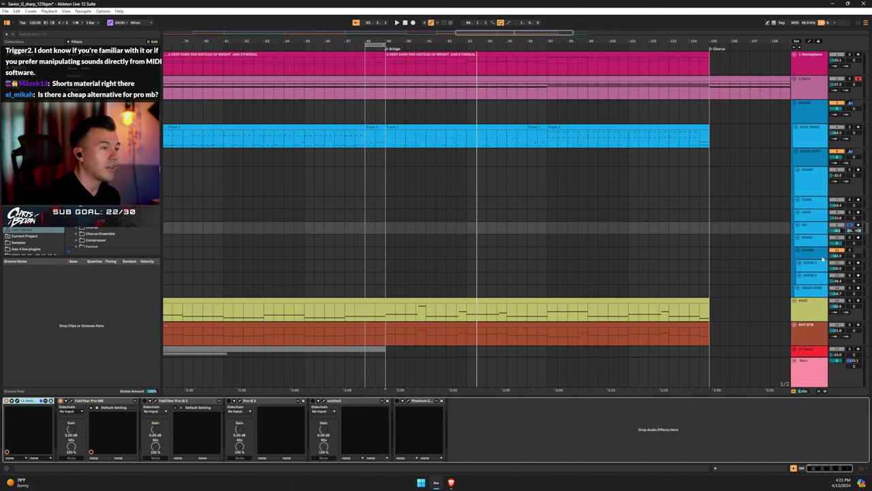
# Show the Main track's device chain and play the song to check its Multiband Compression
pyautogui.click(811, 229)
pyautogui.click(810, 368)
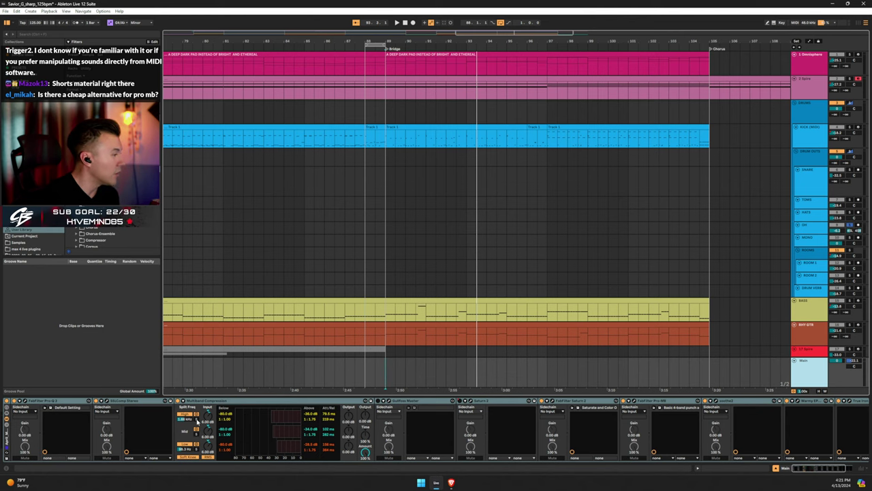
pyautogui.press('space')
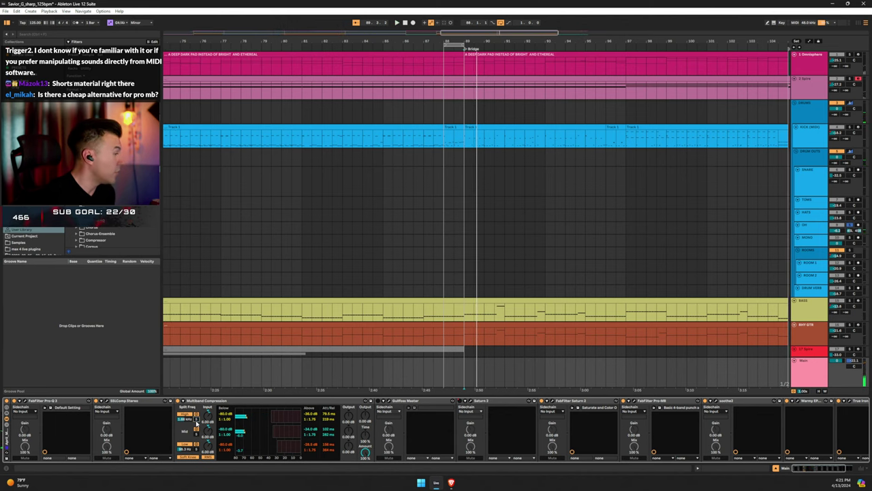
# Reopen Pro-MB on the OH track, watch its high-band compression during playback, and close the plugin window
pyautogui.click(800, 187)
pyautogui.click(804, 226)
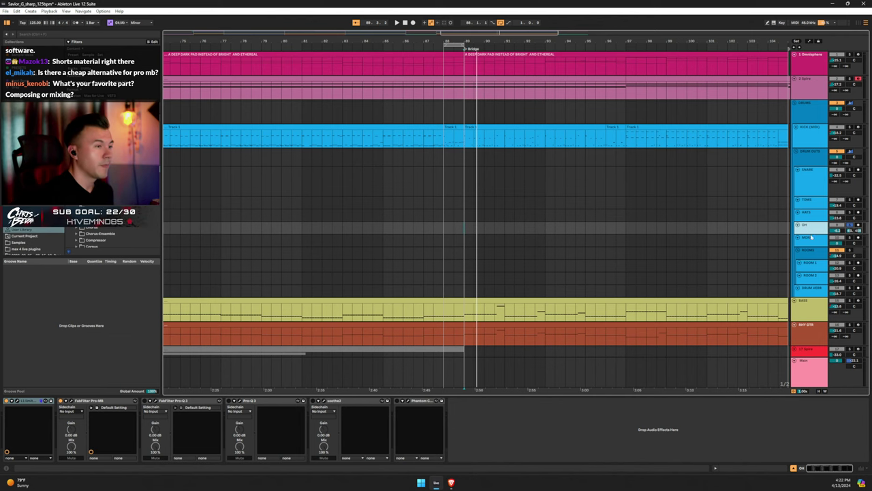
pyautogui.click(71, 402)
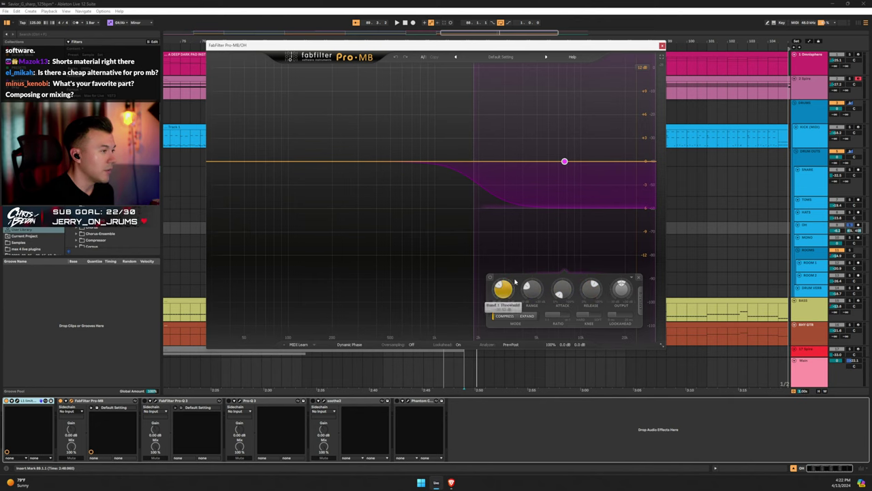
pyautogui.press('space')
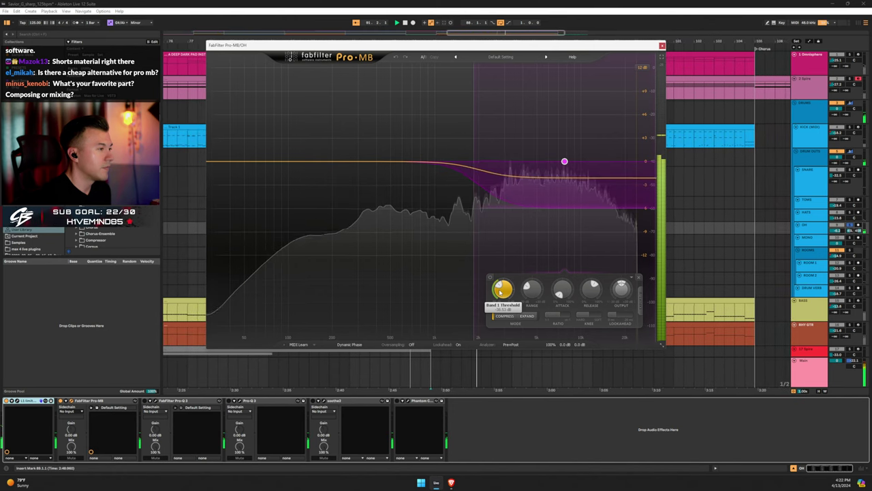
pyautogui.press('space')
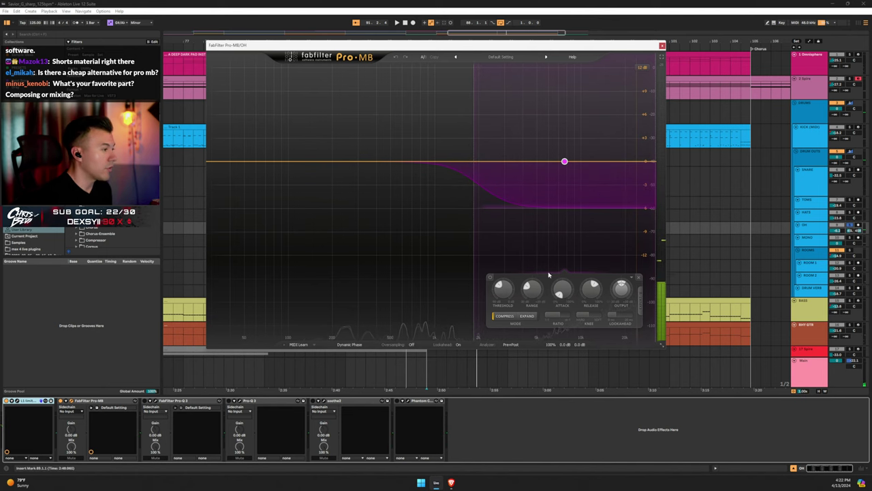
pyautogui.click(661, 46)
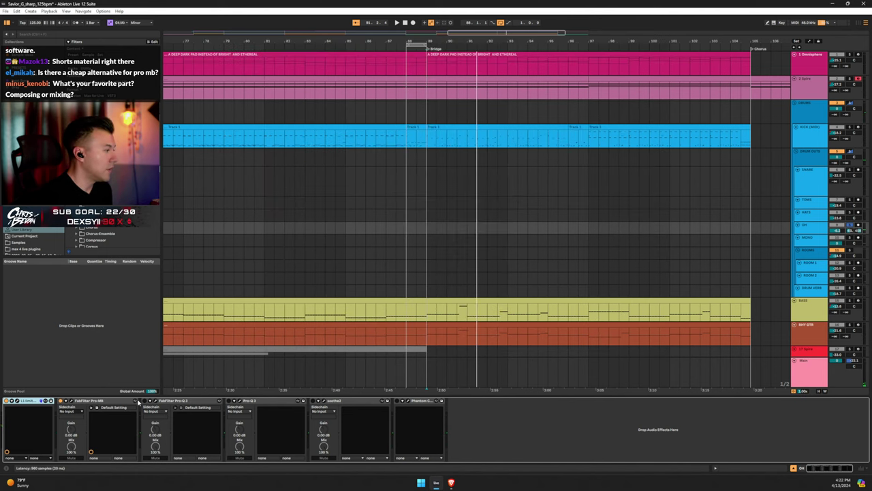
# Enable the first FabFilter Pro-Q 3 on the OH track and compare it bypassed and active during playback
pyautogui.click(154, 401)
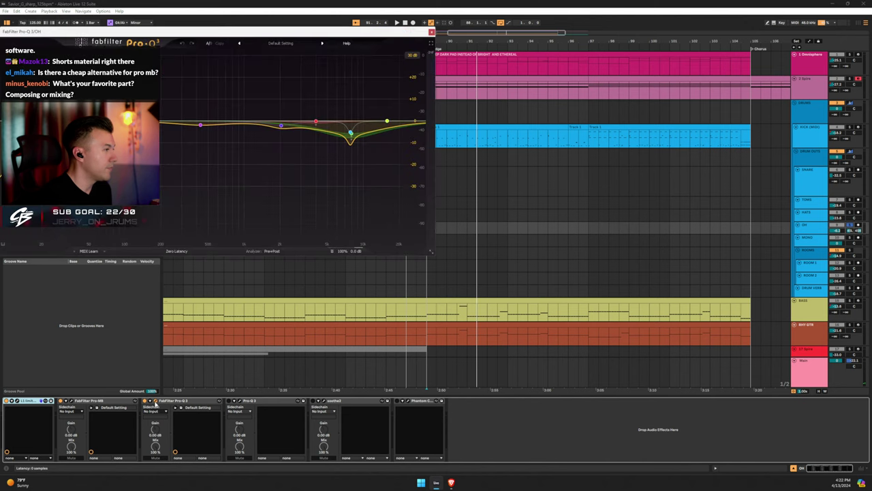
pyautogui.moveTo(137, 32); pyautogui.dragTo(411, 109)
pyautogui.press('space')
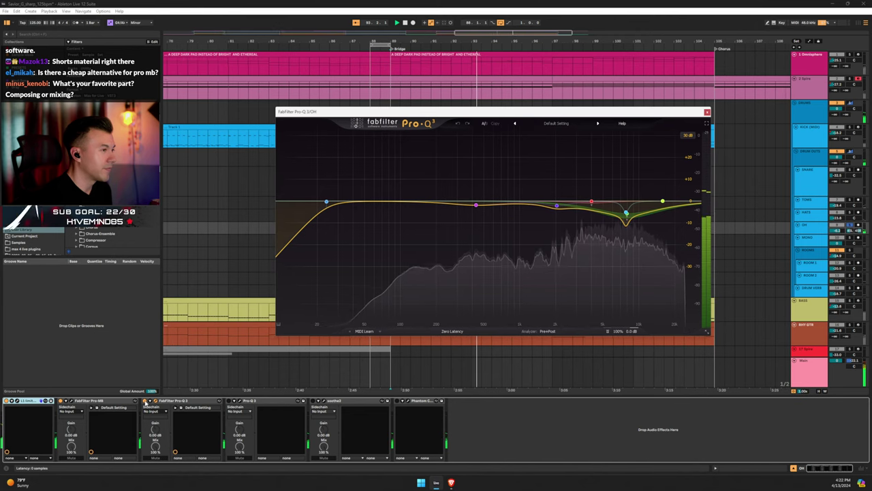
pyautogui.click(145, 401)
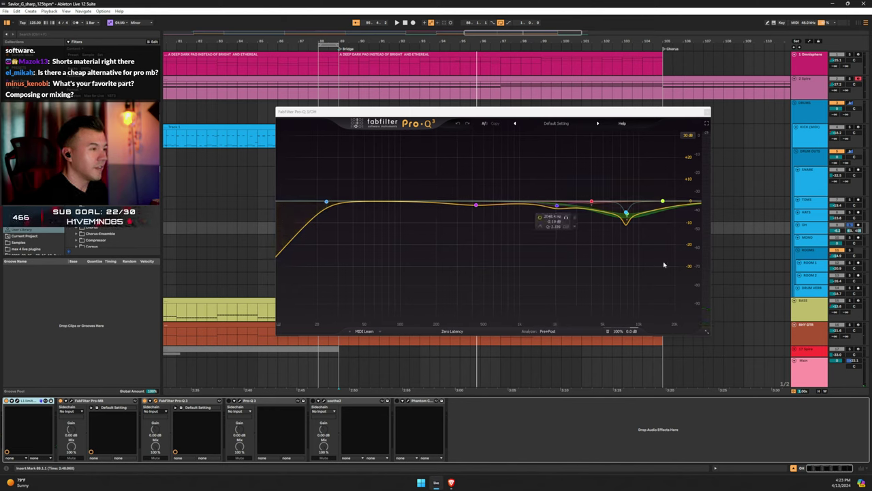
# Try adjusting the broad high-frequency cut band in the OH track's first Pro-Q 3
pyautogui.moveTo(625, 214); pyautogui.dragTo(627, 215)
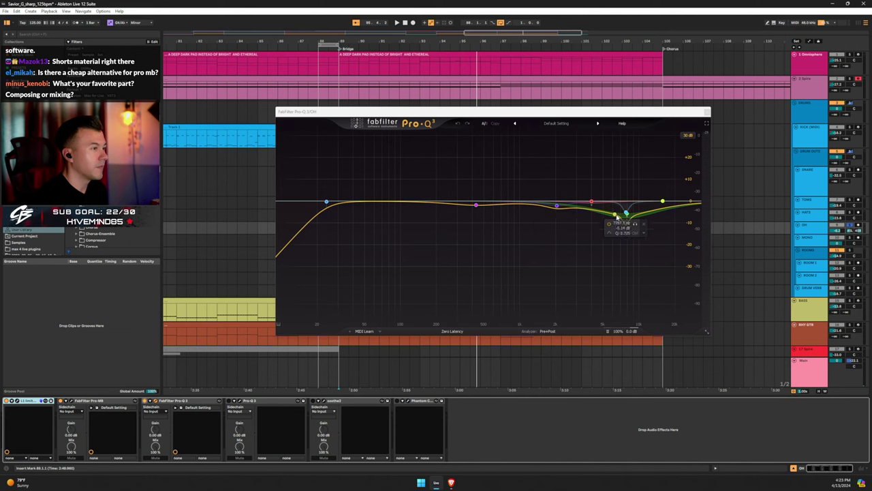
pyautogui.scroll(-3, 627, 215)
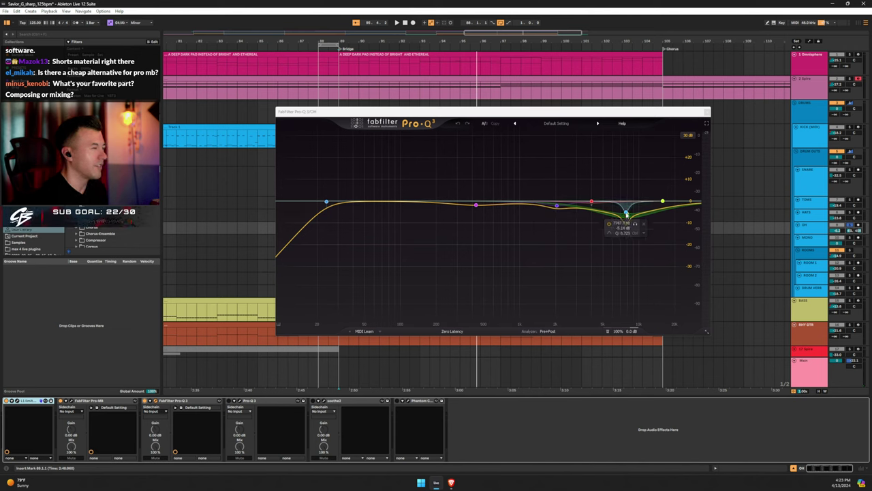
pyautogui.scroll(3, 627, 216)
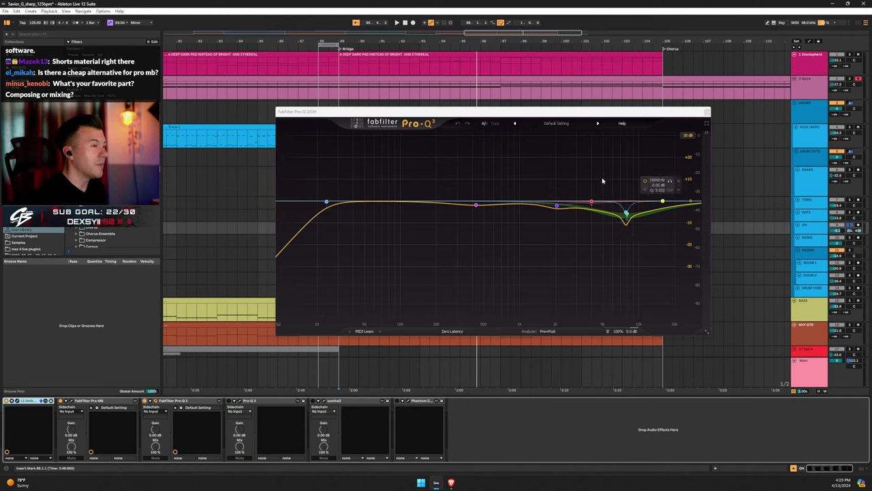
# Look at the Warmy EP1A V2 equalizer on the Main track and close its window
pyautogui.click(815, 369)
pyautogui.click(808, 401)
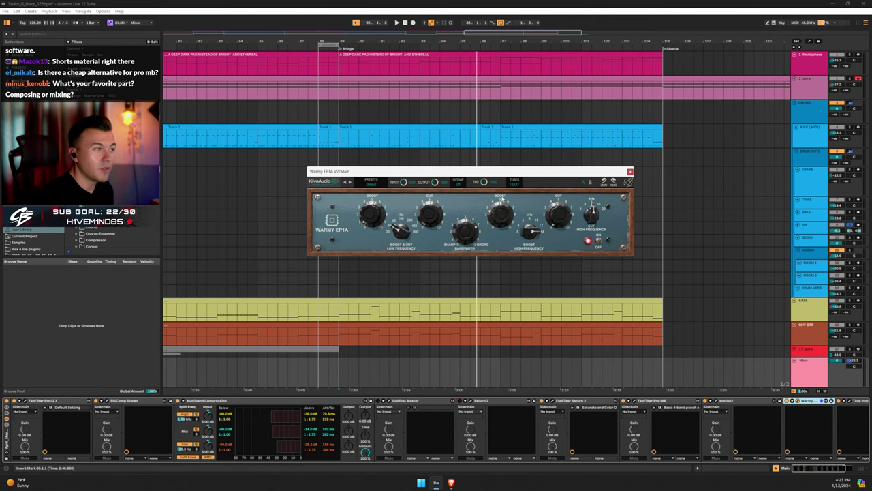
pyautogui.click(630, 172)
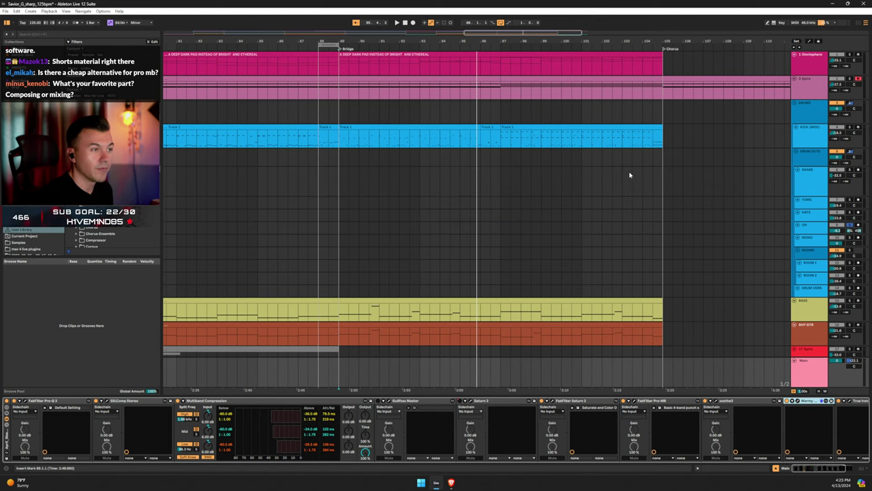
# Enable the second Pro-Q 3 on the OH track and display the settings of its low-mid cut band
pyautogui.click(808, 199)
pyautogui.click(809, 224)
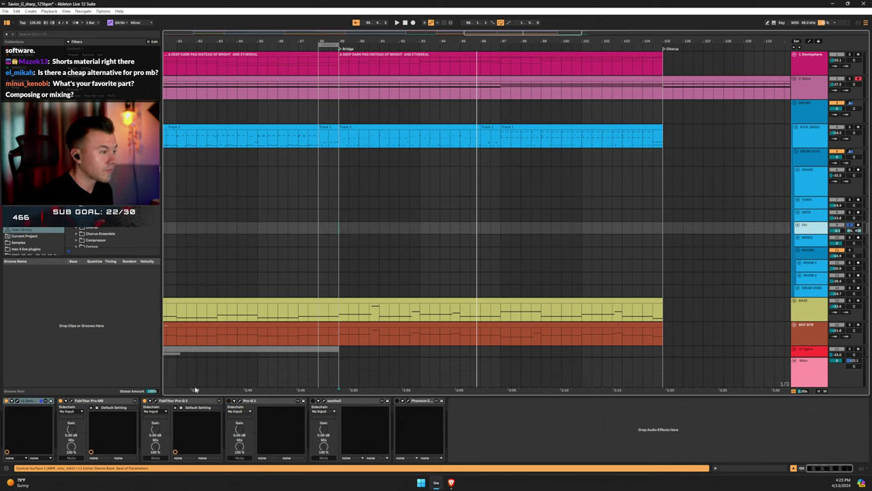
pyautogui.click(236, 402)
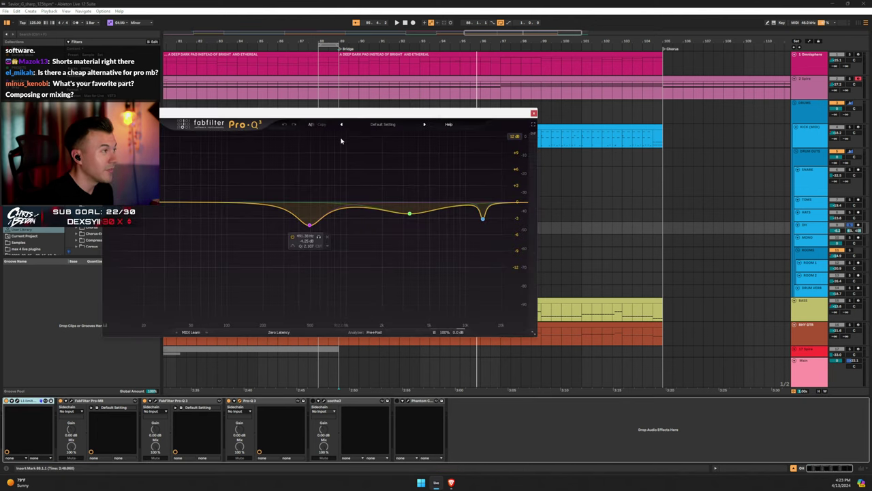
pyautogui.moveTo(338, 115); pyautogui.dragTo(509, 134)
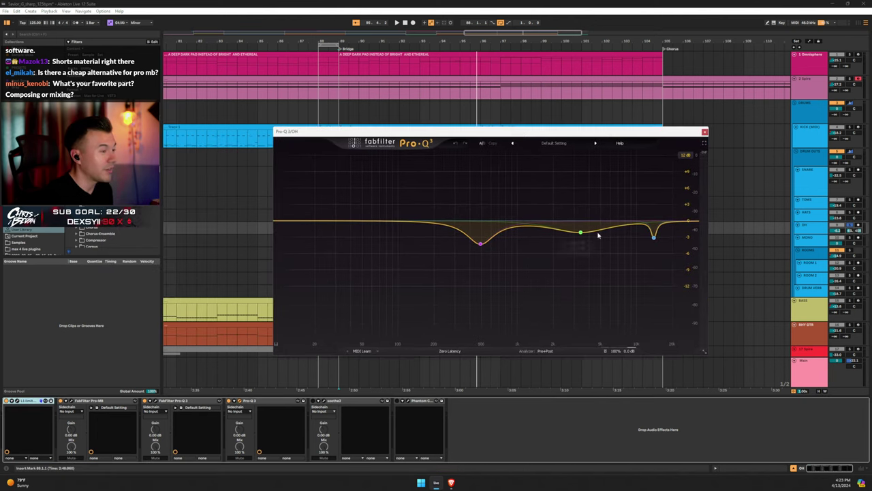
pyautogui.click(483, 243)
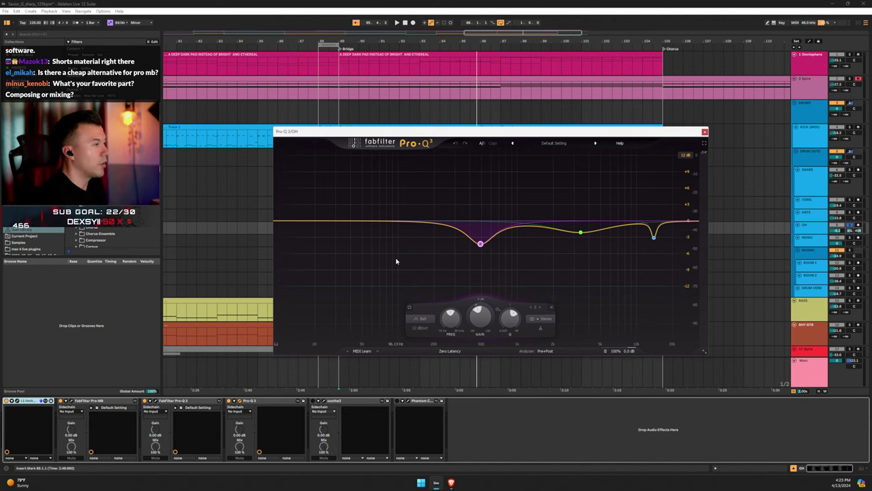
# Play the bridge and add a narrow cut of about 1.8 dB at the spectrum peak near 3.3 kHz
pyautogui.press('space')
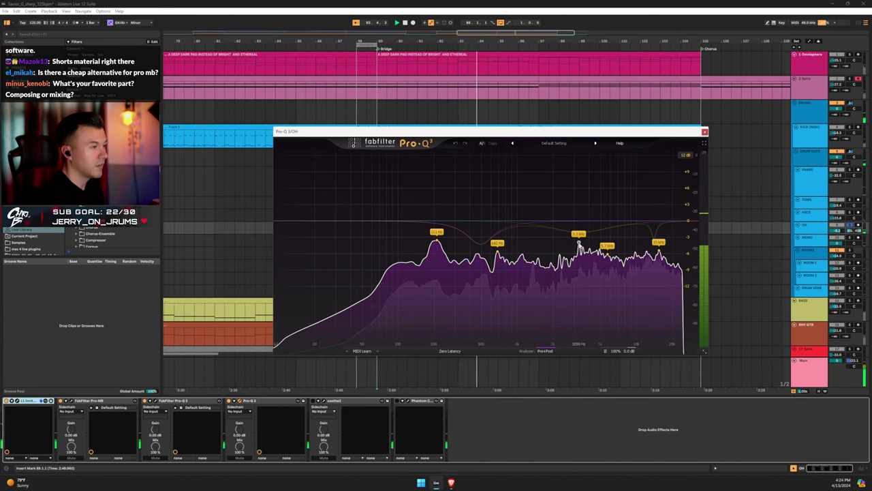
pyautogui.moveTo(578, 242); pyautogui.dragTo(580, 223)
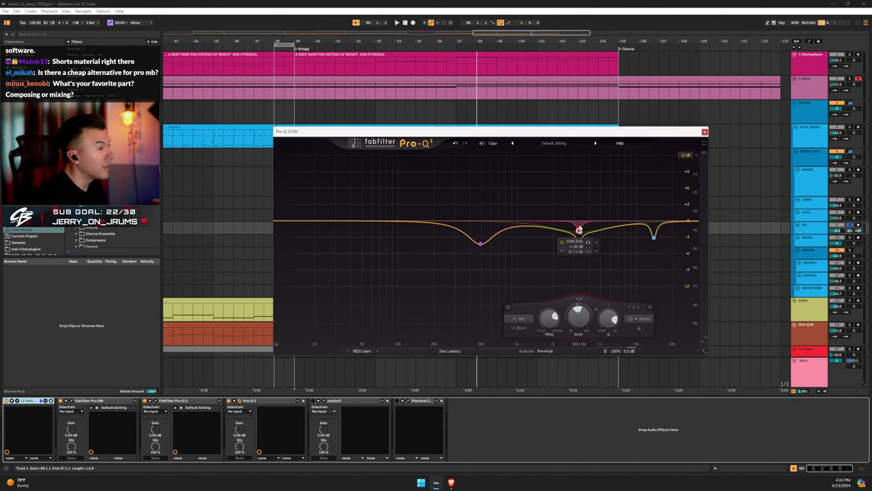
pyautogui.press('space')
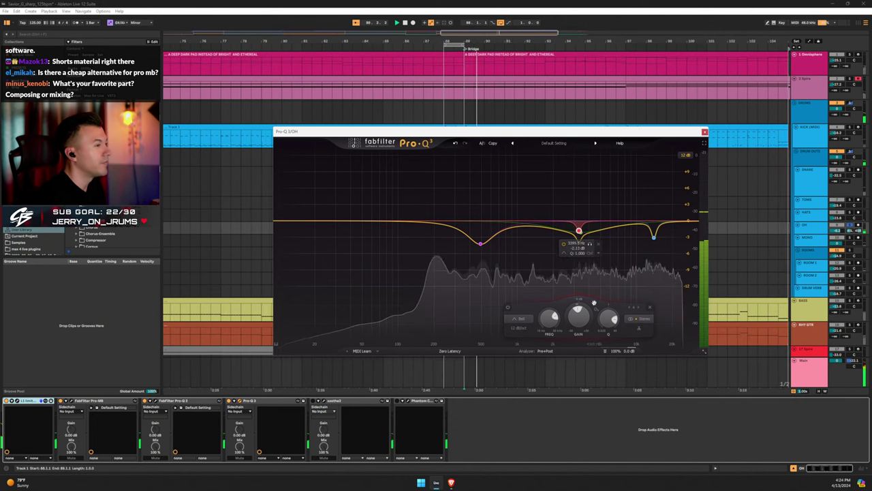
# Add a narrow cut of about 1.8 dB at the spectrum peak near 810 Hz and close the equalizer window
pyautogui.click(595, 290)
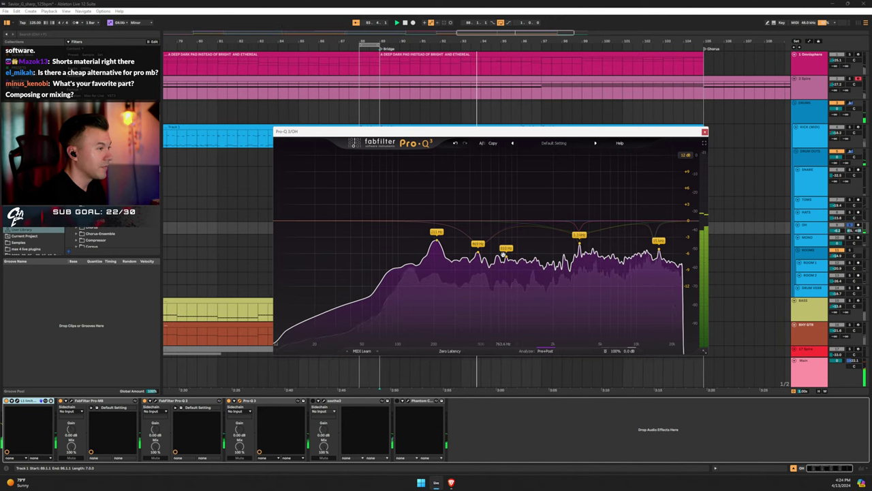
pyautogui.moveTo(505, 257)
pyautogui.mouseDown()
pyautogui.moveTo(507, 208)
pyautogui.moveTo(505, 265)
pyautogui.mouseUp()
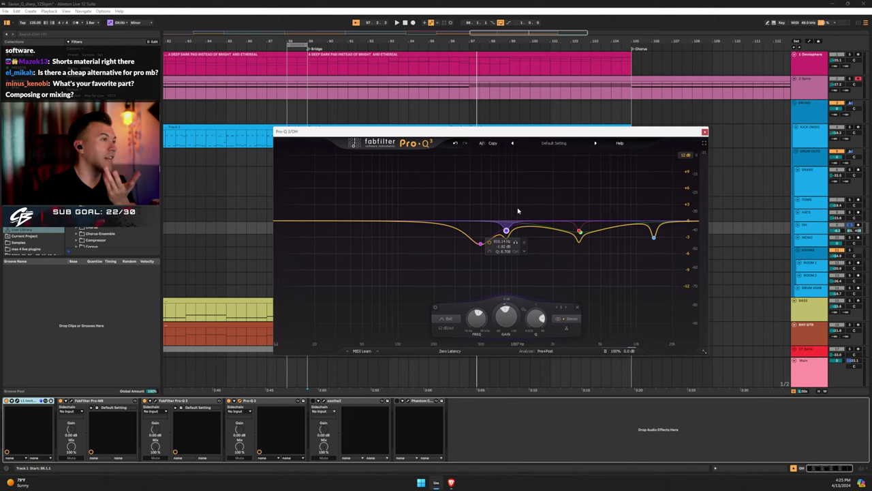
pyautogui.click(706, 132)
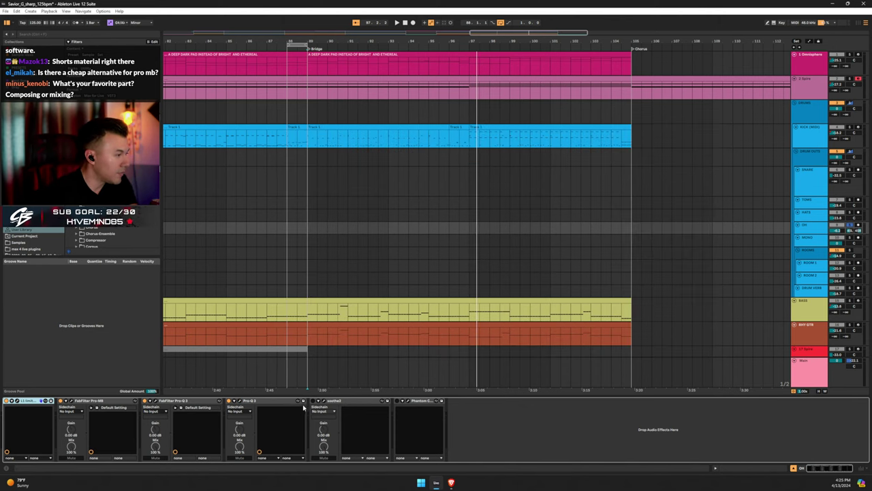
# Open soothe2 on the OH track and play the bridge to audition its delta signal
pyautogui.click(324, 403)
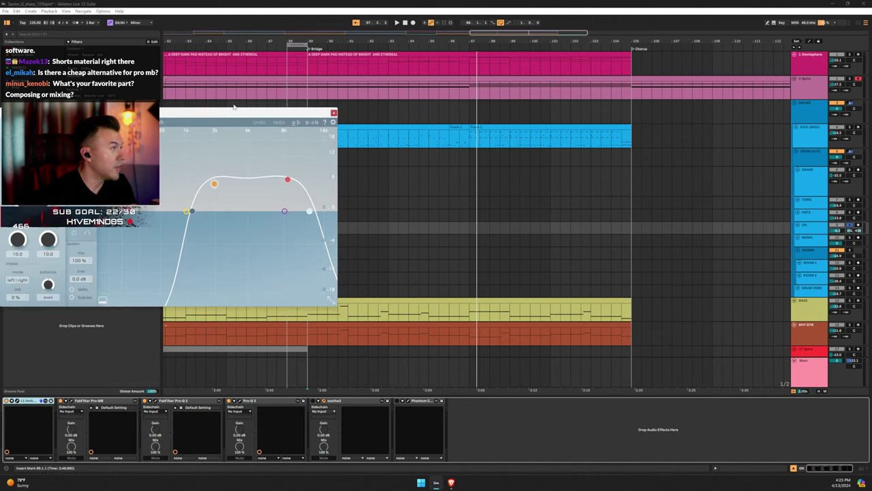
pyautogui.moveTo(173, 111); pyautogui.dragTo(398, 105)
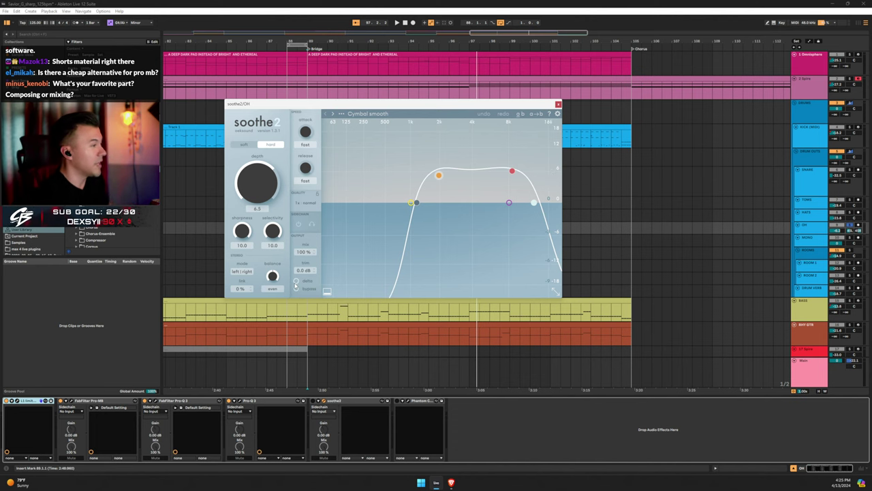
pyautogui.press('space')
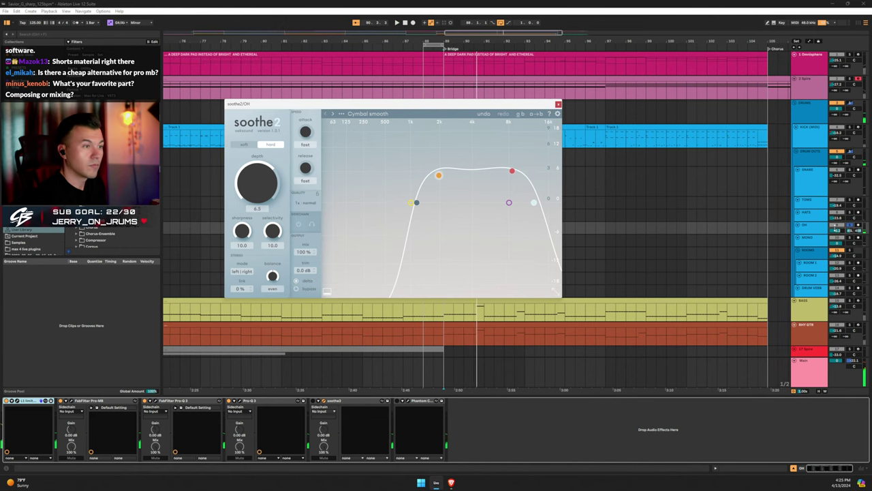
# Play the bridge, enable soothe2 on the OH track and turn off its delta monitoring
pyautogui.press('space')
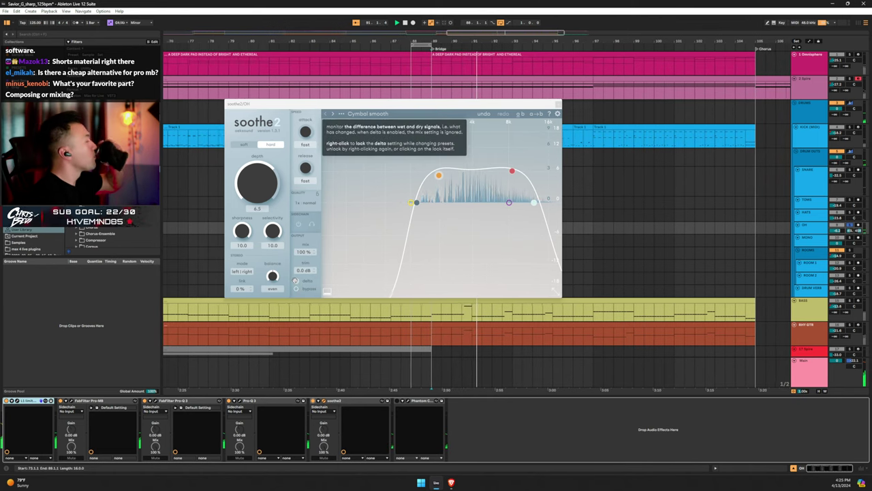
pyautogui.click(313, 400)
pyautogui.click(297, 282)
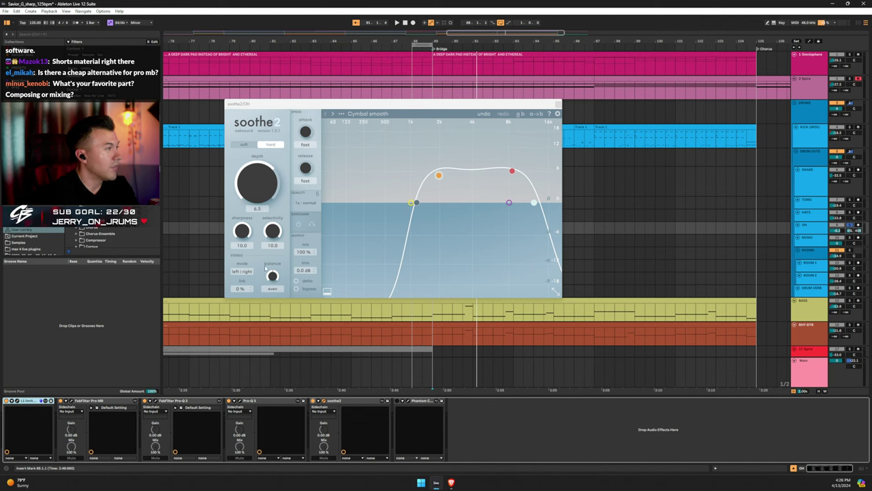
# Look through the Drums category of the soothe2 presets without changing the preset, and close the plugin window
pyautogui.click(385, 114)
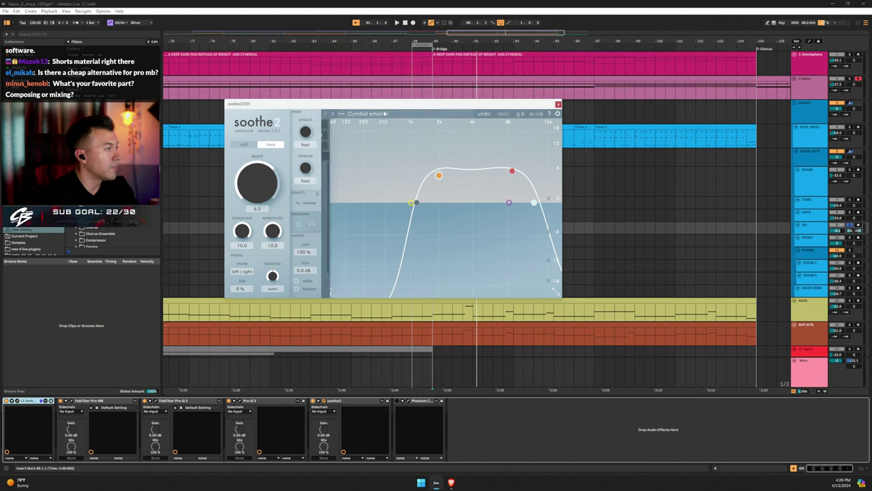
pyautogui.moveTo(342, 210)
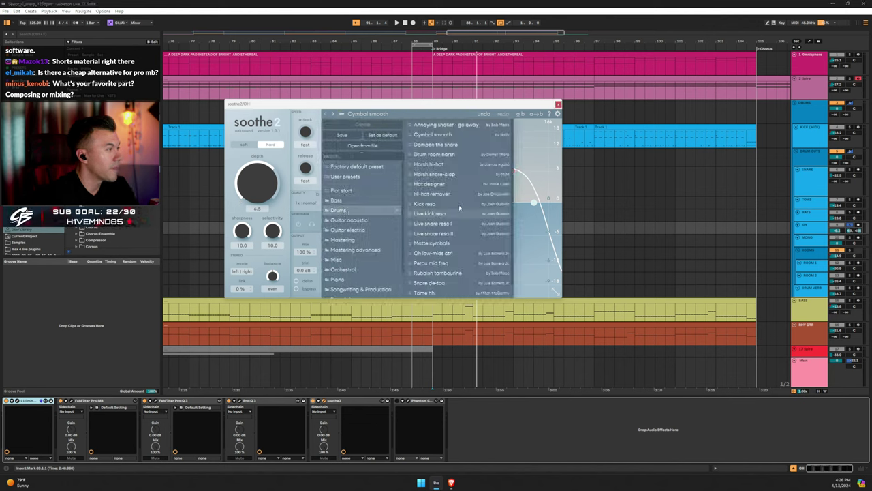
pyautogui.click(419, 112)
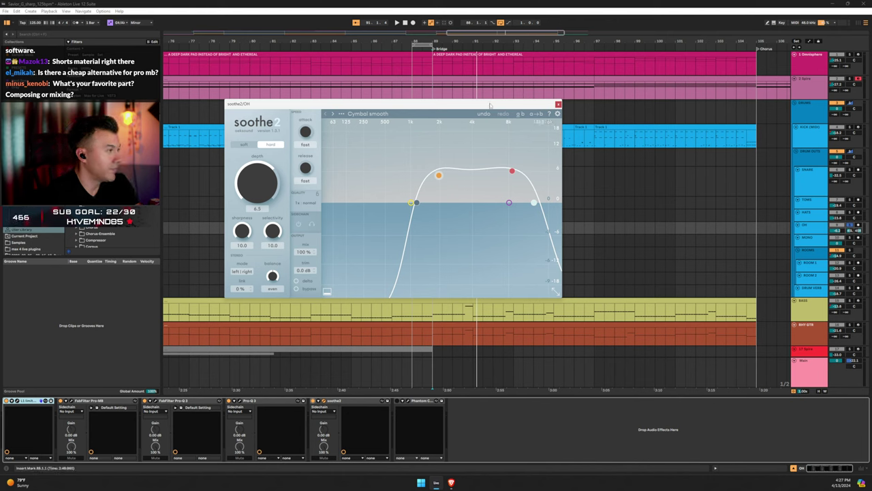
pyautogui.click(558, 104)
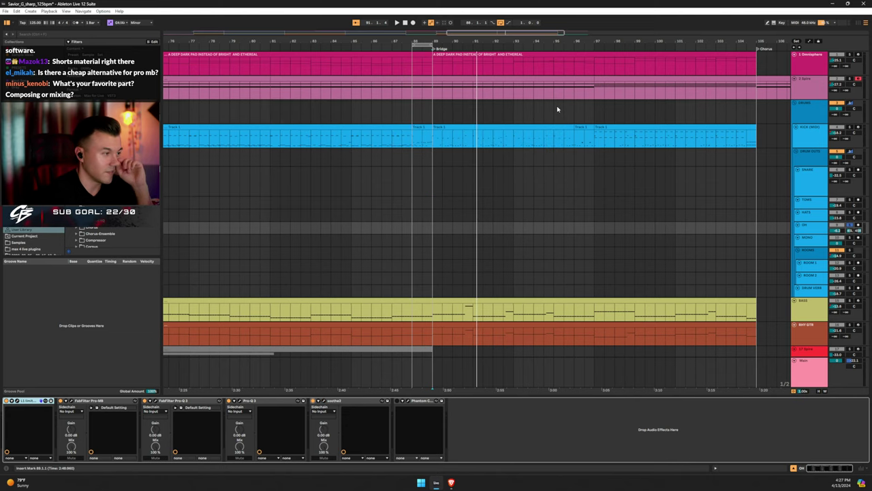
# Enable Phantom Center on the OH track, set its Mix to -29.5 % while playing the bridge, and close its window
pyautogui.click(410, 401)
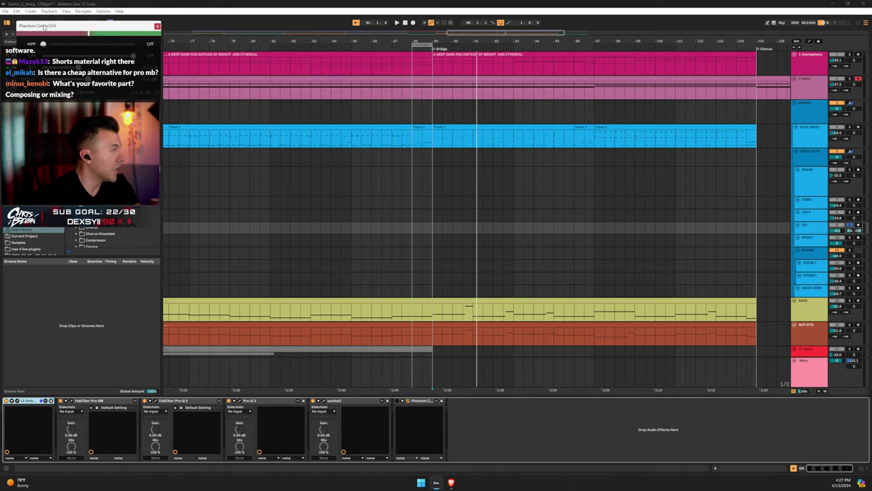
pyautogui.moveTo(44, 26); pyautogui.dragTo(443, 175)
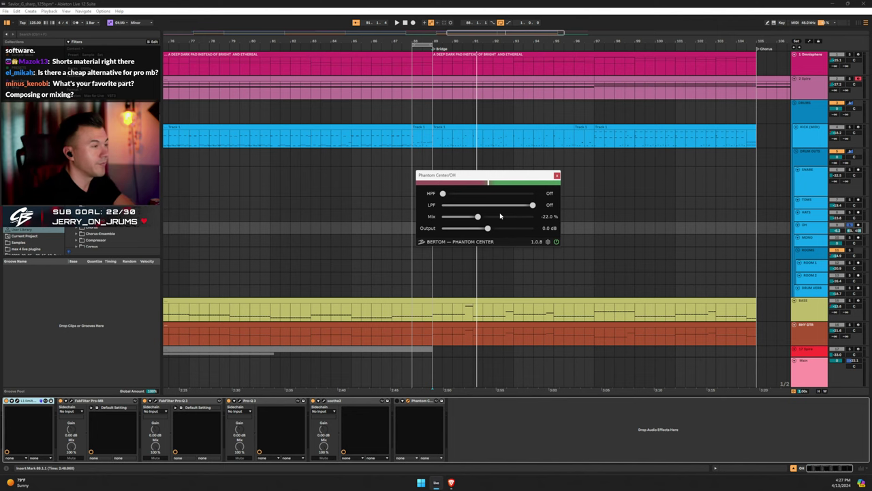
pyautogui.press('space')
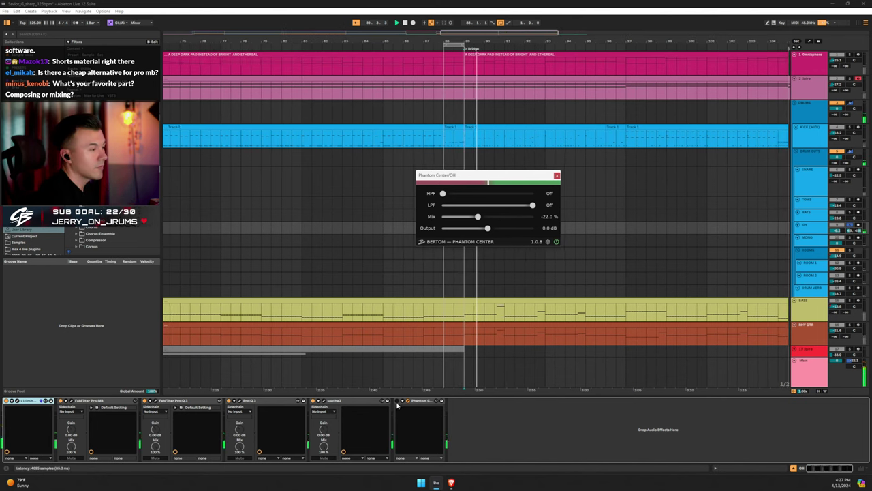
pyautogui.click(398, 401)
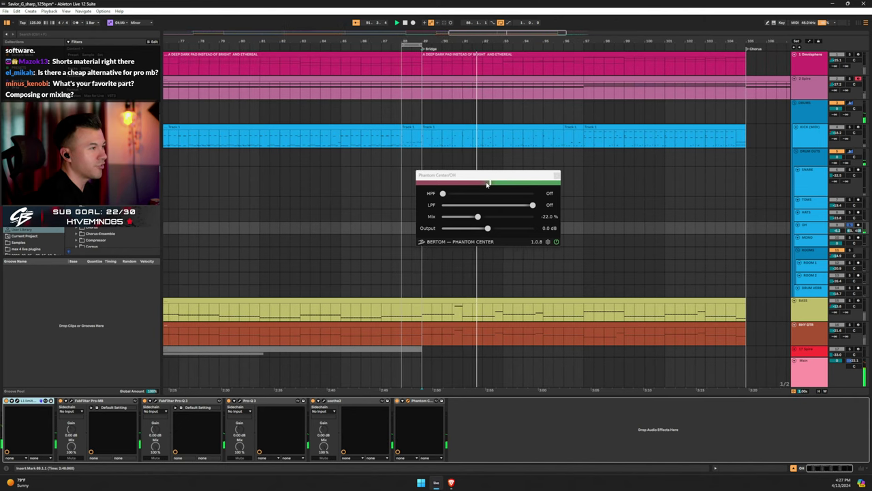
pyautogui.moveTo(478, 217)
pyautogui.mouseDown()
pyautogui.moveTo(440, 216)
pyautogui.moveTo(474, 219)
pyautogui.mouseUp()
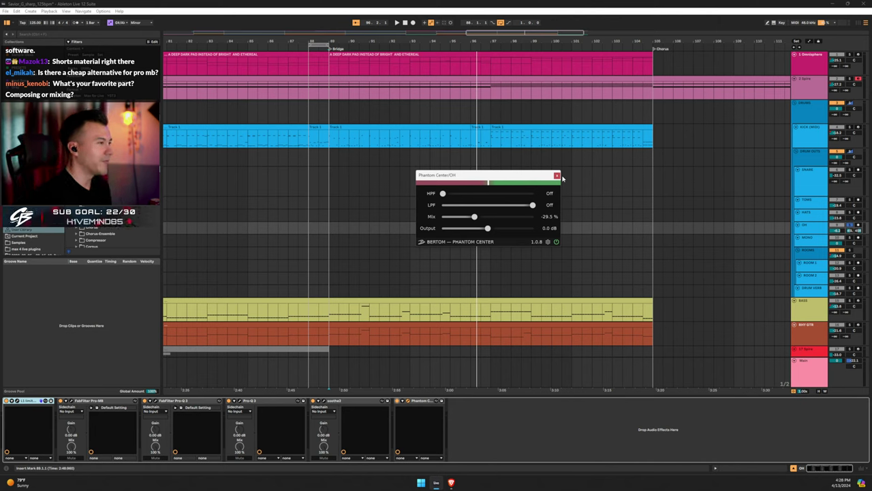
pyautogui.click(557, 176)
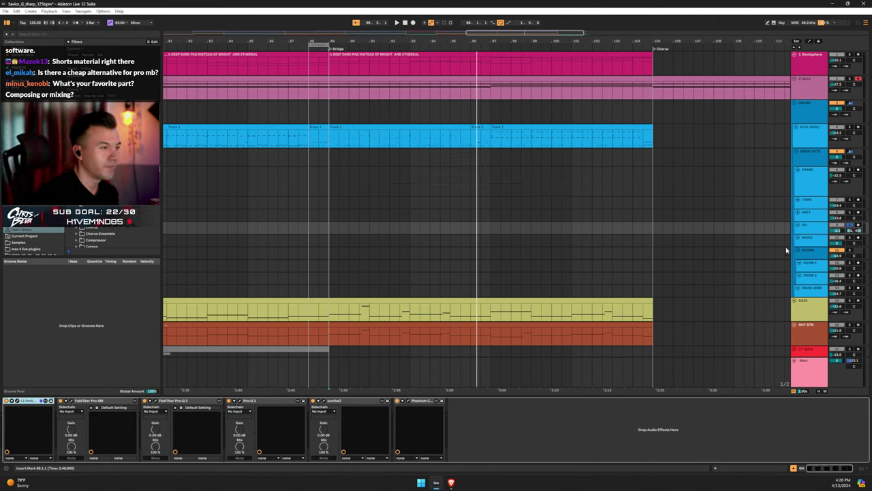
# Solo the MONO drum track and play the bridge to hear it alone
pyautogui.click(804, 241)
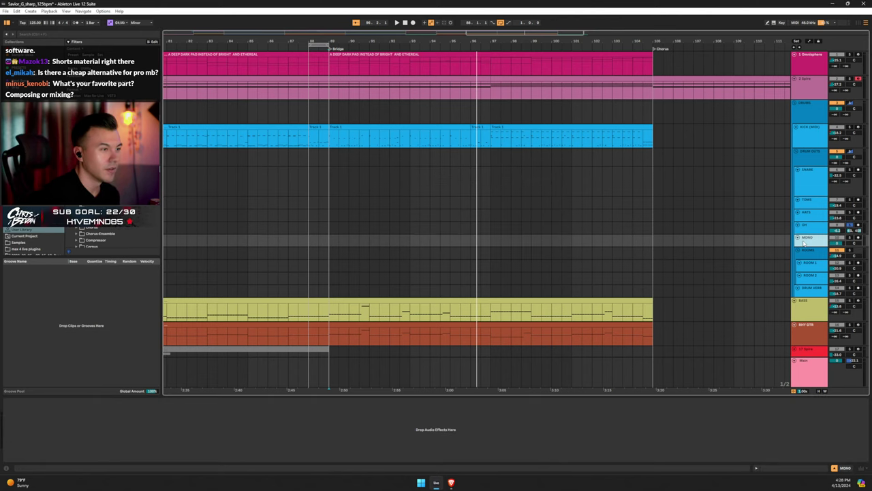
pyautogui.click(848, 241)
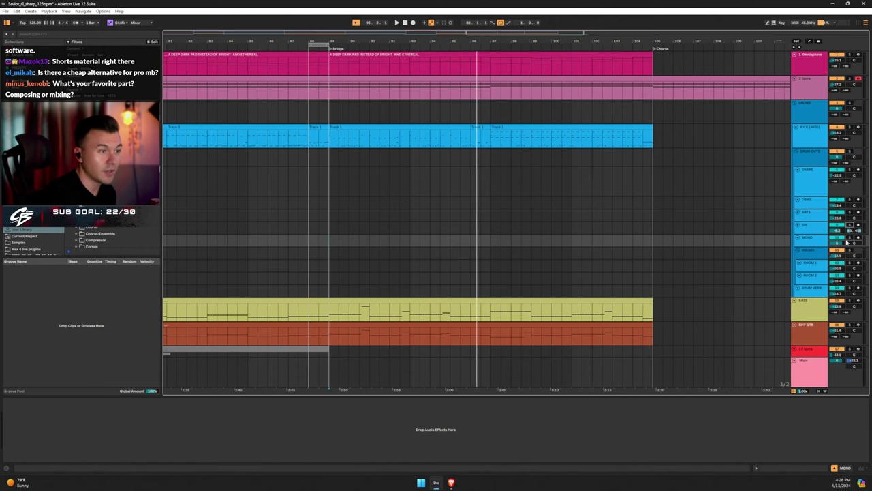
pyautogui.click(850, 238)
pyautogui.press('space')
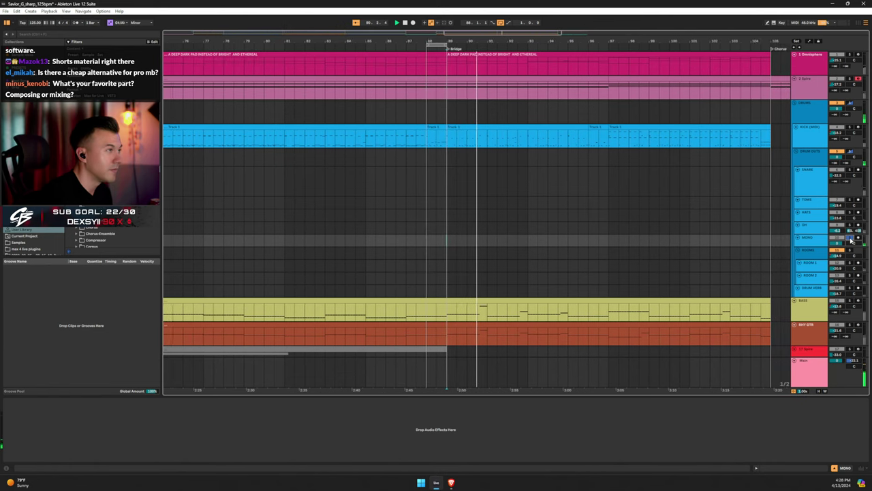
pyautogui.press('space')
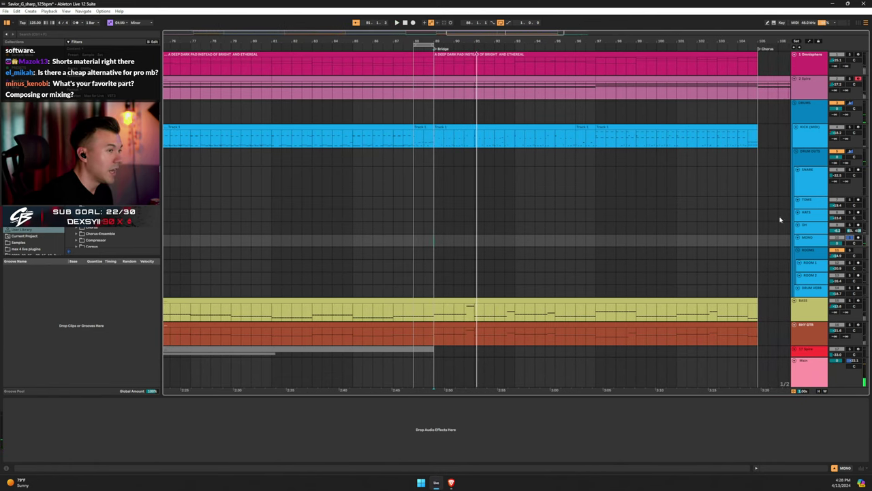
# Try the MONO track at about -6 dB in the full mix during the bridge, and reset its volume to the default
pyautogui.click(821, 242)
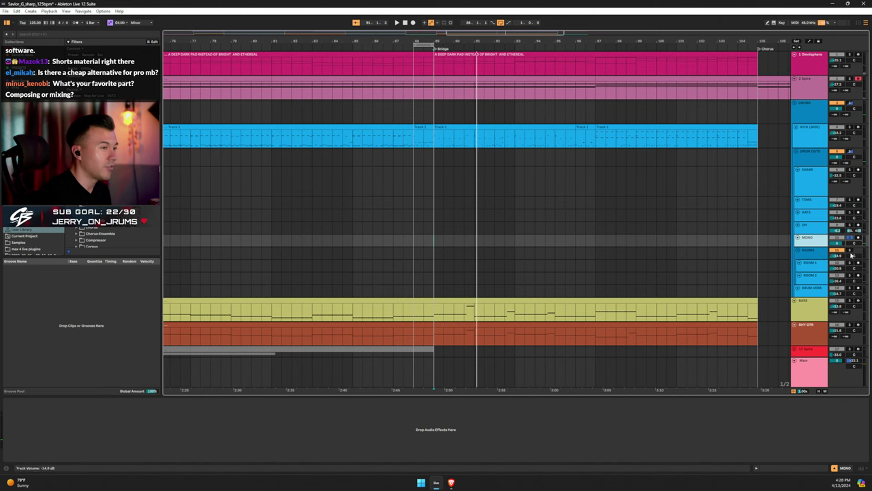
pyautogui.moveTo(842, 244); pyautogui.dragTo(846, 246)
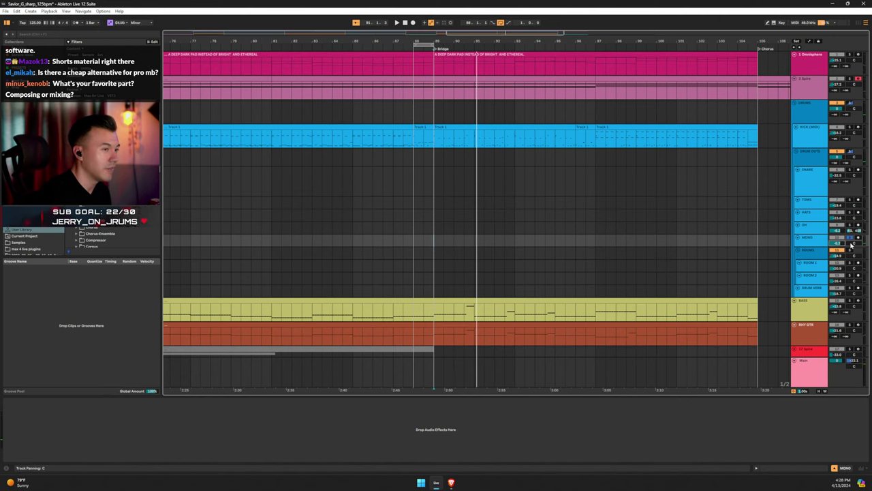
pyautogui.press('space')
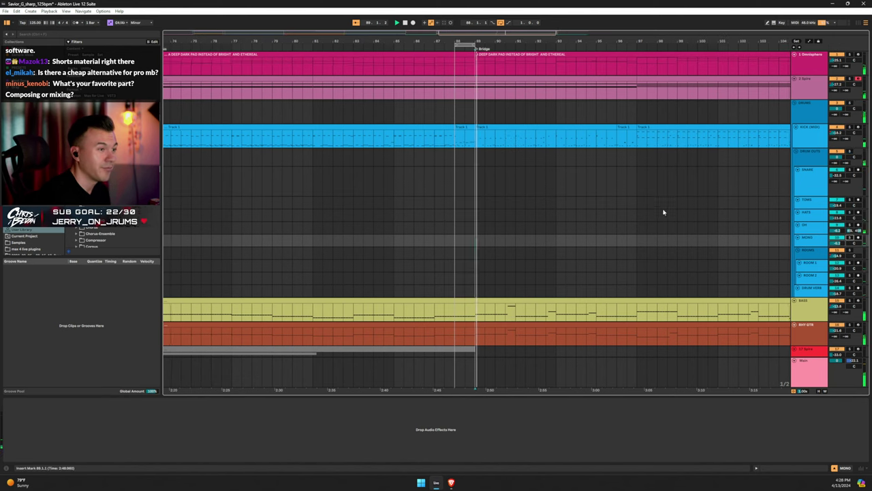
pyautogui.click(837, 243)
pyautogui.press('Delete')
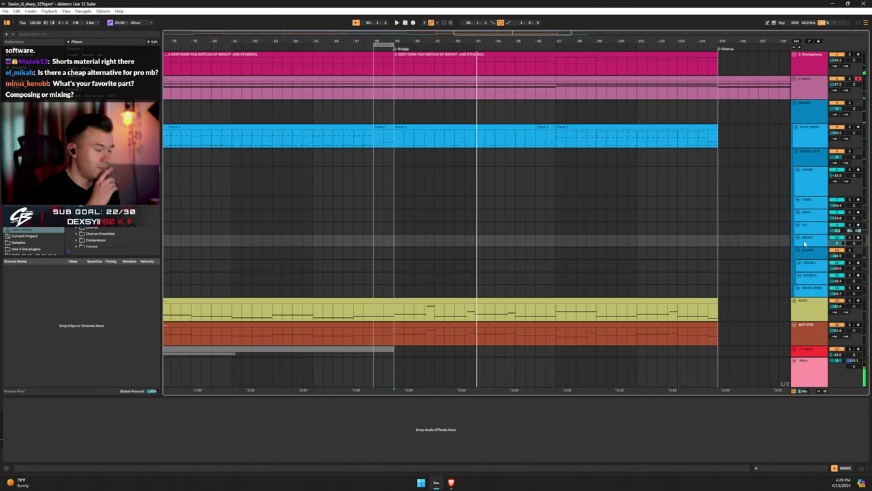
# Select the ROOMS group to show its devices, and solo the group
pyautogui.click(805, 243)
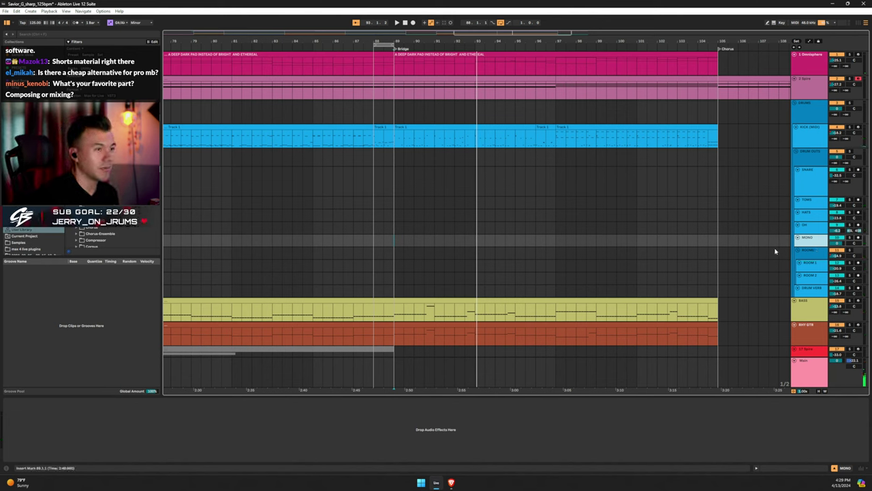
pyautogui.click(817, 256)
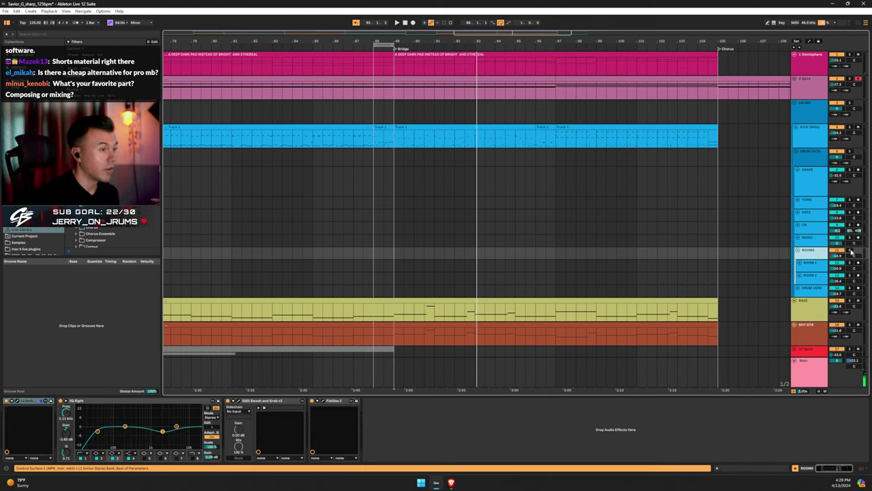
pyautogui.click(850, 252)
# Compare the ROOM 1 and ROOM 2 tracks, and solo ROOM 2 to listen to it in the bridge
pyautogui.click(814, 264)
pyautogui.click(815, 275)
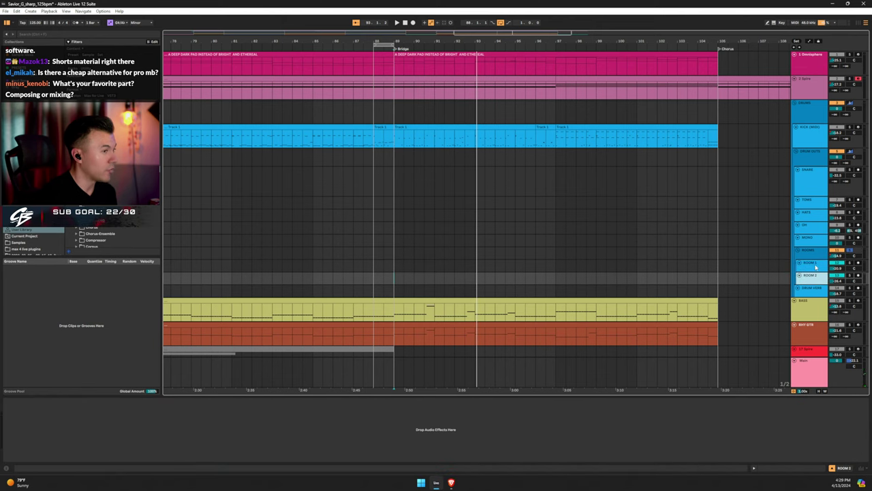
pyautogui.click(814, 266)
pyautogui.click(815, 275)
pyautogui.click(813, 269)
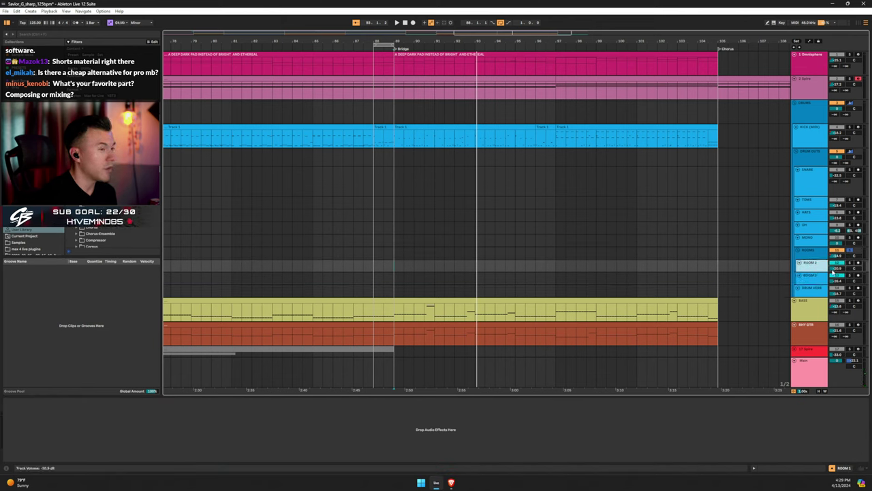
pyautogui.click(815, 276)
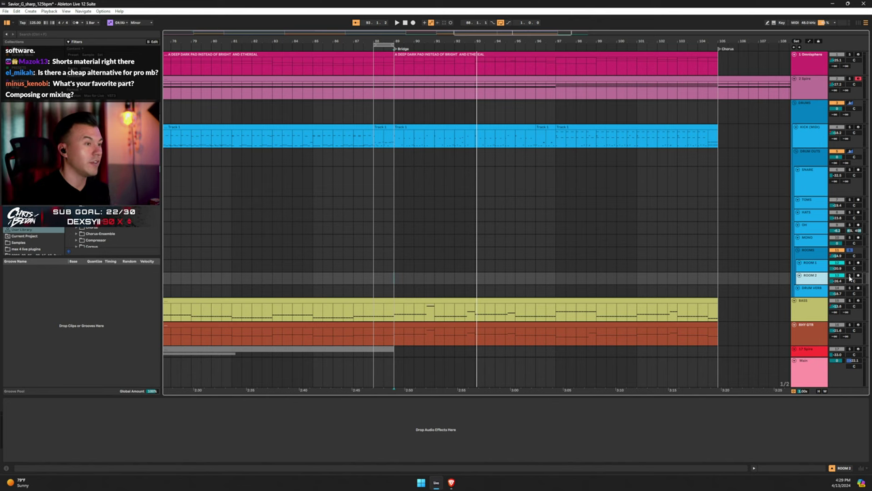
pyautogui.click(850, 275)
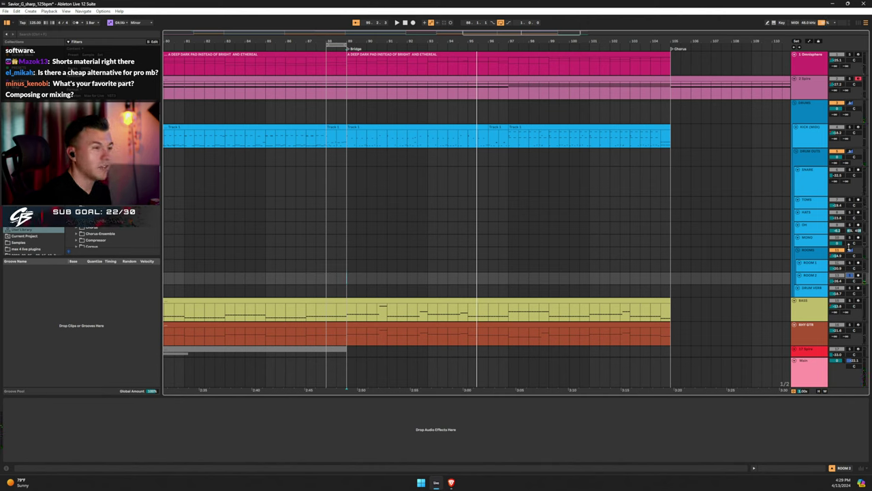
# Open the L1 limiter on the ROOMS group, move its window over the arrangement, and play the bridge with the group soloed
pyautogui.click(806, 254)
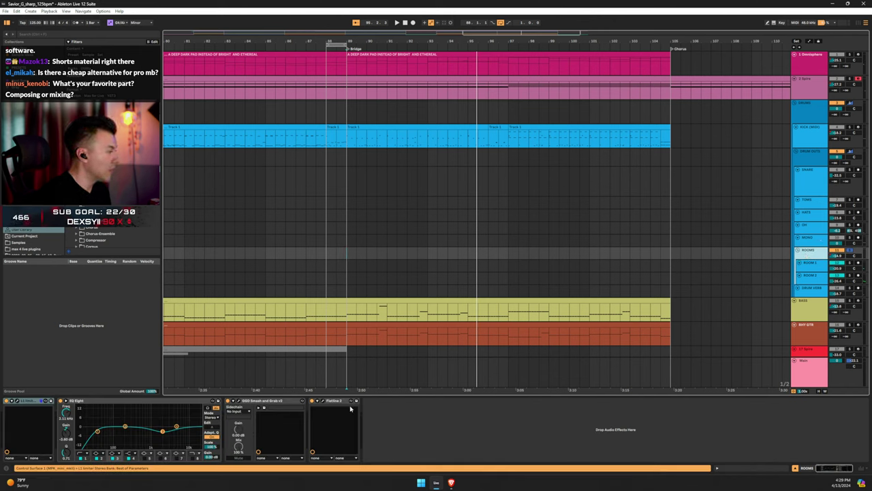
pyautogui.click(24, 403)
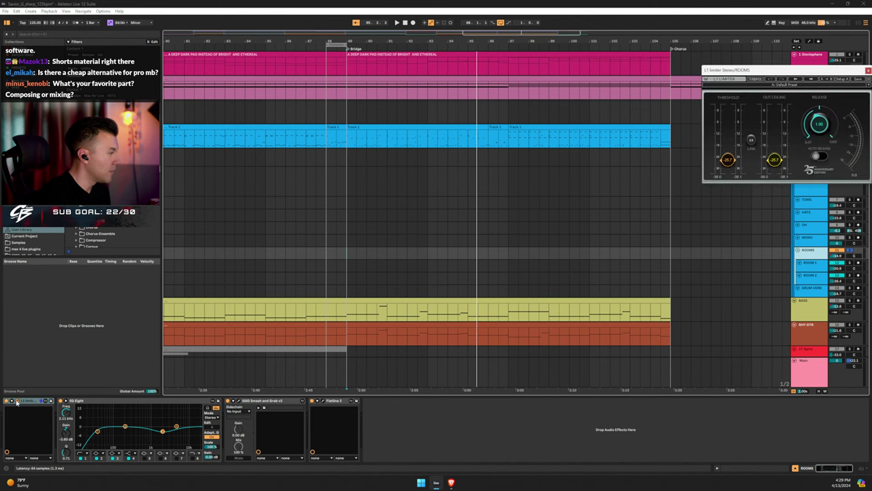
pyautogui.moveTo(746, 69); pyautogui.dragTo(417, 134)
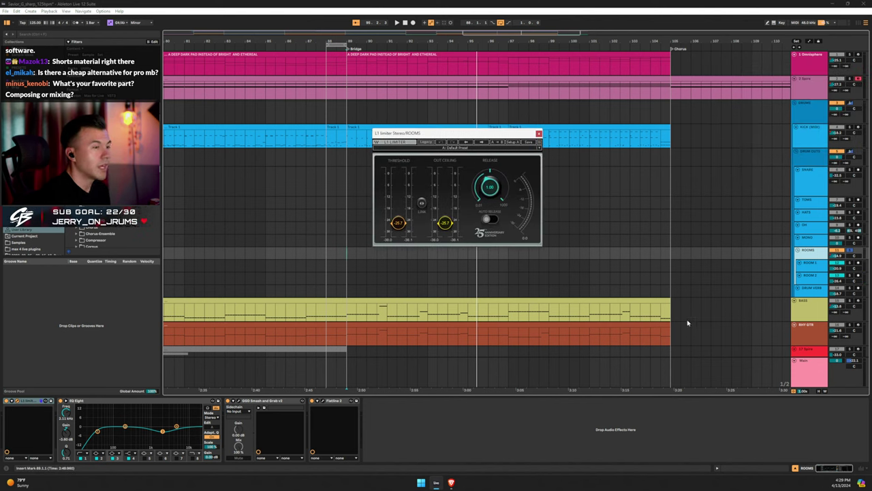
pyautogui.click(852, 253)
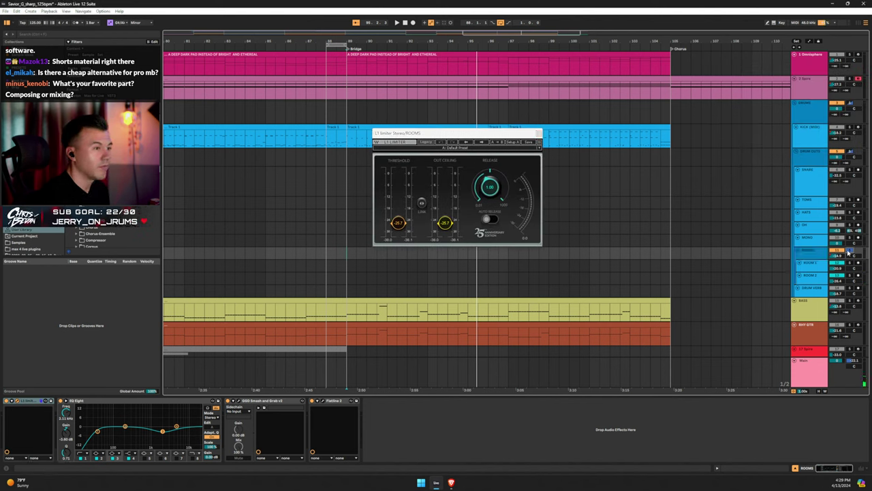
pyautogui.press('space')
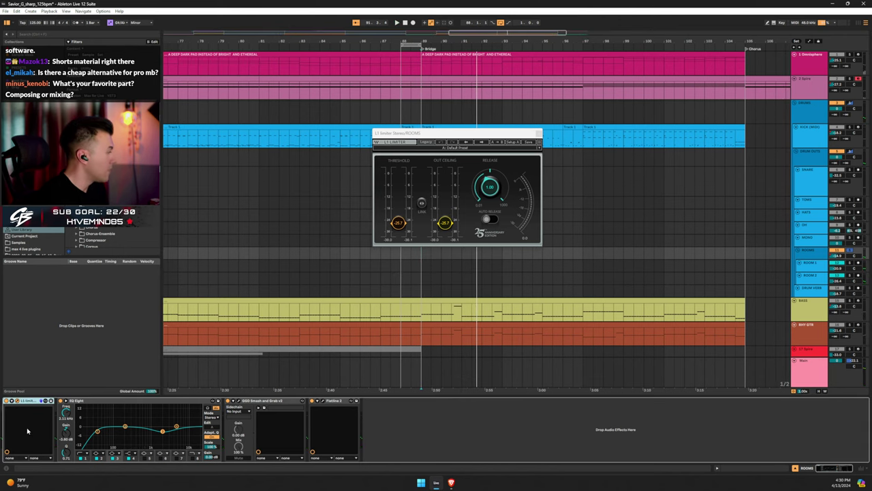
# Try the L1 limiter on a soloed ROOM 2 during the bridge, remove it from that track and close the limiter window
pyautogui.click(809, 275)
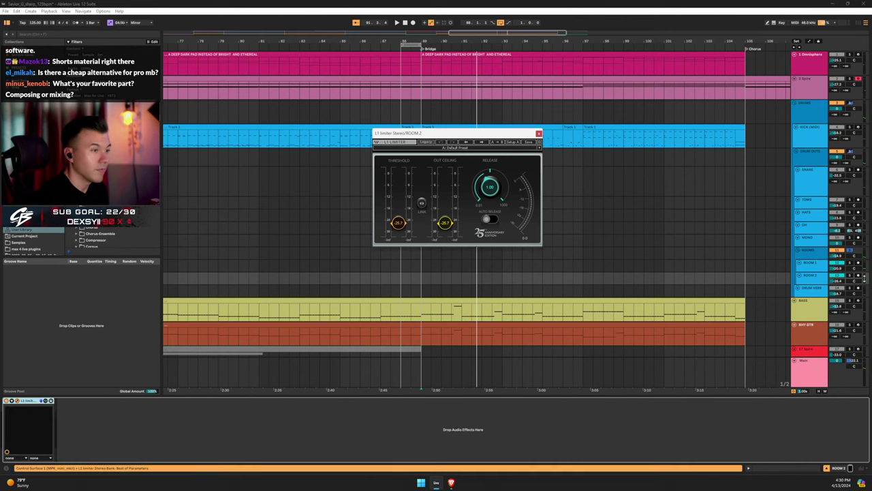
pyautogui.press('space')
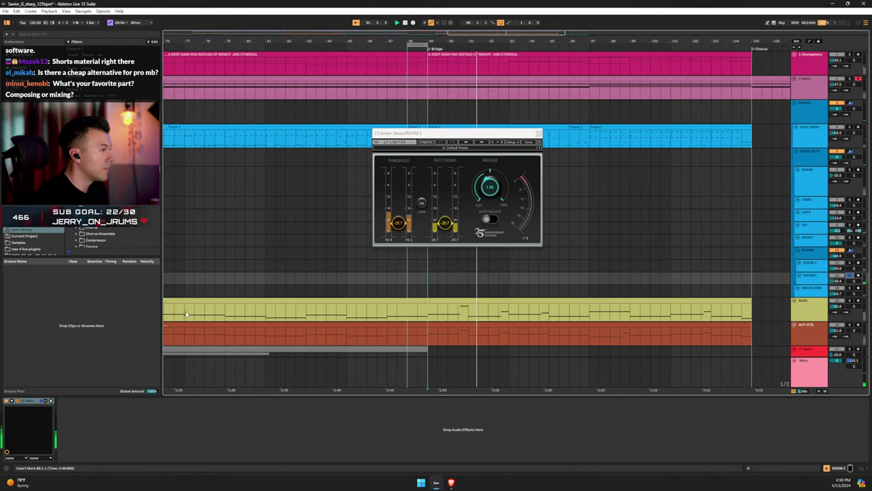
pyautogui.click(26, 402)
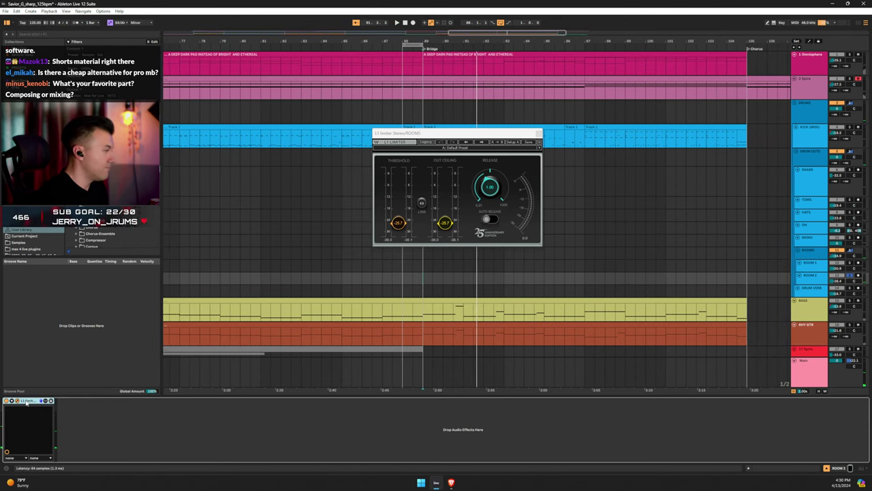
pyautogui.press('Delete')
pyautogui.click(539, 134)
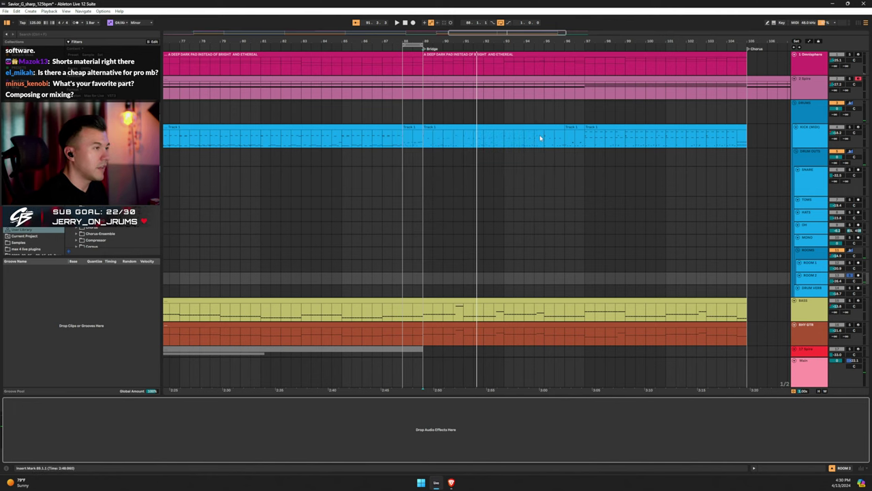
# Show the EQ Eight of the ROOMS group in its expanded view and play the bridge
pyautogui.click(811, 256)
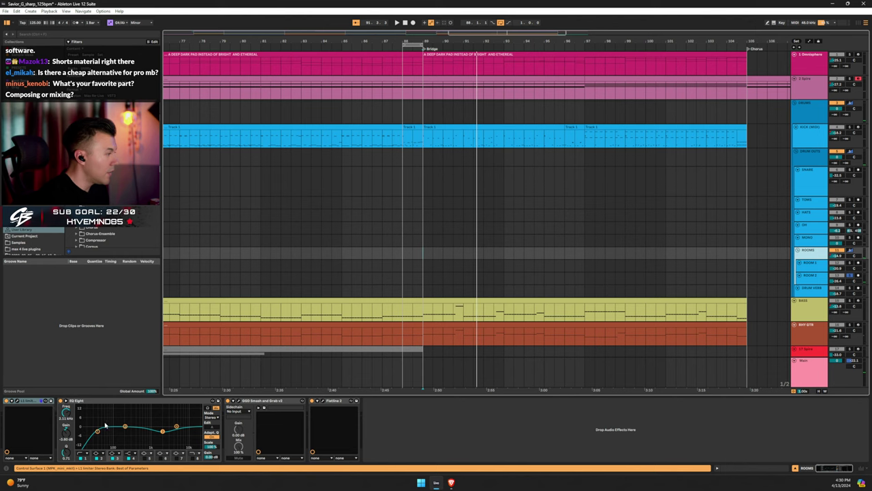
pyautogui.click(89, 402)
pyautogui.click(65, 406)
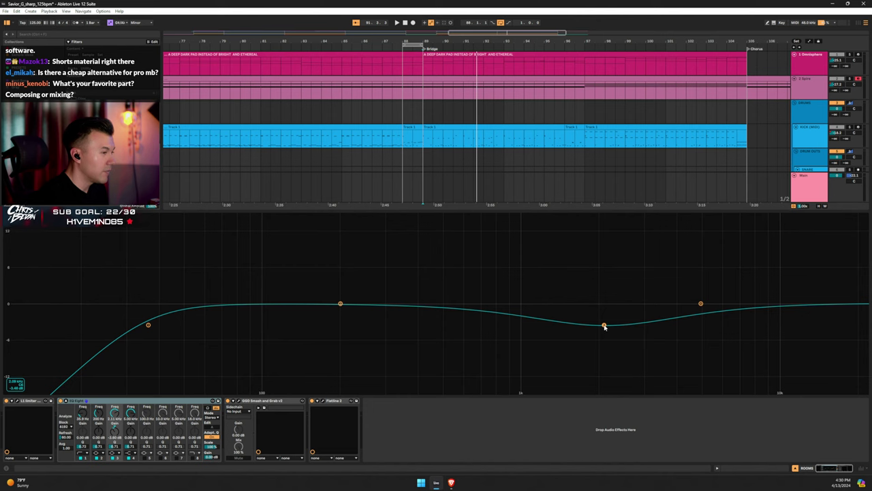
pyautogui.press('space')
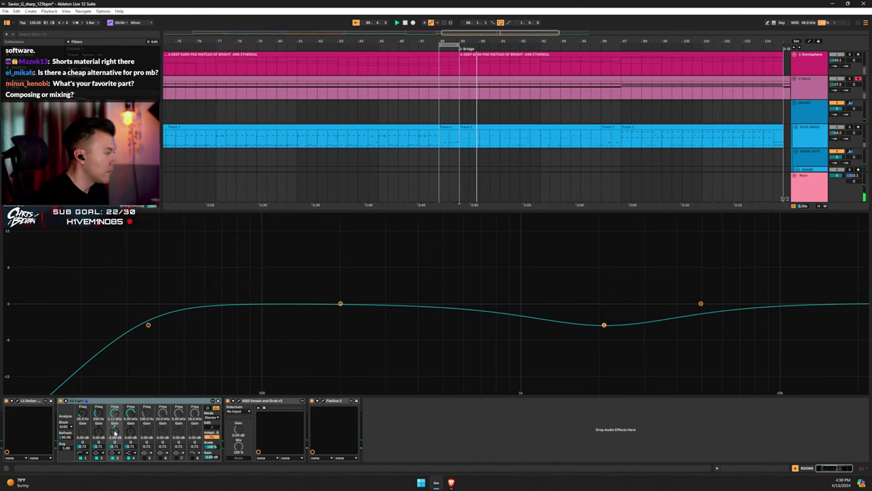
# Try a large boost on the 2.11 kHz band, bring it back to a cut of about 3 dB, and collapse the EQ Eight
pyautogui.moveTo(604, 325); pyautogui.dragTo(604, 219)
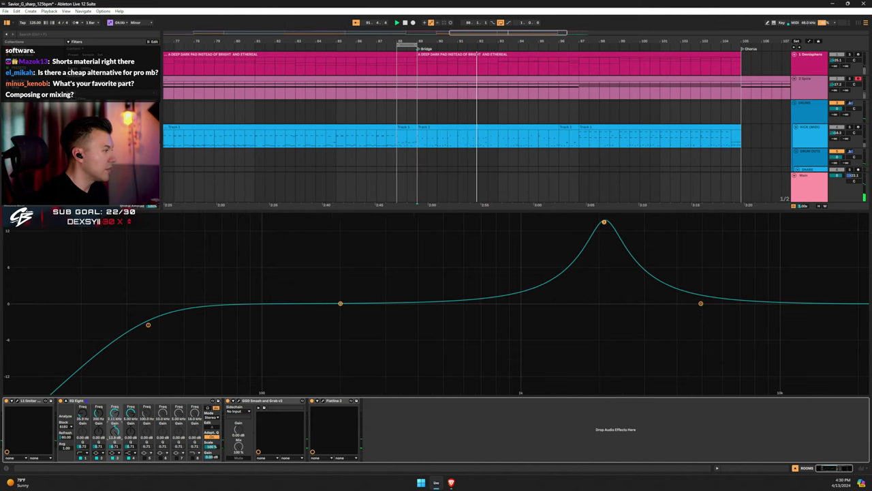
pyautogui.moveTo(116, 427); pyautogui.dragTo(115, 443)
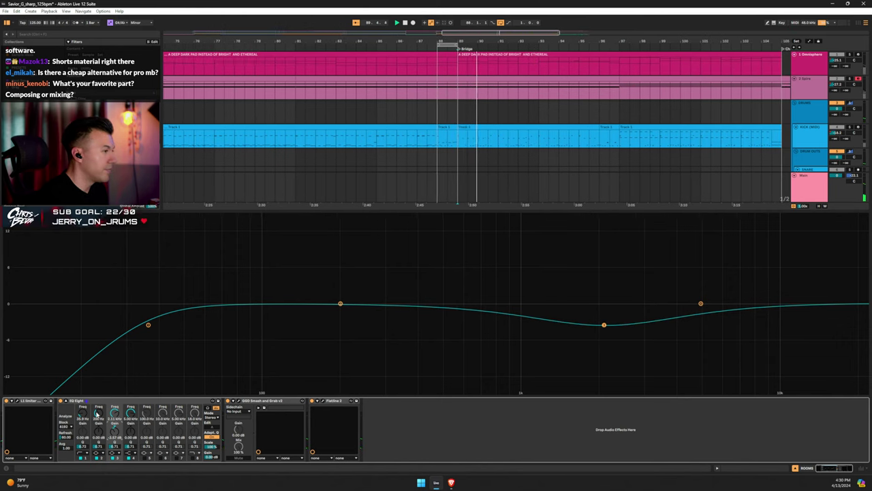
pyautogui.click(148, 325)
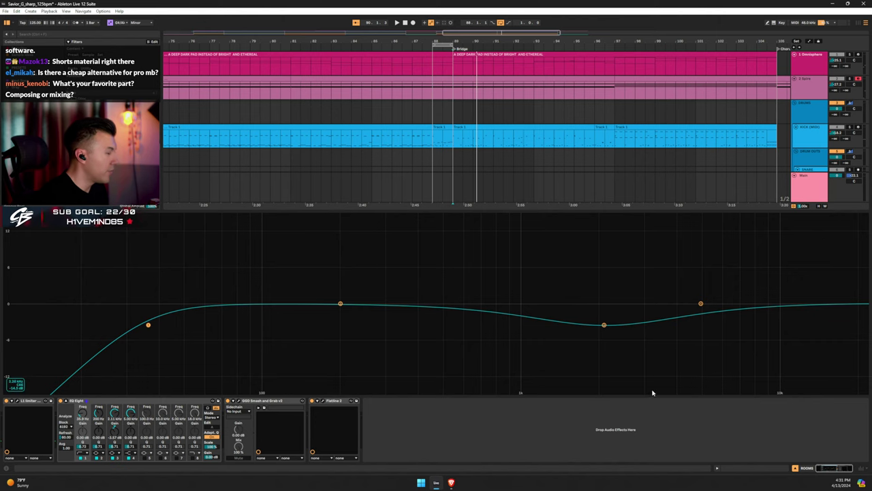
pyautogui.click(66, 402)
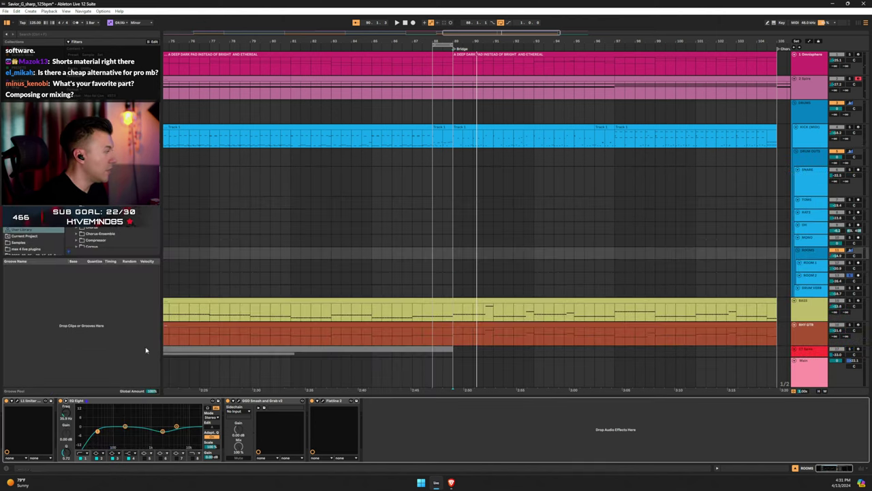
# Compare the device chains of ROOM 1 and ROOM 2 by switching back and forth between the two tracks
pyautogui.scroll(-2, 803, 267)
pyautogui.click(812, 238)
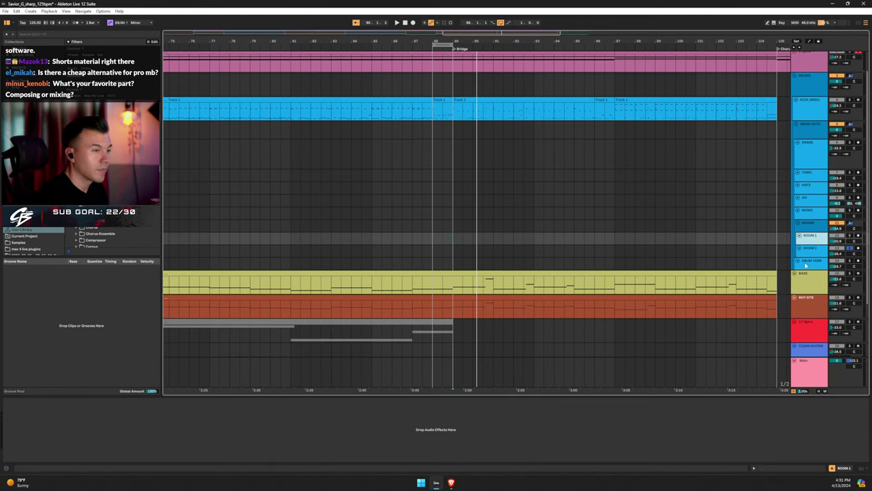
pyautogui.click(811, 248)
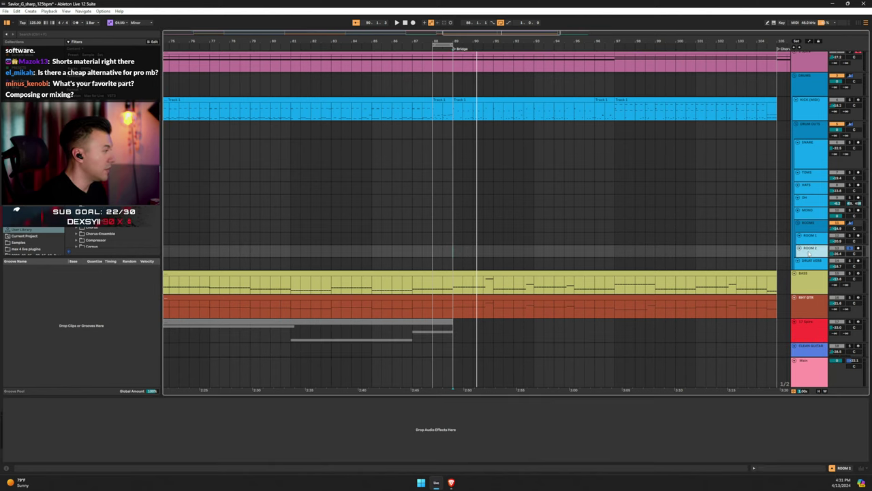
pyautogui.click(811, 238)
pyautogui.click(812, 249)
pyautogui.press('Up')
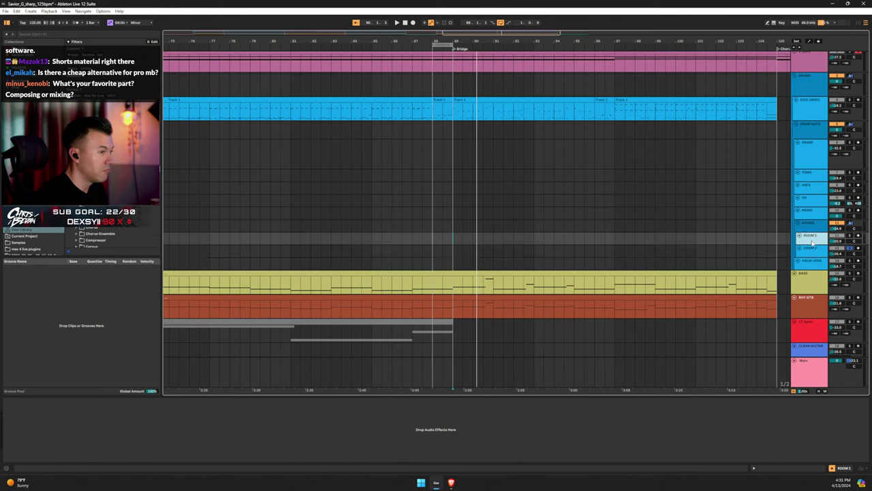
pyautogui.press('Down')
pyautogui.press('Up')
pyautogui.press('Down')
# Open the FabFilter Pro-Q 3 on the DRUM VERB track, solo the track, and play the bridge
pyautogui.click(809, 265)
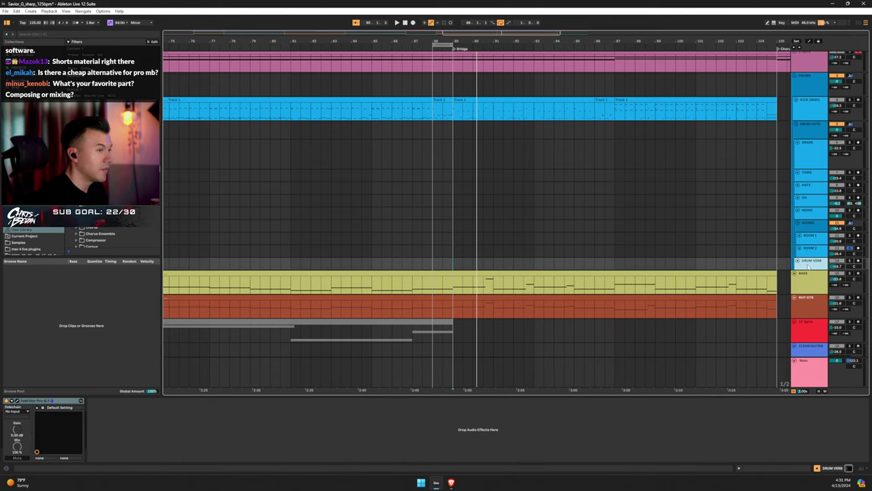
pyautogui.click(15, 402)
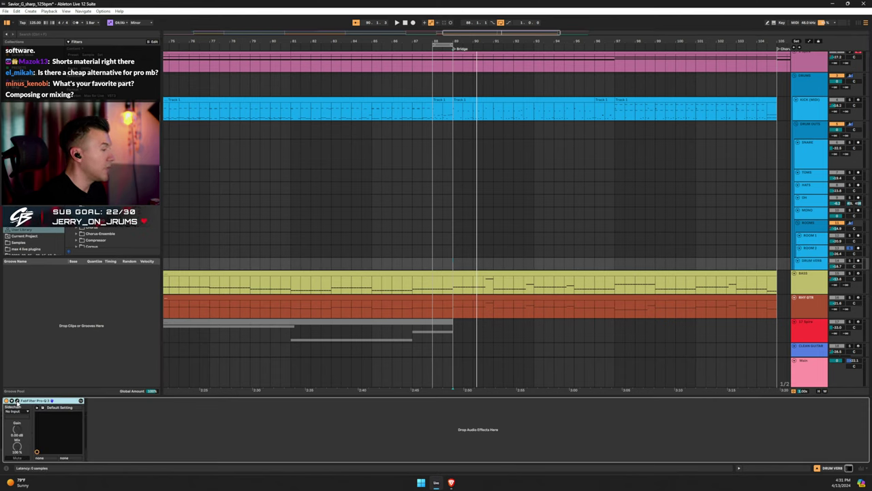
pyautogui.click(16, 403)
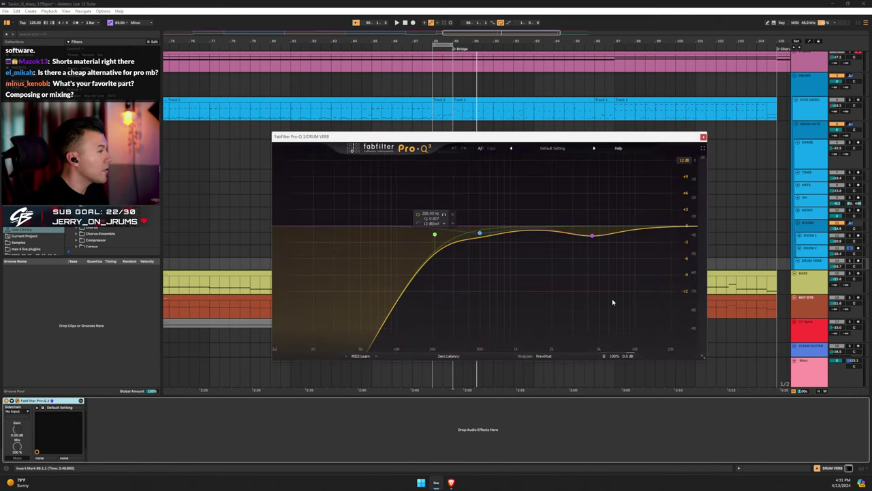
pyautogui.click(850, 264)
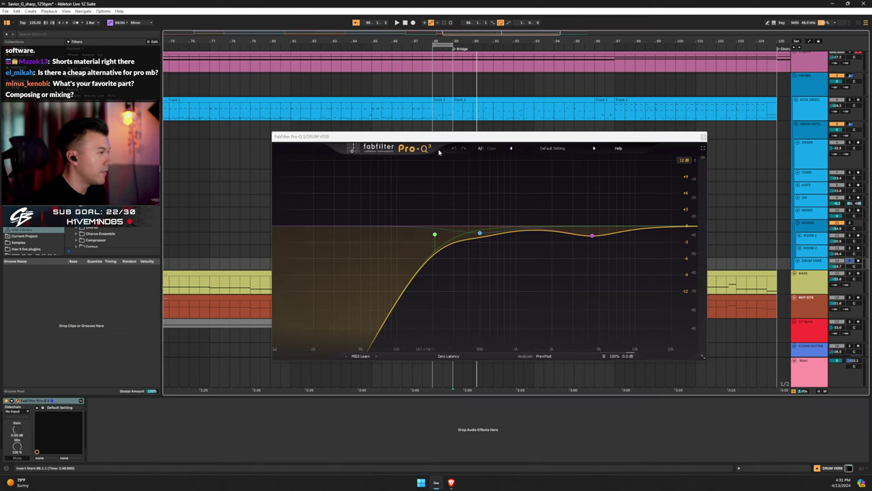
pyautogui.press('space')
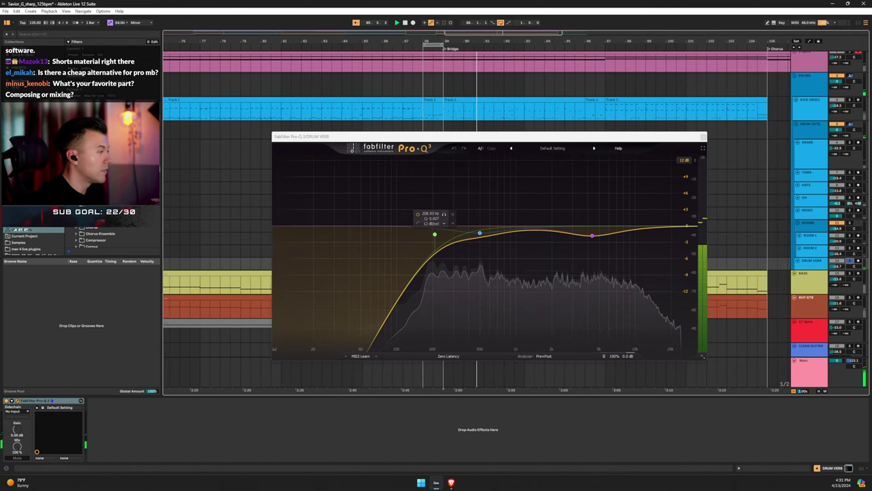
# Bypass and re-enable the DRUM VERB equalizer during playback to compare, and close its window
pyautogui.click(6, 401)
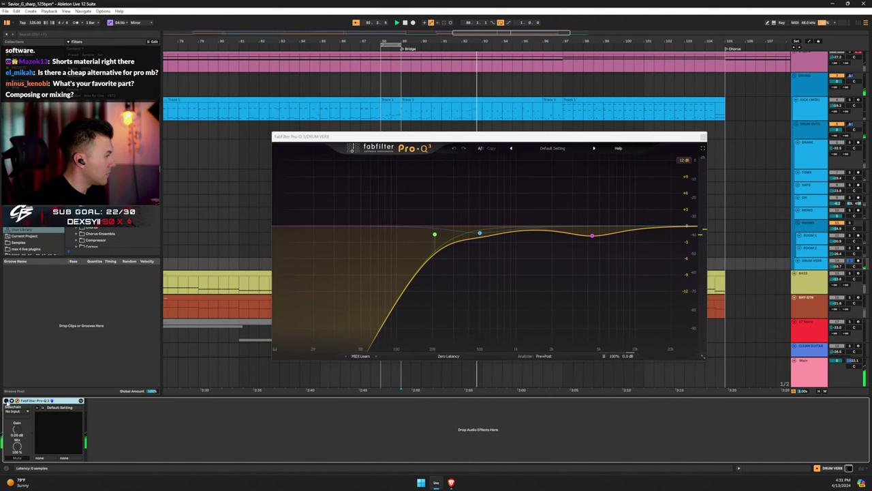
pyautogui.click(6, 401)
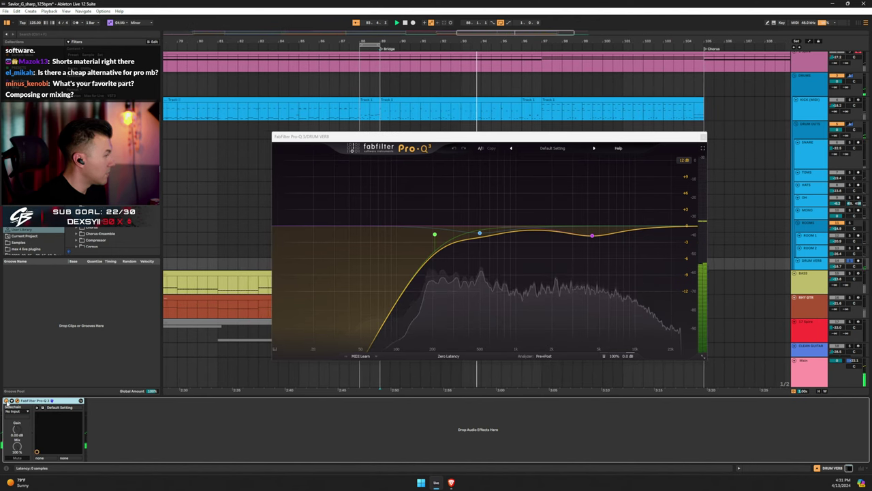
pyautogui.click(703, 136)
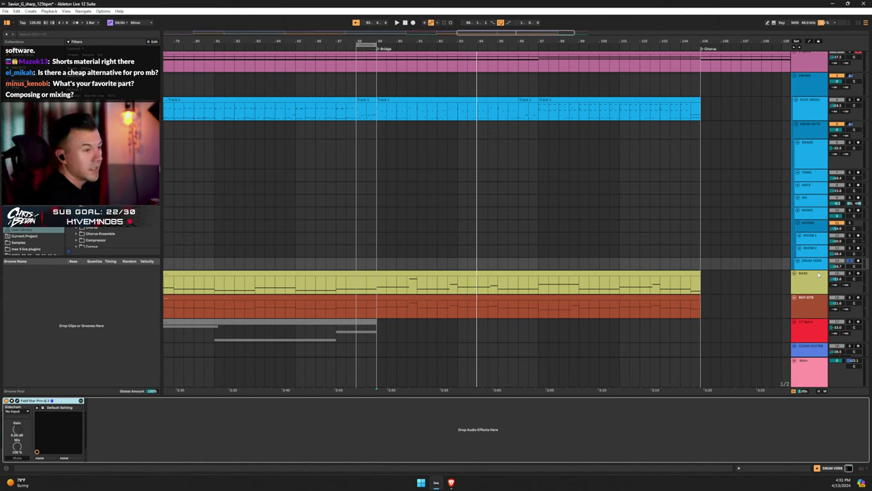
# Select the BASS track, fold the DRUM OUTS group, and close the track's Kontakt 7 window after examining it
pyautogui.click(818, 274)
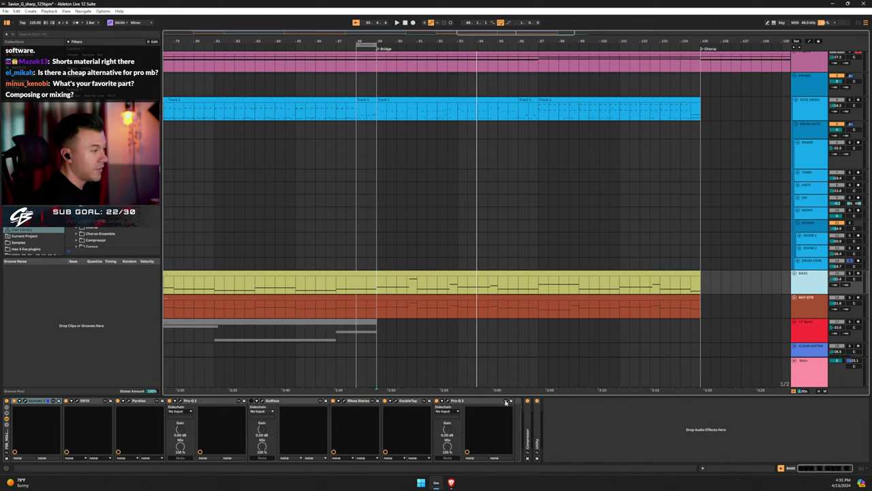
pyautogui.click(796, 125)
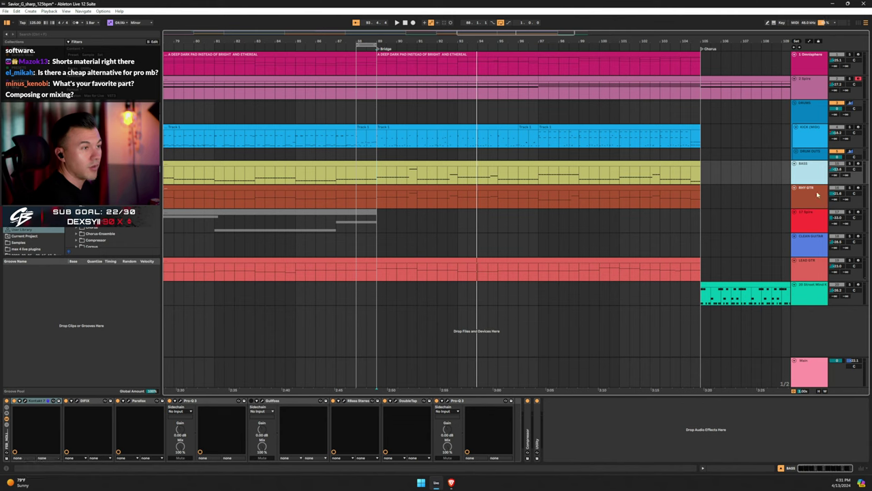
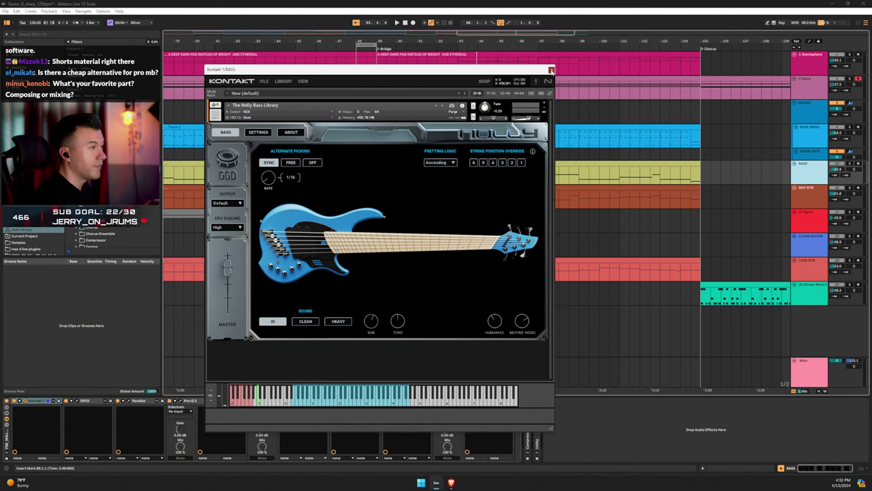
pyautogui.click(552, 70)
# Open DIFIX on the BASS track, move it over the arrangement, switch it to Bass DI, and close it
pyautogui.click(76, 400)
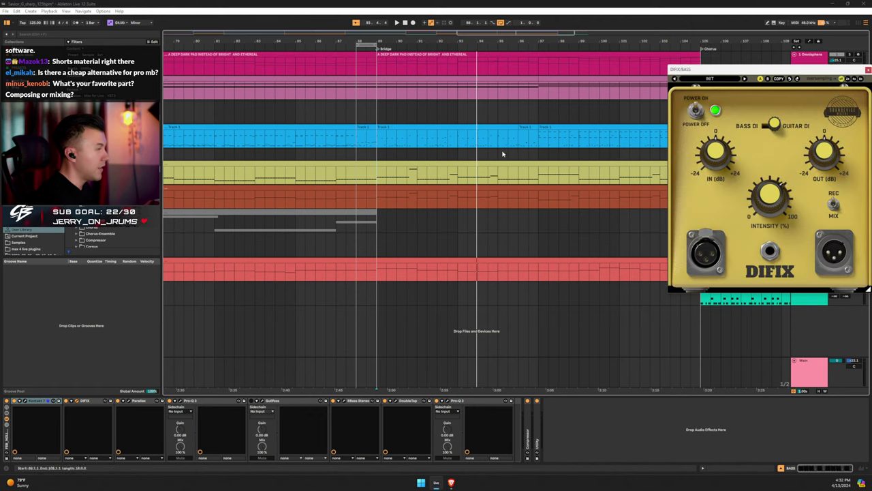
pyautogui.moveTo(760, 71); pyautogui.dragTo(372, 150)
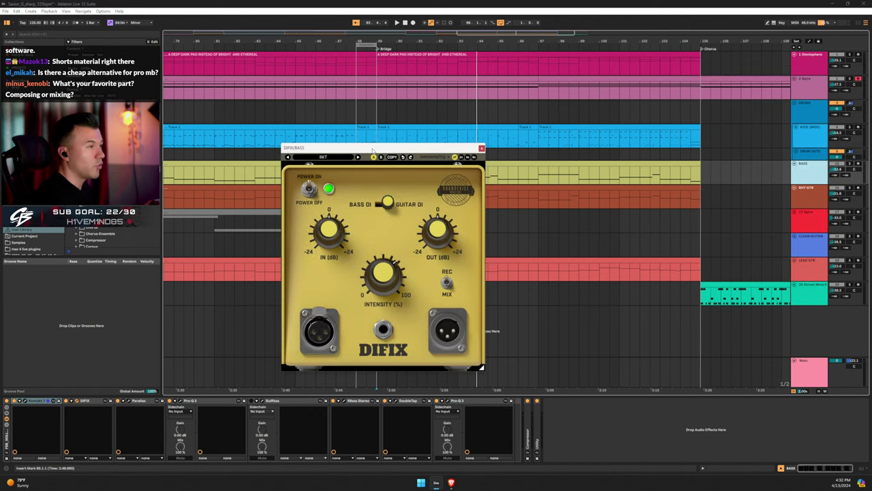
pyautogui.click(386, 207)
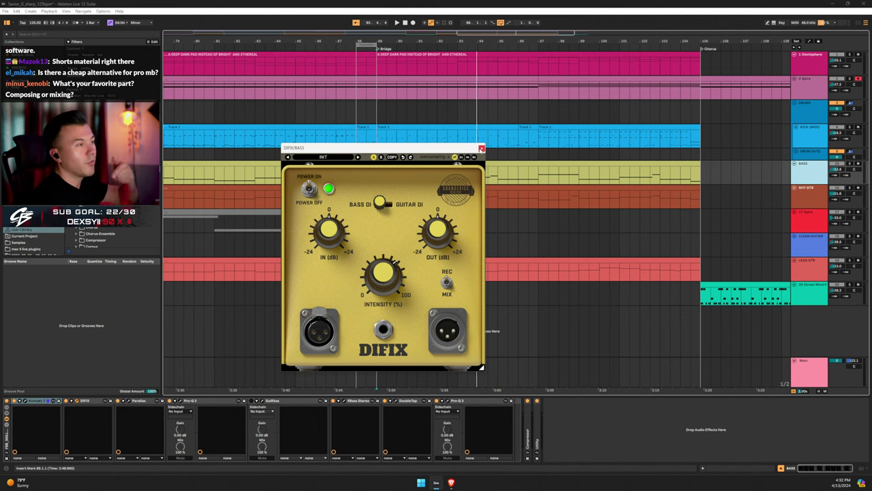
pyautogui.click(481, 149)
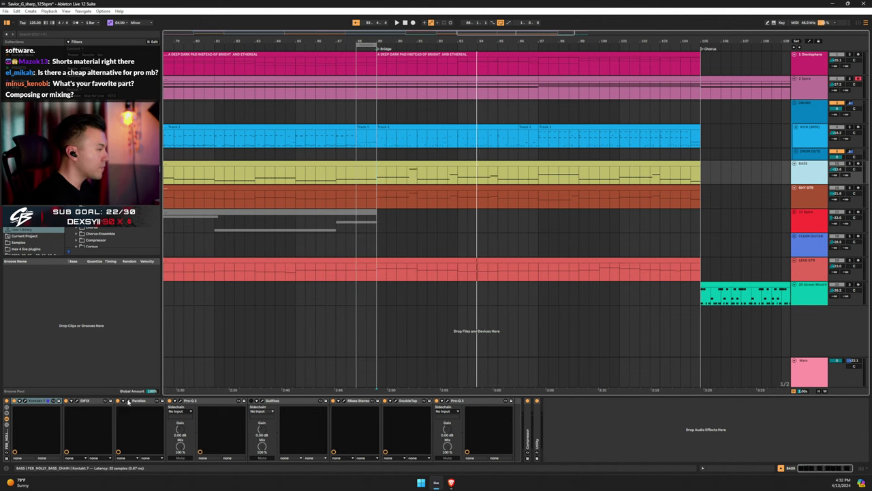
# Move the Parallax window over the arrangement, play the bridge with BASS soloed, and close the plugin
pyautogui.moveTo(365, 173); pyautogui.dragTo(428, 86)
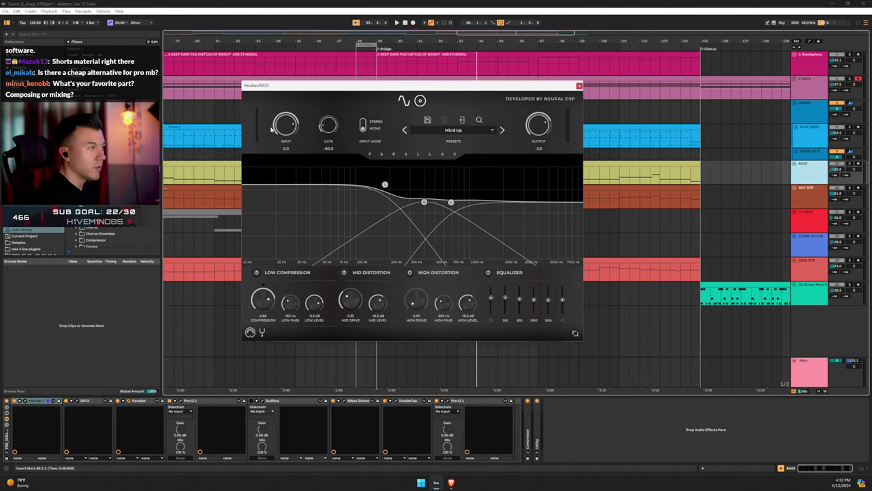
pyautogui.press('space')
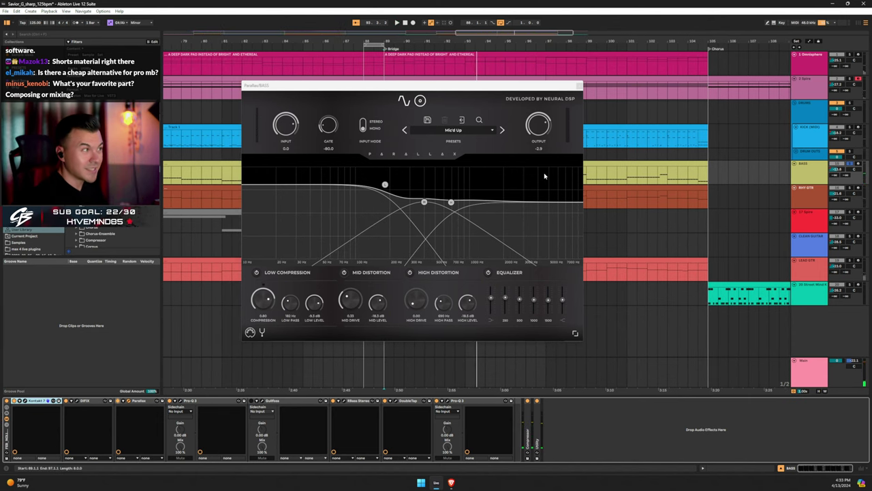
pyautogui.click(580, 86)
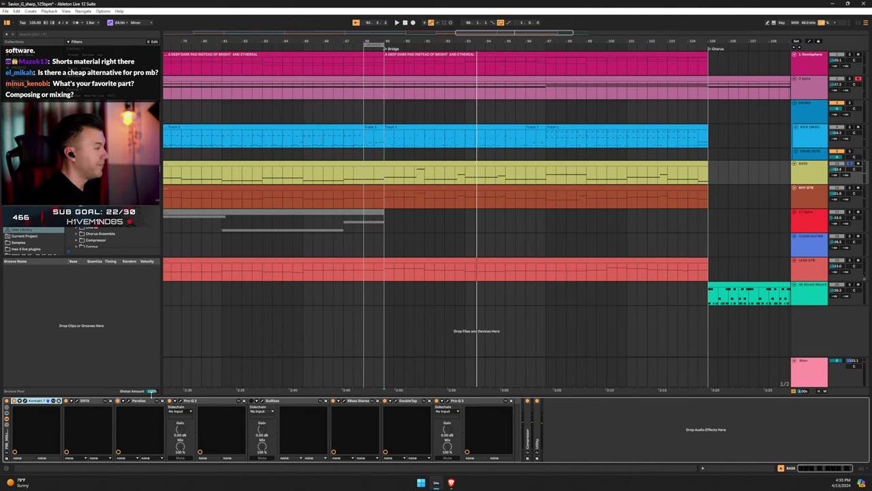
# Open the first Pro-Q 3 on the BASS track, select its deepest cut, and play the bridge
pyautogui.click(180, 403)
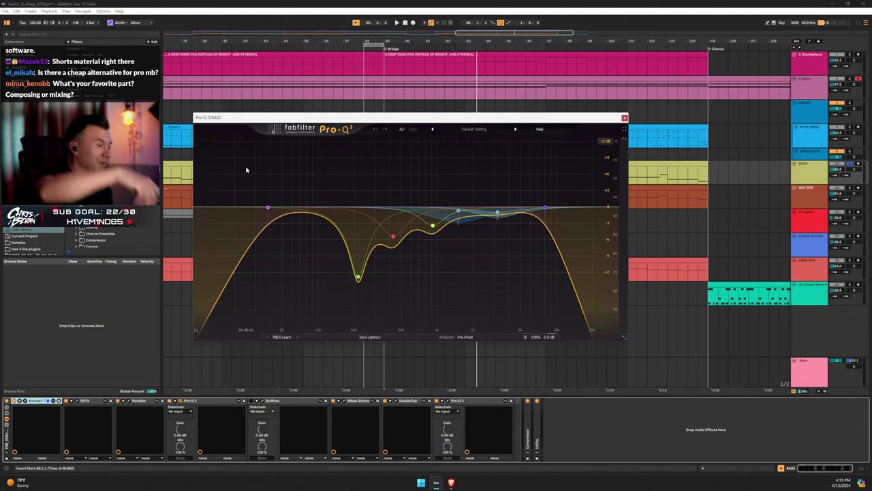
pyautogui.click(358, 279)
pyautogui.press('space')
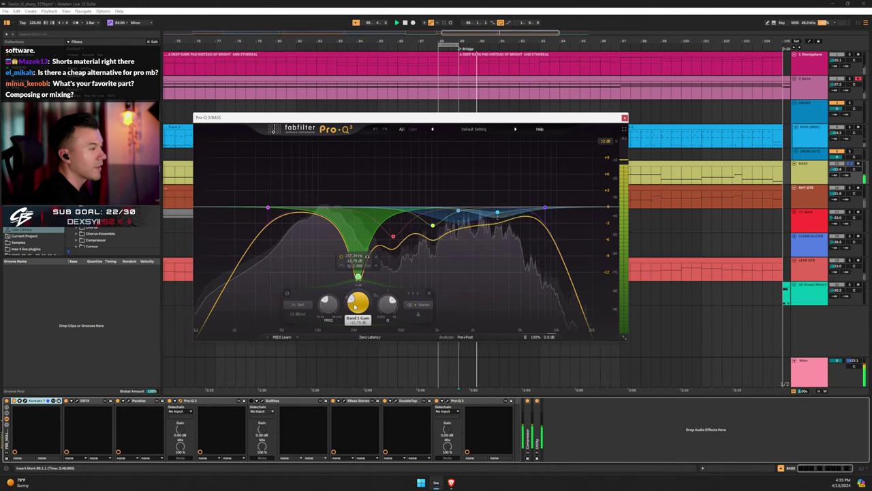
# Try boosting the 217.34 Hz band to +30 dB and the 427.97 Hz band to +15.25 dB, undoing each change
pyautogui.moveTo(355, 307); pyautogui.dragTo(400, 126)
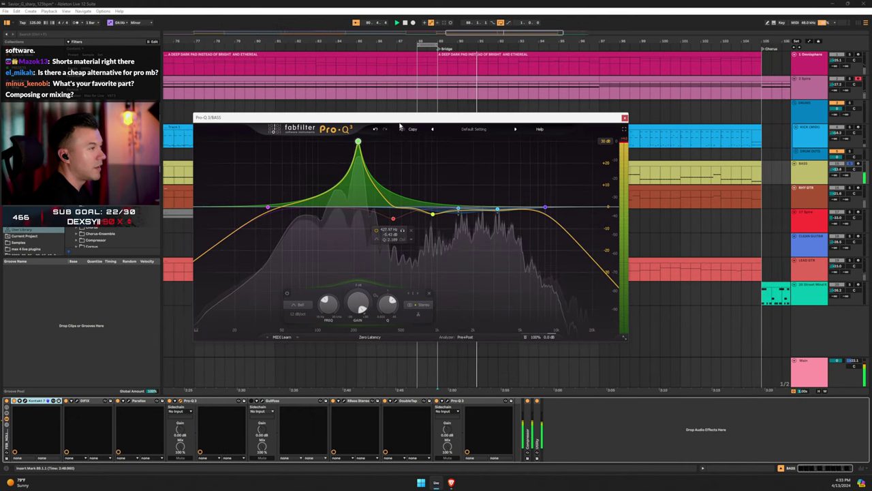
pyautogui.click(375, 129)
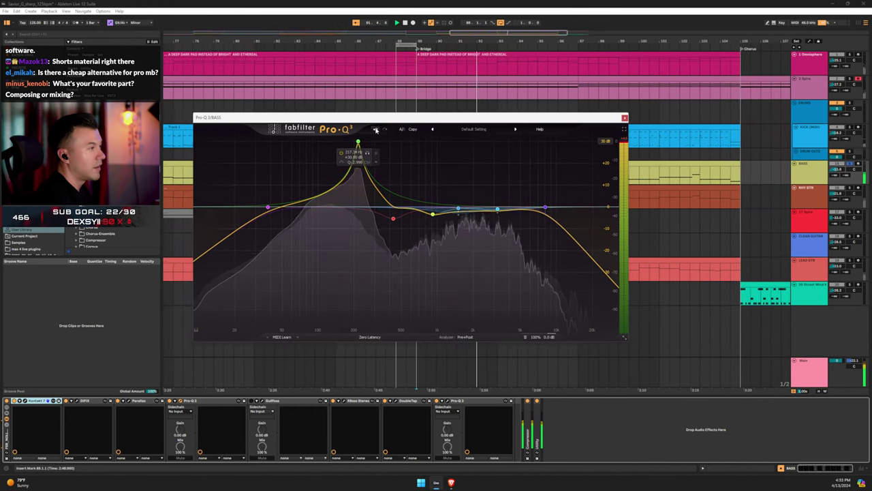
pyautogui.click(376, 129)
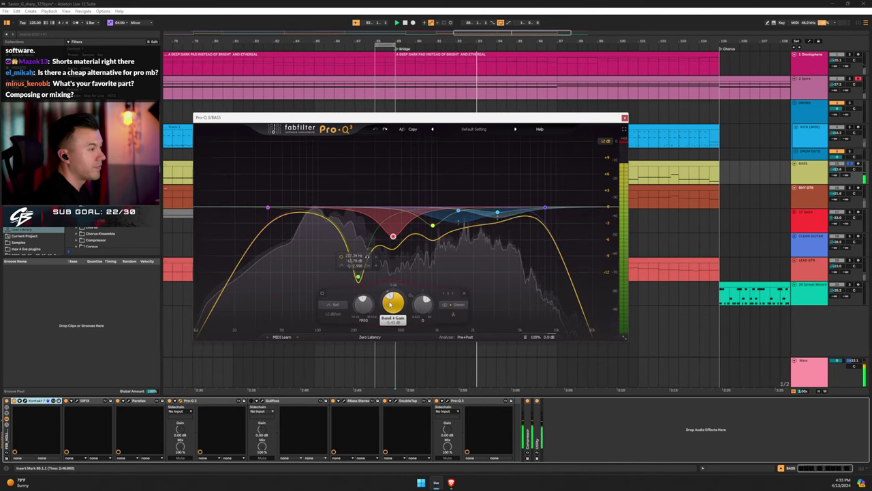
pyautogui.scroll(10, 392, 302)
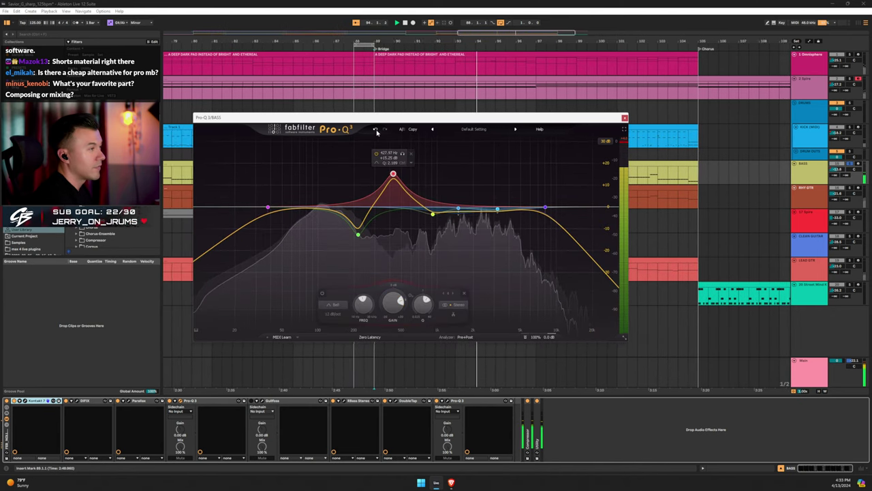
pyautogui.hotkey('ctrl', 'z')
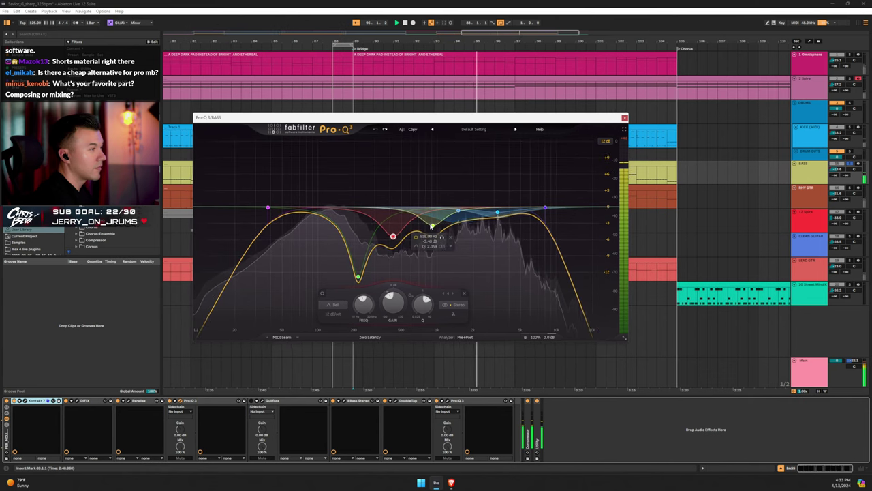
# Try boosting the 918 Hz band to about +5 dB and the 2 kHz band to about +13 dB, undoing each change
pyautogui.click(432, 226)
pyautogui.scroll(10, 432, 302)
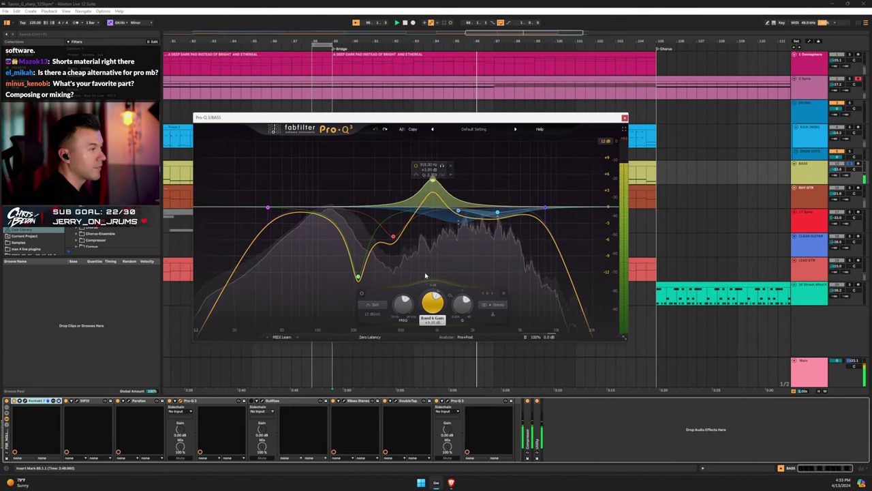
pyautogui.click(375, 130)
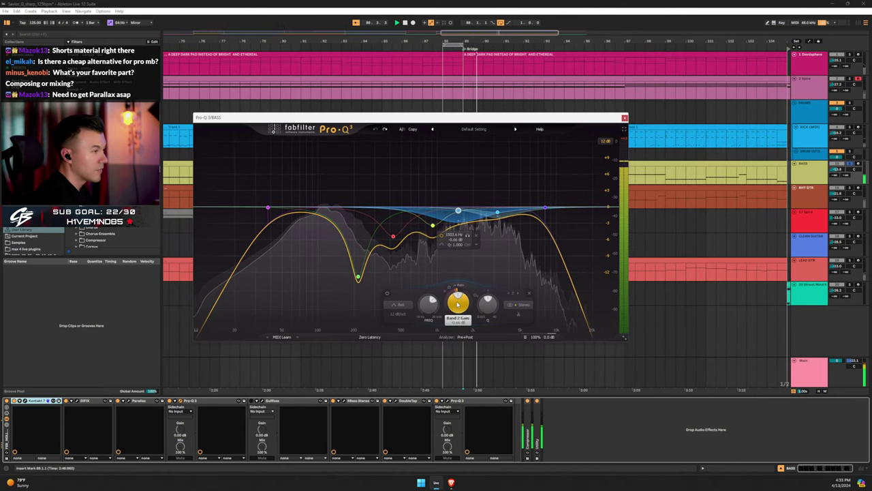
pyautogui.moveTo(458, 210); pyautogui.dragTo(458, 127)
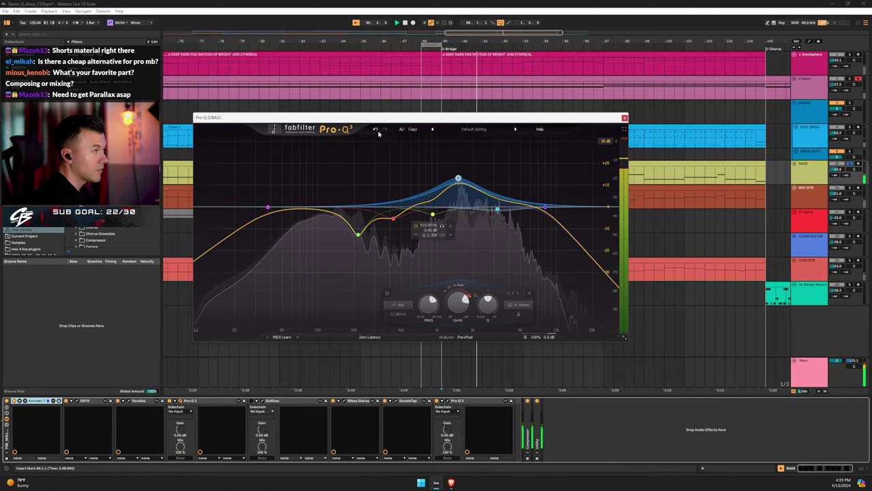
pyautogui.moveTo(458, 178); pyautogui.dragTo(459, 209)
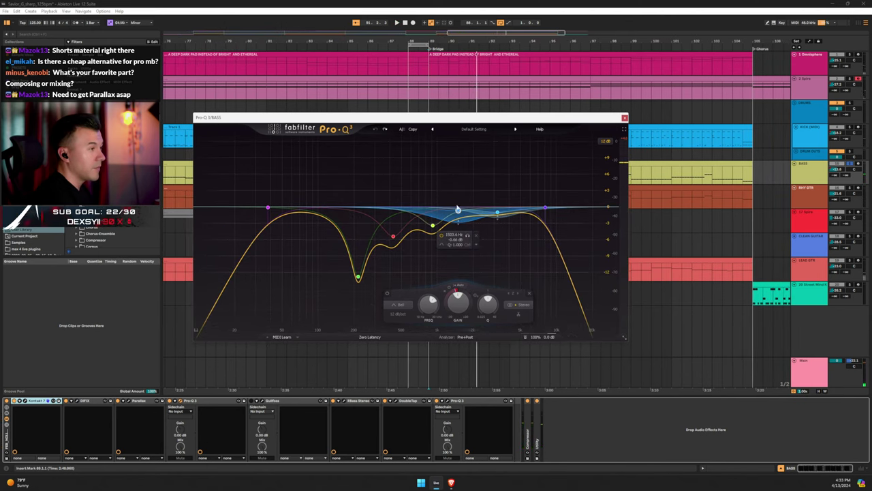
# Try boosting the bell band between 2 and 5 kHz to about +19 dB while the bridge plays, and undo it
pyautogui.click(498, 212)
pyautogui.press('space')
pyautogui.moveTo(498, 298); pyautogui.dragTo(494, 267)
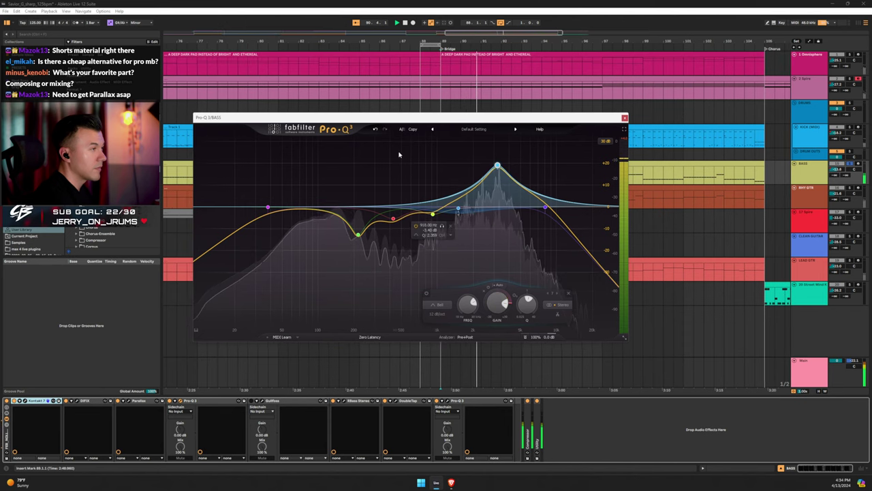
pyautogui.click(376, 129)
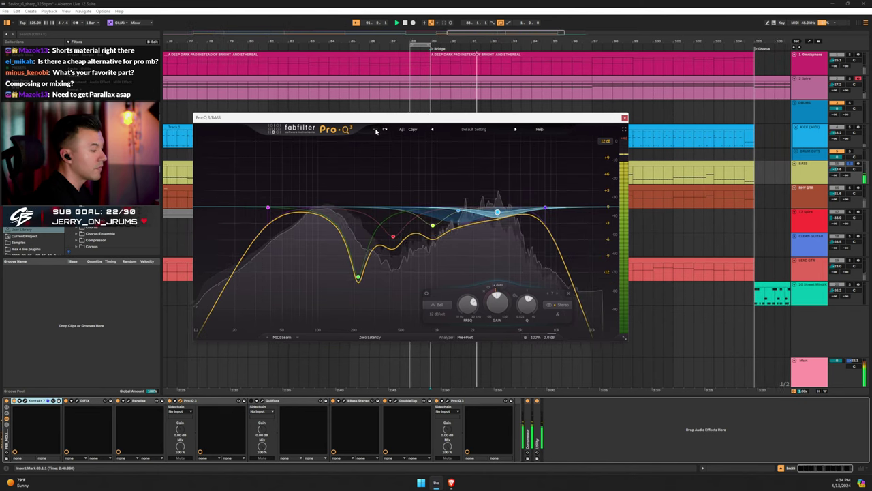
# Select the high-cut band to examine it, and close the first Pro-Q 3 on the BASS track
pyautogui.click(545, 207)
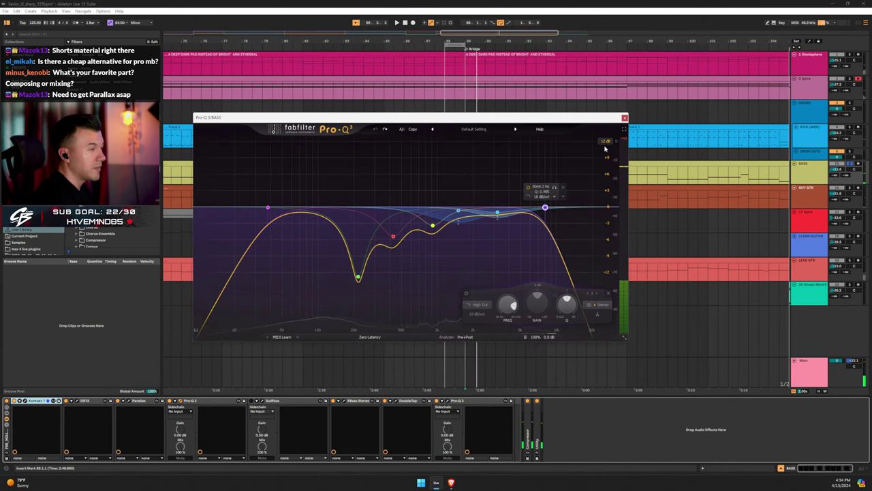
pyautogui.hotkey('ctrl', 'alt', 'p')
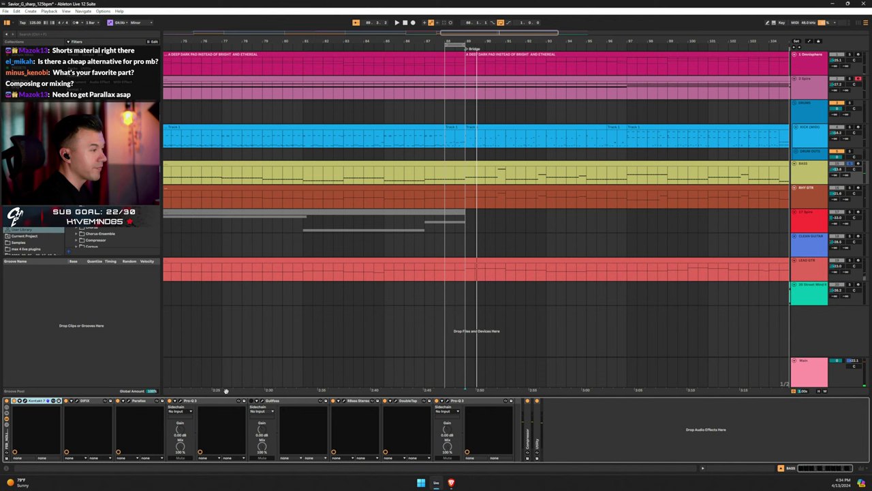
# Open Gullfoss on the BASS track, move it over the arrangement to view its settings, and close it
pyautogui.click(275, 402)
pyautogui.click(262, 401)
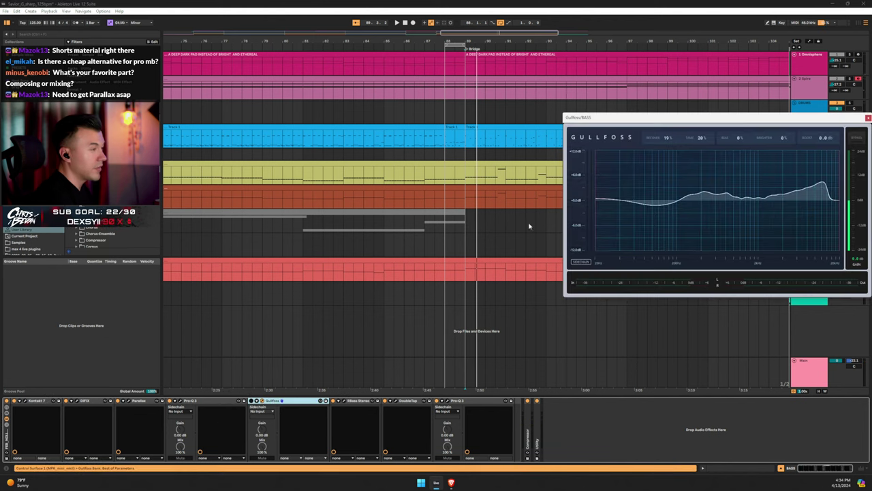
pyautogui.moveTo(675, 120); pyautogui.dragTo(408, 144)
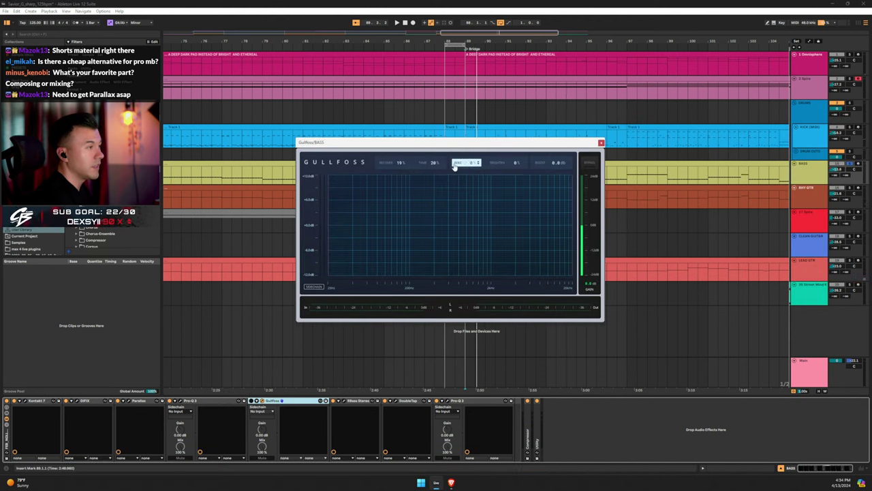
pyautogui.click(601, 143)
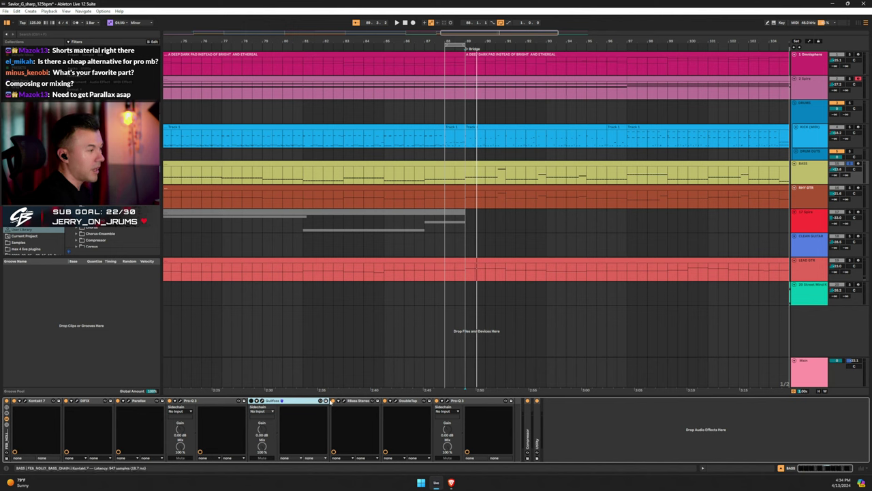
# Open RBass Stereo on the BASS track over the arrangement, try the Legacy skin, and set the skin to Light
pyautogui.click(343, 400)
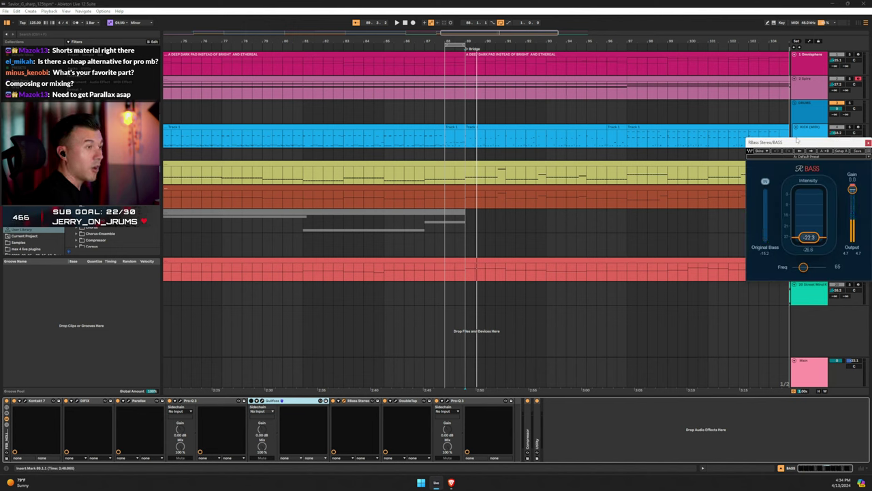
pyautogui.moveTo(793, 148); pyautogui.dragTo(386, 169)
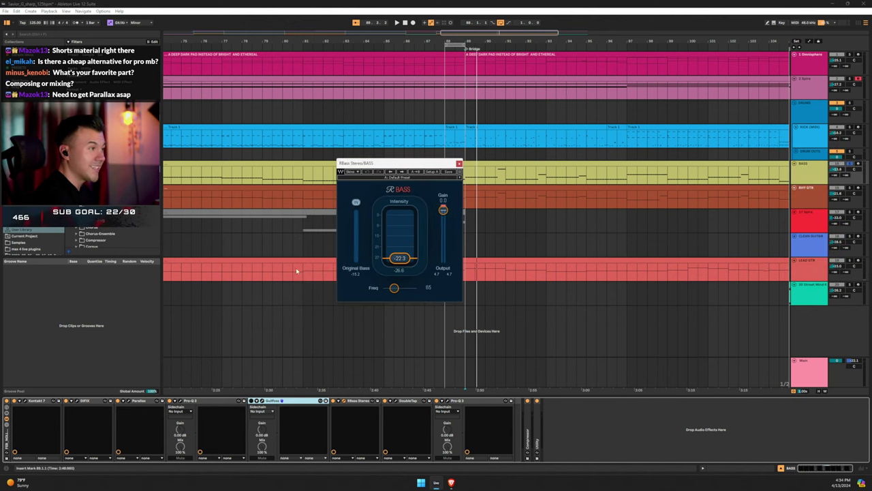
pyautogui.click(354, 172)
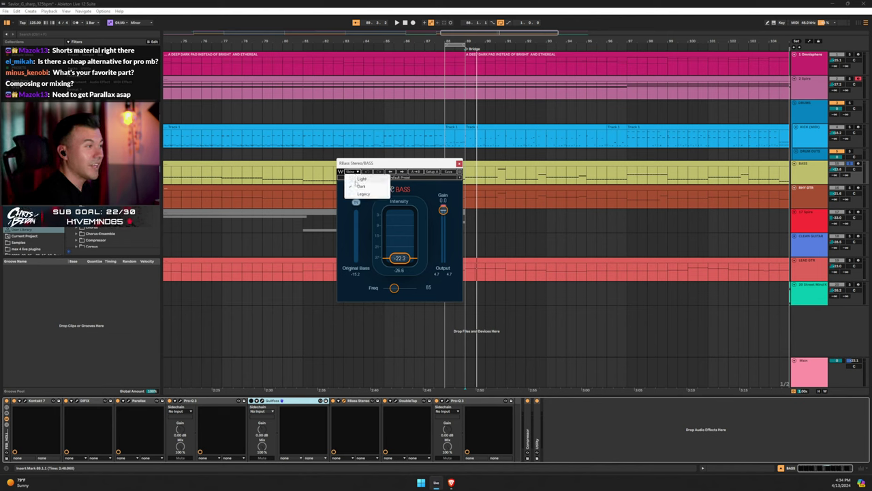
pyautogui.click(357, 194)
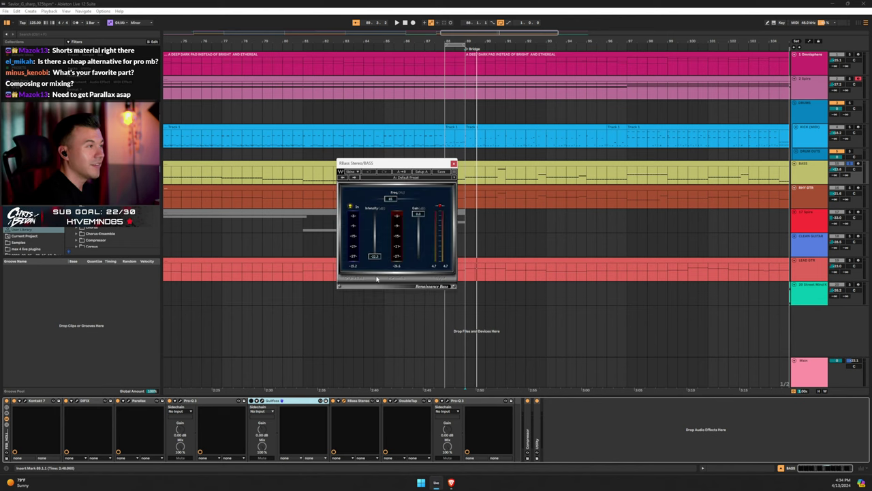
pyautogui.click(355, 172)
pyautogui.click(355, 178)
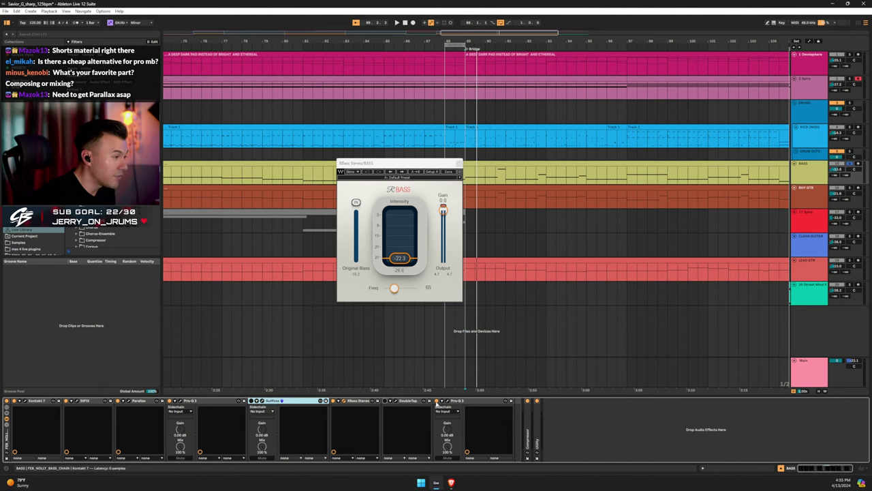
# Audition RBass on the bridge with DoubleTap and the last Pro-Q 3 bypassed, and close its window
pyautogui.press('space')
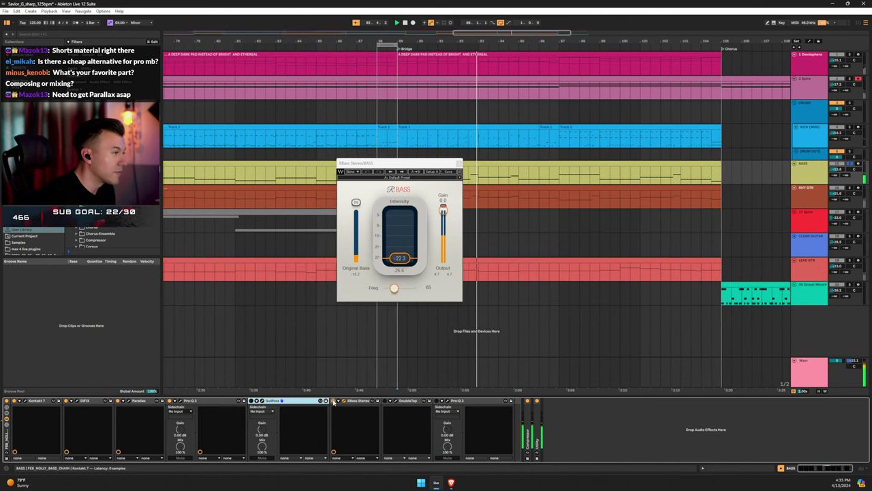
pyautogui.press('space')
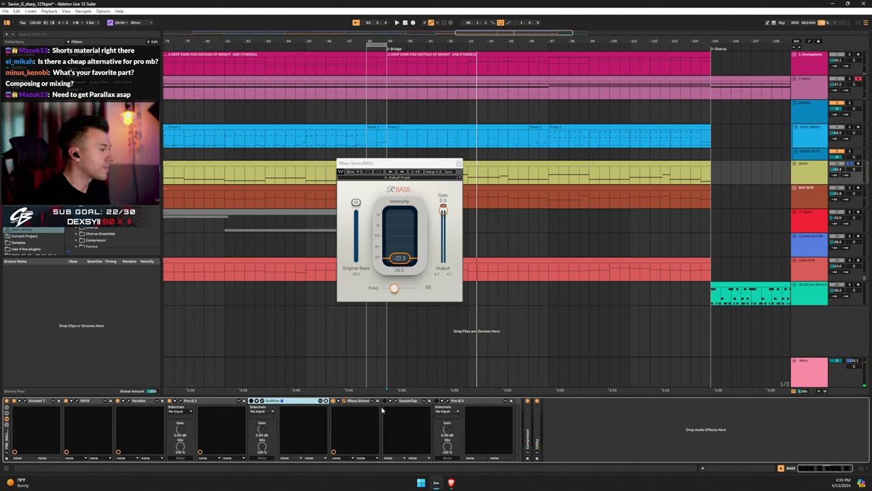
pyautogui.click(459, 163)
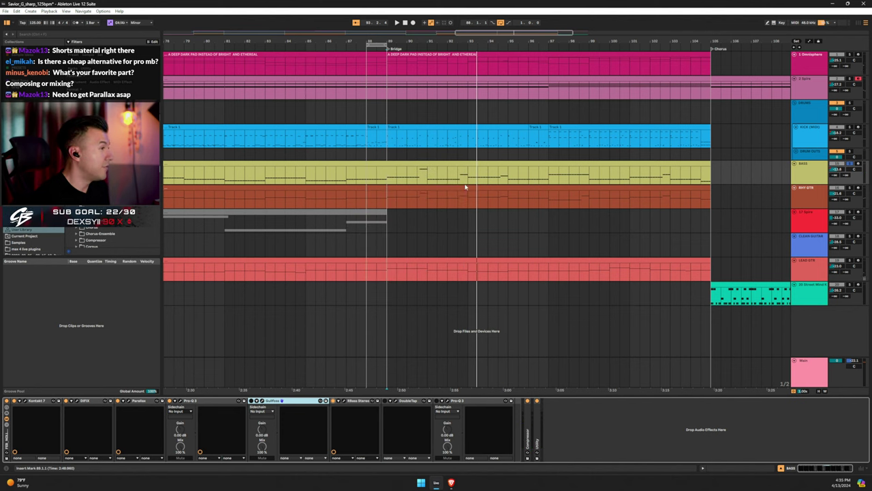
# Open DoubleTap on the BASS track over the arrangement, enable it, and watch its compression meters while playing the bridge
pyautogui.click(396, 402)
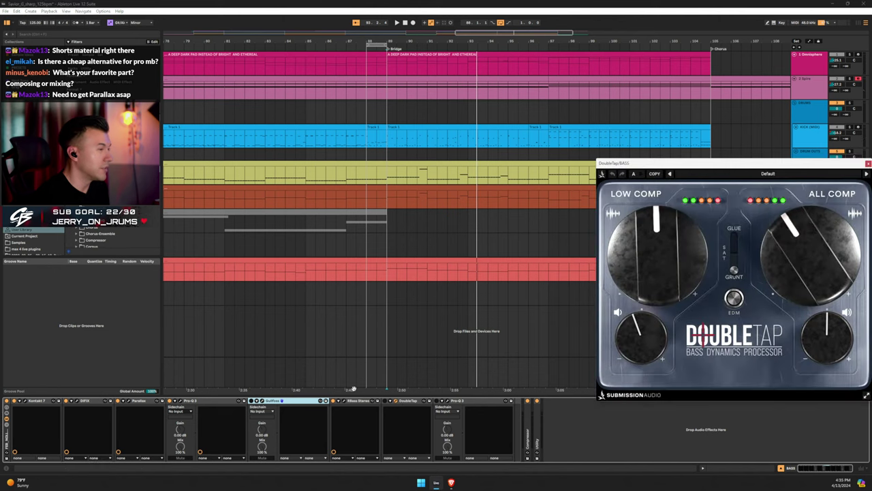
pyautogui.moveTo(726, 169); pyautogui.dragTo(434, 114)
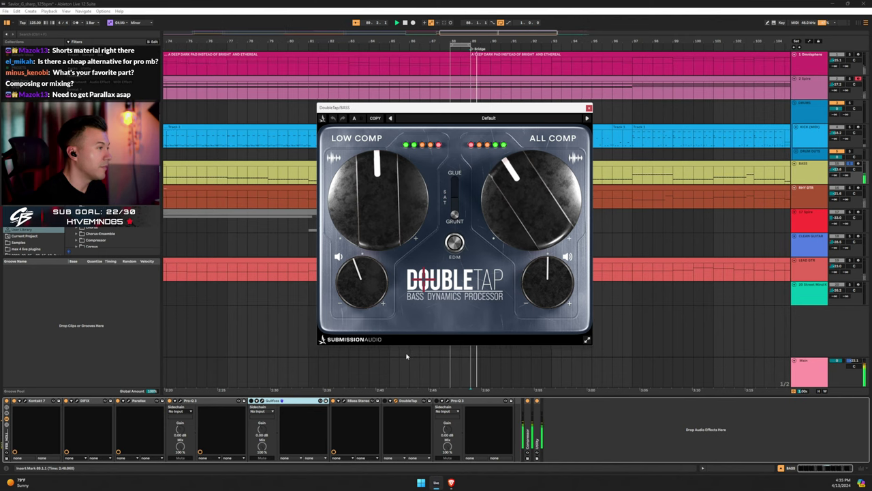
pyautogui.click(385, 401)
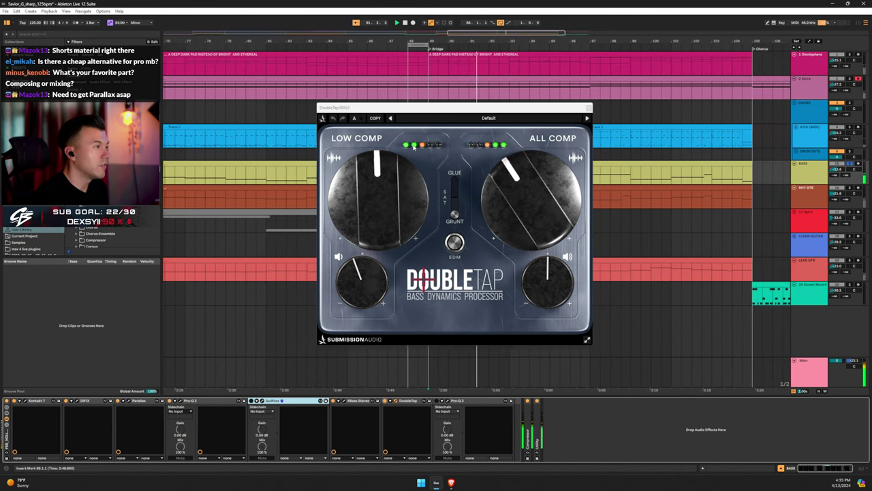
pyautogui.moveTo(418, 146)
pyautogui.press('space')
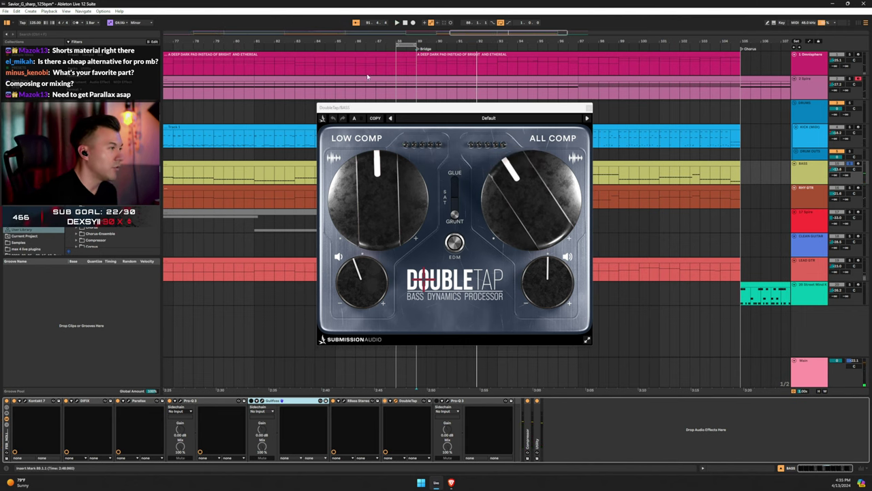
# Read the descriptions of DoubleTap's compressor and saturation controls, audition the plugin on the bridge, and close it
pyautogui.moveTo(378, 190)
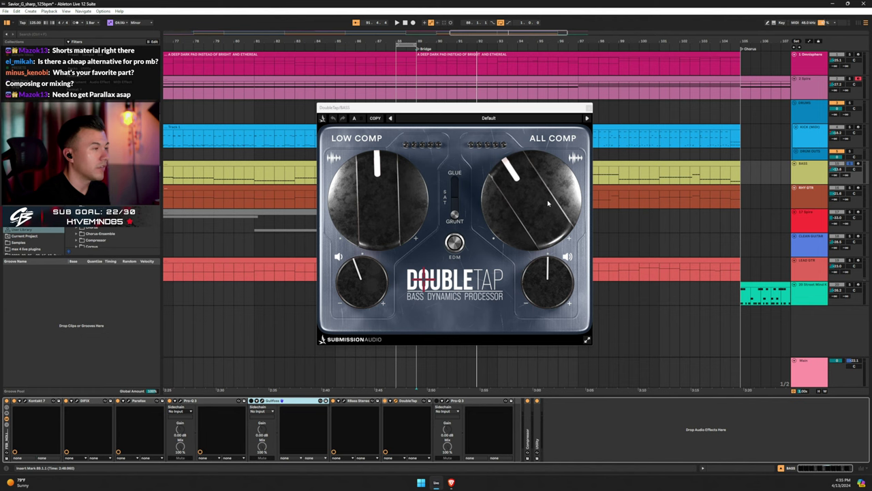
pyautogui.moveTo(548, 202)
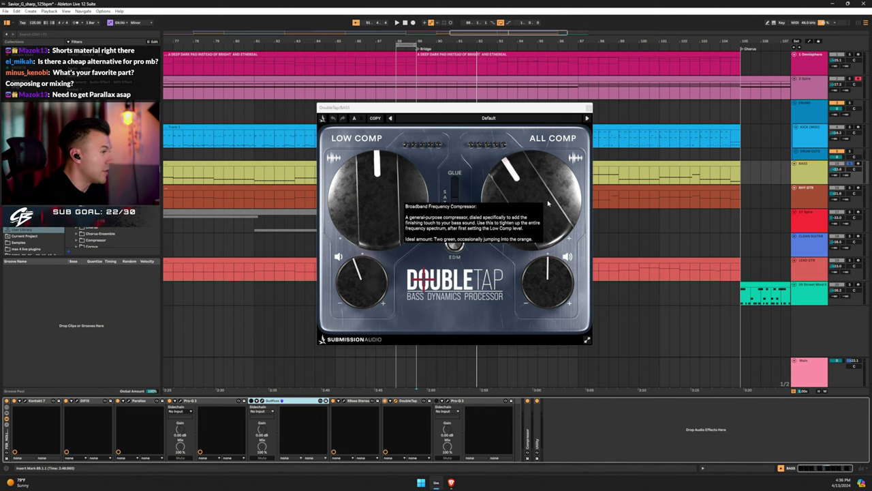
pyautogui.press('space')
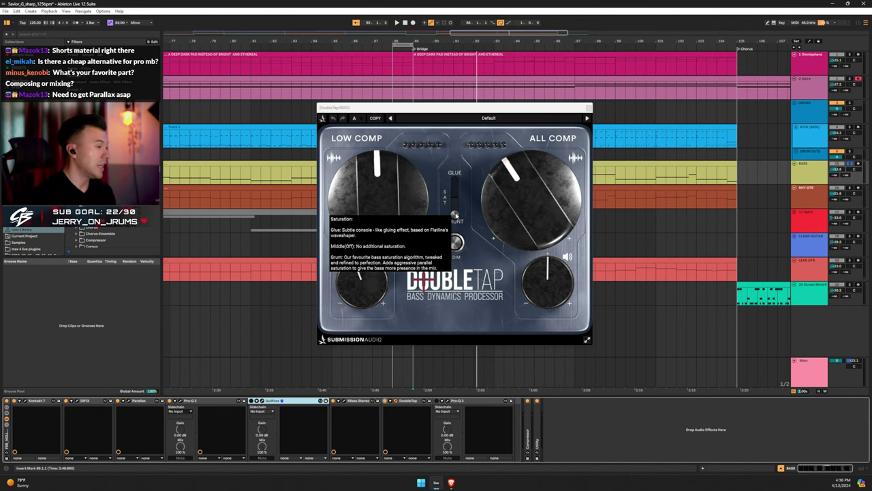
pyautogui.press('space')
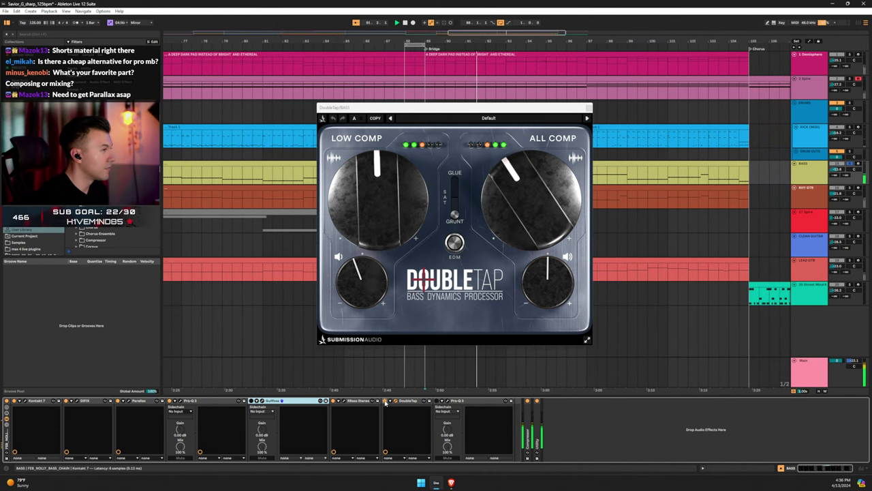
pyautogui.press('space')
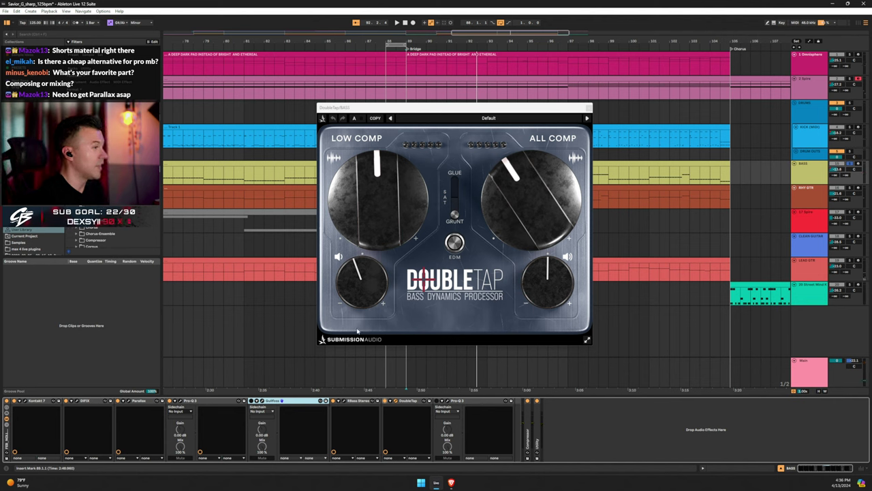
pyautogui.click(274, 252)
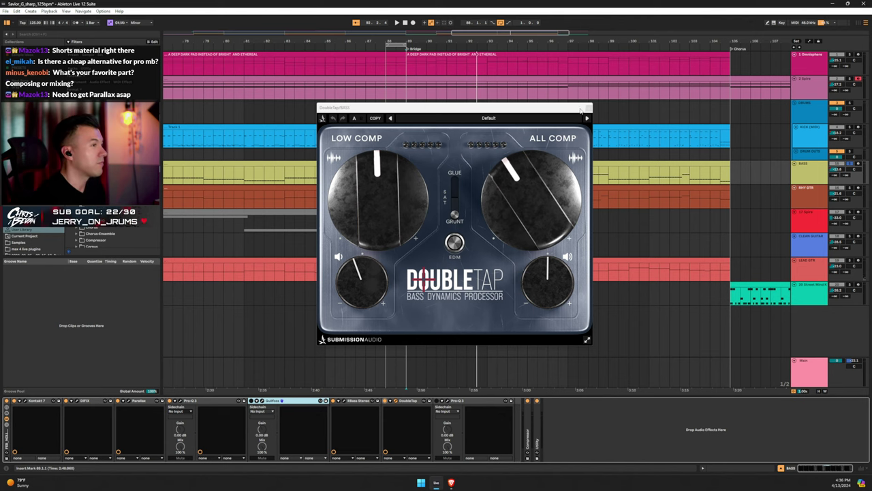
pyautogui.click(589, 108)
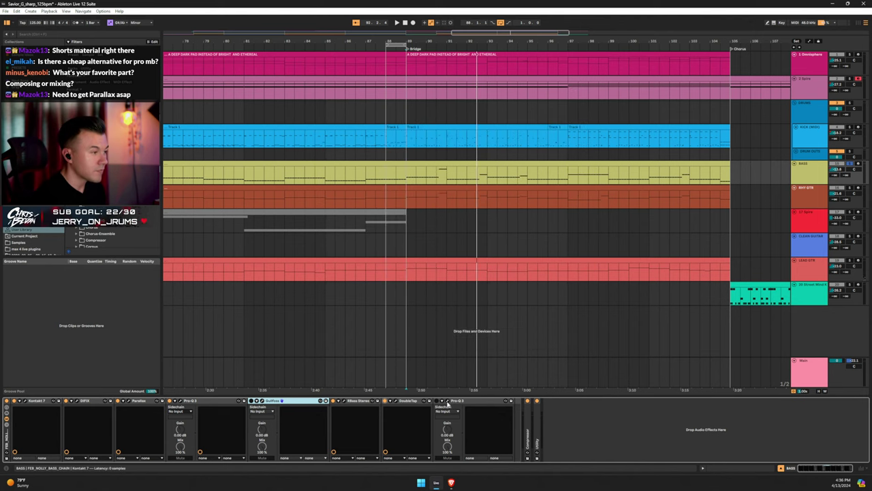
# Open and enable the last Pro-Q 3 on the BASS track, select its narrow deep cut, and play the bridge
pyautogui.click(449, 401)
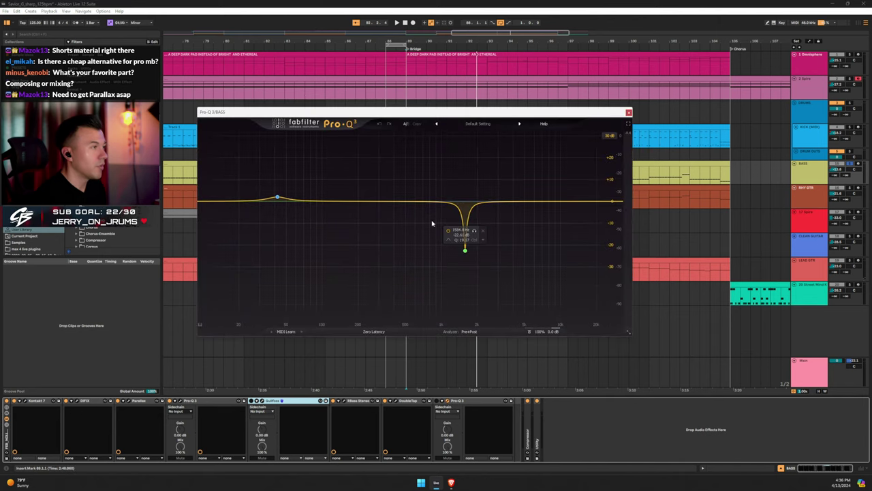
pyautogui.click(465, 251)
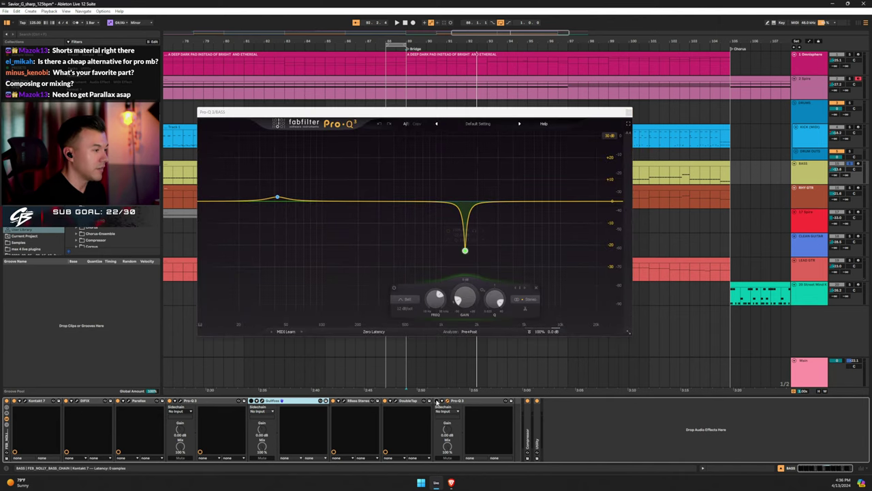
pyautogui.press('space')
# Try boosting the narrow cut between 1 and 2 kHz to about +30 dB, and undo the change
pyautogui.moveTo(465, 251); pyautogui.dragTo(465, 136)
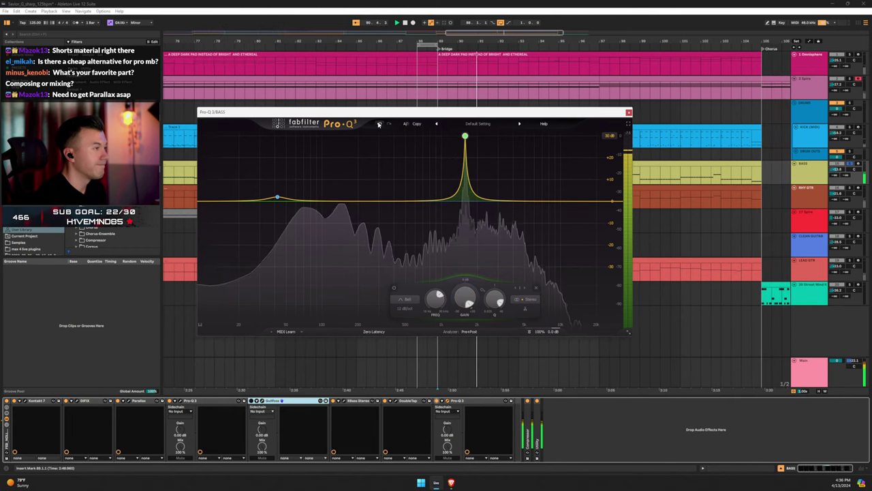
pyautogui.hotkey('ctrl', 'z')
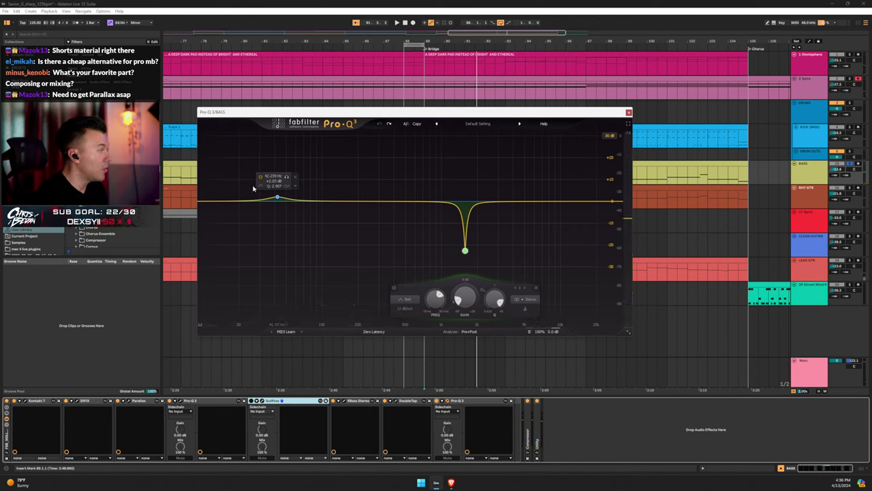
# Try boosting the low band near 42 Hz to +30 dB while playing the bridge, and undo the change
pyautogui.click(277, 197)
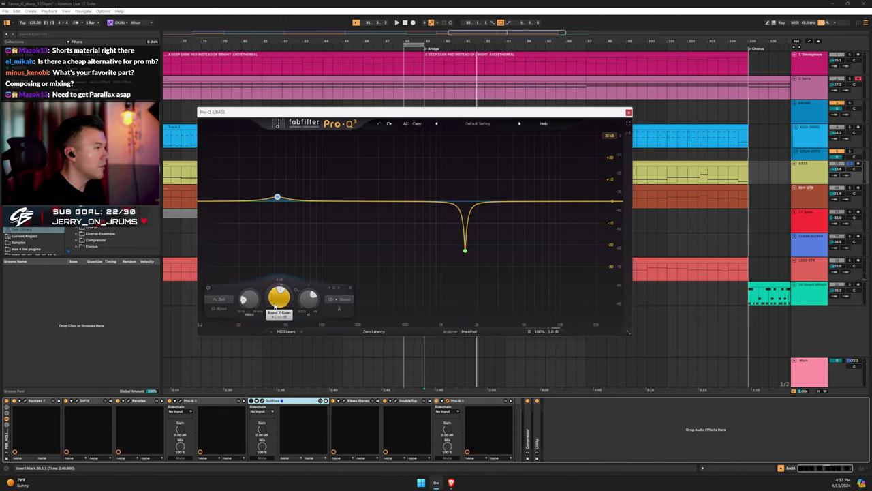
pyautogui.press('space')
pyautogui.moveTo(276, 305); pyautogui.dragTo(278, 270)
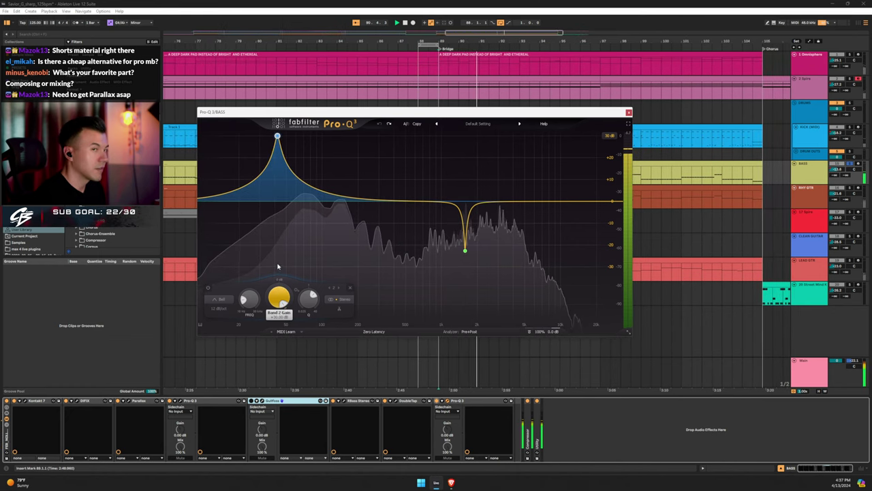
pyautogui.click(379, 123)
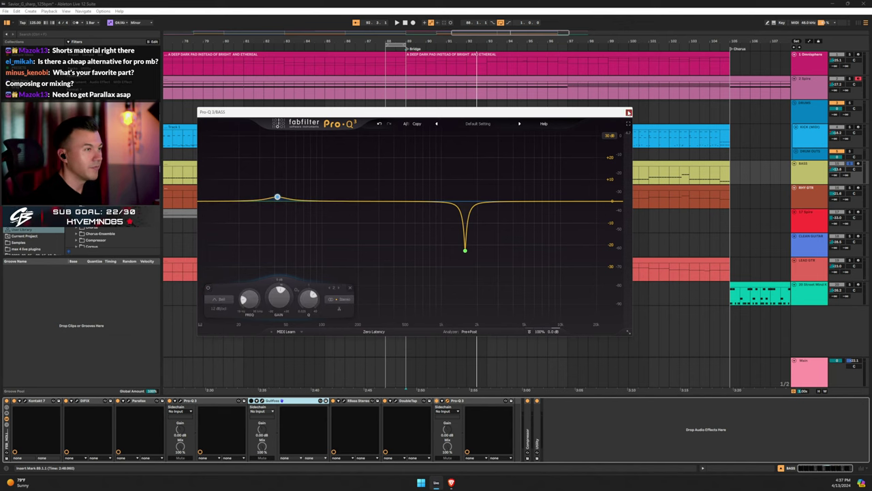
# Close the BASS equalizer and inspect the Odin II and DIFIX plugins on the RHY GTR track, one after the other
pyautogui.click(628, 112)
pyautogui.click(811, 190)
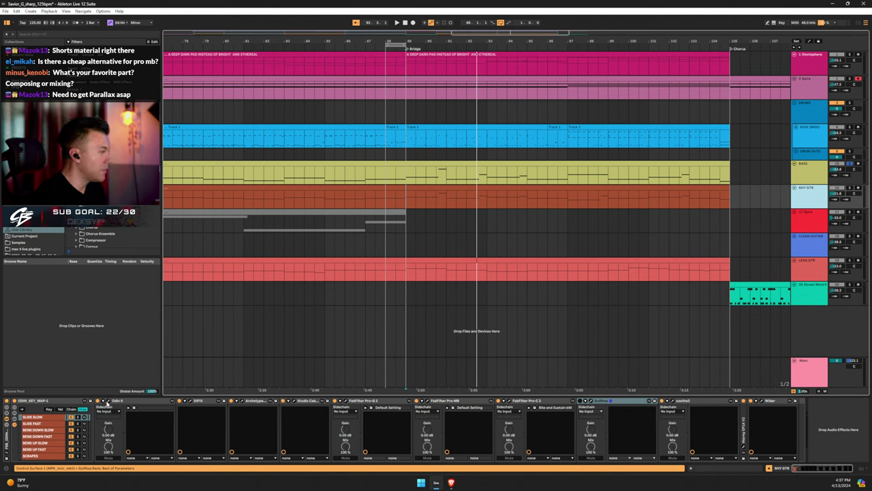
pyautogui.click(107, 401)
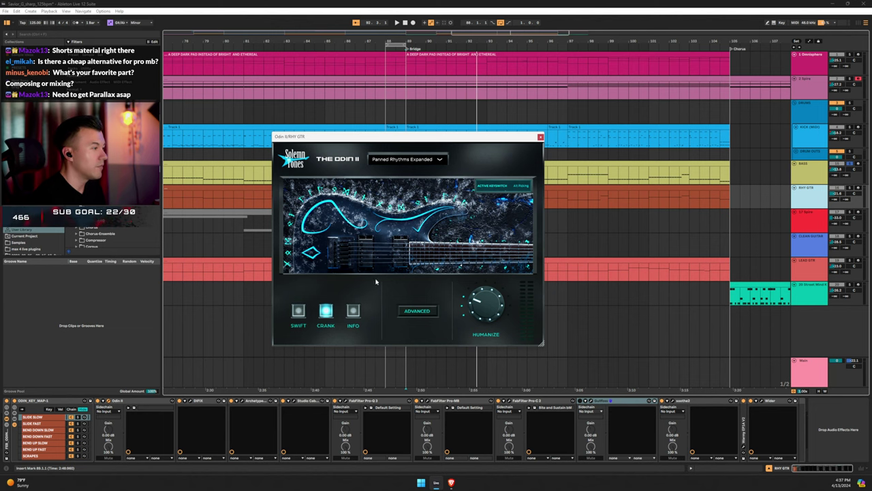
pyautogui.click(541, 137)
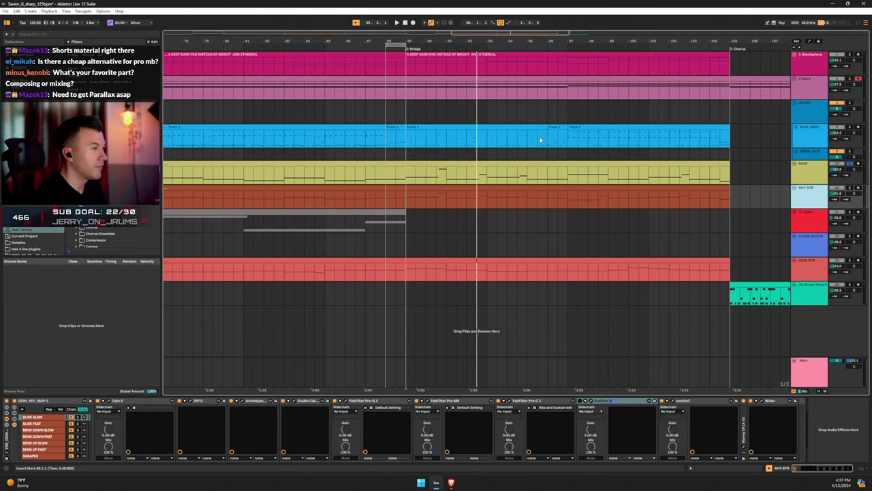
pyautogui.click(193, 401)
pyautogui.moveTo(734, 116); pyautogui.dragTo(282, 118)
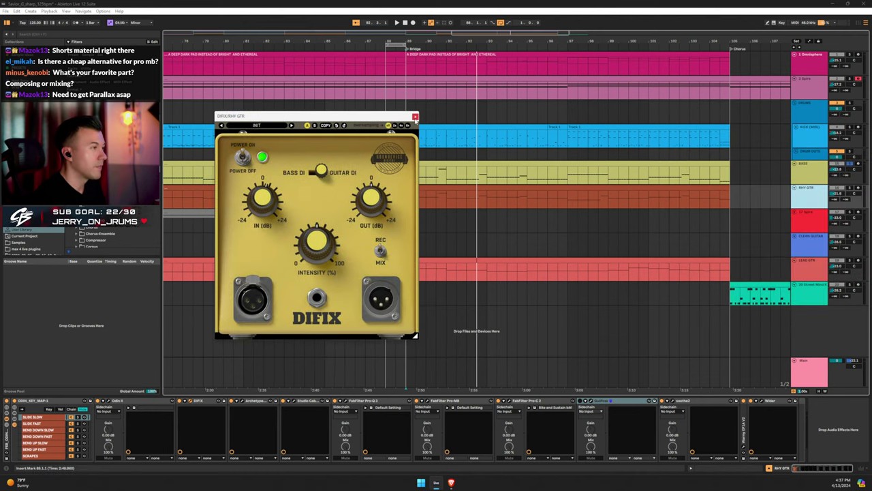
pyautogui.click(415, 117)
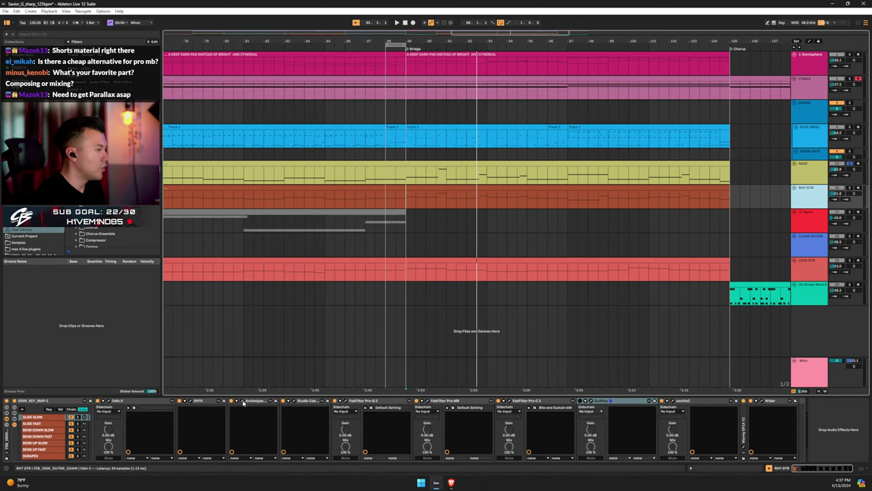
# Open Archetype Gojira X on the RHY GTR track and look through its Gojira preset list, keeping JD RTHM 2
pyautogui.hotkey('ctrl', 'alt', 'p')
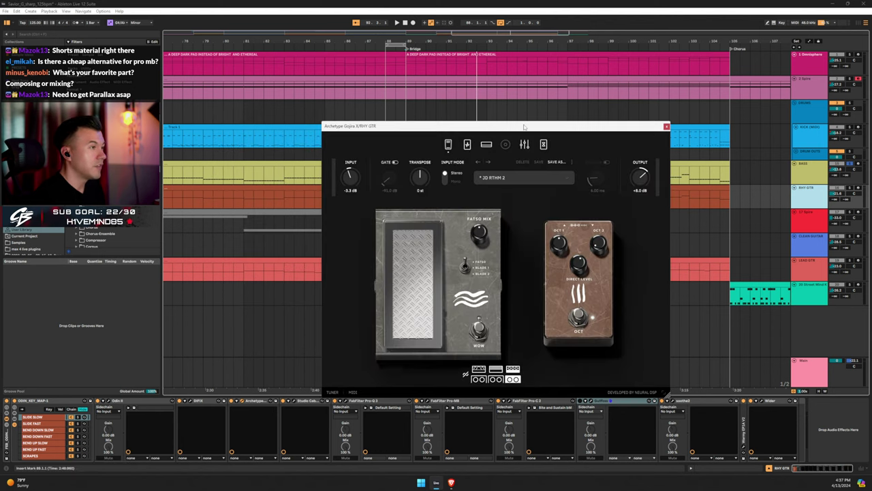
pyautogui.moveTo(524, 126); pyautogui.dragTo(494, 83)
pyautogui.click(465, 133)
pyautogui.moveTo(504, 169)
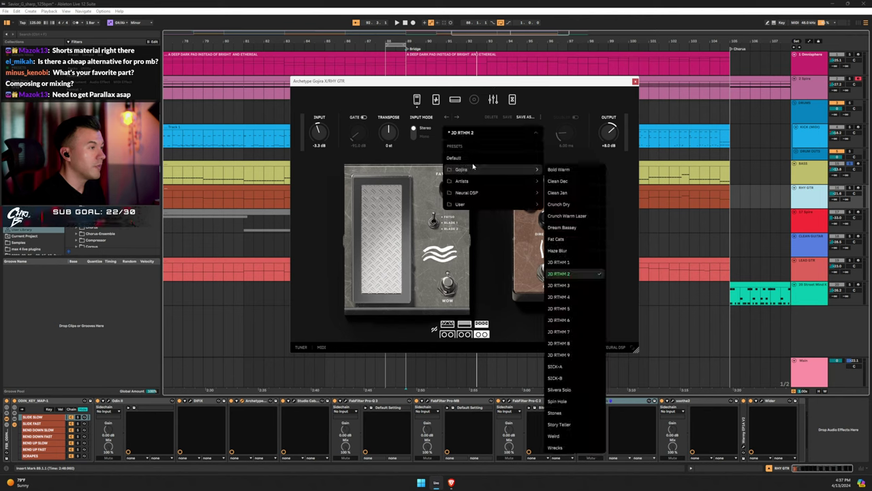
pyautogui.click(554, 129)
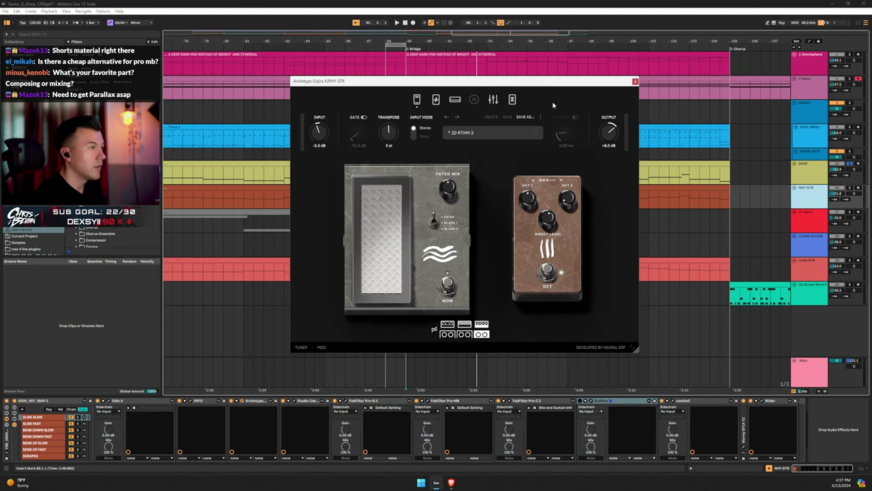
# Review the graphic EQ, amp, cabinet and pedal sections of Archetype Gojira X, and close the plugin
pyautogui.click(498, 101)
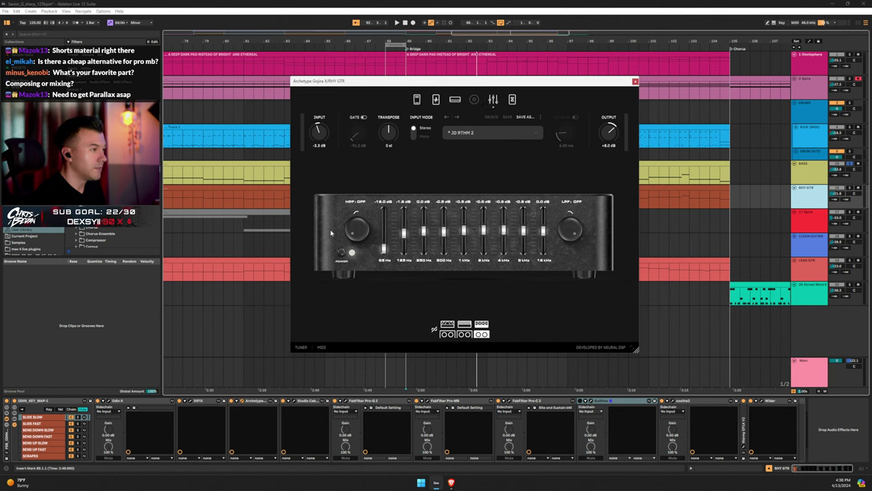
pyautogui.click(455, 99)
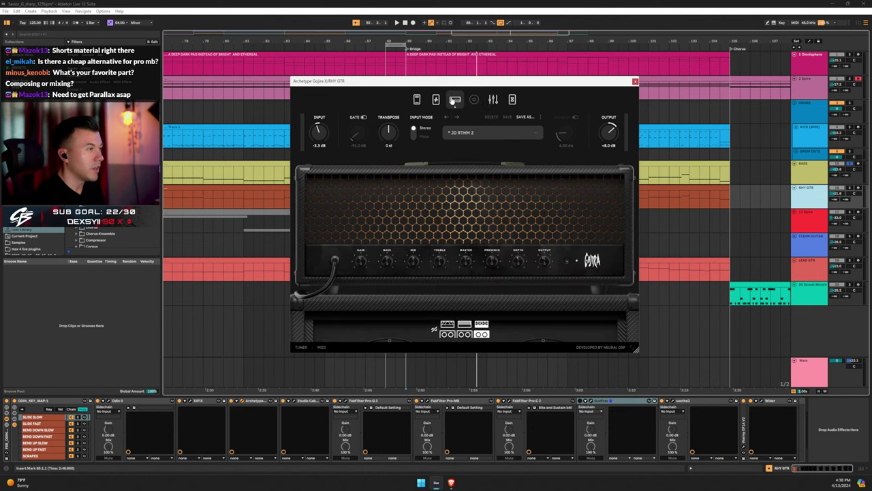
pyautogui.click(471, 100)
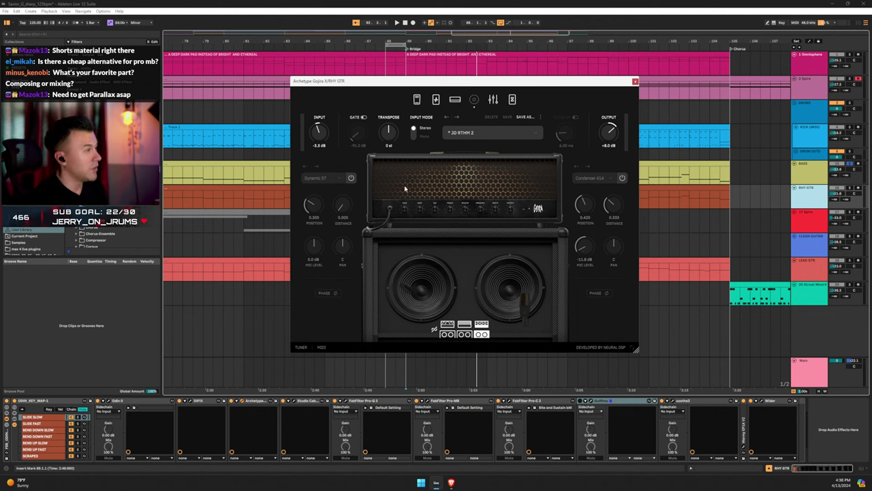
pyautogui.click(417, 100)
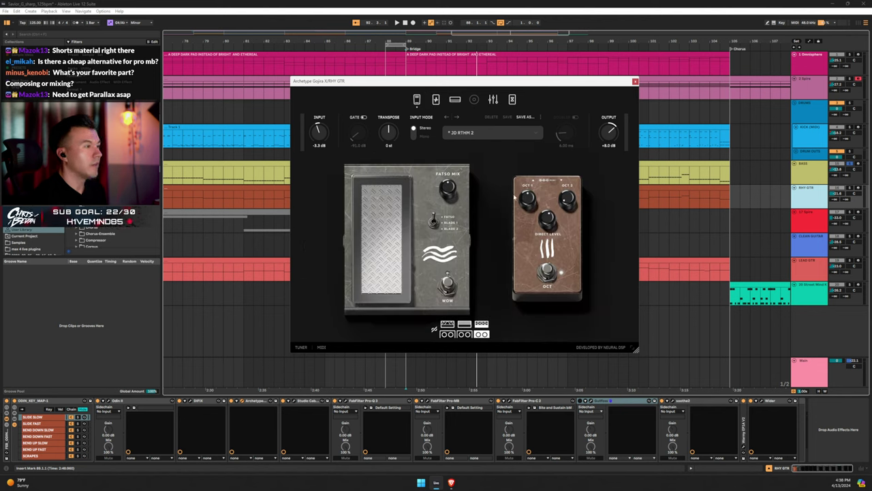
pyautogui.click(437, 100)
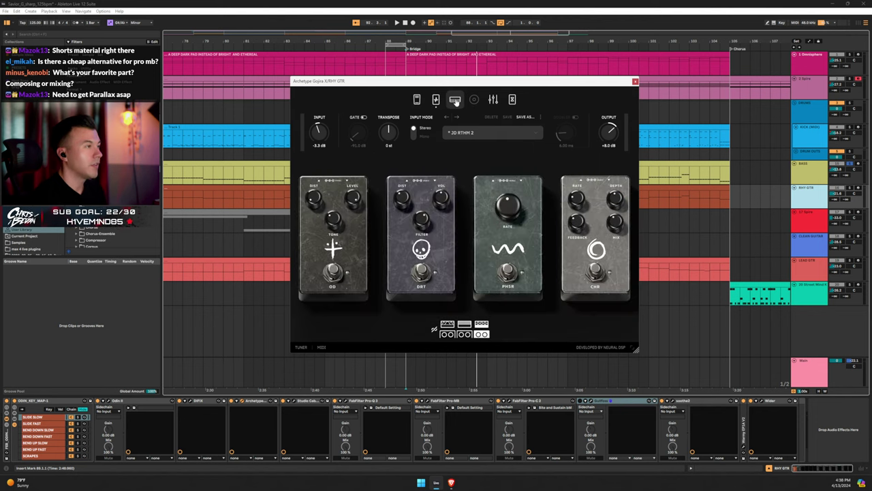
pyautogui.click(455, 100)
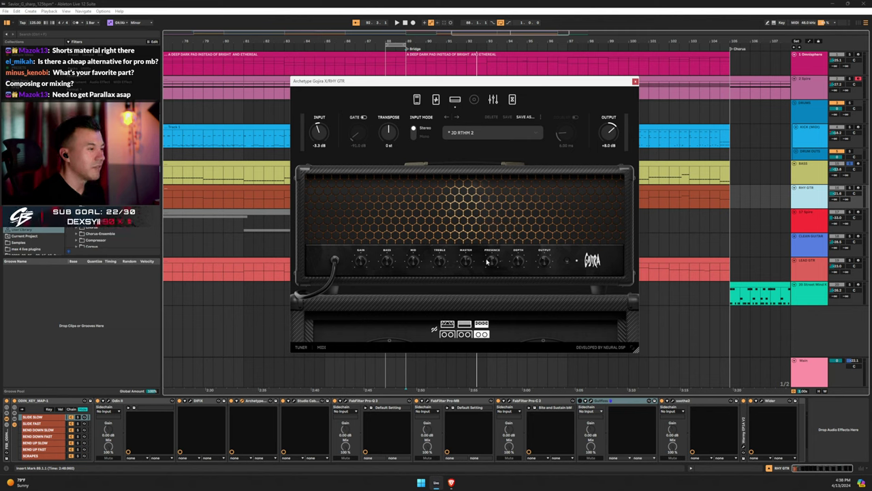
pyautogui.click(436, 100)
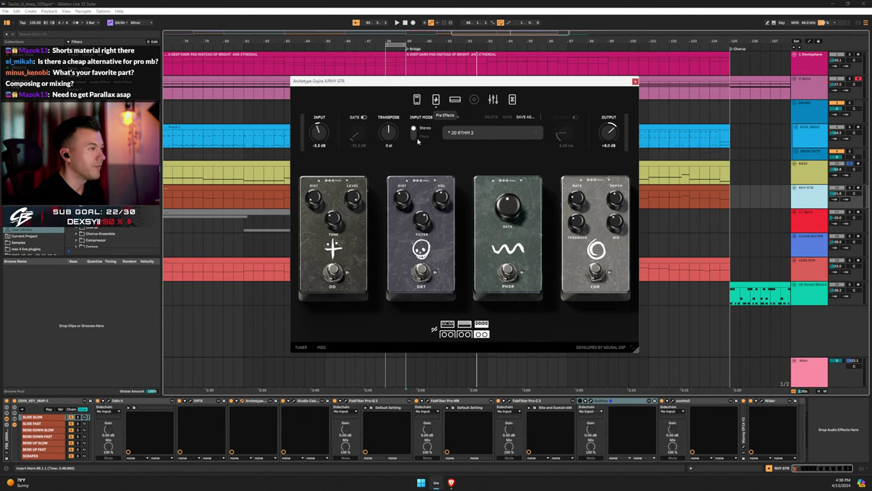
pyautogui.click(635, 81)
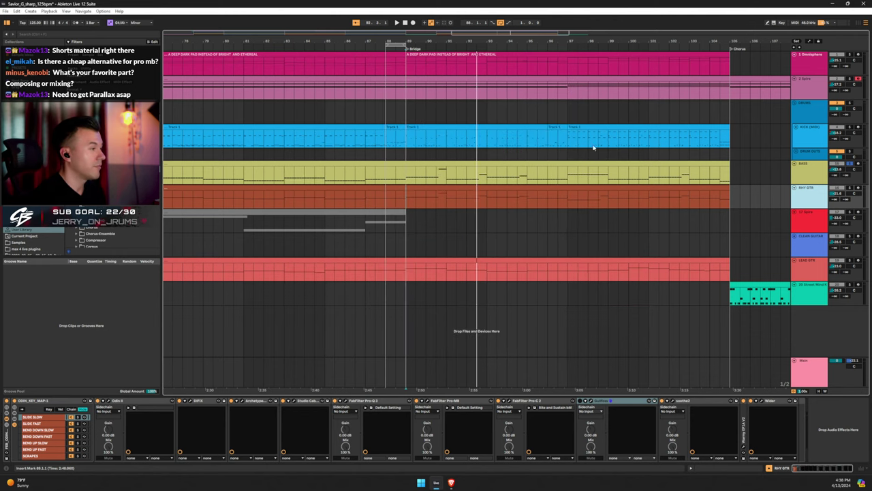
# Examine the microphone and cabinet channels of Studio Cabs Zilla on the RHY GTR track, and close the plugin
pyautogui.click(295, 402)
pyautogui.moveTo(502, 82); pyautogui.dragTo(422, 53)
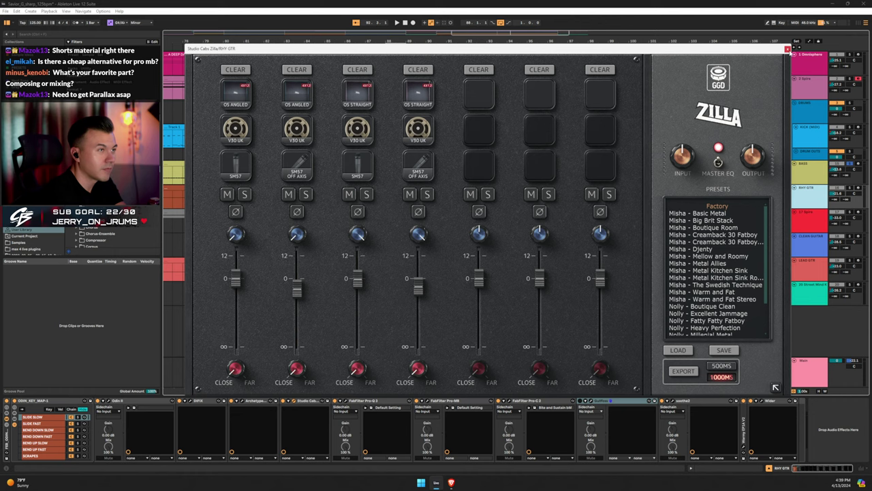
pyautogui.click(788, 49)
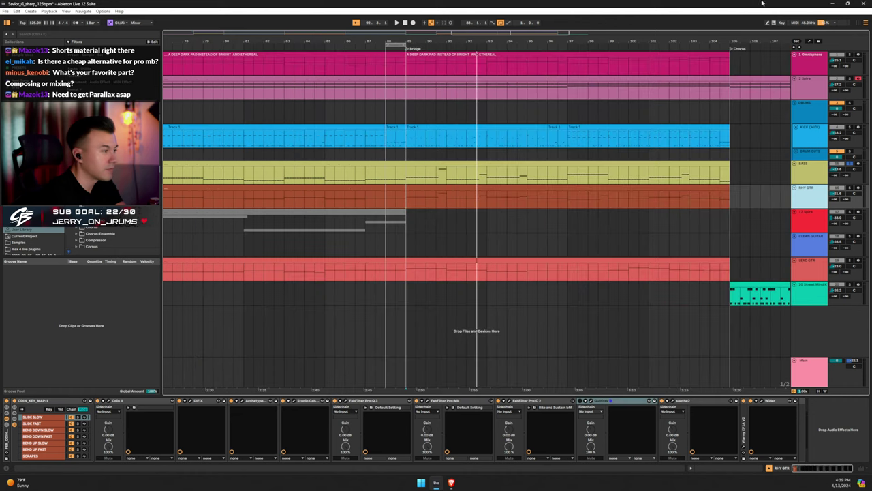
# Open Pro-Q 3 on the RHY GTR track with a 12 dB display range, and play the bridge with the track soloed
pyautogui.click(346, 402)
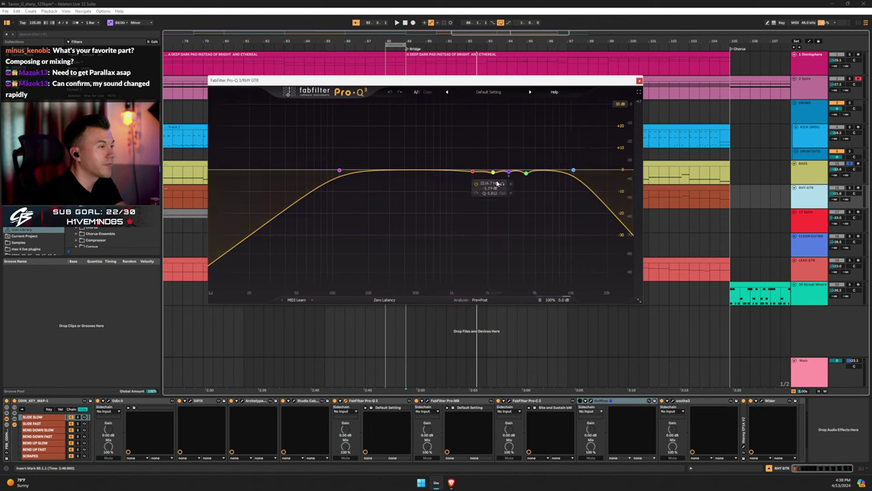
pyautogui.click(620, 104)
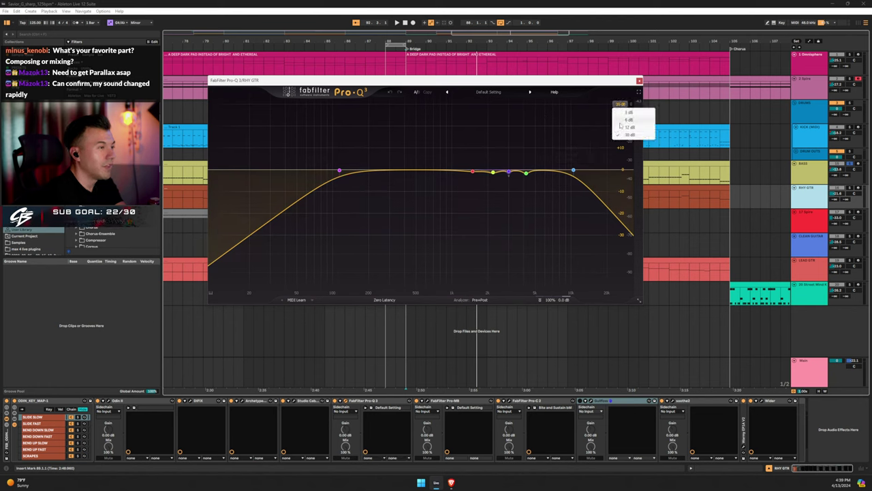
pyautogui.click(620, 122)
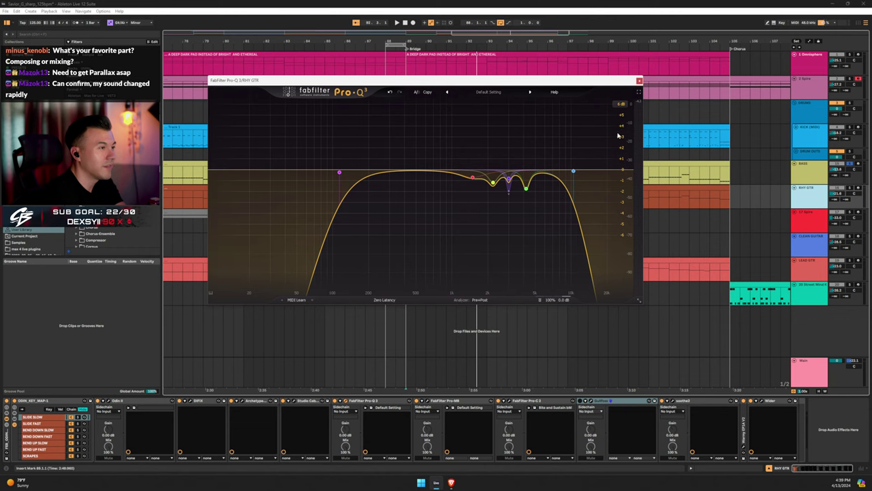
pyautogui.click(620, 104)
pyautogui.click(621, 131)
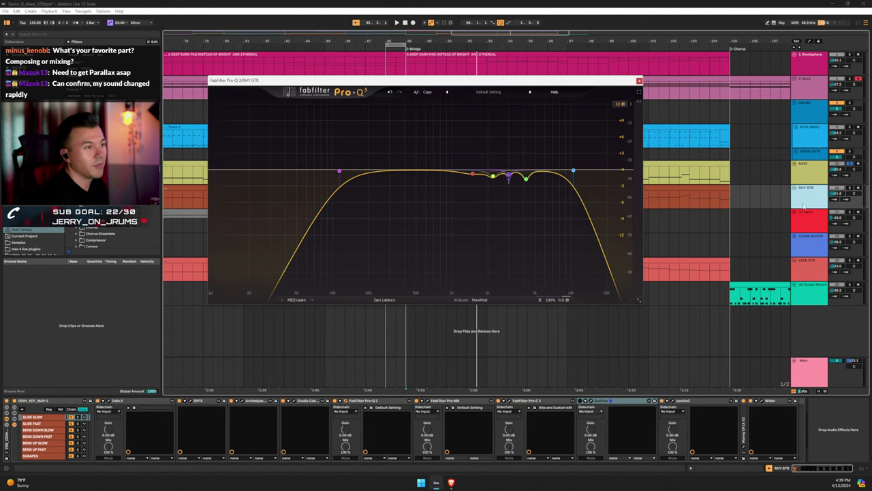
pyautogui.click(850, 191)
pyautogui.press('space')
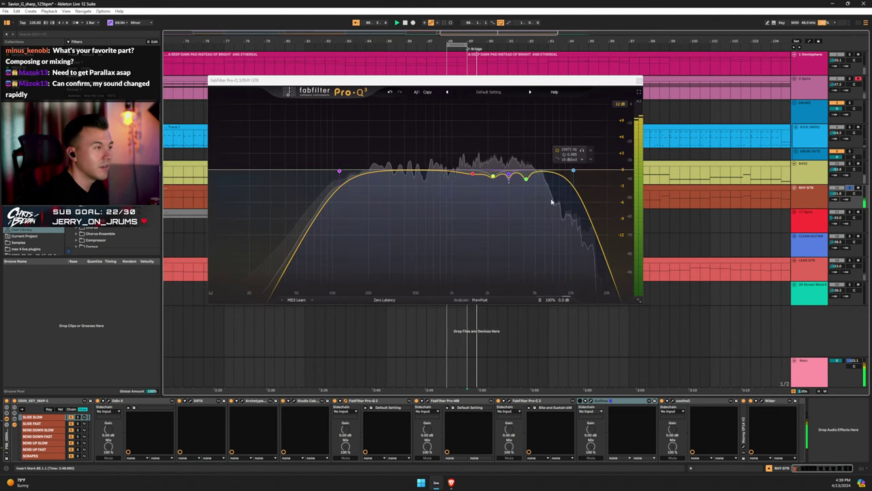
# Try boosting the 4.2 kHz band to about +9 dB and raising the 3 kHz band, undoing each change
pyautogui.click(525, 179)
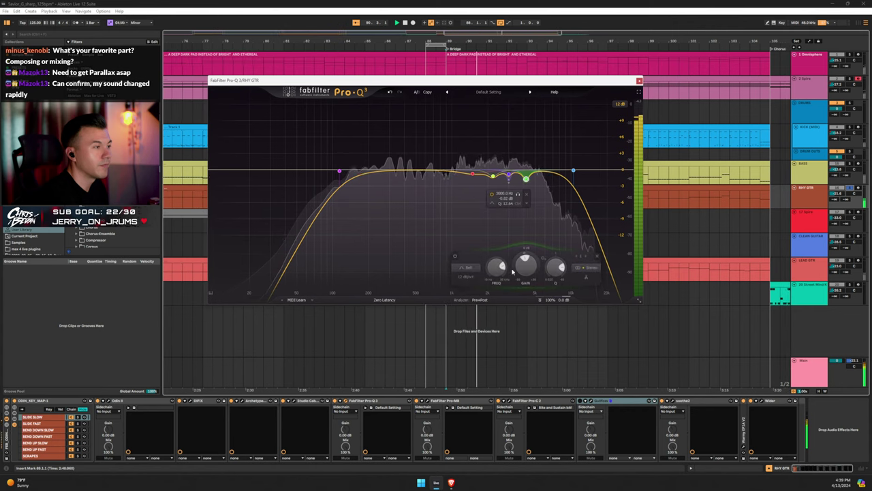
pyautogui.moveTo(526, 267); pyautogui.dragTo(523, 235)
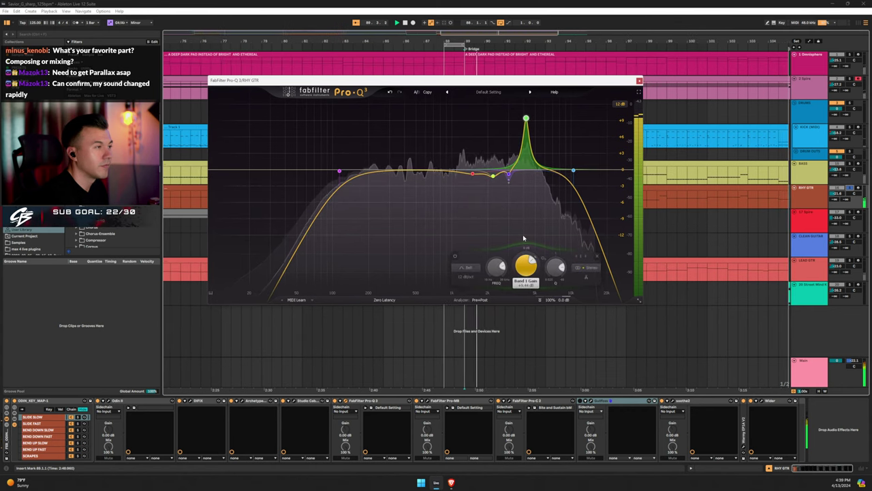
pyautogui.click(390, 91)
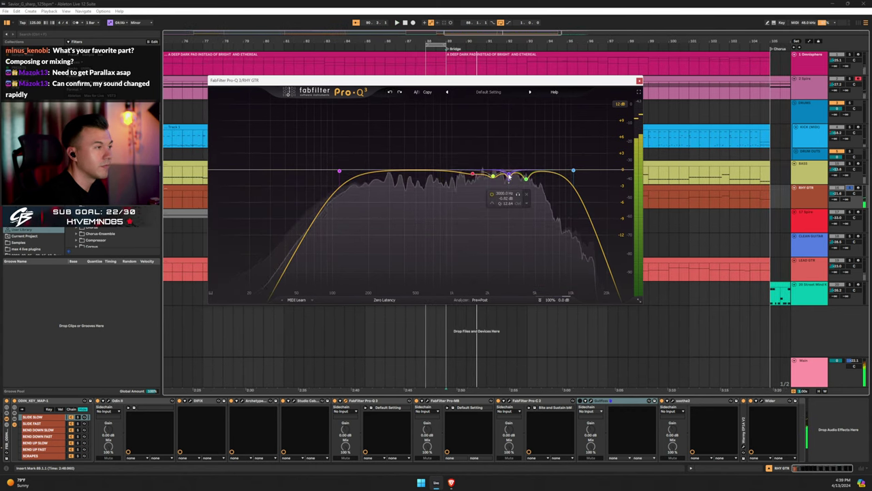
pyautogui.moveTo(509, 266); pyautogui.dragTo(508, 240)
pyautogui.hotkey('ctrl', 'z')
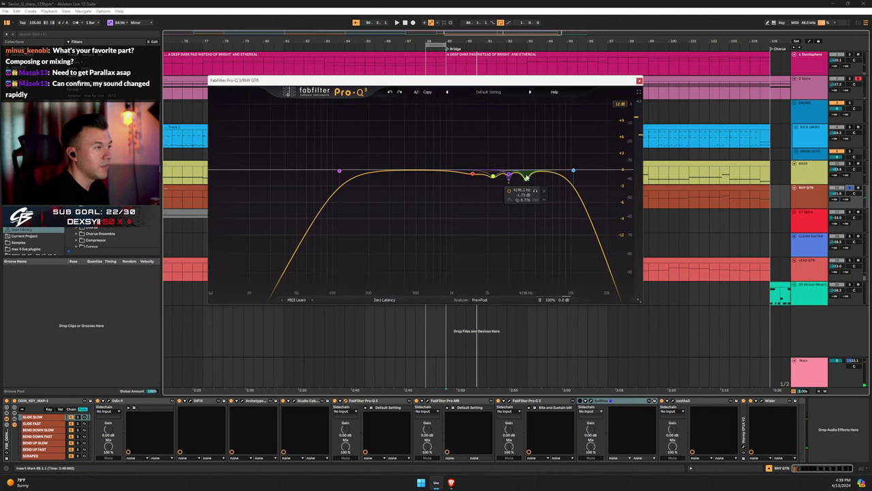
# Try boosting the narrow band just above 2 kHz to about +10 dB during playback, and undo the change
pyautogui.click(494, 177)
pyautogui.press('space')
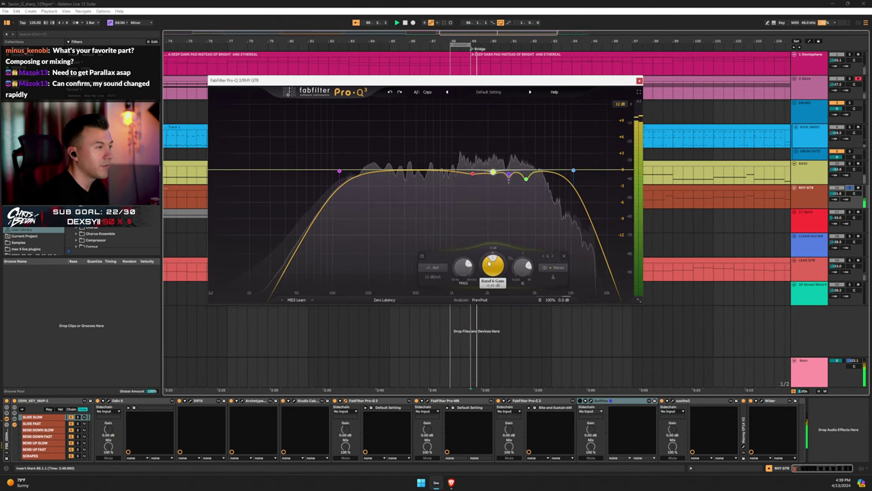
pyautogui.moveTo(493, 266); pyautogui.dragTo(485, 239)
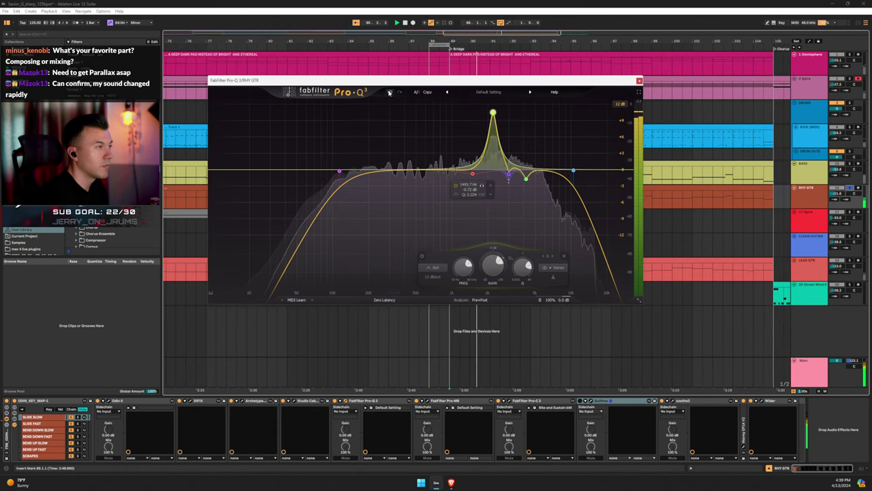
pyautogui.hotkey('ctrl', 'z')
# Try boosting the band near 1.5 kHz to more than +15 dB during playback, and undo the change
pyautogui.click(472, 175)
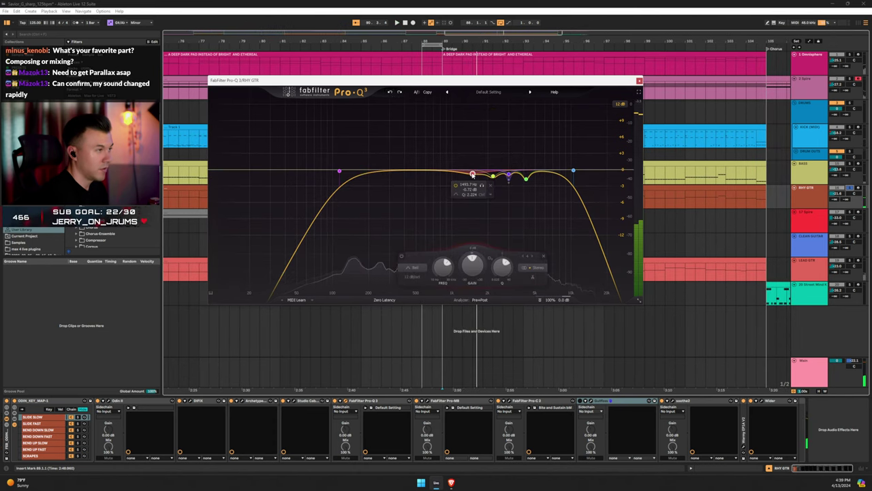
pyautogui.press('space')
pyautogui.moveTo(472, 272); pyautogui.dragTo(462, 215)
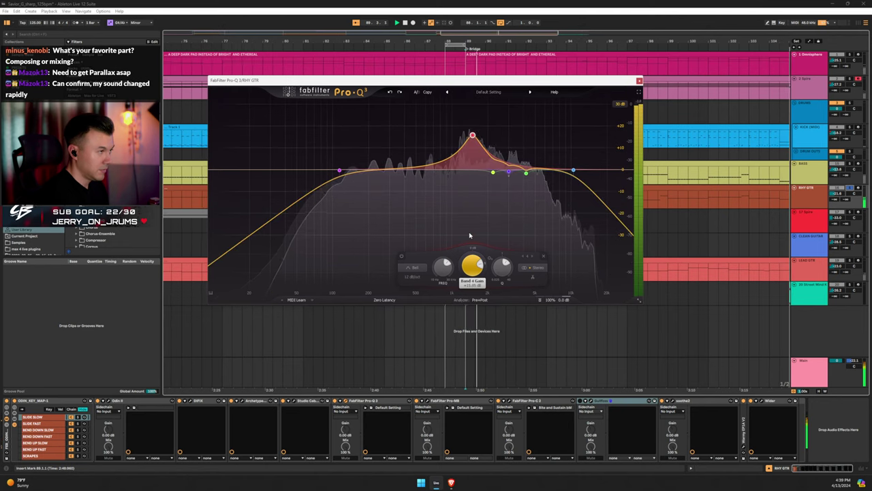
pyautogui.hotkey('ctrl', 'z')
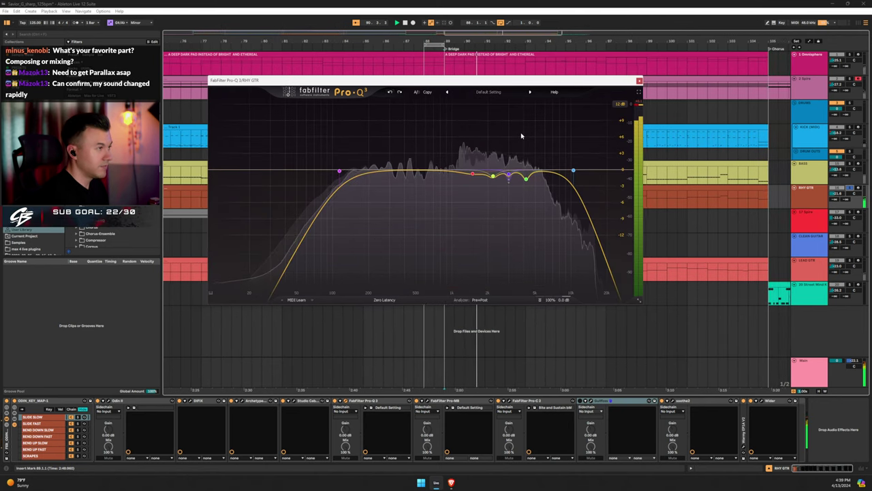
# Close the rhythm guitar's Pro-Q 3, and open its Pro-MB to inspect the low-mid band while playing the track
pyautogui.press('space')
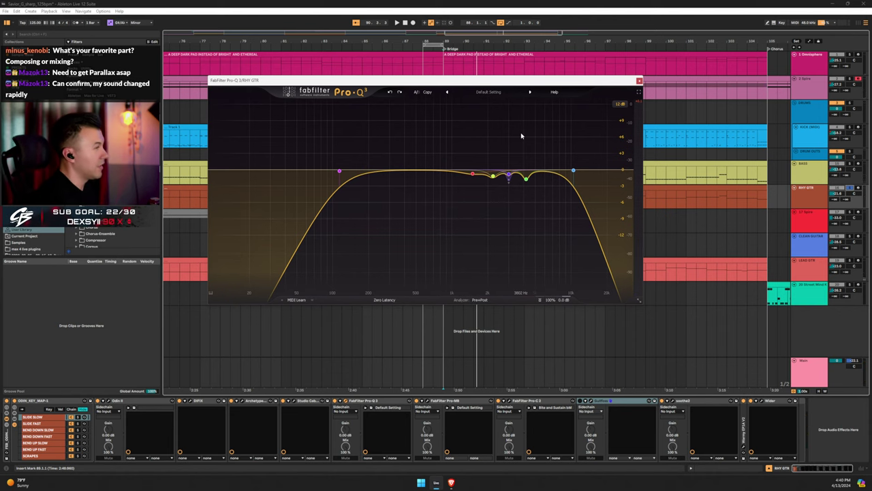
pyautogui.click(639, 80)
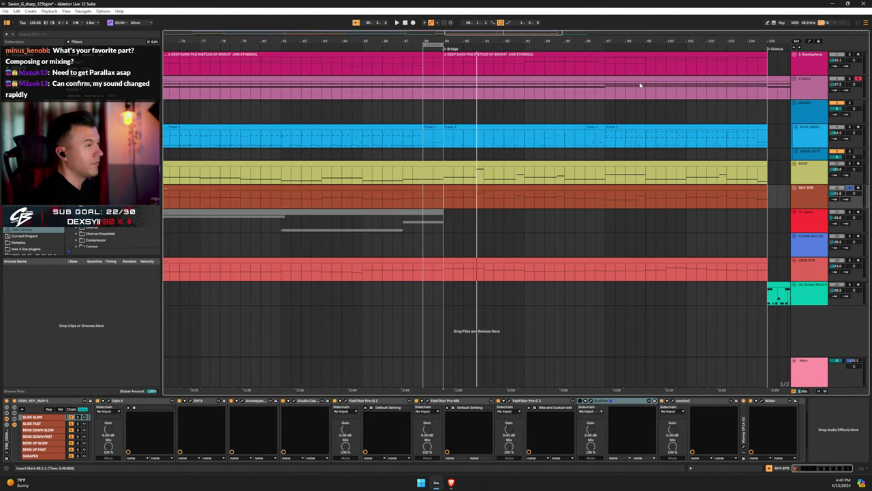
pyautogui.click(426, 401)
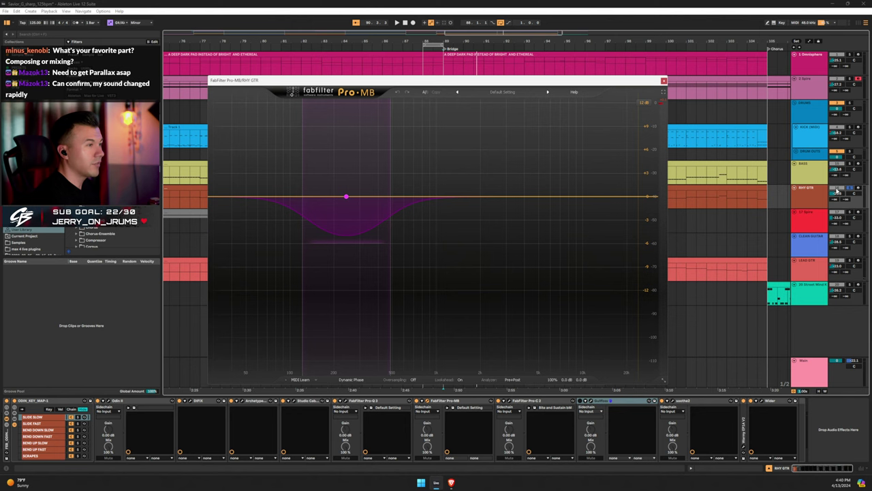
pyautogui.press('space')
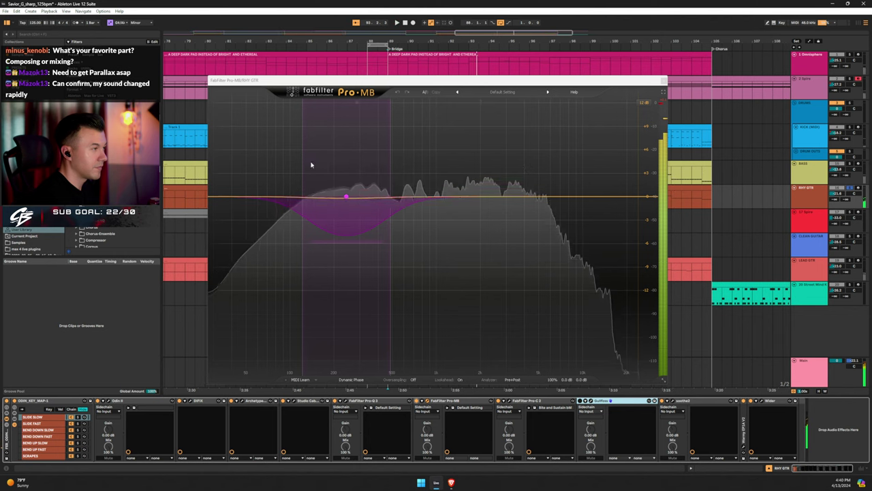
pyautogui.press('space')
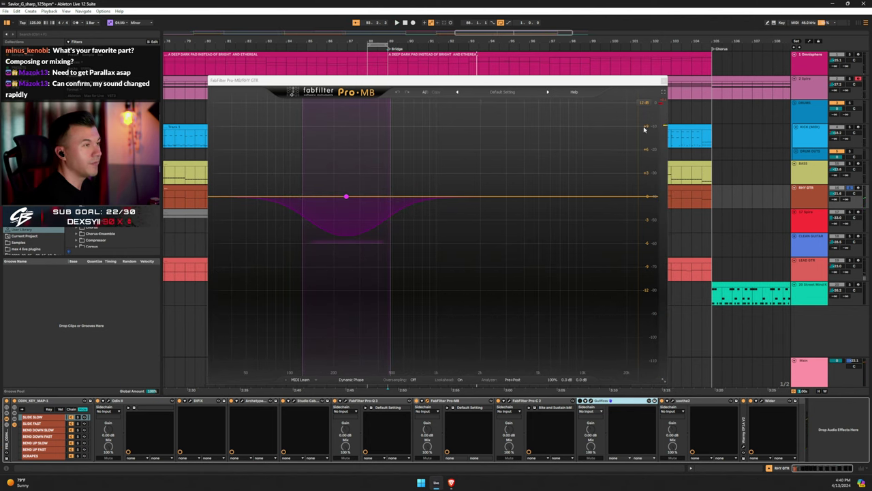
pyautogui.click(664, 81)
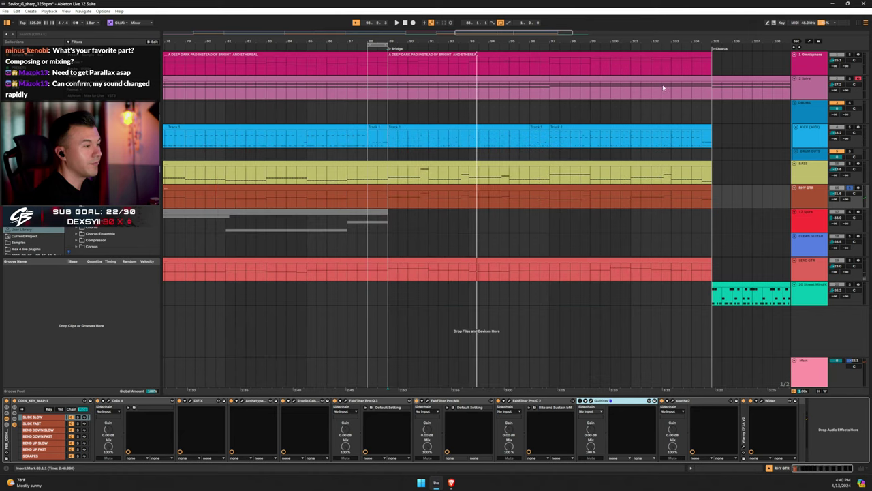
# Open the rhythm guitar's Pro-C 2, show its guitar presets, and compare the compressor on and bypassed during playback
pyautogui.click(510, 403)
pyautogui.moveTo(309, 82); pyautogui.dragTo(346, 112)
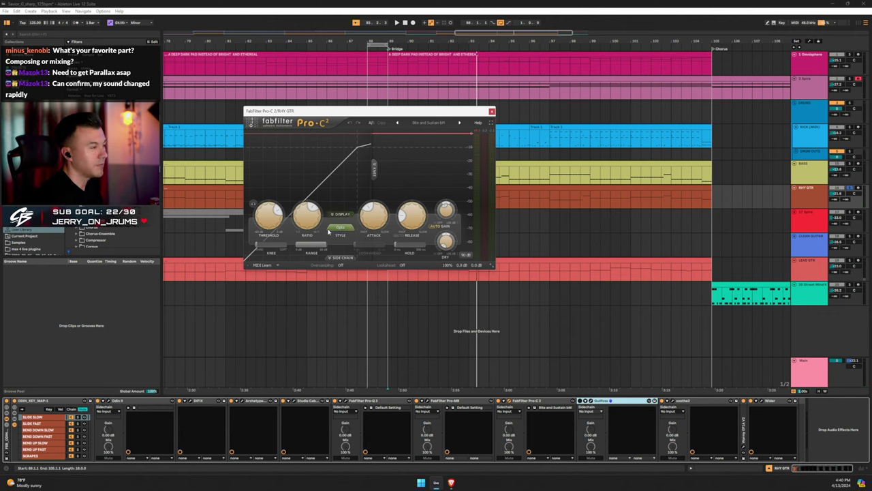
pyautogui.click(429, 123)
pyautogui.moveTo(424, 145)
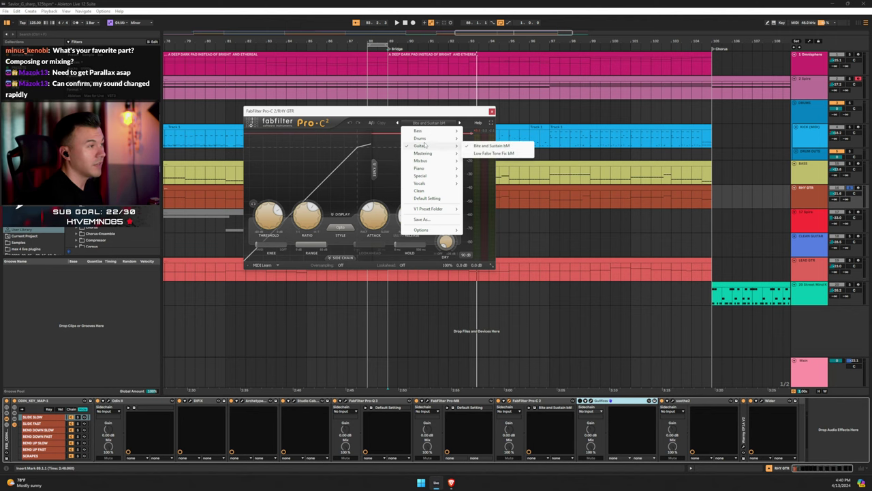
pyautogui.click(382, 126)
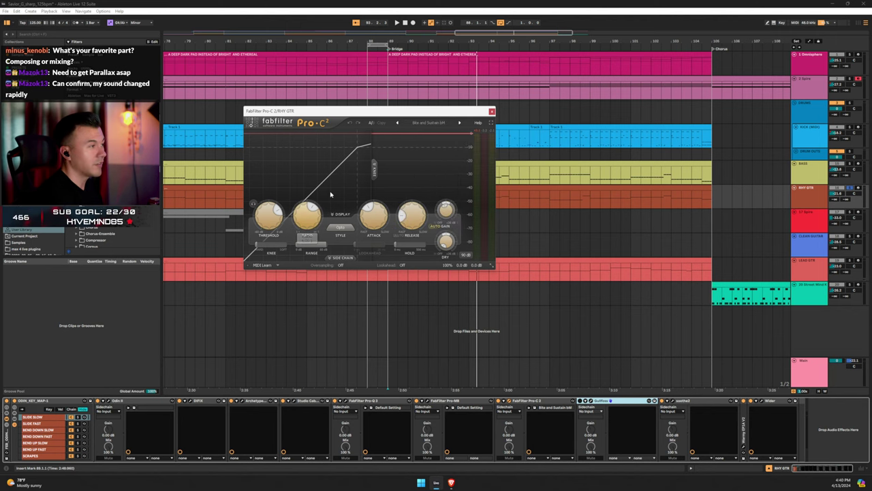
pyautogui.press('space')
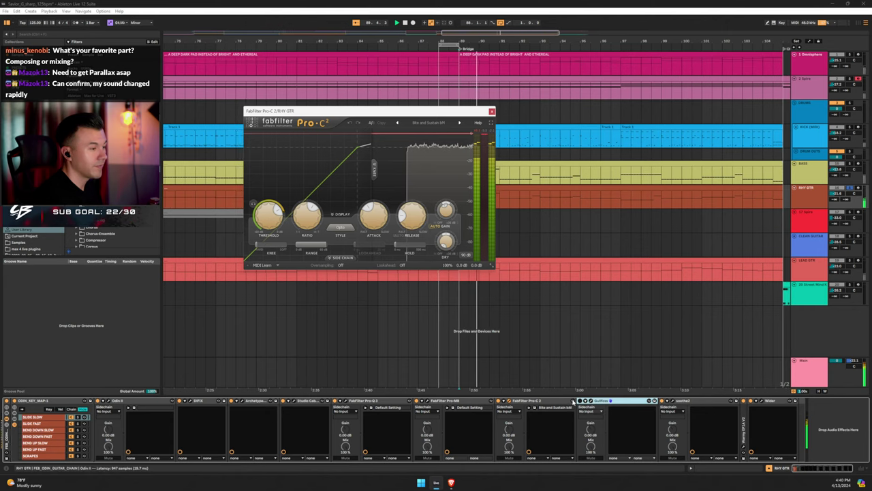
pyautogui.click(500, 403)
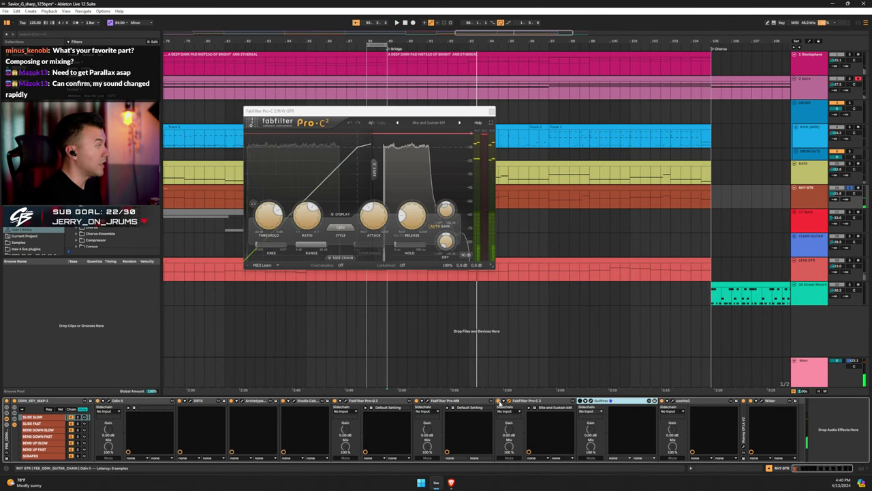
pyautogui.click(492, 111)
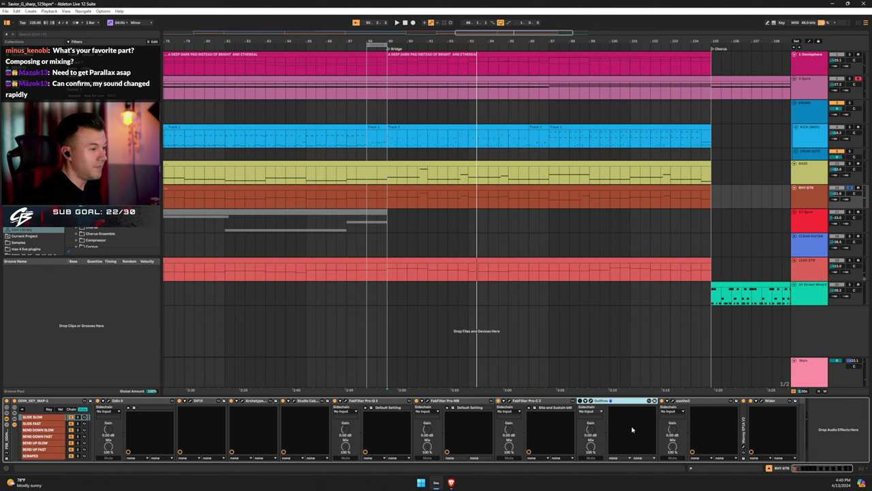
# Open Gullfoss on the RHY GTR track to inspect its settings, and close it again
pyautogui.click(598, 405)
pyautogui.moveTo(668, 46); pyautogui.dragTo(405, 112)
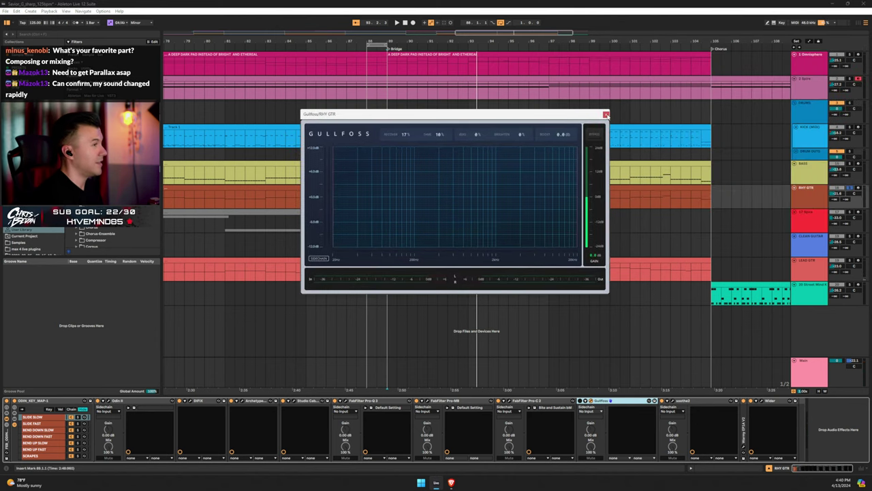
pyautogui.click(606, 114)
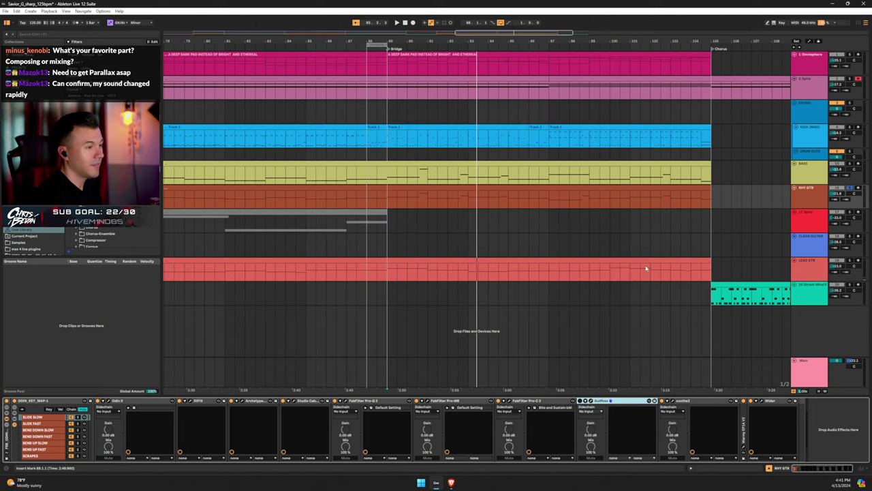
# Open soothe2 on the RHY GTR track, browse its Guitar electric presets, and play the track through it
pyautogui.click(674, 402)
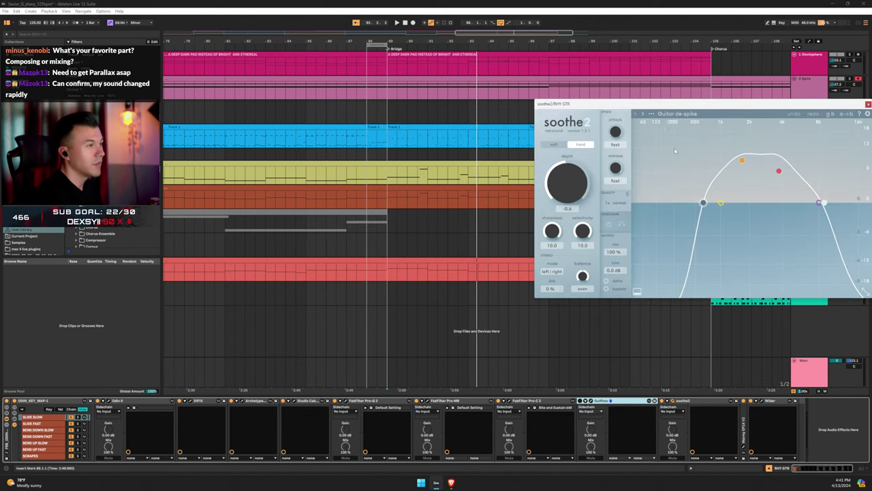
pyautogui.moveTo(684, 106); pyautogui.dragTo(394, 120)
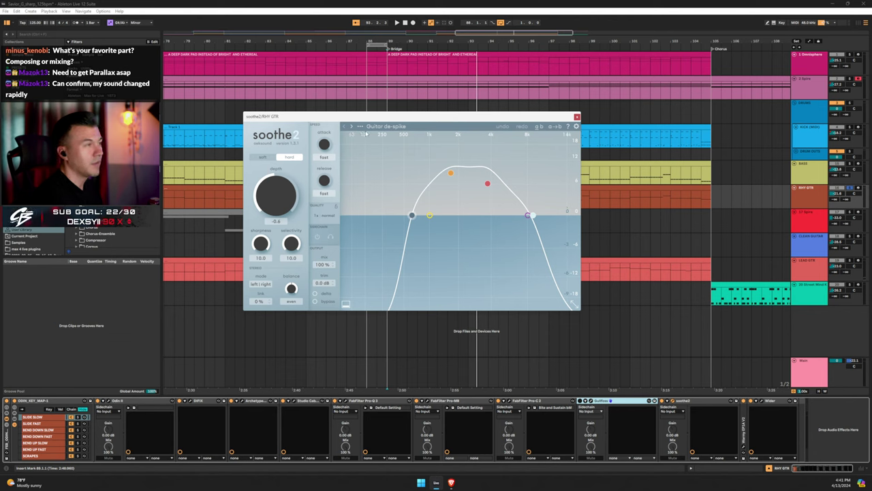
pyautogui.click(373, 127)
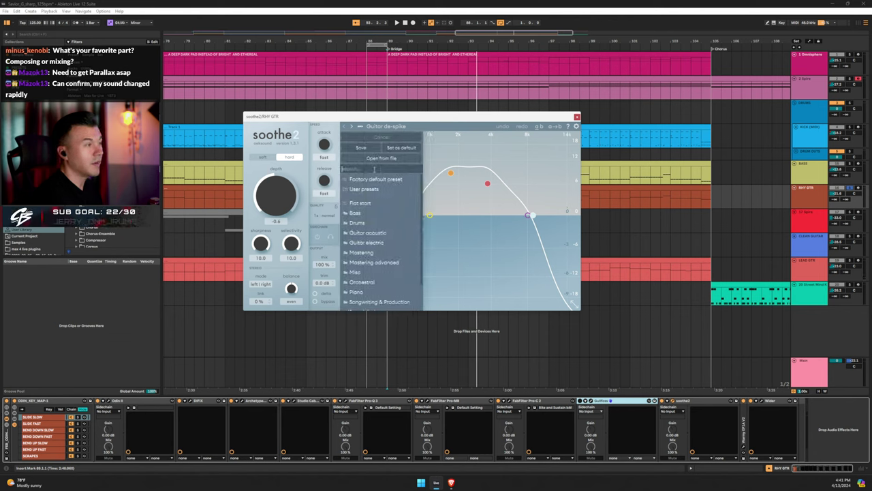
pyautogui.moveTo(381, 242)
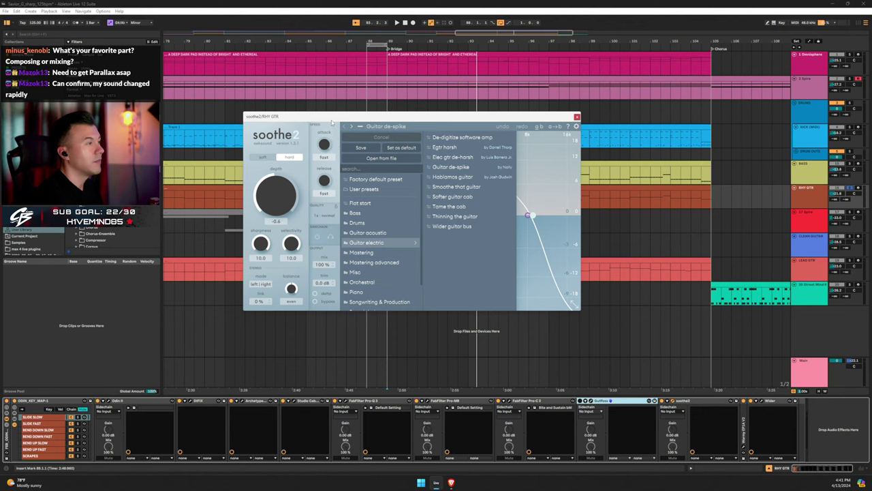
pyautogui.click(354, 126)
pyautogui.press('space')
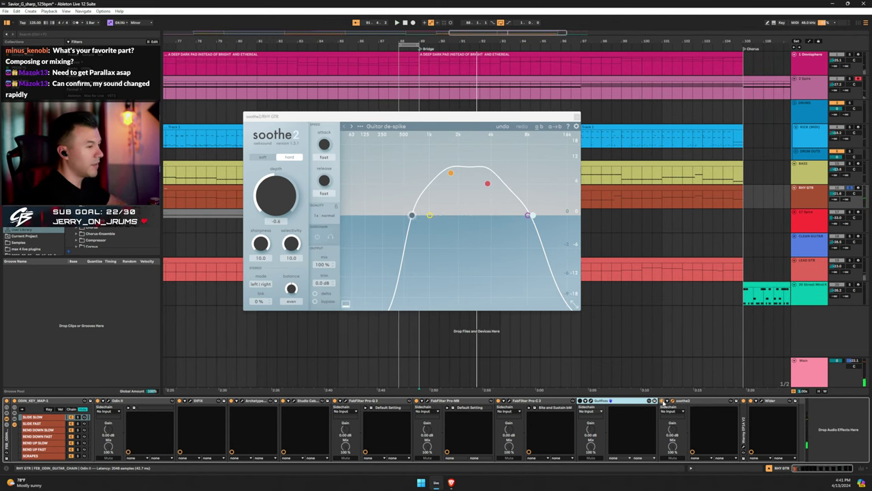
# Unfold the Warmy EP1A V2 device on the rhythm guitar, inspect its EQ settings in the plugin window, and close it
pyautogui.moveTo(737, 415); pyautogui.dragTo(744, 414)
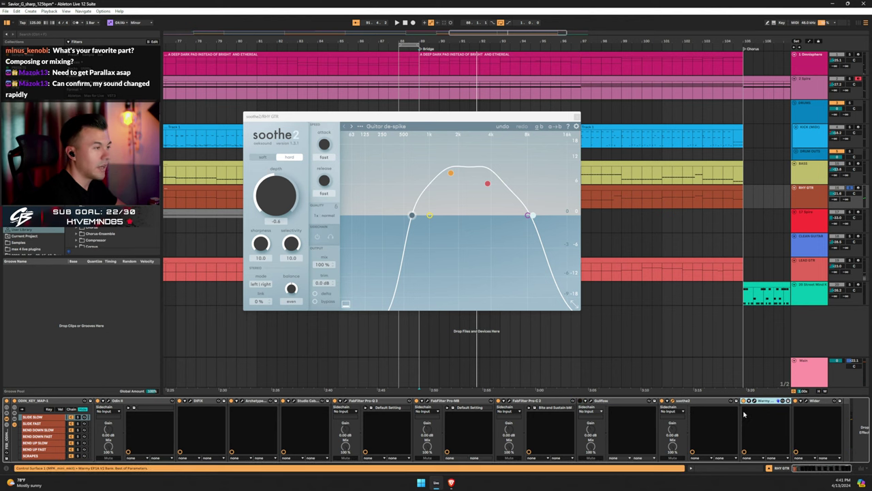
pyautogui.click(754, 402)
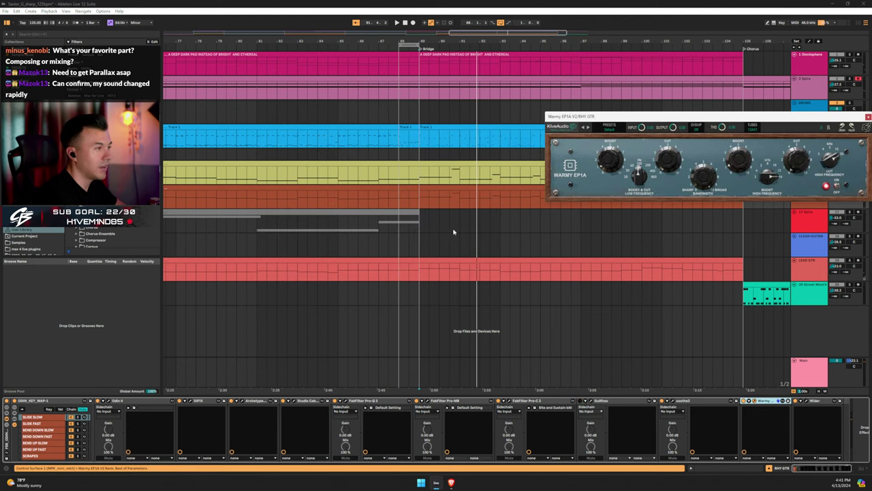
pyautogui.moveTo(642, 118); pyautogui.dragTo(439, 130)
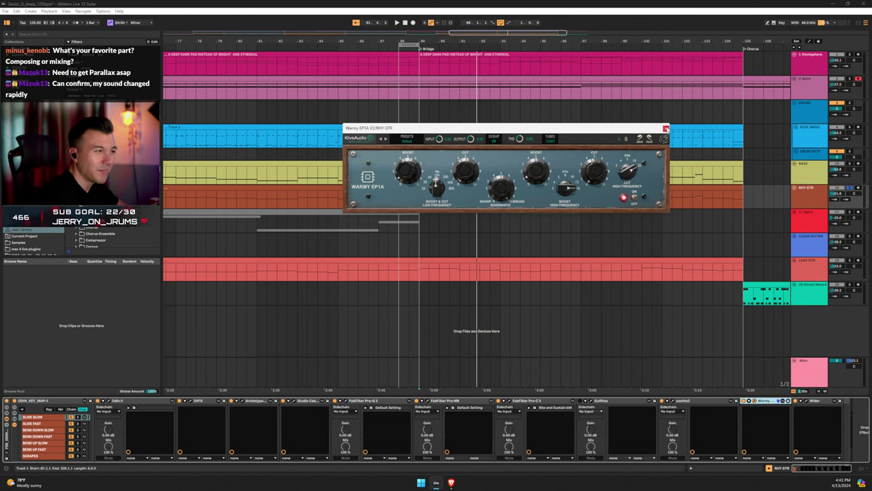
pyautogui.click(666, 129)
# Open the Wider plugin at the end of the rhythm guitar chain to inspect its width setting, and close it
pyautogui.click(807, 402)
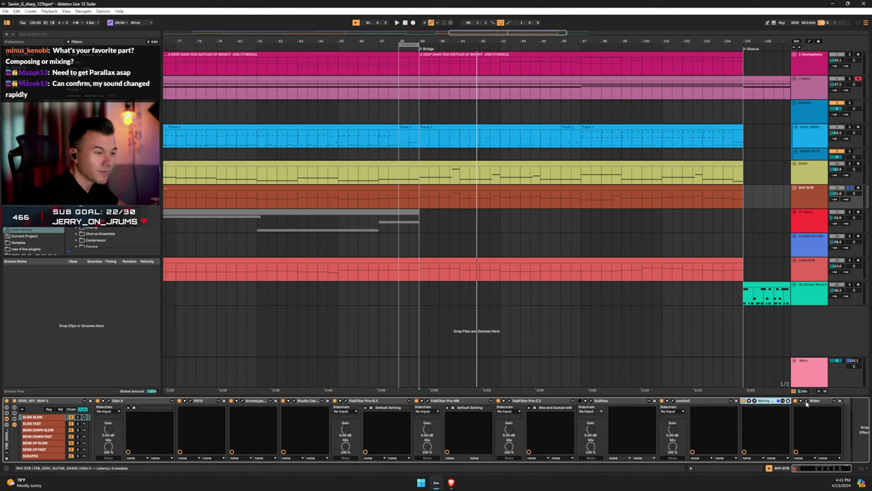
pyautogui.moveTo(720, 133); pyautogui.dragTo(409, 153)
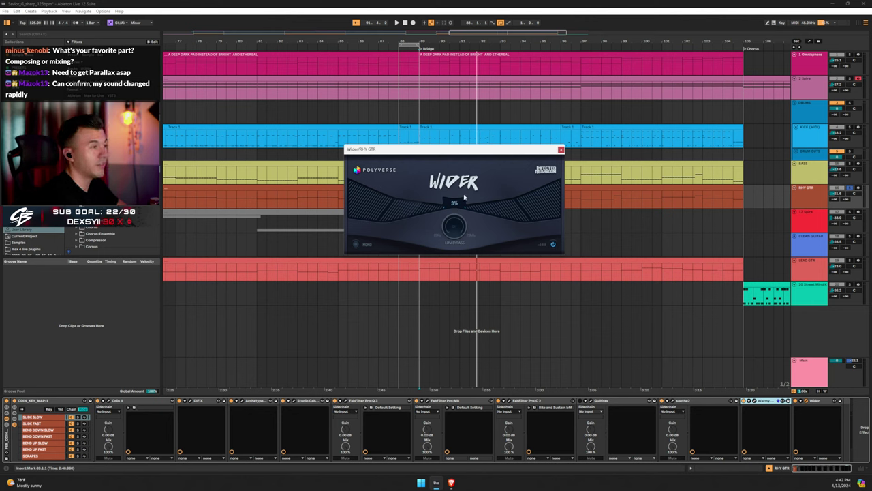
pyautogui.click(561, 150)
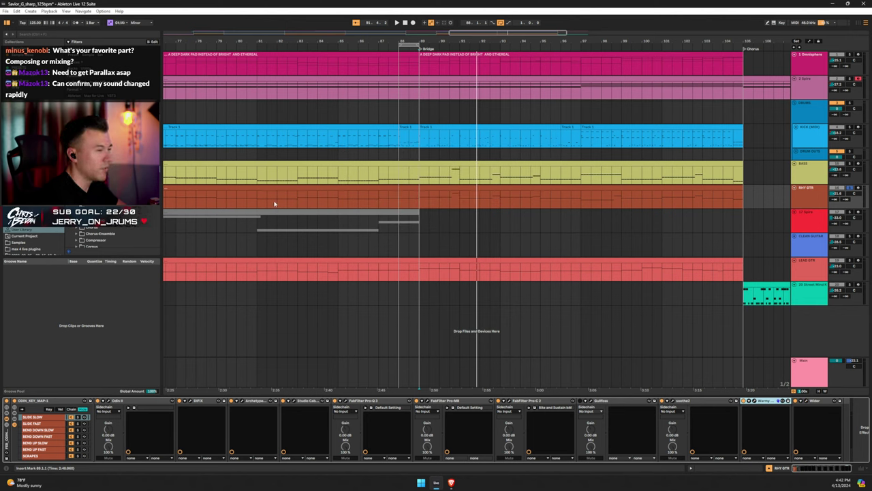
# Search the browser for "center" and add Phantom Center after Wider on the RHY GTR track
pyautogui.hotkey('ctrl', 'f')
pyautogui.write('center')
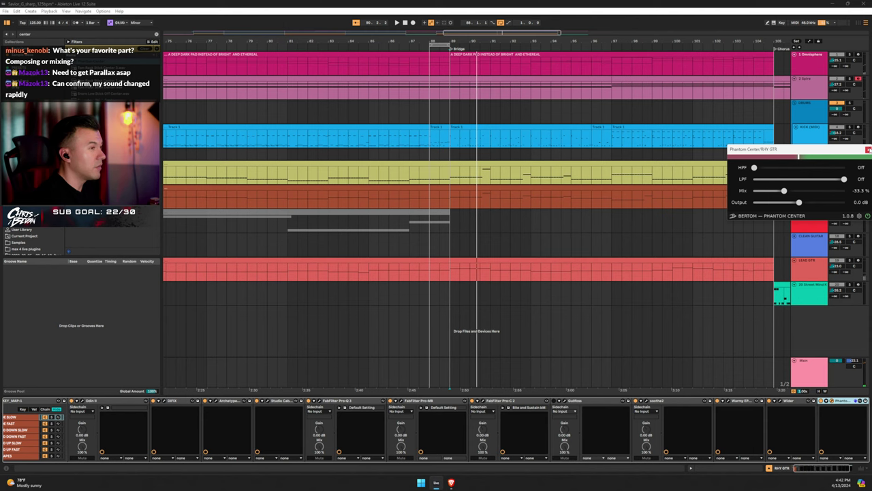
pyautogui.click(867, 150)
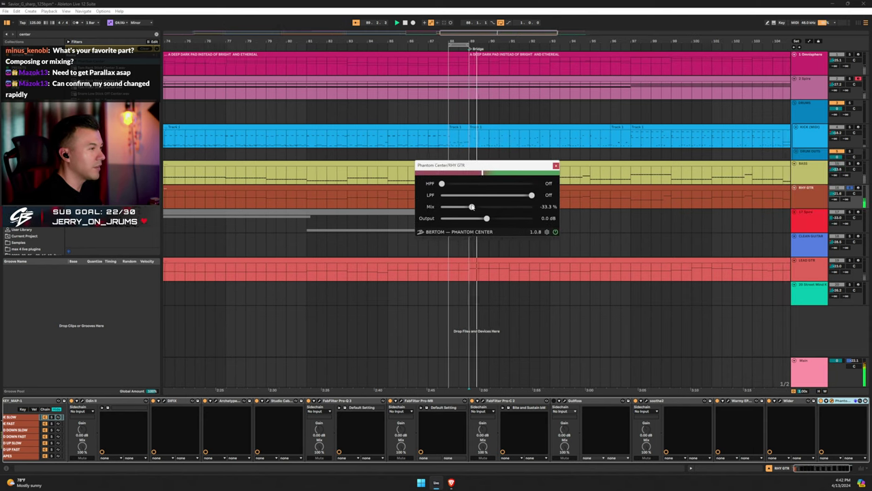
# Audition Phantom Center's Mix at 100 % during playback, set it to -22.0 %, and close the plugin
pyautogui.moveTo(472, 207); pyautogui.dragTo(531, 206)
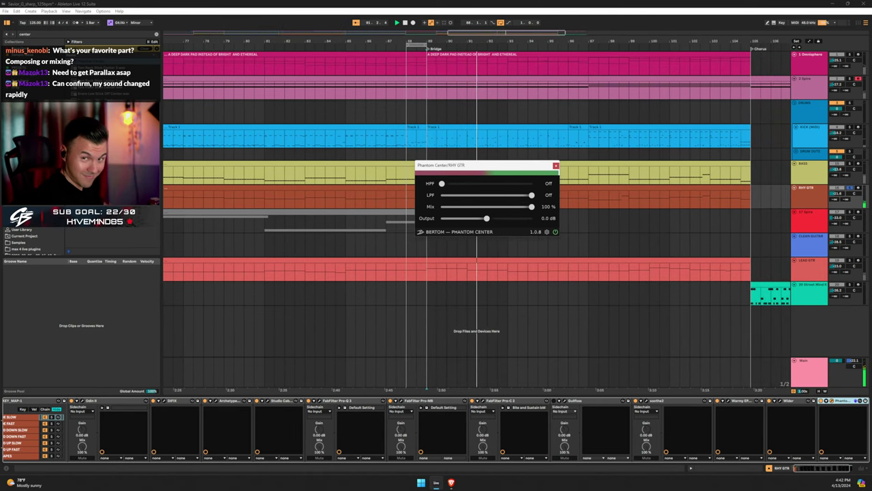
pyautogui.moveTo(532, 207); pyautogui.dragTo(473, 208)
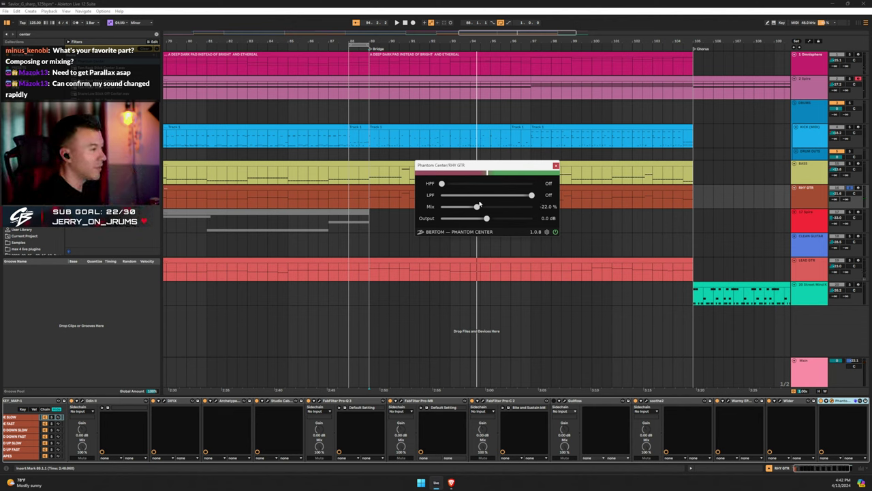
pyautogui.click(556, 165)
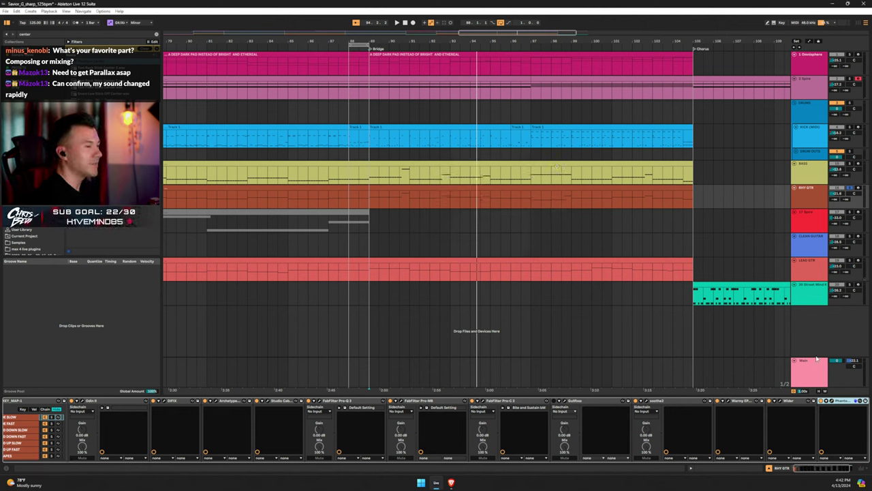
# Show the CLEAN GUITAR track's device chain, and play its verse clip from bar 17 with the track soloed
pyautogui.click(809, 226)
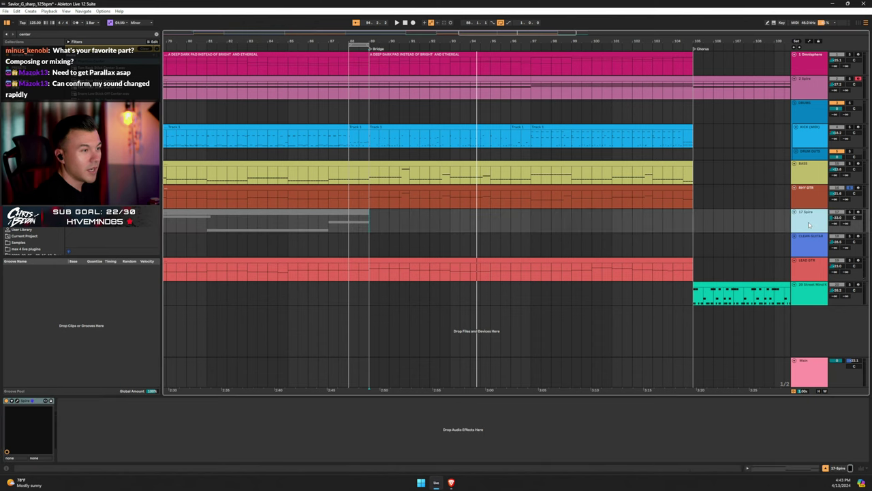
pyautogui.click(810, 240)
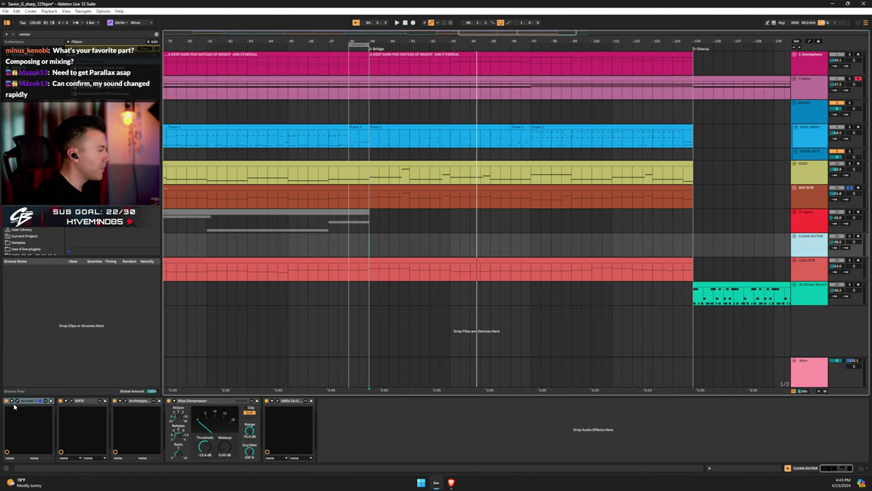
pyautogui.hscroll(-15, 524, 238)
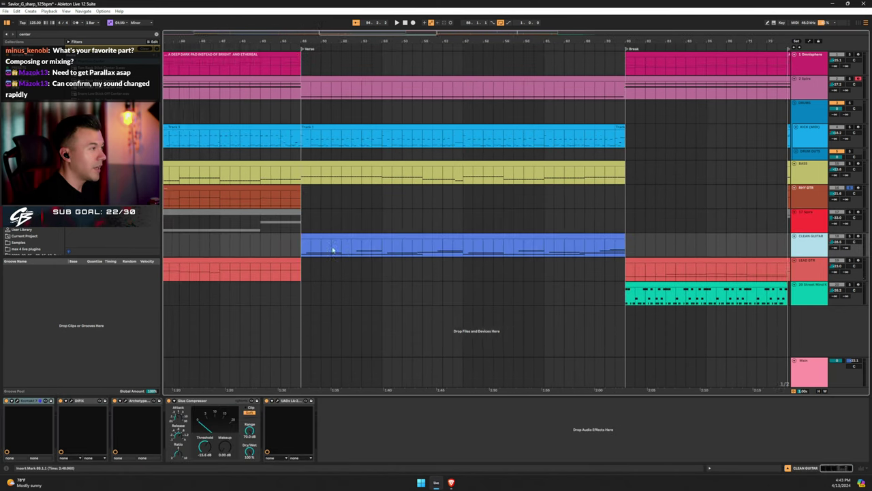
pyautogui.hscroll(-3, 339, 246)
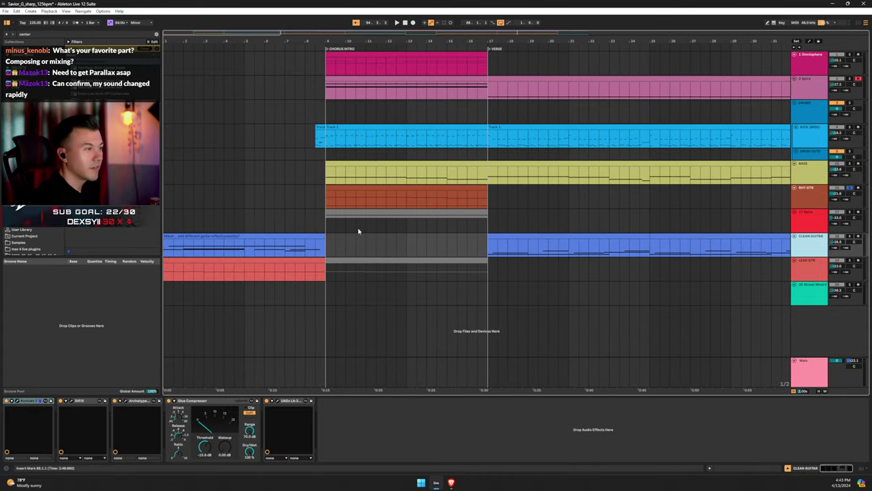
pyautogui.hscroll(1, 478, 256)
pyautogui.click(459, 251)
pyautogui.press('space')
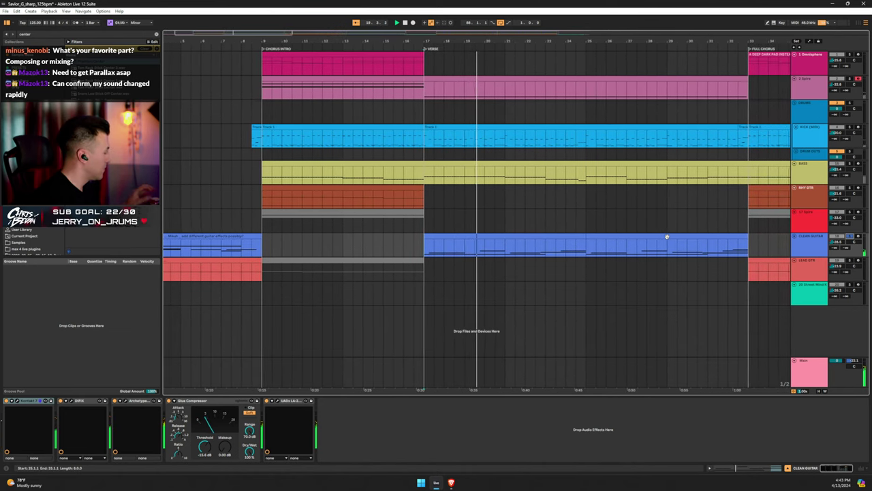
# Play the CLEAN GUITAR track's verse part with the full mix, and solo the track again after stopping playback
pyautogui.click(794, 252)
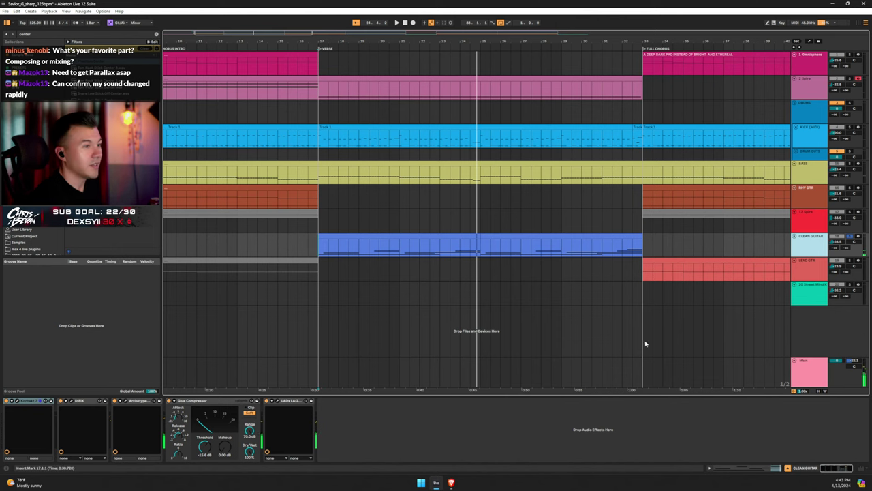
pyautogui.press('space')
pyautogui.press('space')
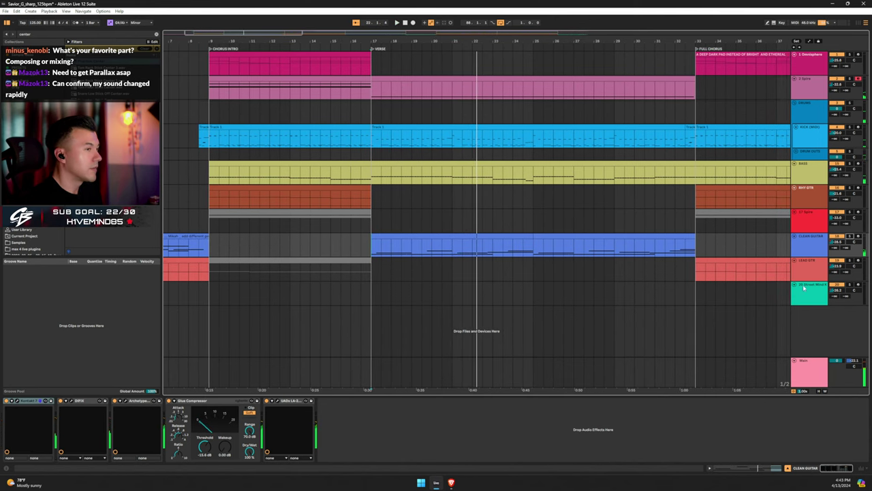
pyautogui.click(811, 235)
pyautogui.click(850, 236)
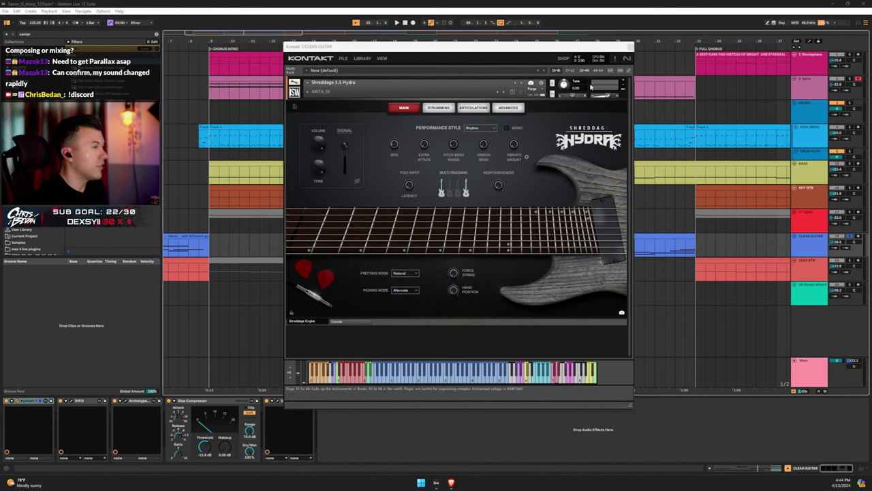
# Review the Strumming, Articulations and Advanced pages of Shreddage 3.5 Hydra, check the CLEAN GUITAR track's DIFIX plugin, and close both
pyautogui.click(429, 108)
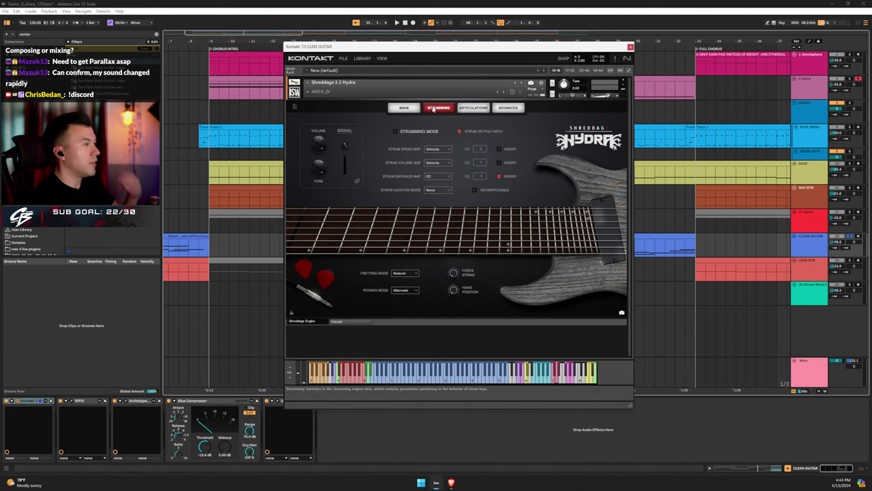
pyautogui.click(473, 108)
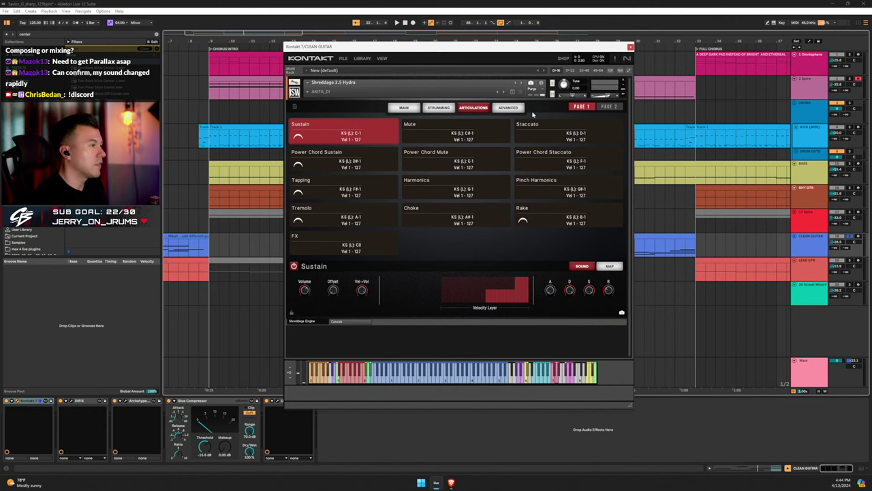
pyautogui.click(509, 108)
pyautogui.click(631, 47)
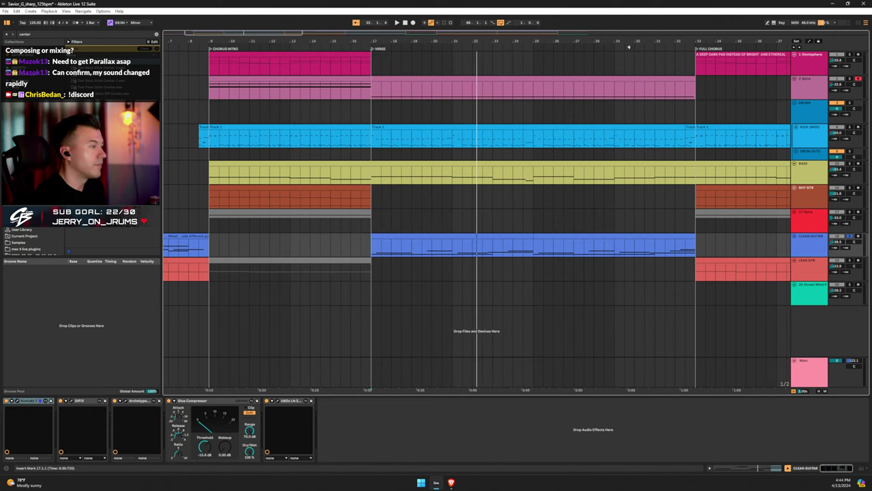
pyautogui.click(70, 401)
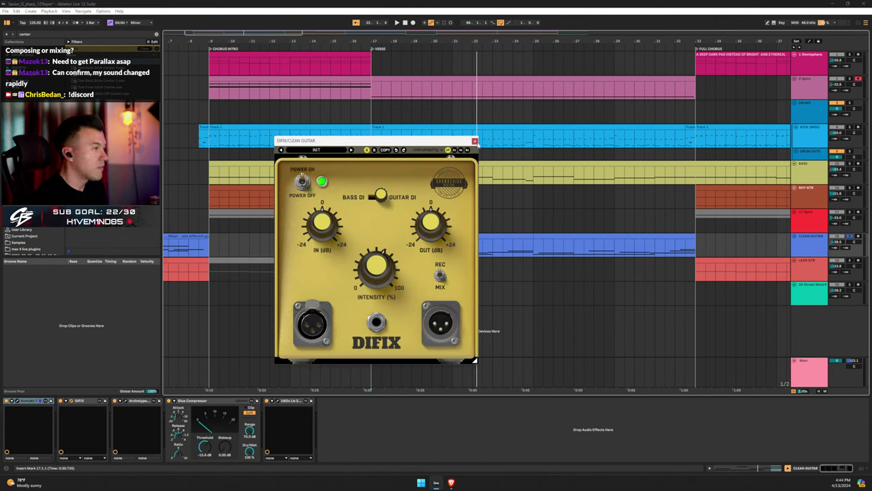
pyautogui.click(475, 141)
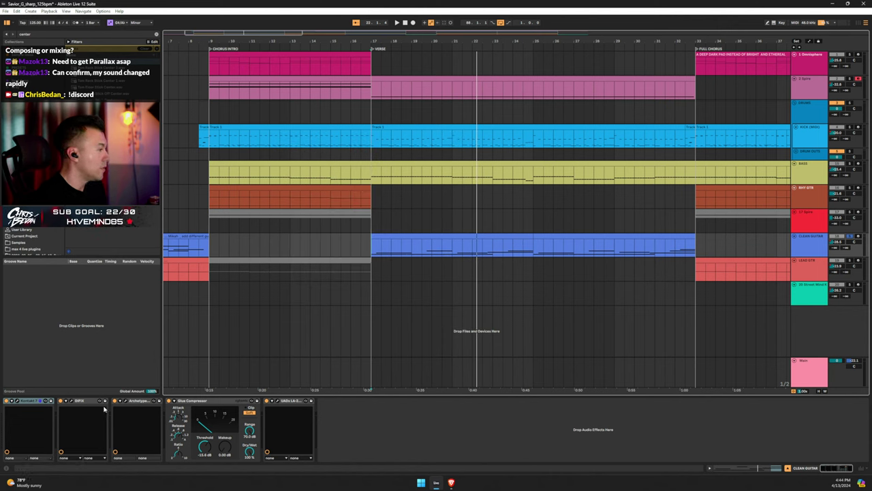
# Open Archetype Gojira X on the CLEAN GUITAR track and show Story Teller in its Gojira presets without changing the preset
pyautogui.click(126, 401)
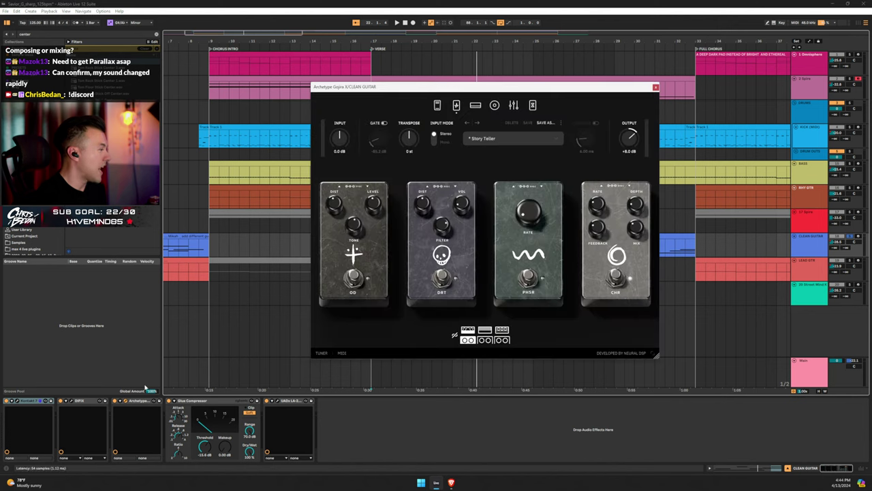
pyautogui.click(475, 142)
pyautogui.moveTo(490, 175)
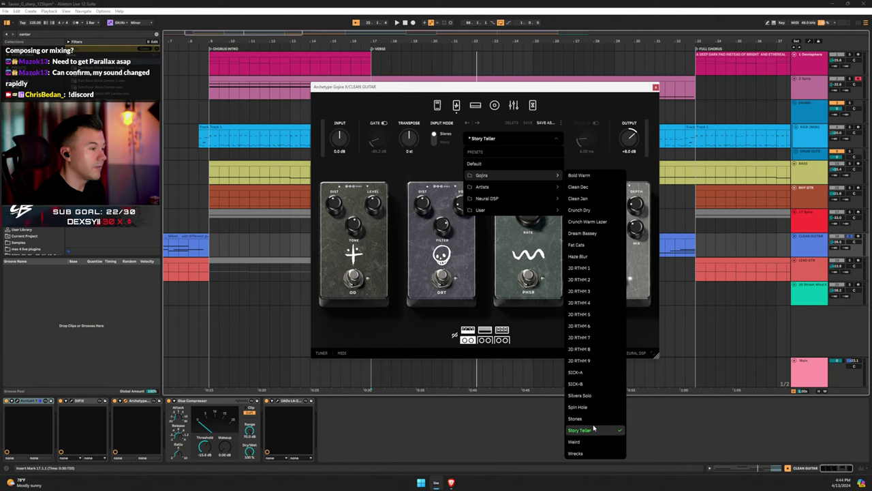
pyautogui.click(560, 100)
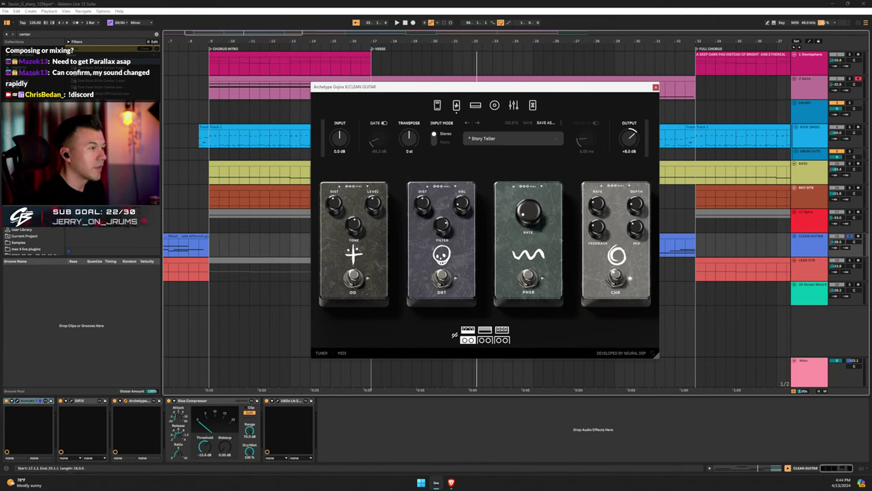
# Go through Archetype Gojira X's wah and octaver, amp, cabinet, EQ, and delay and reverb sections, audition the verse, and close the plugin
pyautogui.click(434, 105)
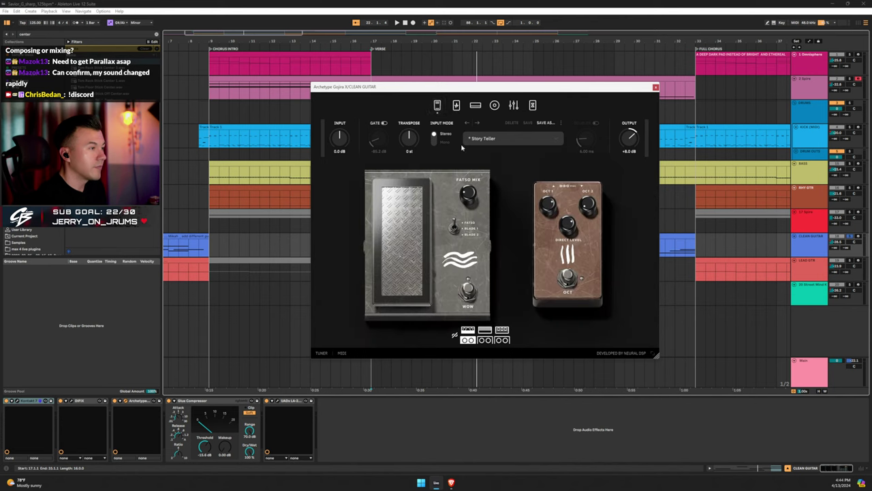
pyautogui.click(475, 105)
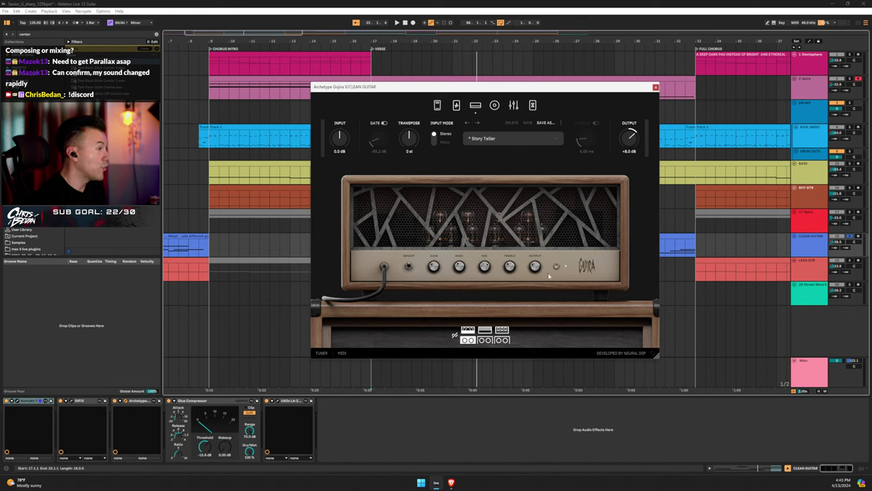
pyautogui.click(495, 105)
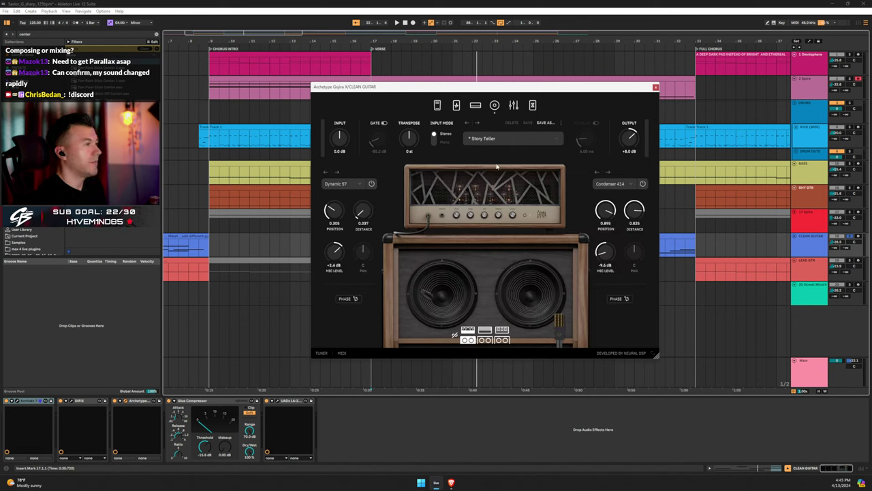
pyautogui.click(513, 105)
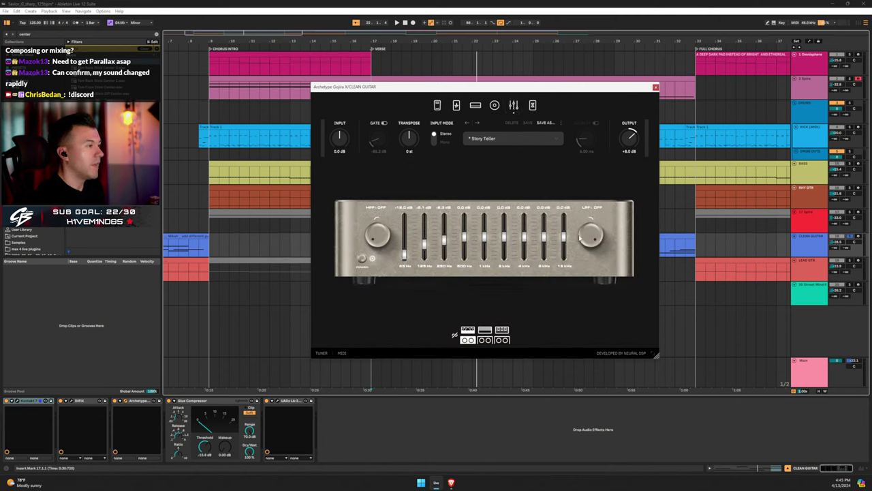
pyautogui.click(532, 105)
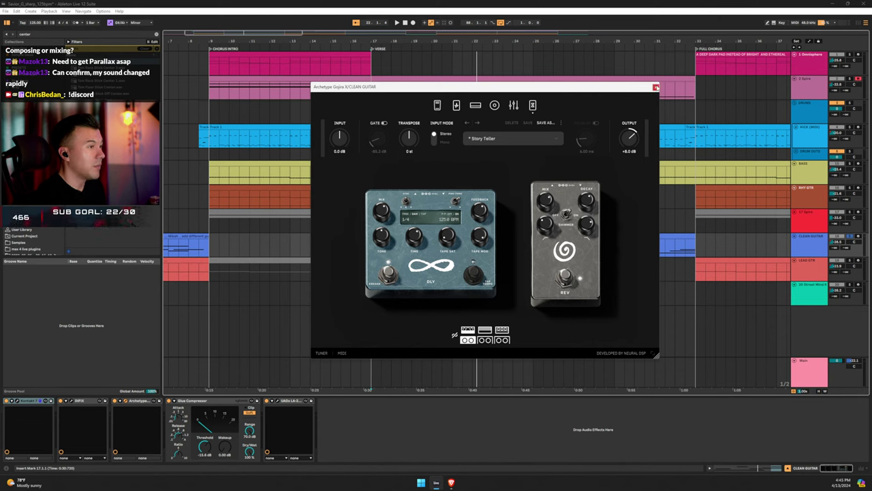
pyautogui.press('space')
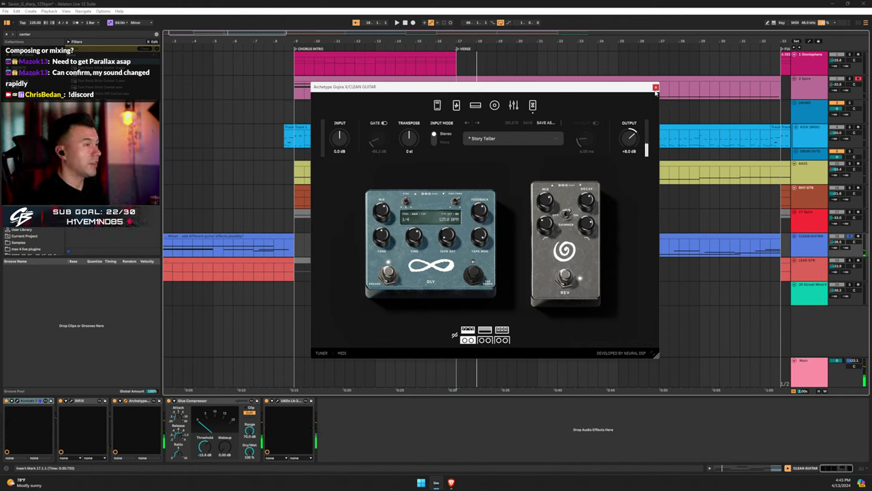
pyautogui.click(656, 87)
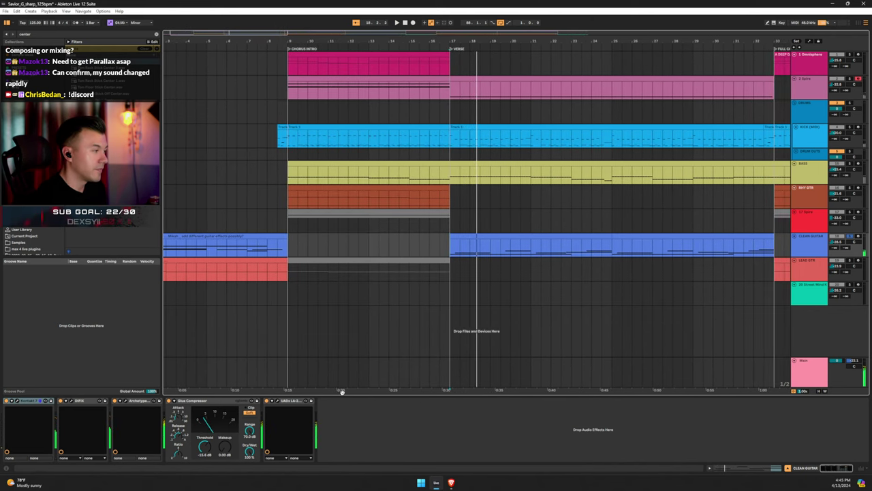
# Check the Glue Compressor's sidechain section and fold it away, then open the UADx LA-2A Tube Compressor and reposition its window
pyautogui.click(175, 402)
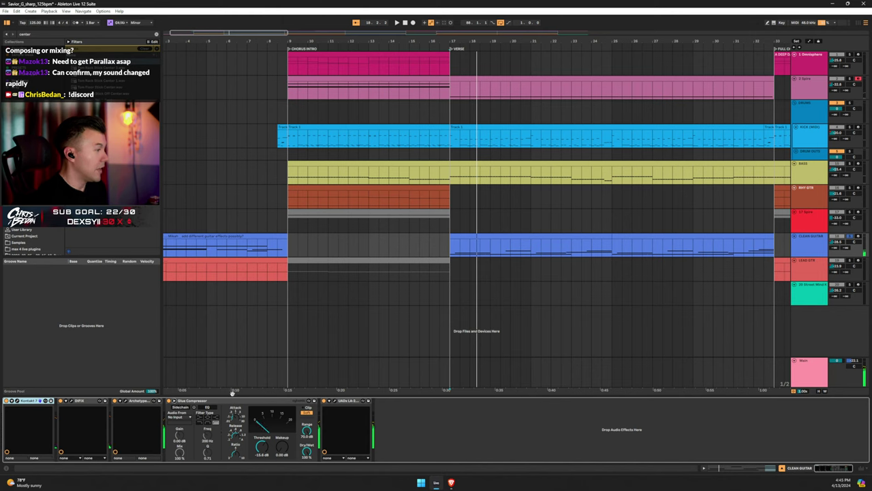
pyautogui.click(175, 403)
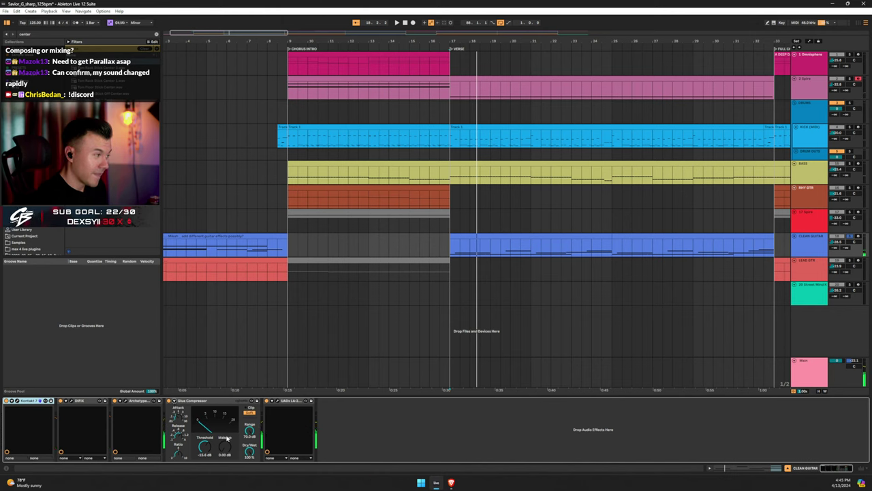
pyautogui.click(276, 401)
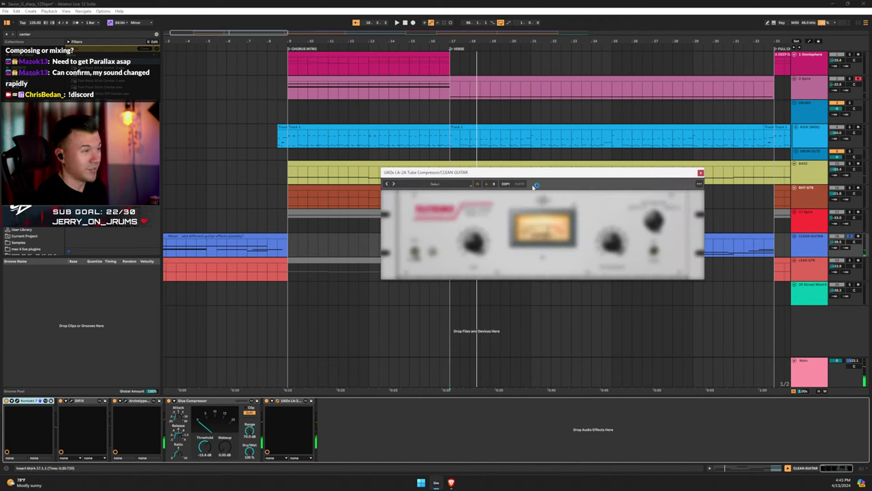
pyautogui.moveTo(535, 171); pyautogui.dragTo(421, 154)
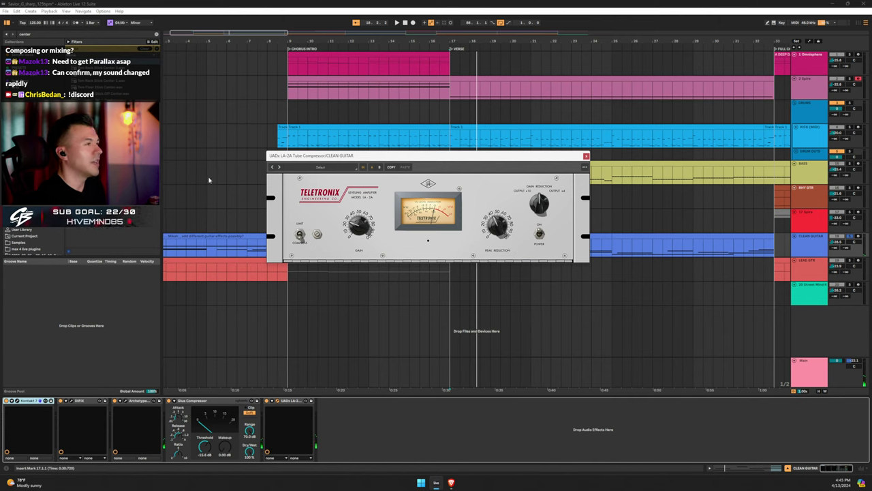
pyautogui.moveTo(421, 161); pyautogui.dragTo(467, 164)
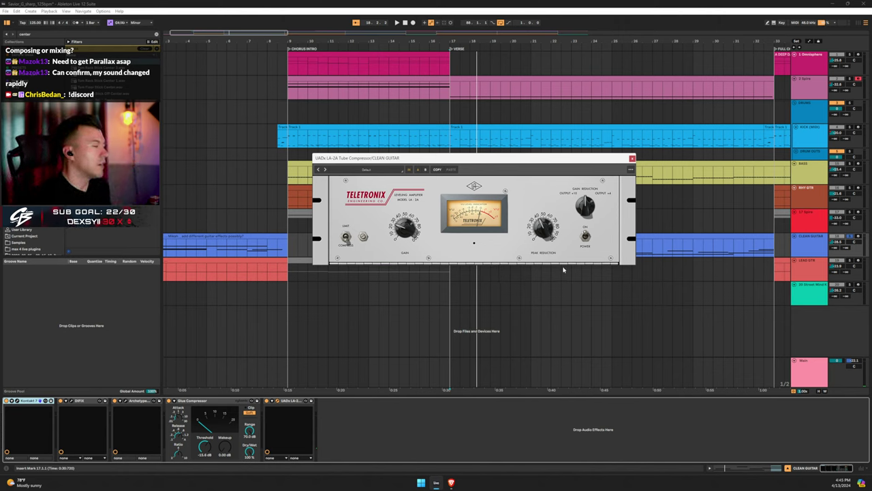
# Play the verse through the LA-2A, unsolo the CLEAN GUITAR track to hear it in the full mix, and close the plugin
pyautogui.press('space')
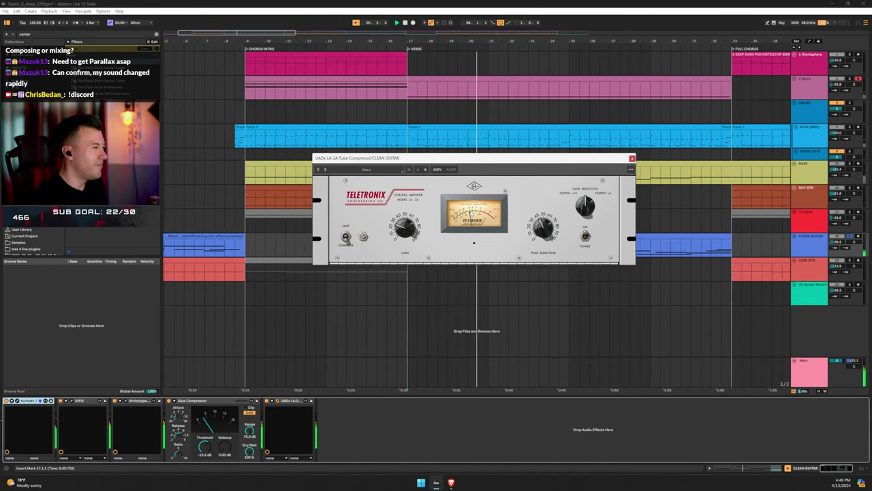
pyautogui.click(851, 236)
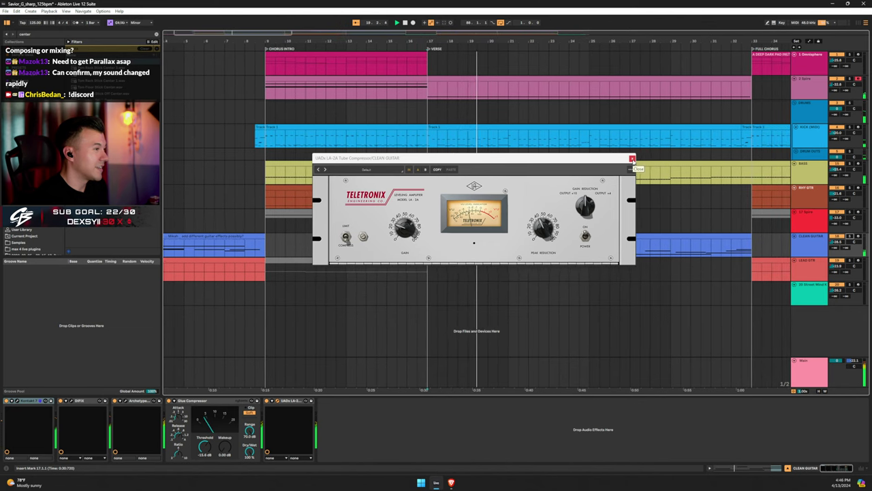
pyautogui.click(633, 159)
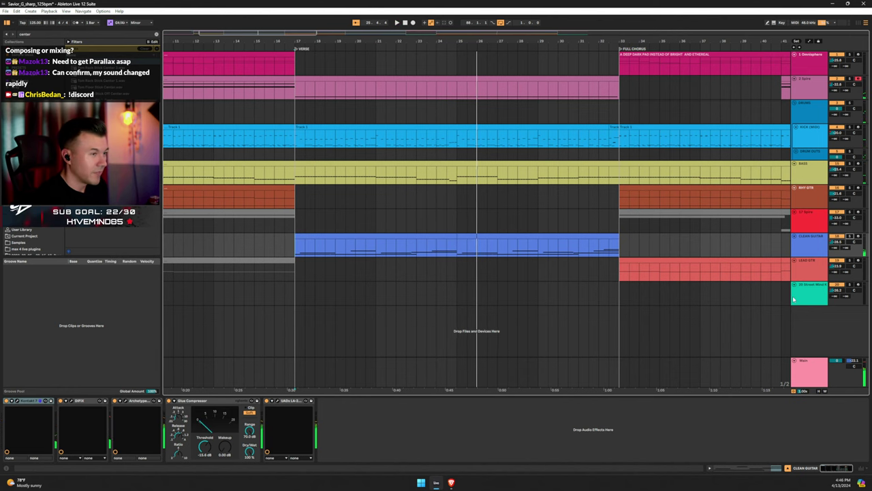
# Show the LEAD GTR track's device chain, and open its Odin II and DIFIX plugins for inspection, closing each one
pyautogui.click(801, 266)
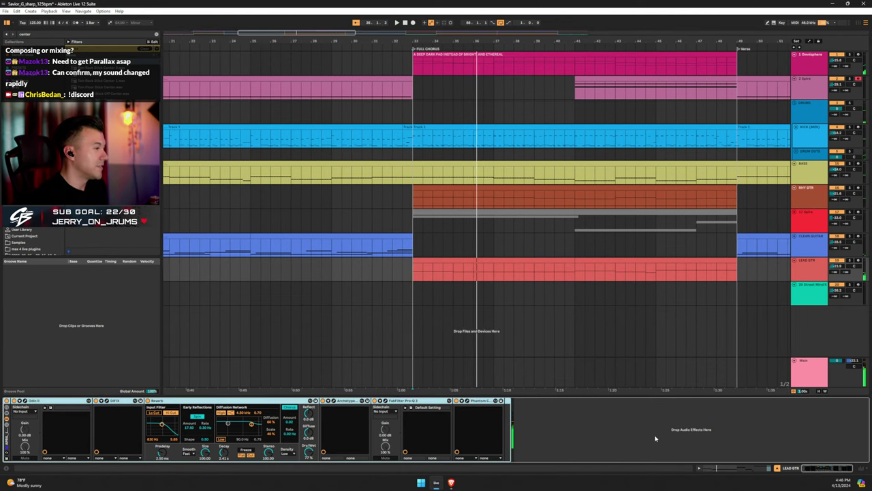
pyautogui.click(28, 403)
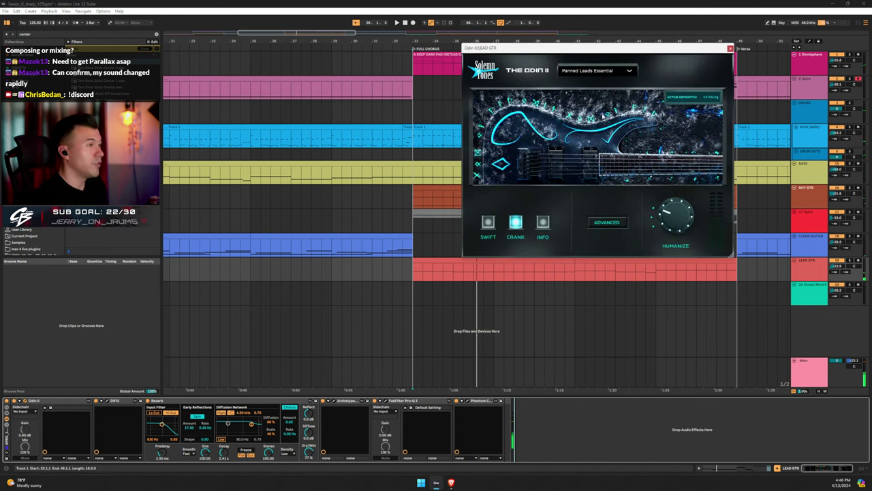
pyautogui.moveTo(567, 51); pyautogui.dragTo(442, 99)
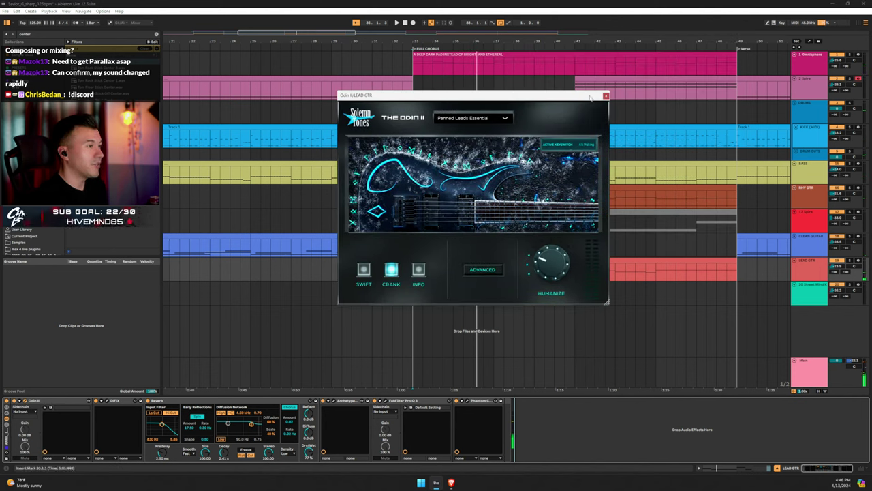
pyautogui.click(606, 96)
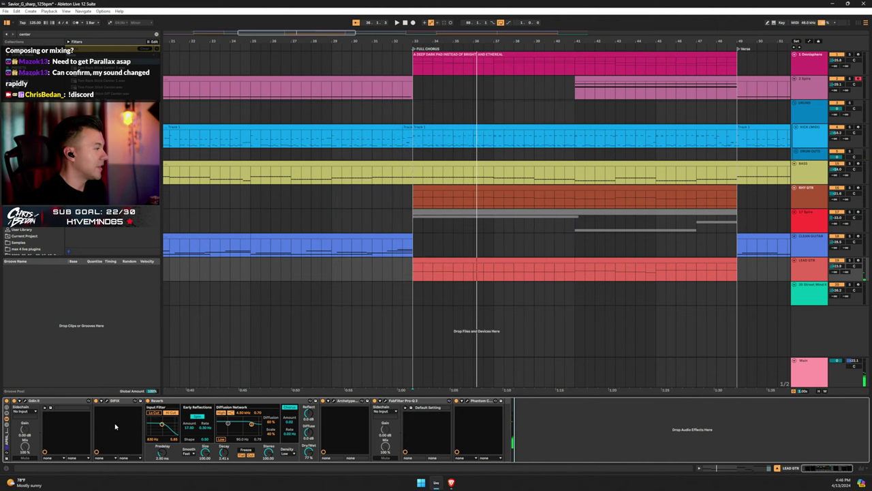
pyautogui.click(107, 401)
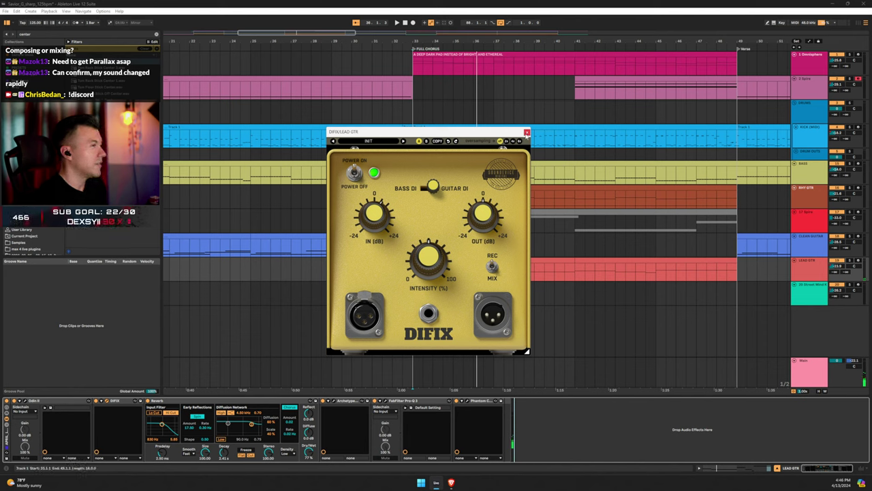
pyautogui.click(527, 133)
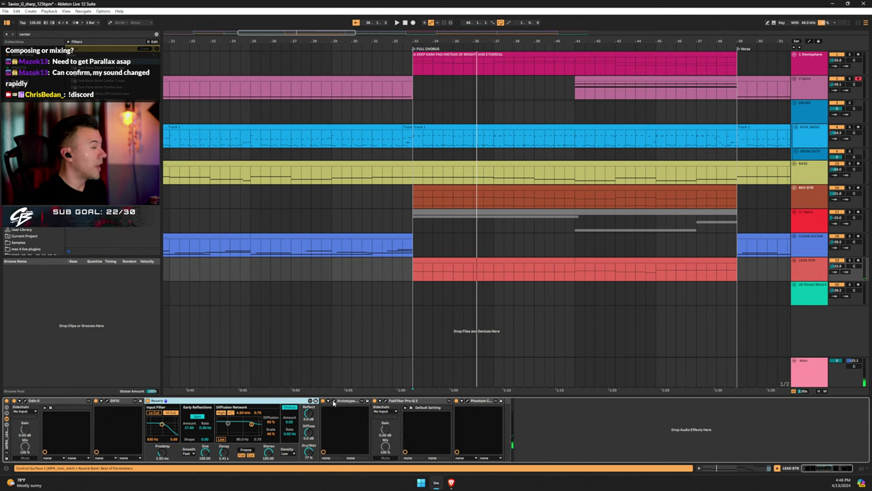
# Go through the pedal, amp, EQ, and delay and reverb sections of Archetype Gojira X on LEAD GTR, and close the plugin
pyautogui.click(334, 401)
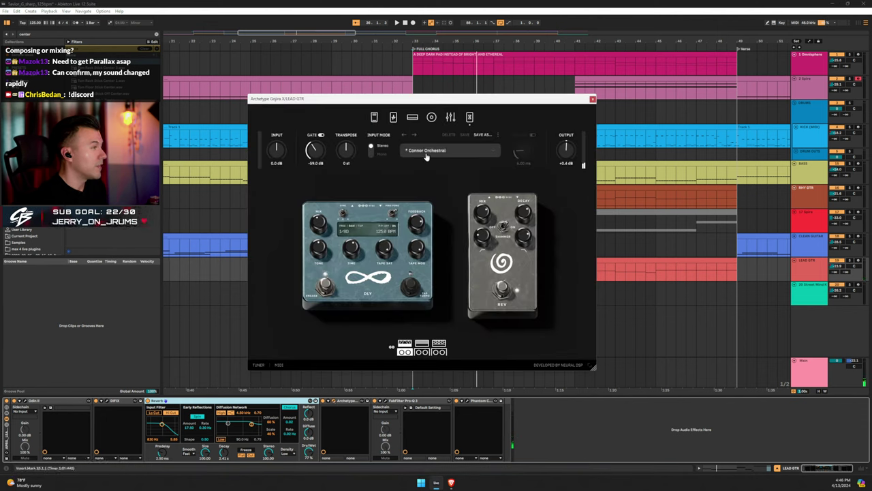
pyautogui.click(393, 117)
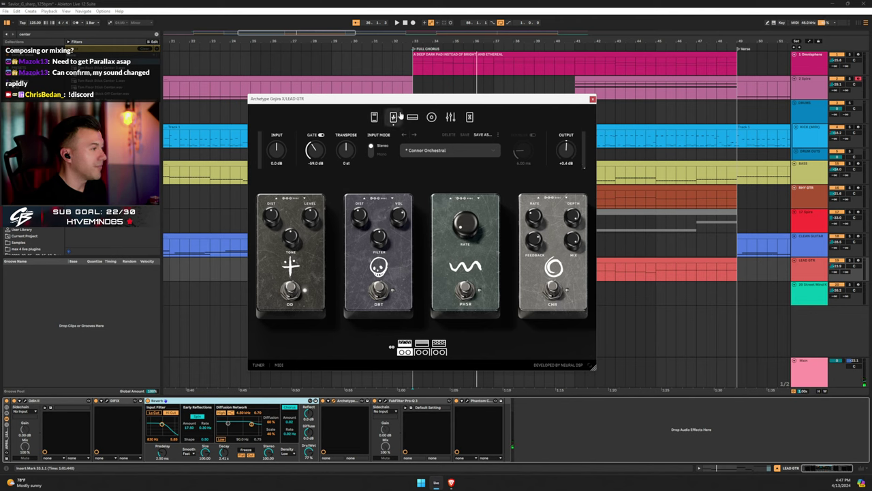
pyautogui.click(413, 117)
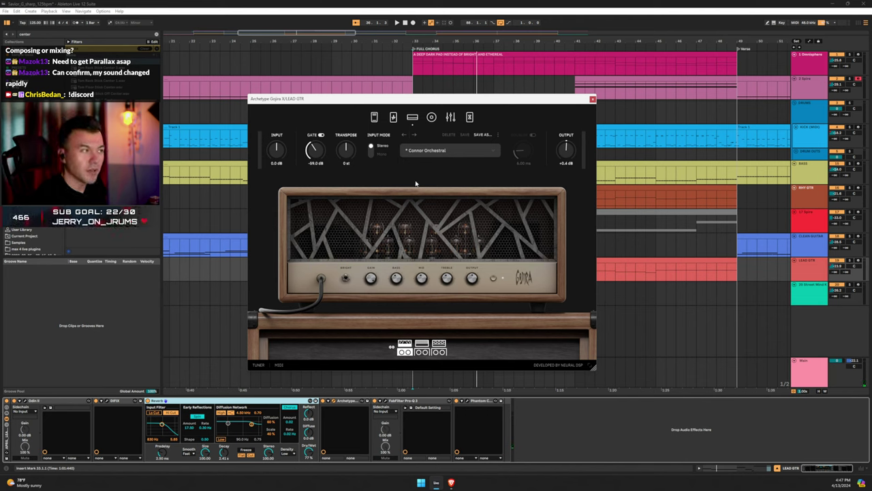
pyautogui.click(447, 117)
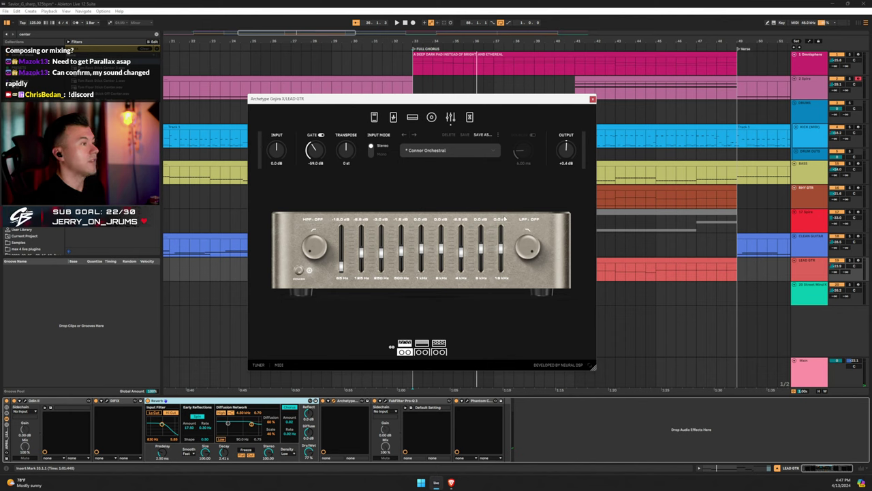
pyautogui.click(470, 117)
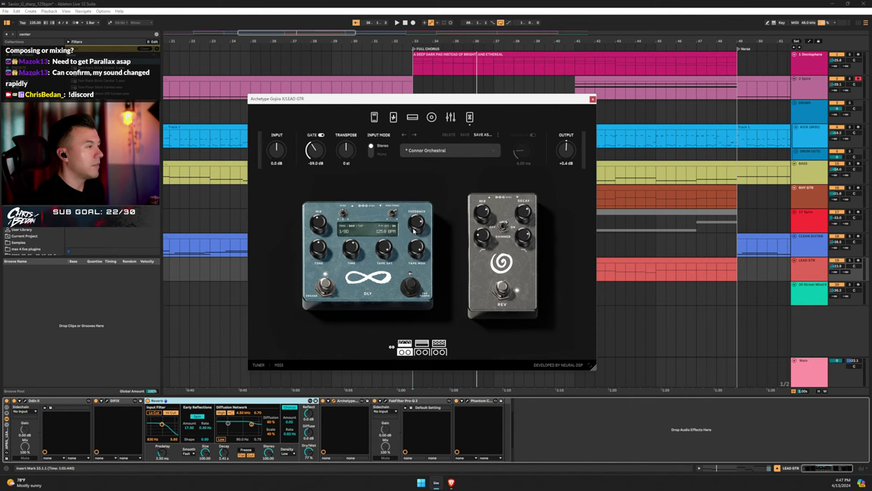
pyautogui.click(592, 99)
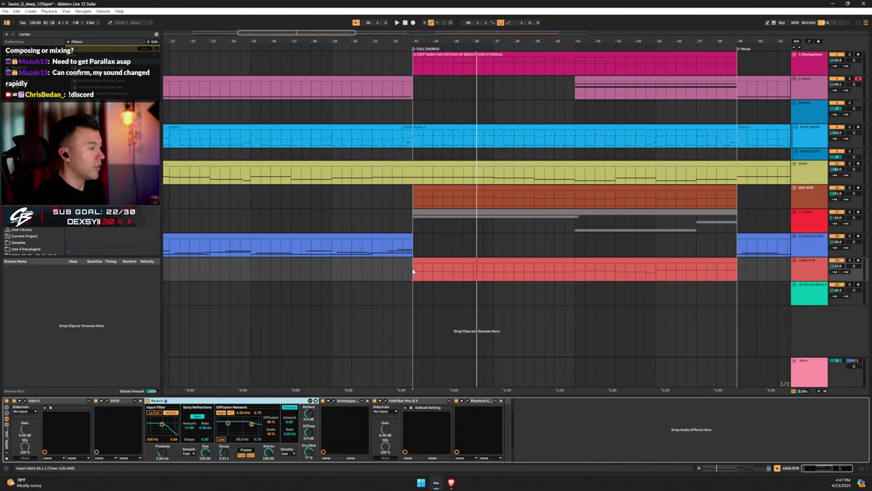
# Play the full chorus from its start with the LEAD GTR track soloed, and unsolo it to hear it in the full mix
pyautogui.click(217, 402)
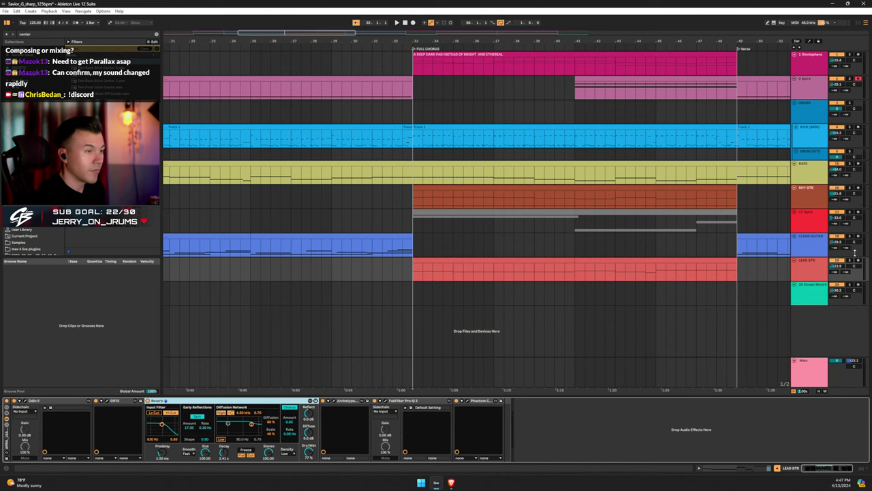
pyautogui.press('space')
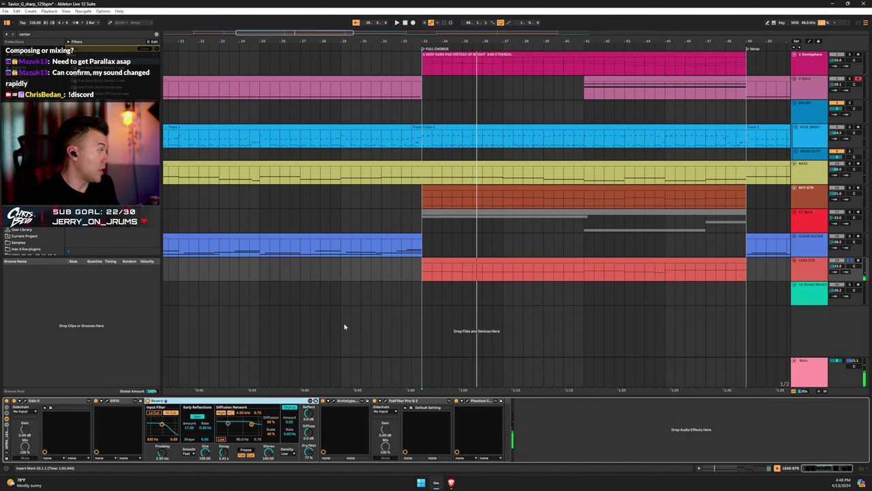
pyautogui.press('space')
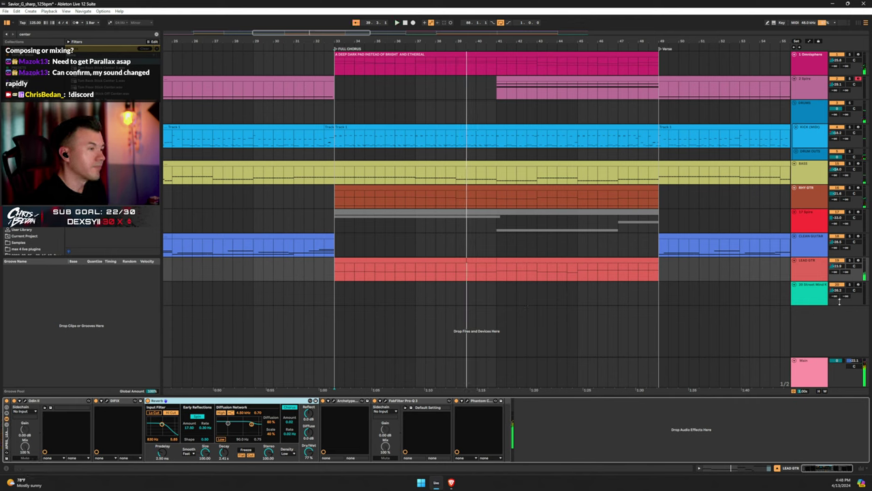
# Open Phantom Center on the LEAD GTR track, reposition its window over the arrangement to inspect the settings, and close it
pyautogui.click(809, 271)
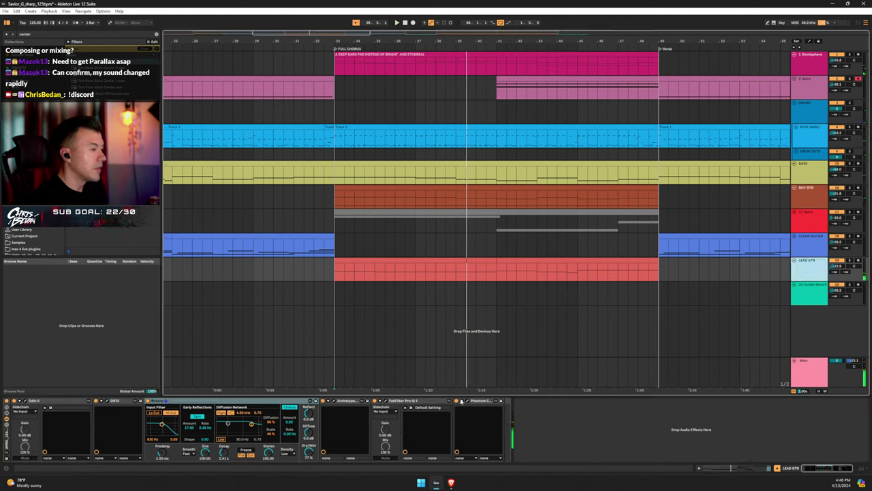
pyautogui.click(466, 401)
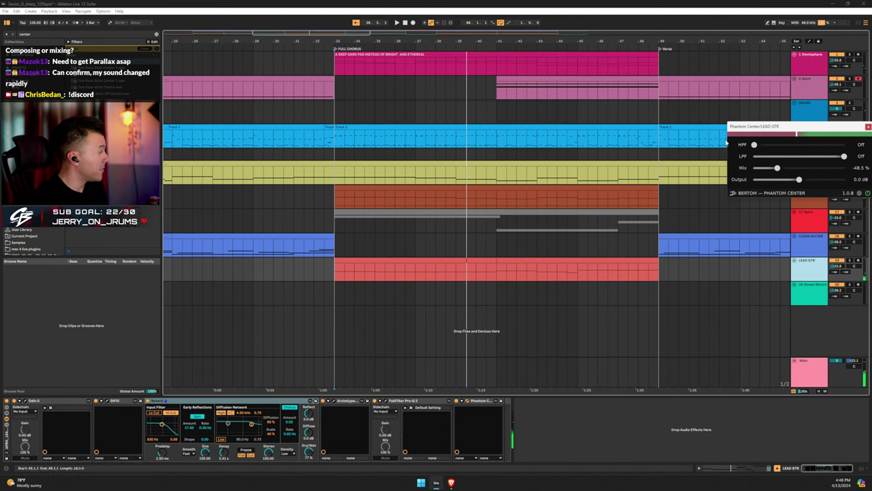
pyautogui.moveTo(762, 132); pyautogui.dragTo(522, 176)
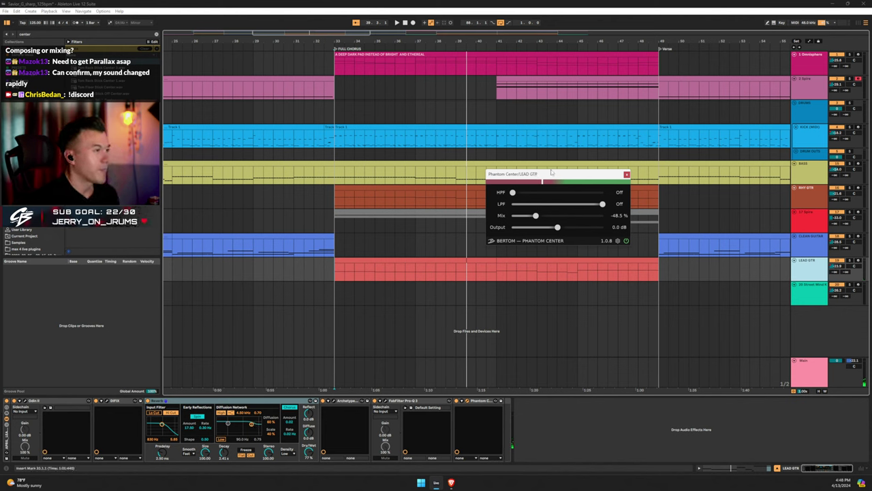
pyautogui.moveTo(552, 178); pyautogui.dragTo(447, 186)
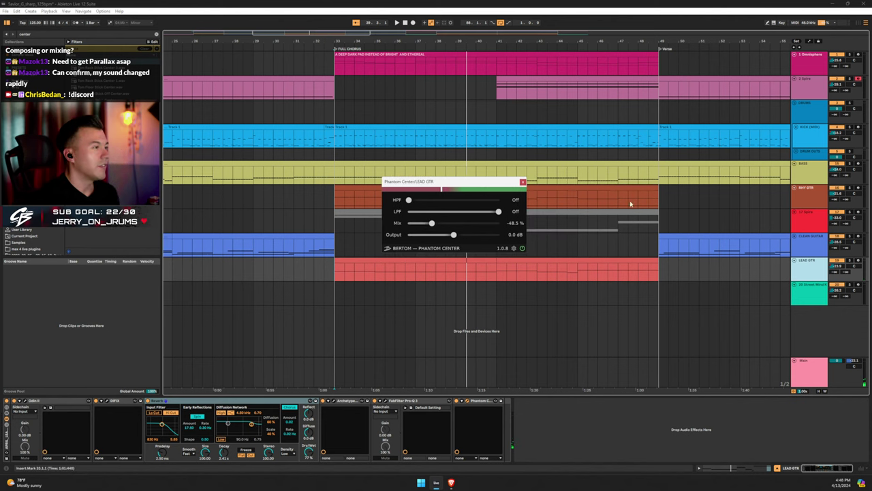
pyautogui.click(523, 182)
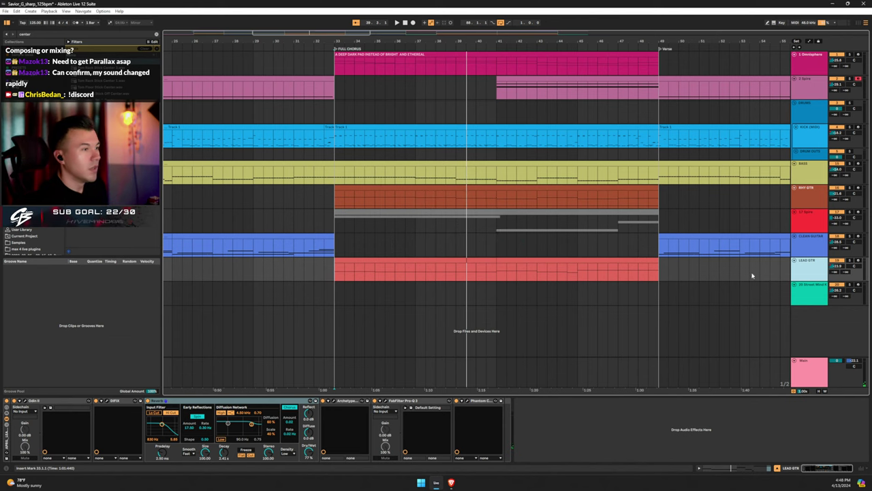
# Show the Omnisphere track's device chain, solo the track, and play the full chorus with EQ Eight bypassed and re-enabled for comparison
pyautogui.click(811, 297)
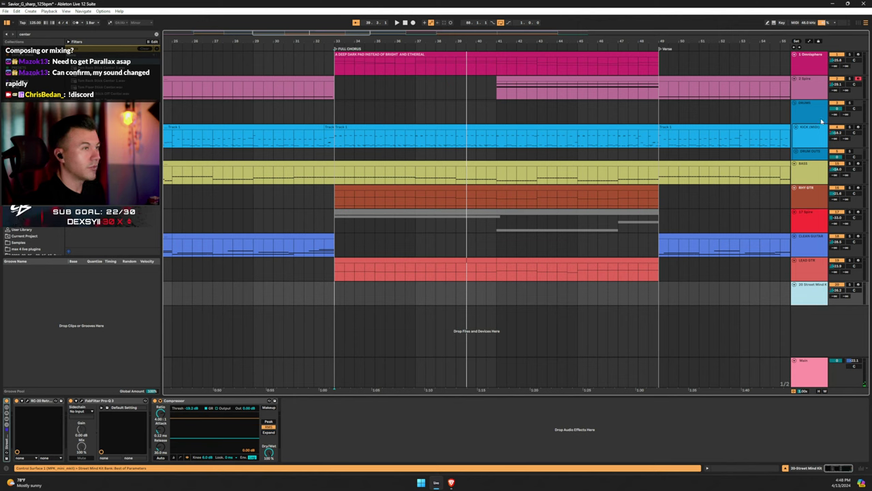
pyautogui.click(805, 63)
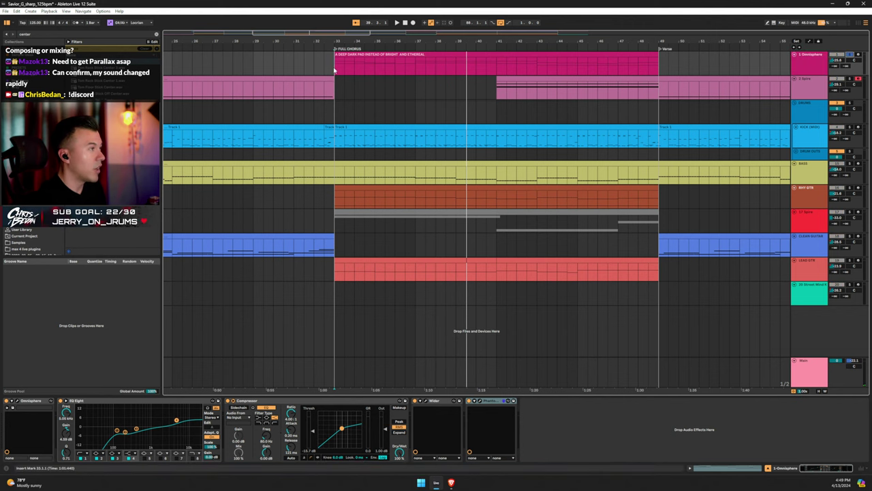
pyautogui.press('space')
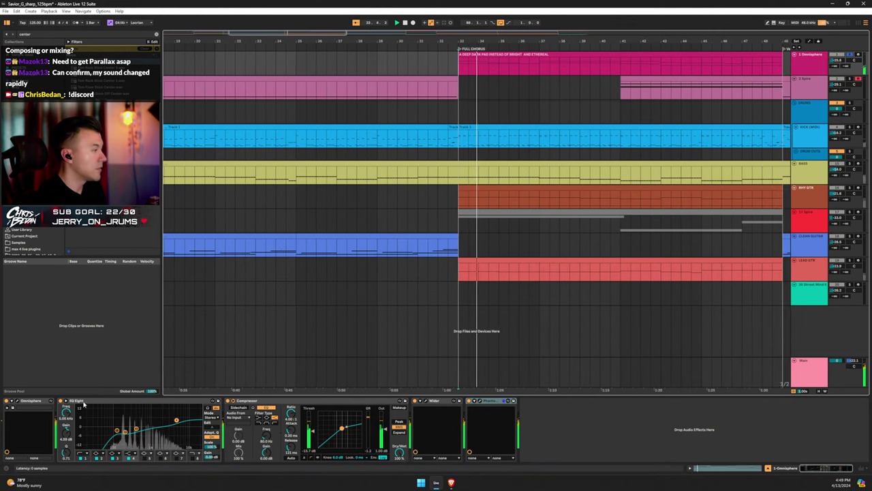
pyautogui.click(61, 401)
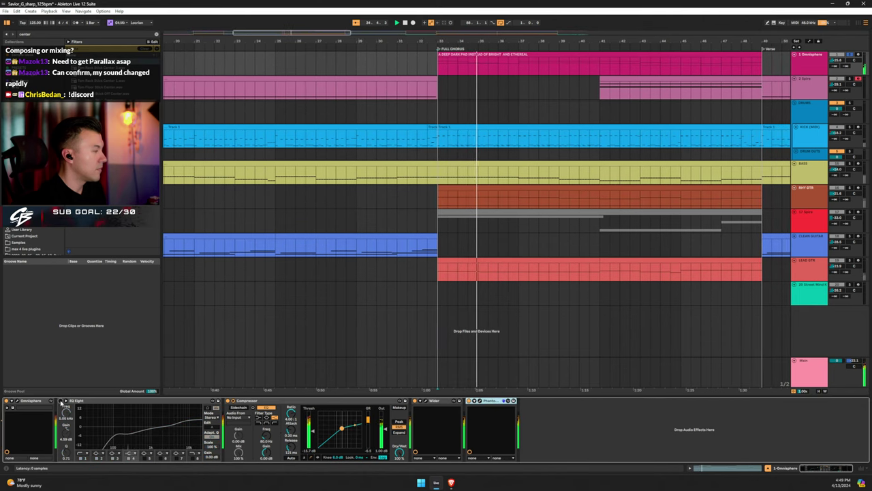
pyautogui.press('space')
pyautogui.press('space')
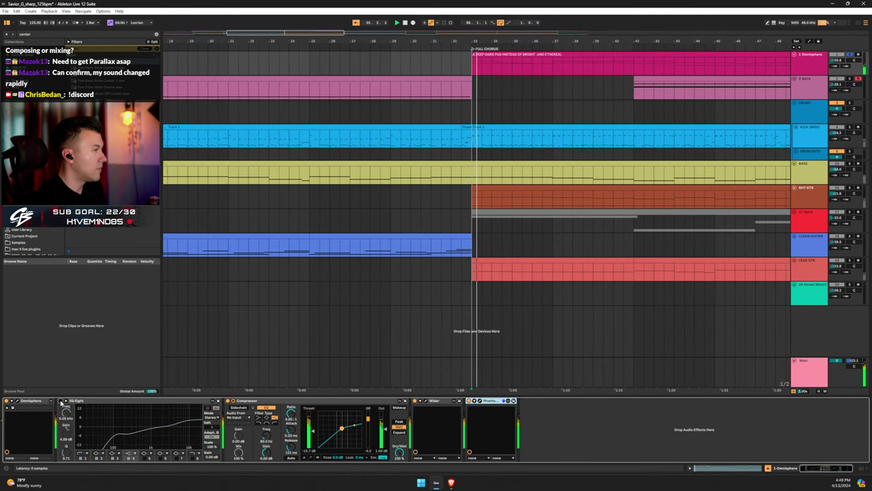
pyautogui.click(61, 401)
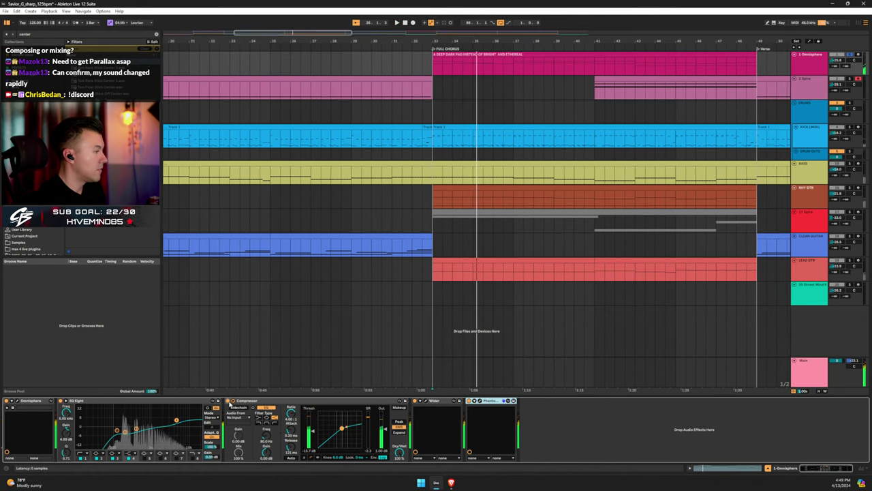
# Compare the Omnisphere pad with the Compressor off and on, and open Wider to compare its effect the same way
pyautogui.click(230, 403)
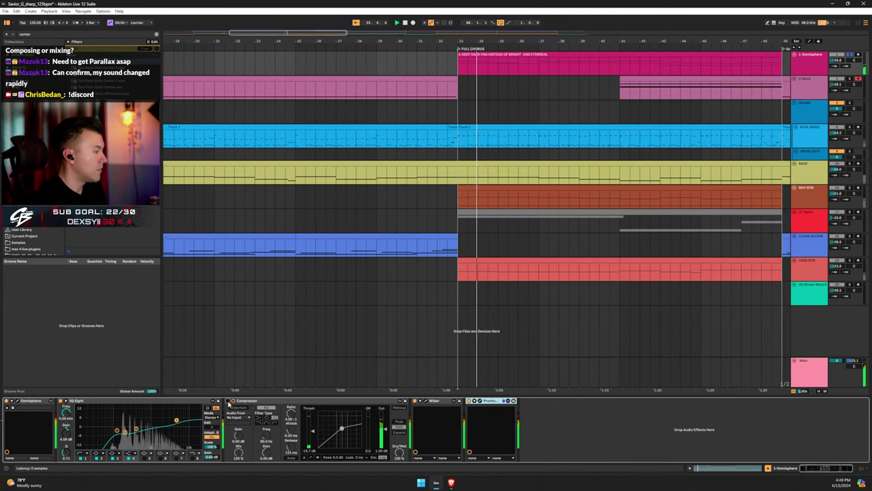
pyautogui.click(229, 402)
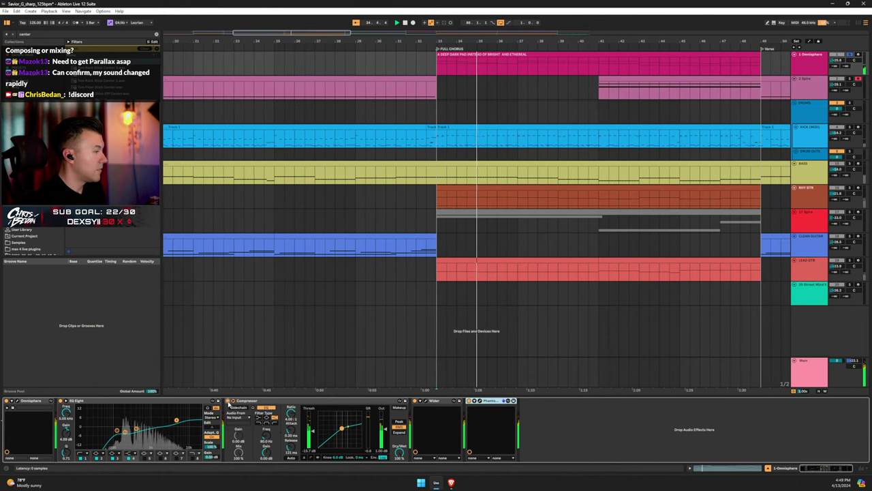
pyautogui.click(428, 403)
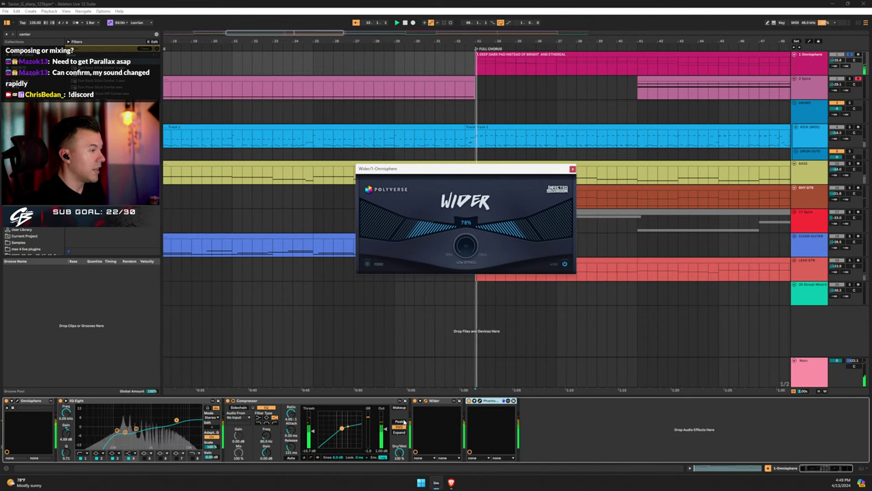
pyautogui.click(415, 402)
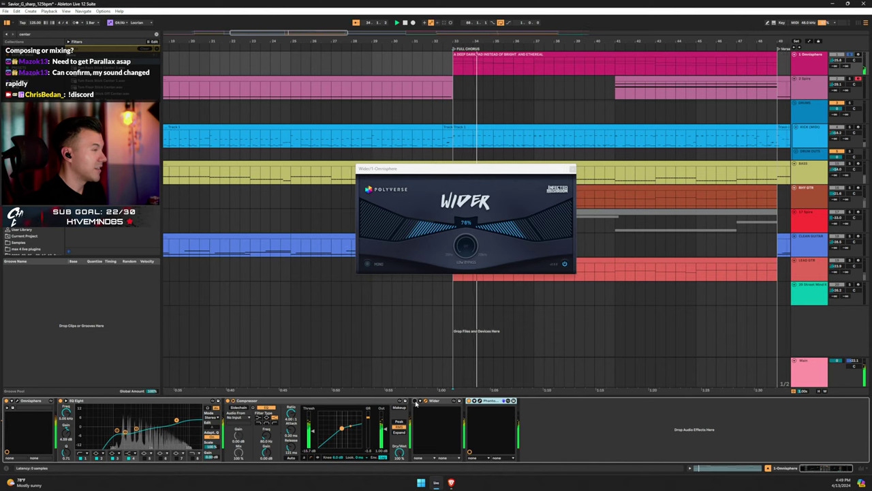
pyautogui.press('space')
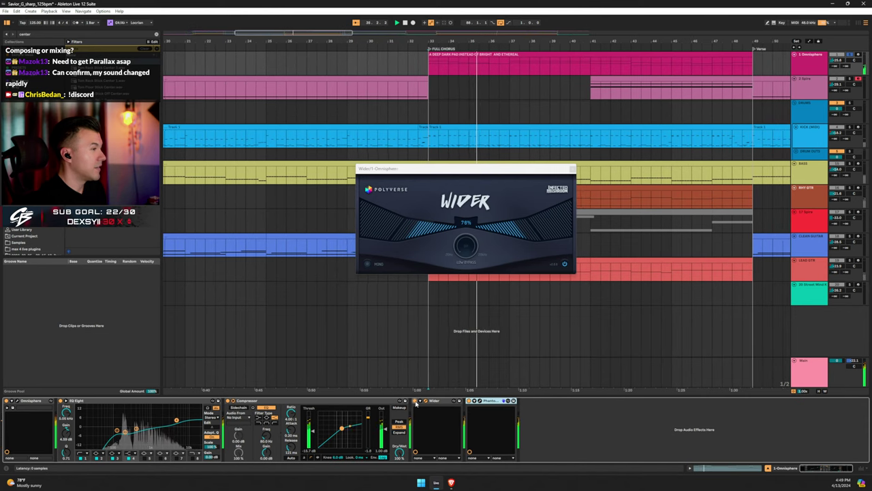
# Open Phantom Center on the Omnisphere track, audition its effect on the pad during the full chorus, and close the plugin
pyautogui.click(481, 402)
pyautogui.press('space')
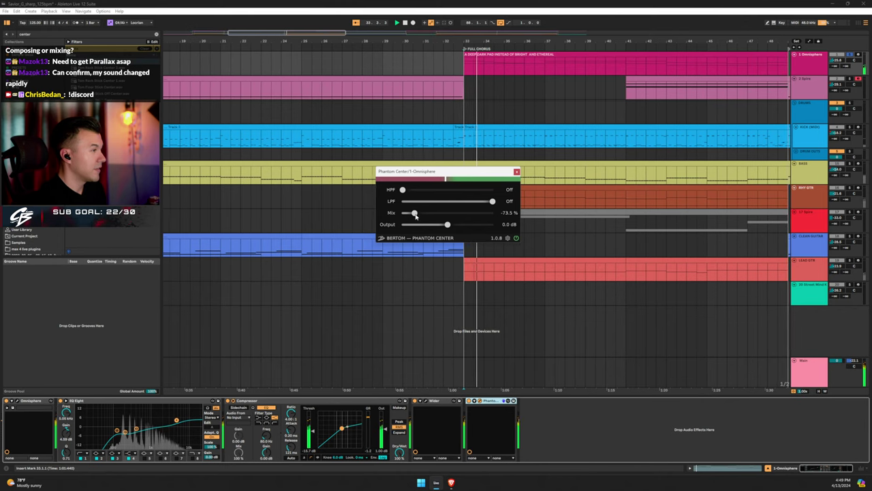
pyautogui.click(468, 403)
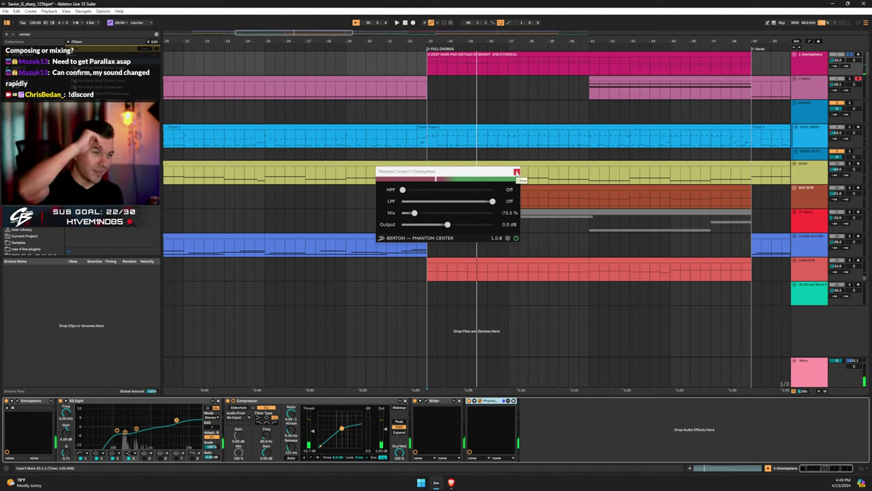
pyautogui.click(516, 171)
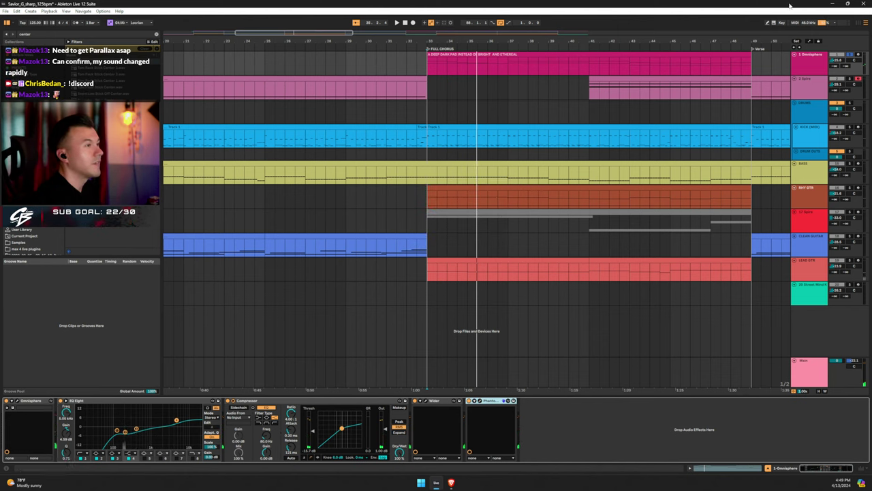
# Show the 2 Spire track's device chain, play its chorus clip soloed, and open the Spire synth for inspection before closing it
pyautogui.click(818, 81)
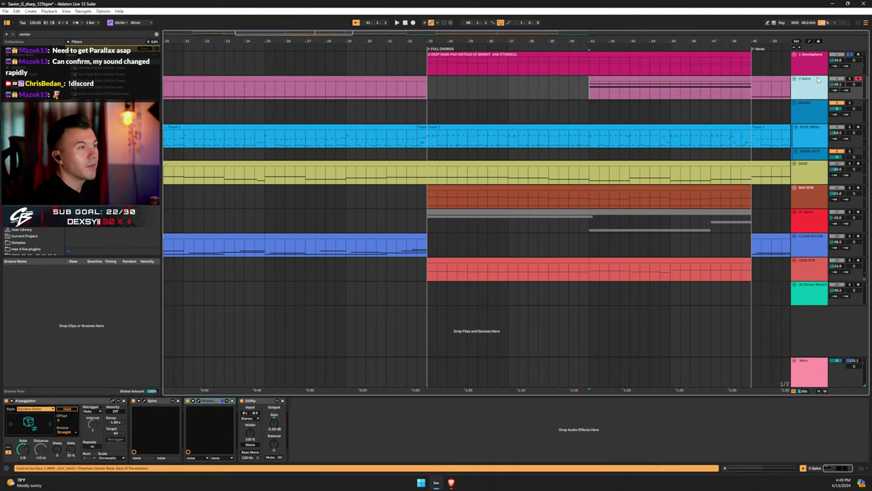
pyautogui.press('space')
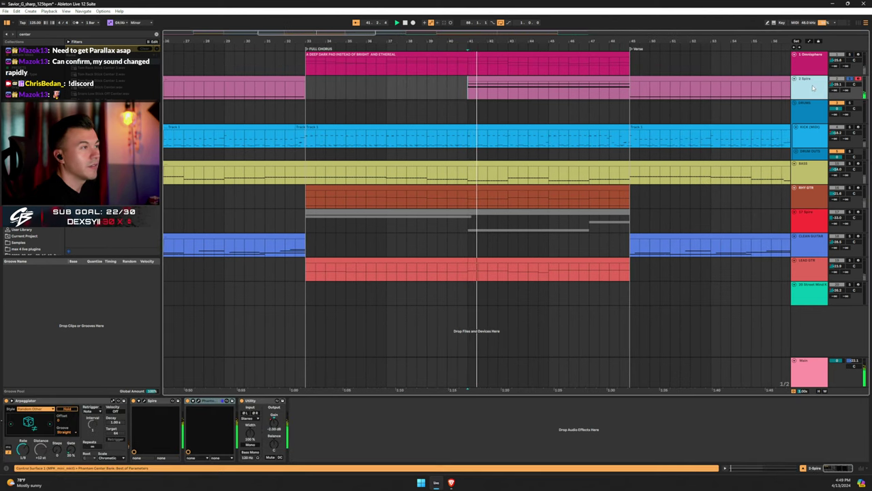
pyautogui.click(145, 401)
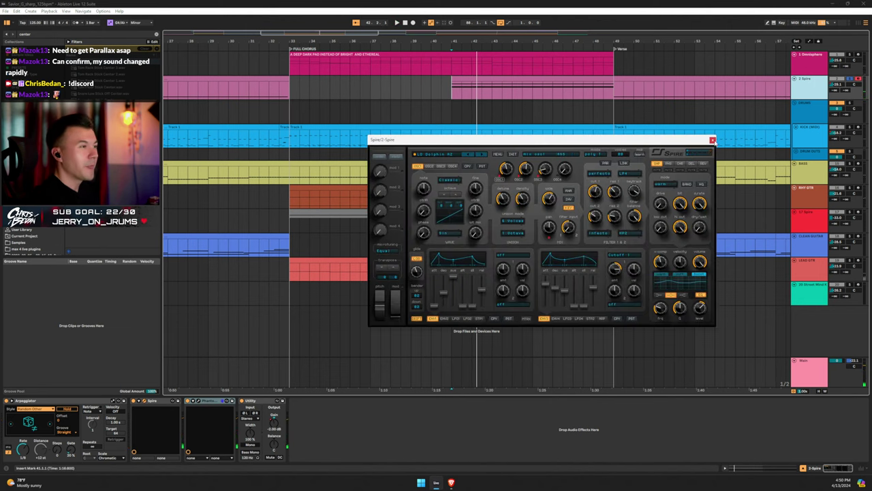
pyautogui.click(712, 141)
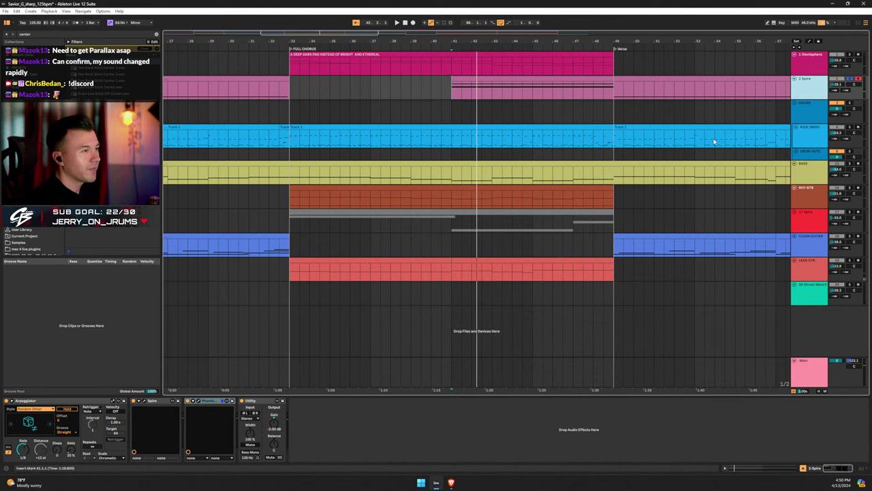
# Inspect Phantom Center on the 2 Spire track, close it, and play the chorus in the full mix with the solos cleared
pyautogui.click(198, 402)
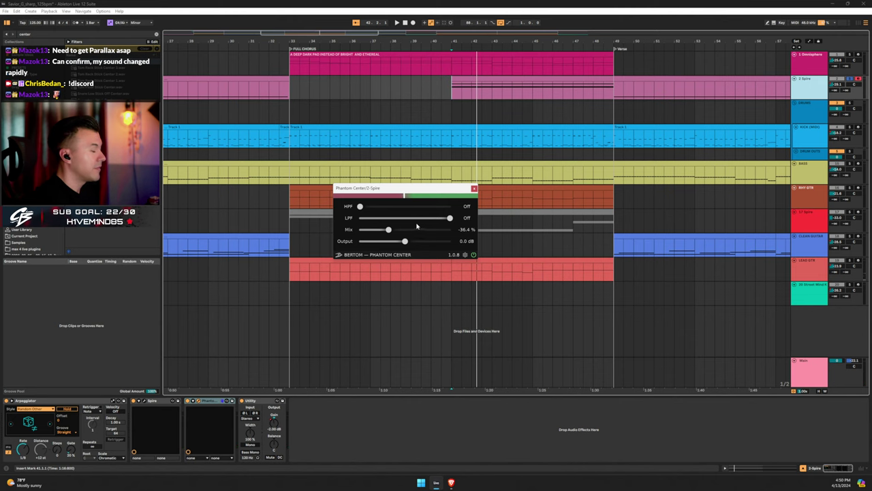
pyautogui.click(474, 189)
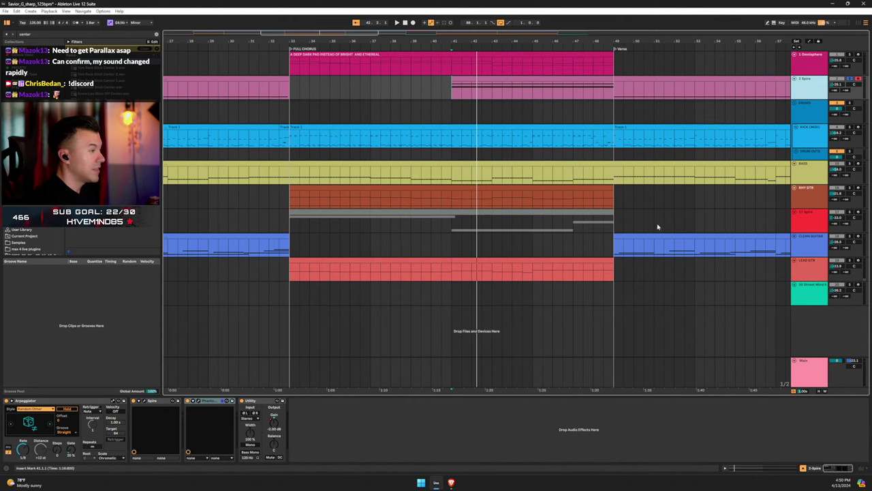
pyautogui.press('space')
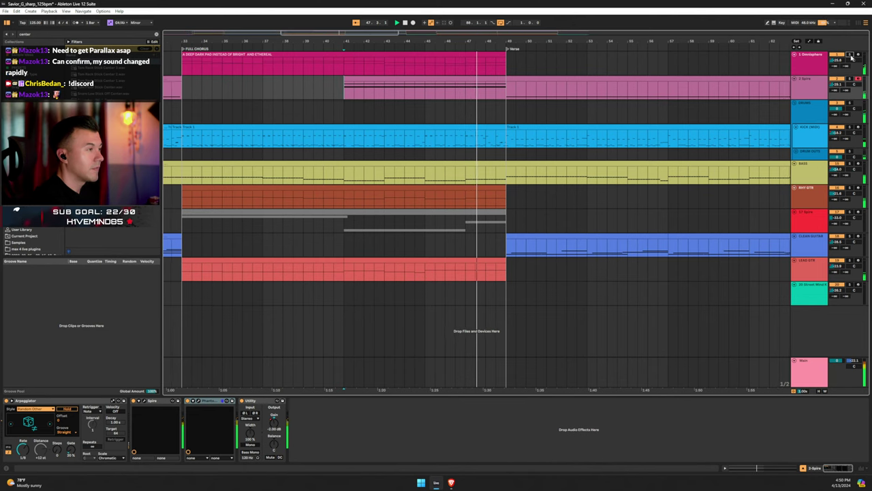
# Play the Street Mind Kit track from the start of its clip at the Break section
pyautogui.hscroll(5, 517, 204)
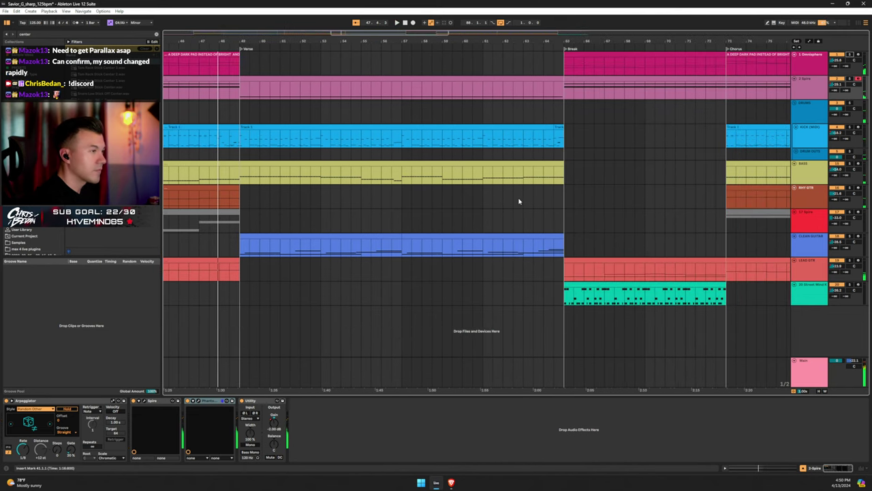
pyautogui.hscroll(4, 517, 210)
pyautogui.click(504, 299)
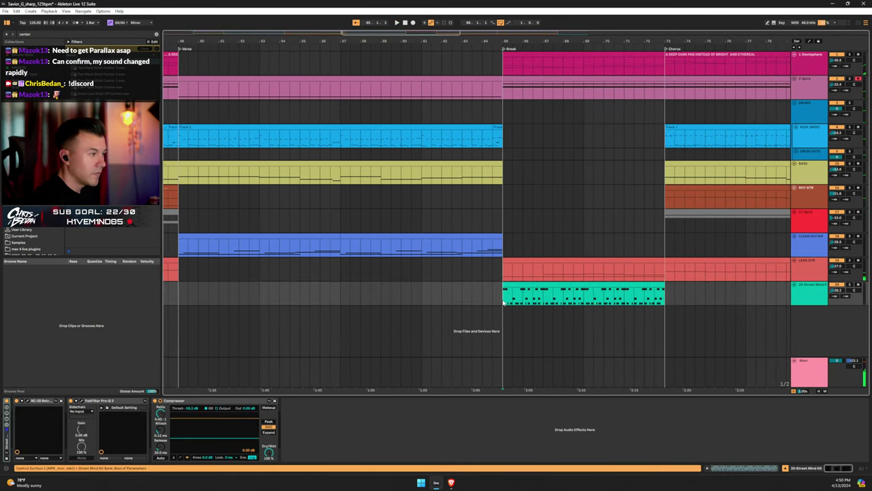
pyautogui.press('space')
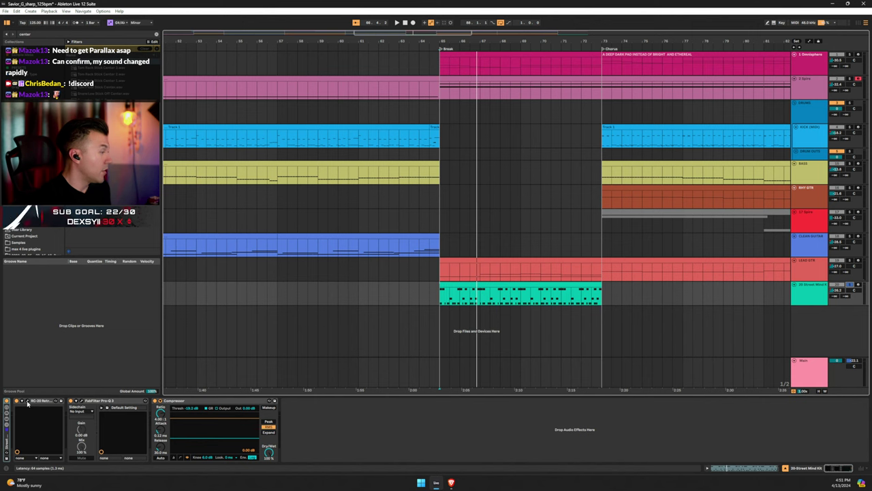
# Open RC-20 Retro Color on the Street Mind Kit track, inspect its Retro Game settings, and close the plugin
pyautogui.click(27, 402)
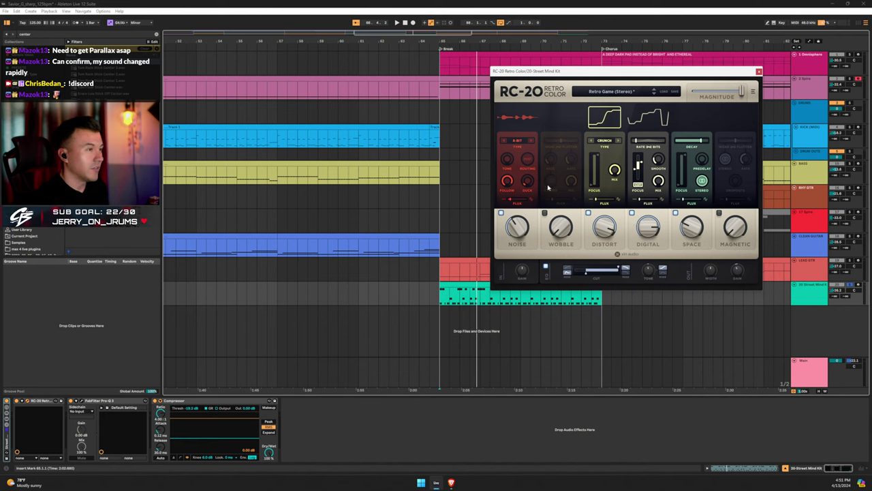
pyautogui.moveTo(616, 75); pyautogui.dragTo(484, 88)
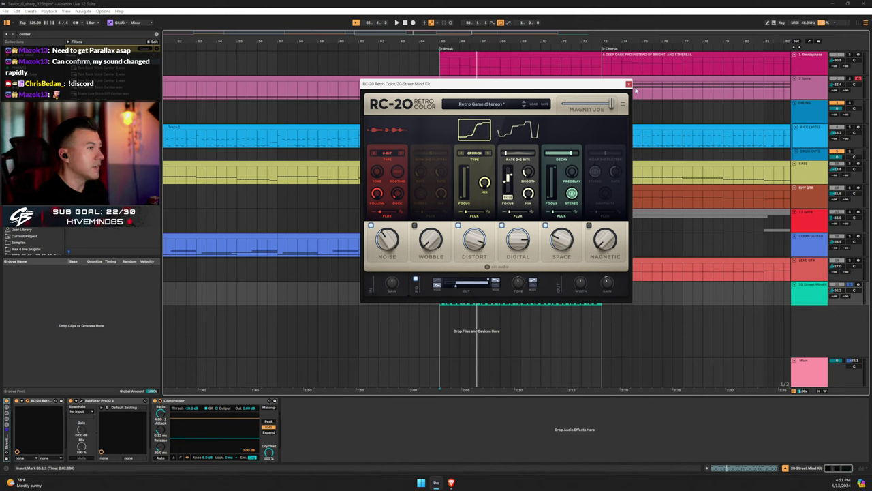
pyautogui.click(628, 85)
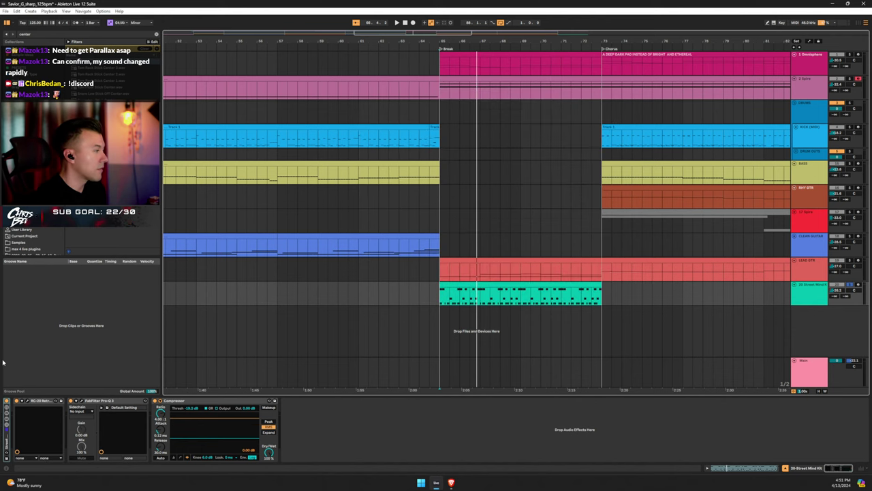
# Compare the soloed Street Mind Kit beat with FabFilter Pro-Q 3 off and on, and expand the Compressor's sidechain section
pyautogui.click(76, 400)
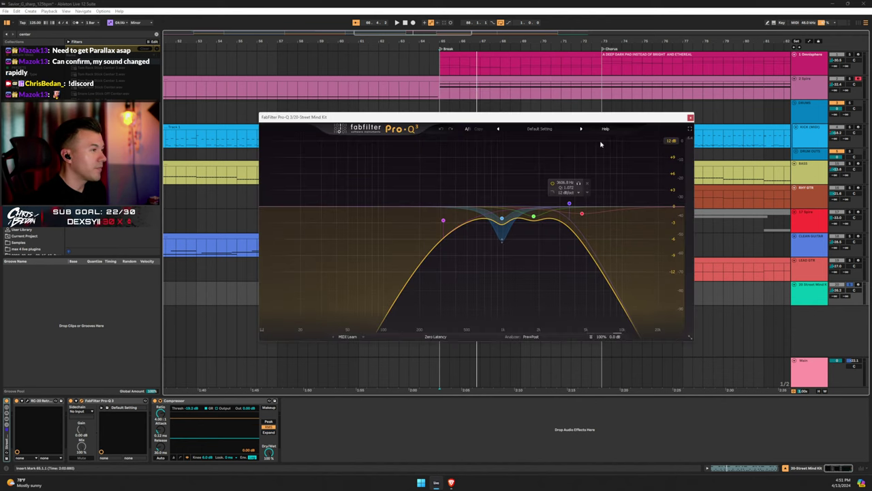
pyautogui.press('space')
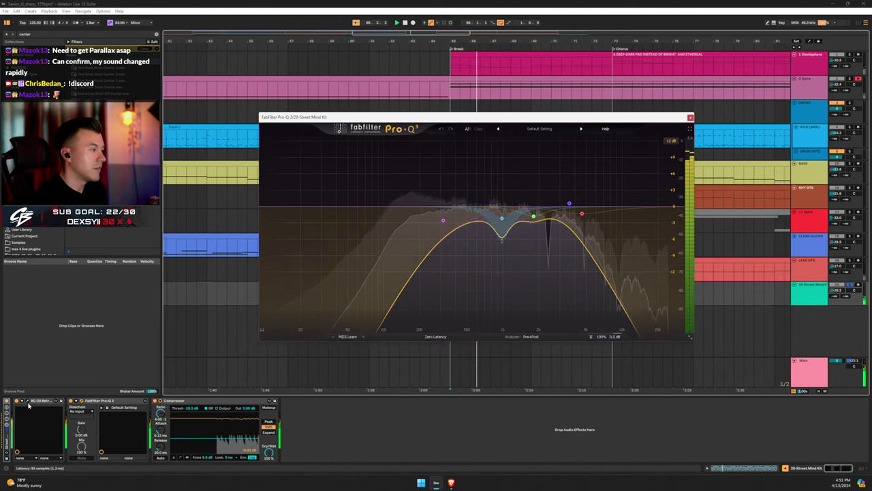
pyautogui.click(71, 402)
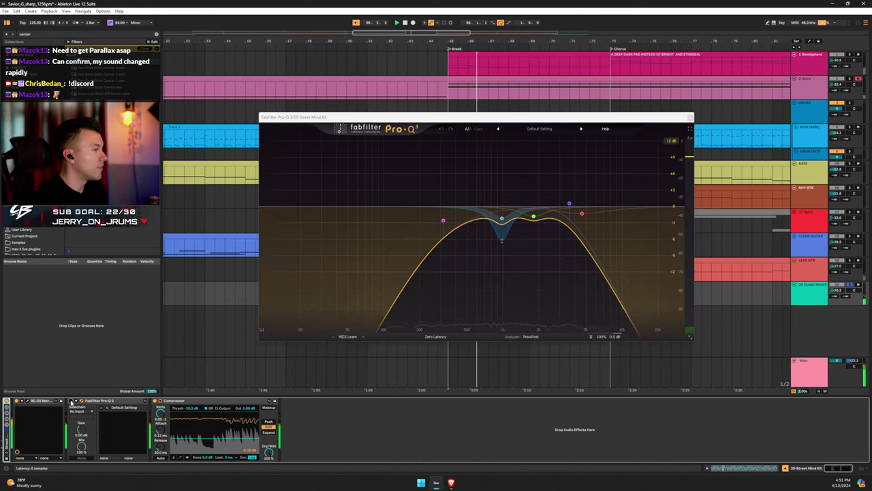
pyautogui.click(71, 402)
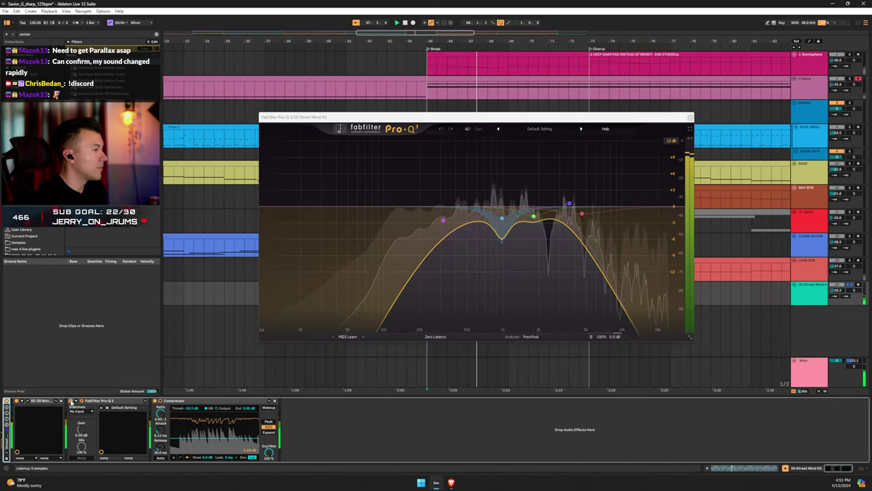
pyautogui.click(162, 405)
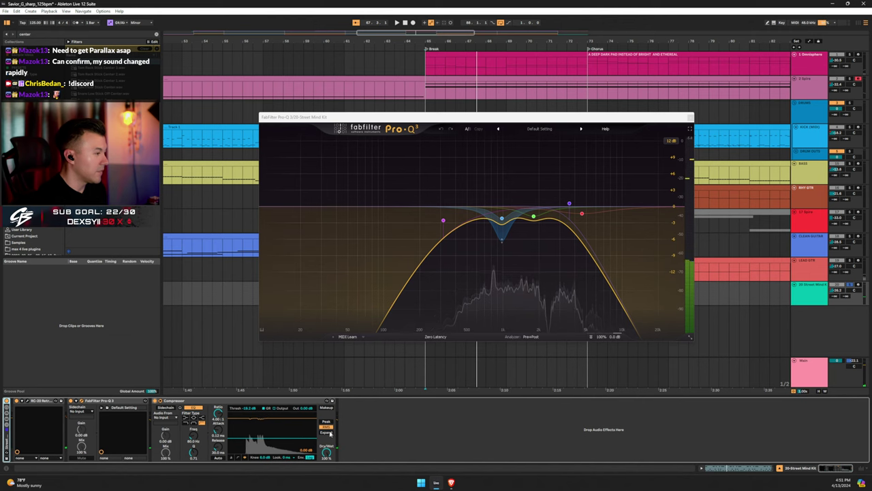
pyautogui.click(690, 117)
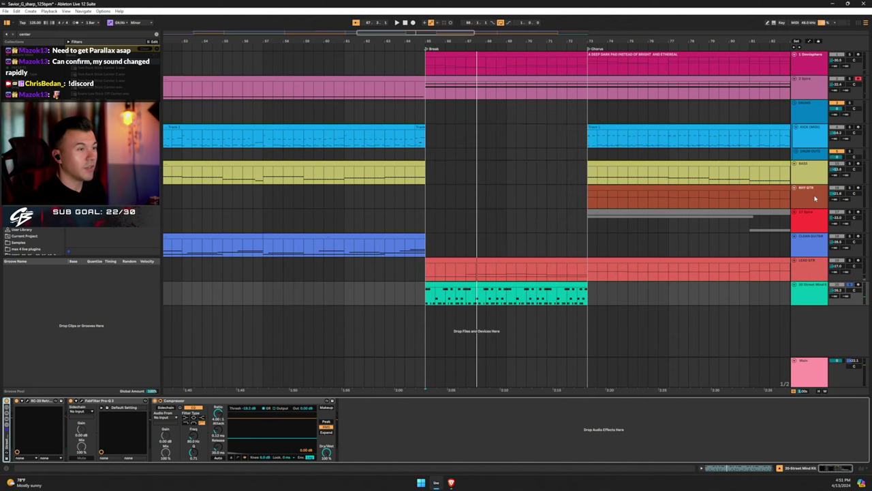
# Switch to the Session view mixer and enlarge its volume section to show the track levels
pyautogui.press('Tab')
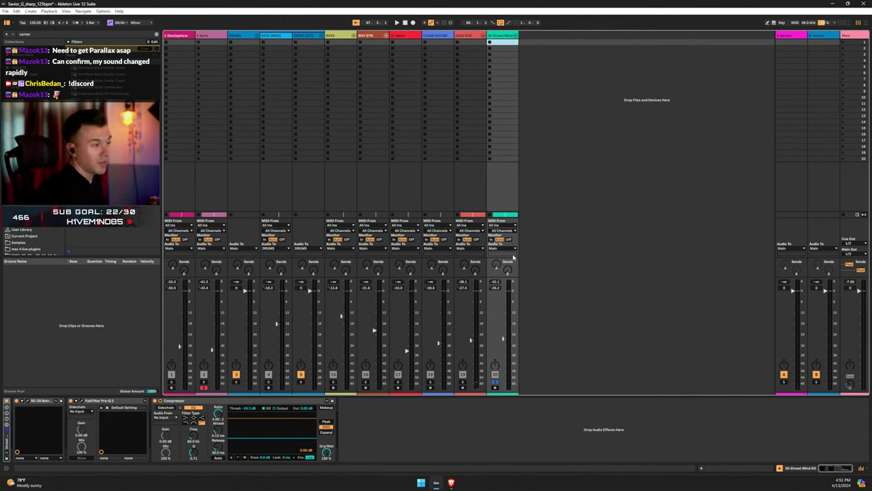
pyautogui.click(509, 284)
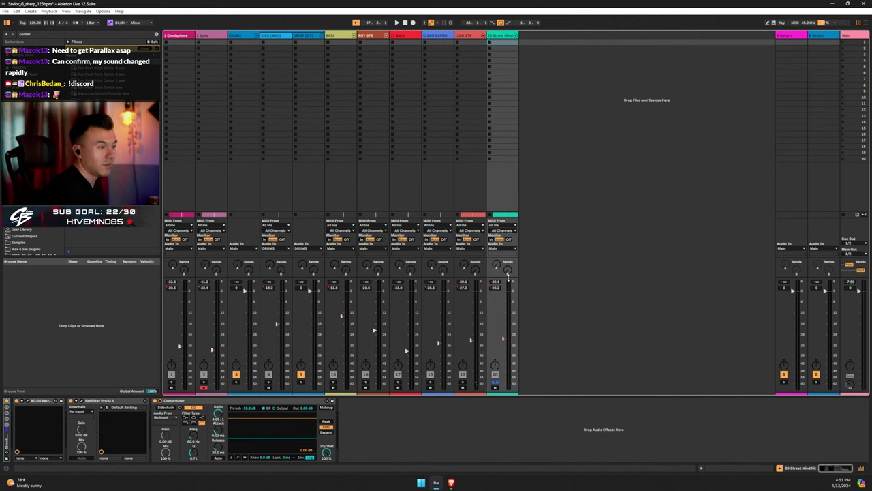
pyautogui.moveTo(508, 276); pyautogui.dragTo(511, 354)
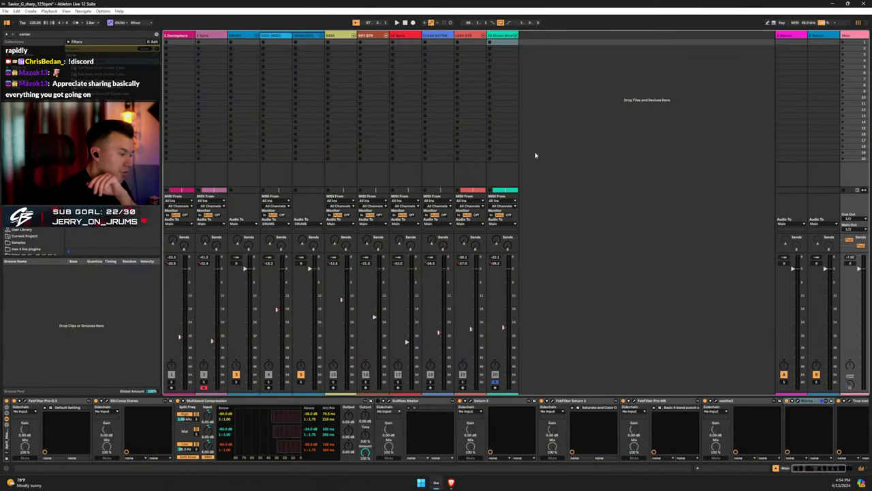
# Switch to the Brave browser, close the enlarged drum labels image, and go back to the Patreon collections page
pyautogui.click(451, 482)
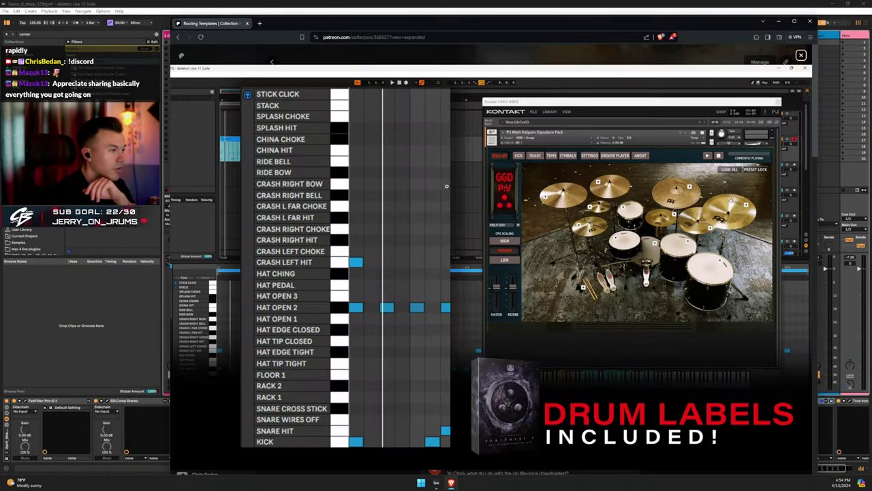
pyautogui.click(249, 57)
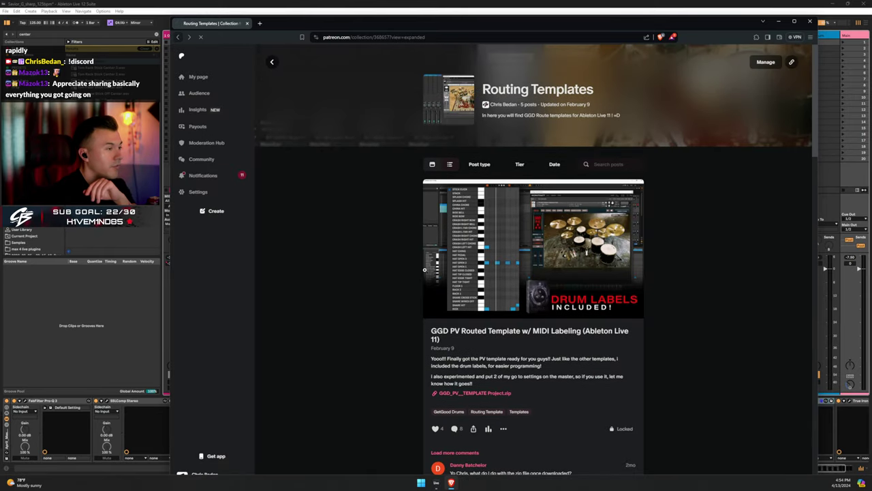
pyautogui.scroll(-1, 415, 276)
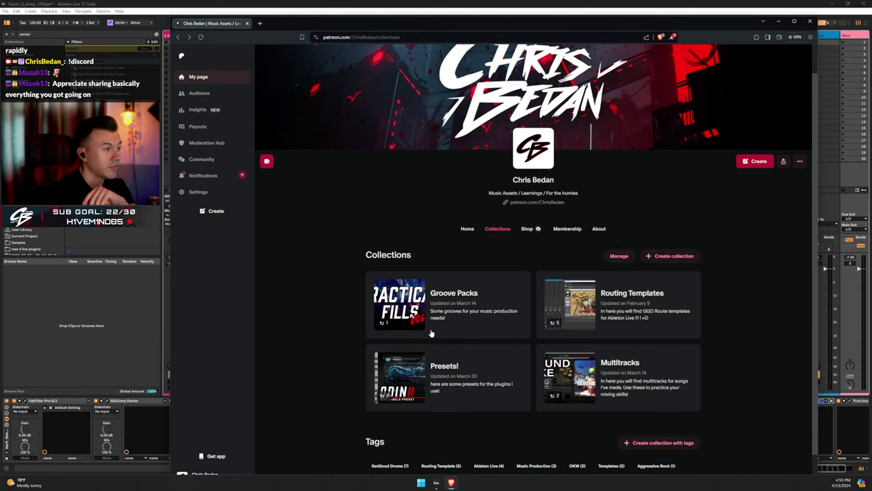
# Open the Groove Packs collection, look over the Practical Fills Vol. 1 post, and return to the collections page
pyautogui.click(428, 275)
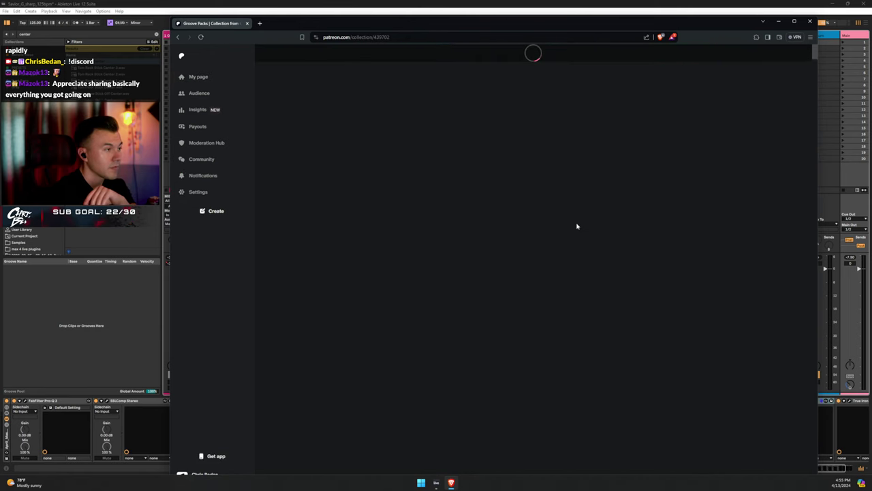
pyautogui.scroll(-1, 661, 248)
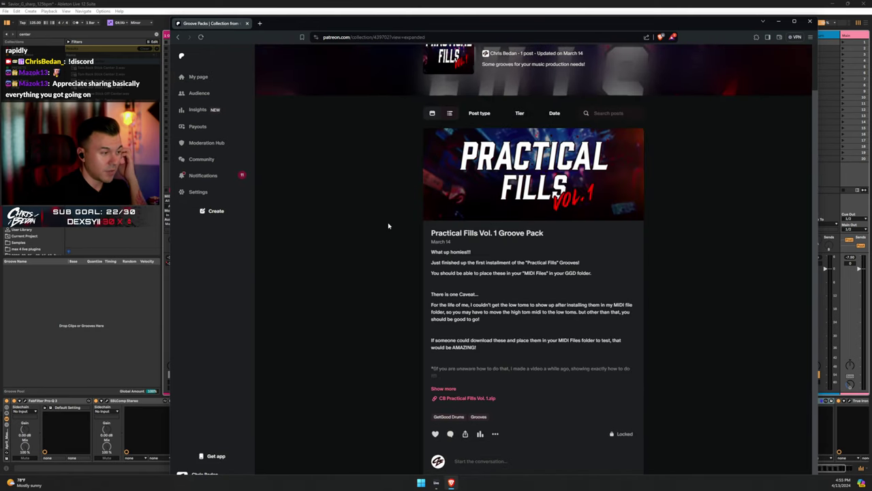
pyautogui.click(178, 38)
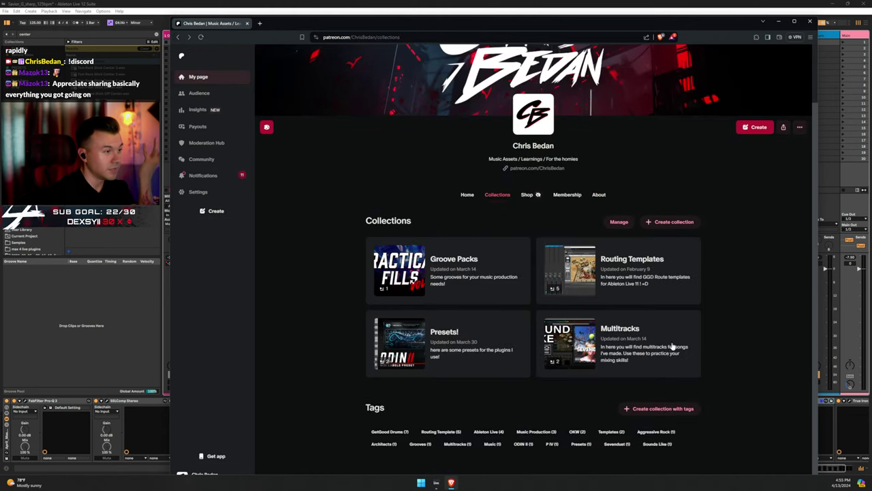
# Open the Multitracks collection, look through the Sevendust Sound Like post, and return to the collections page
pyautogui.click(590, 327)
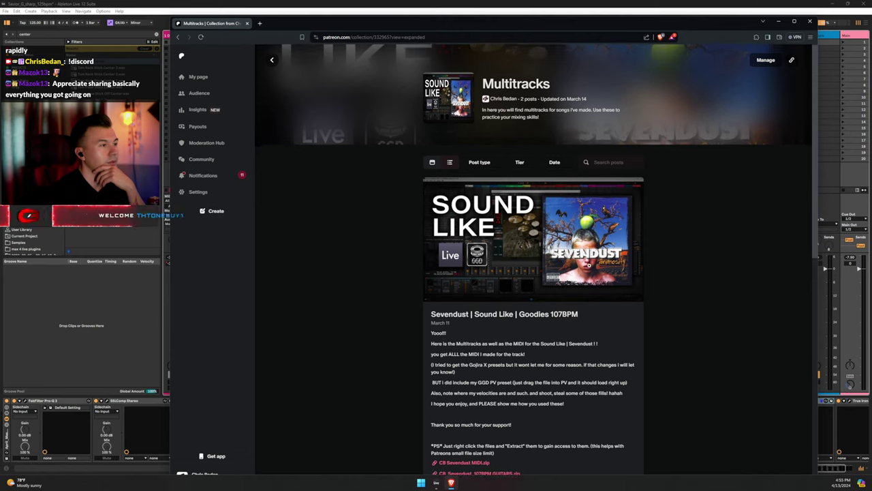
pyautogui.scroll(-8, 607, 276)
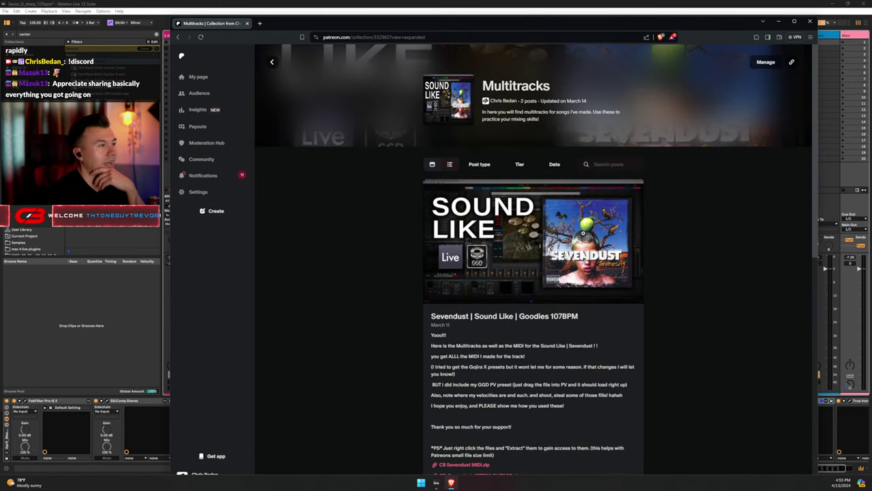
pyautogui.scroll(10, 655, 340)
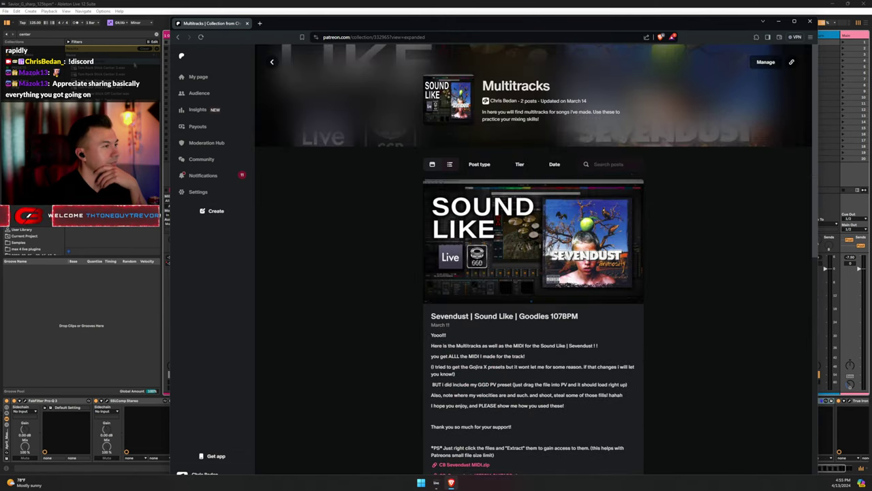
pyautogui.scroll(-8, 529, 240)
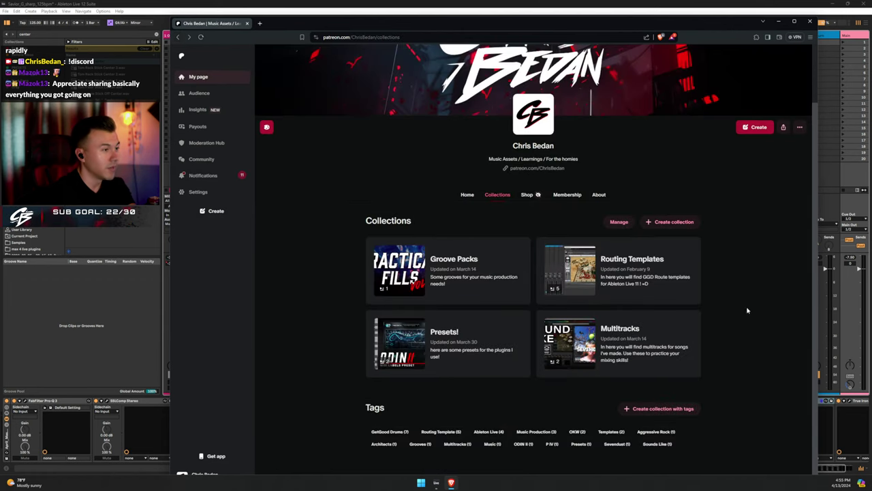
# Open the Presets! collection, look through the ODIN II MIDI Labels and Serum Patches posts, and return to the collections page
pyautogui.click(491, 341)
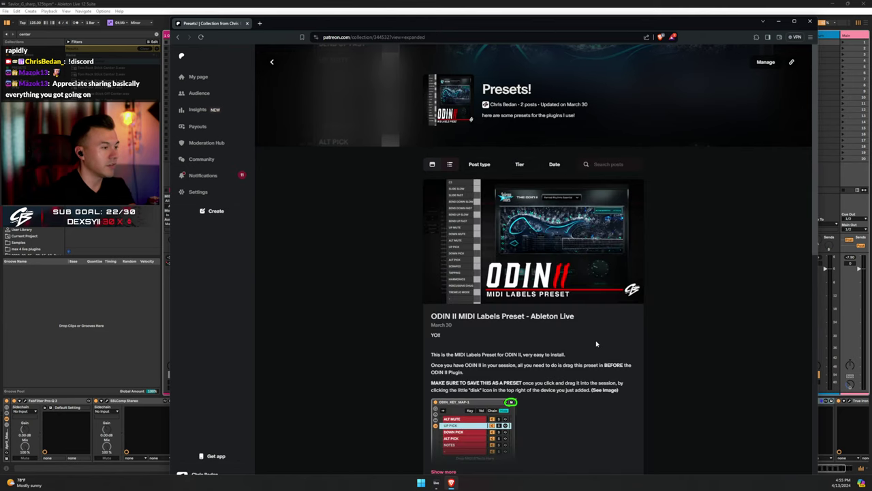
pyautogui.scroll(-2, 596, 343)
pyautogui.scroll(3, 609, 317)
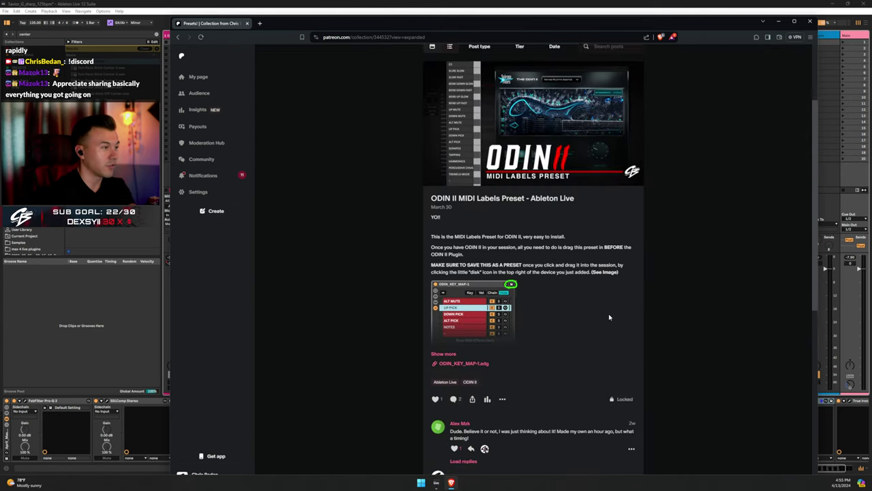
pyautogui.scroll(-5, 611, 313)
pyautogui.scroll(-3, 612, 307)
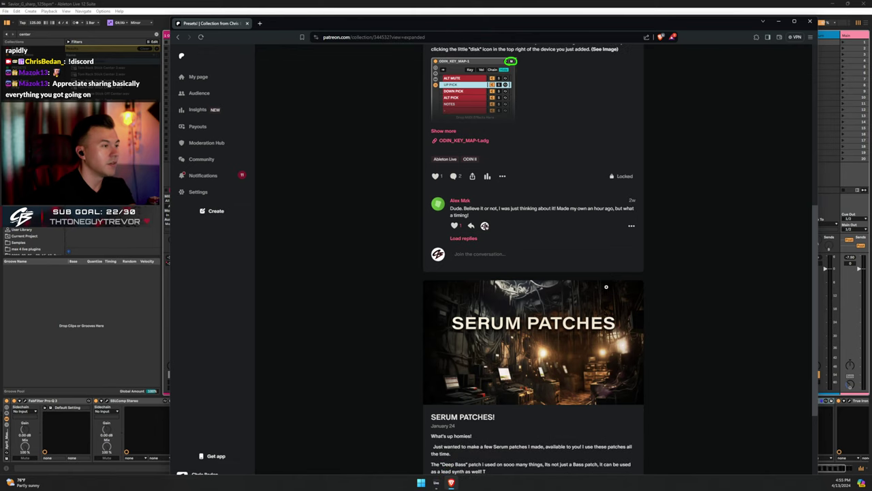
pyautogui.scroll(5, 613, 242)
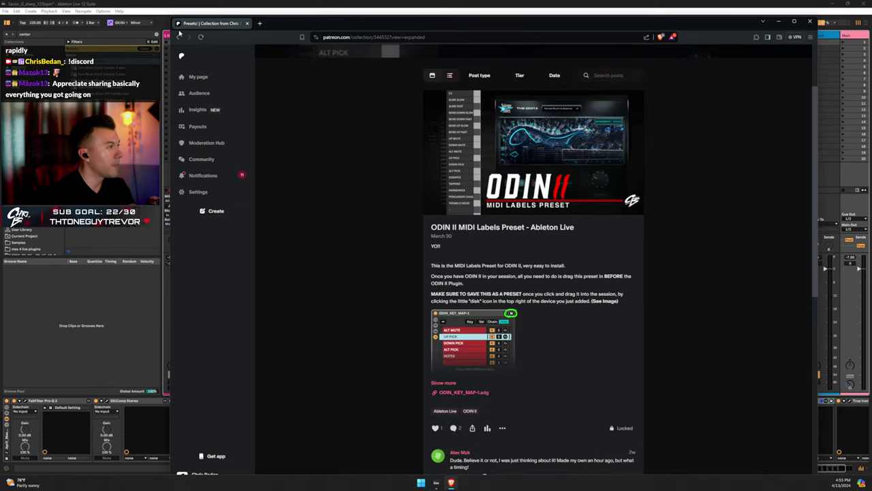
pyautogui.click(177, 36)
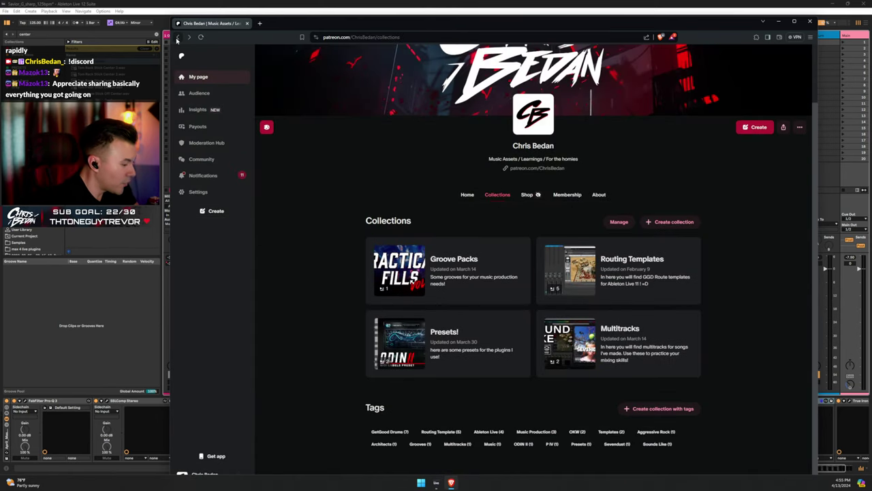